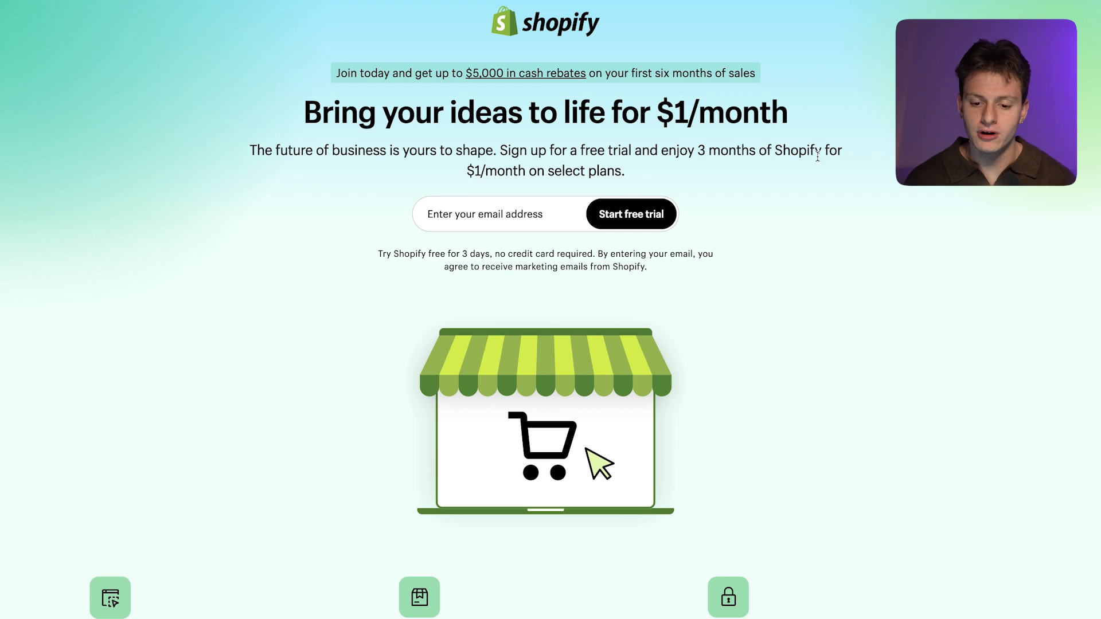
Step: Start the Shopify free trial, and search the store's apps for Autods to open AutoDS: Dropshipping & POD
left_click(631, 228)
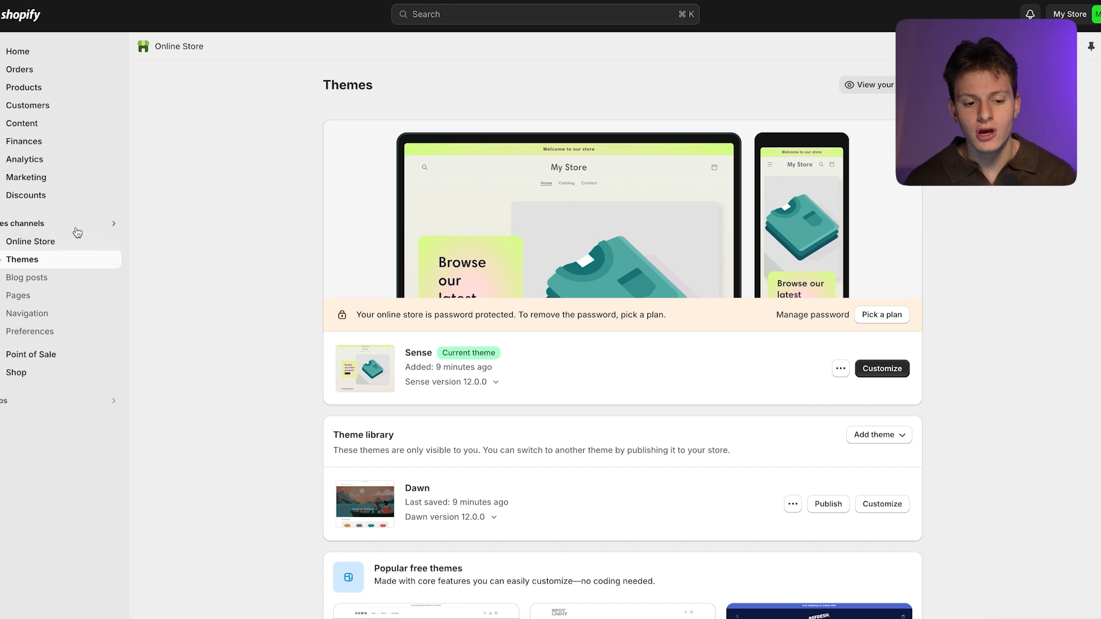
left_click(3, 405)
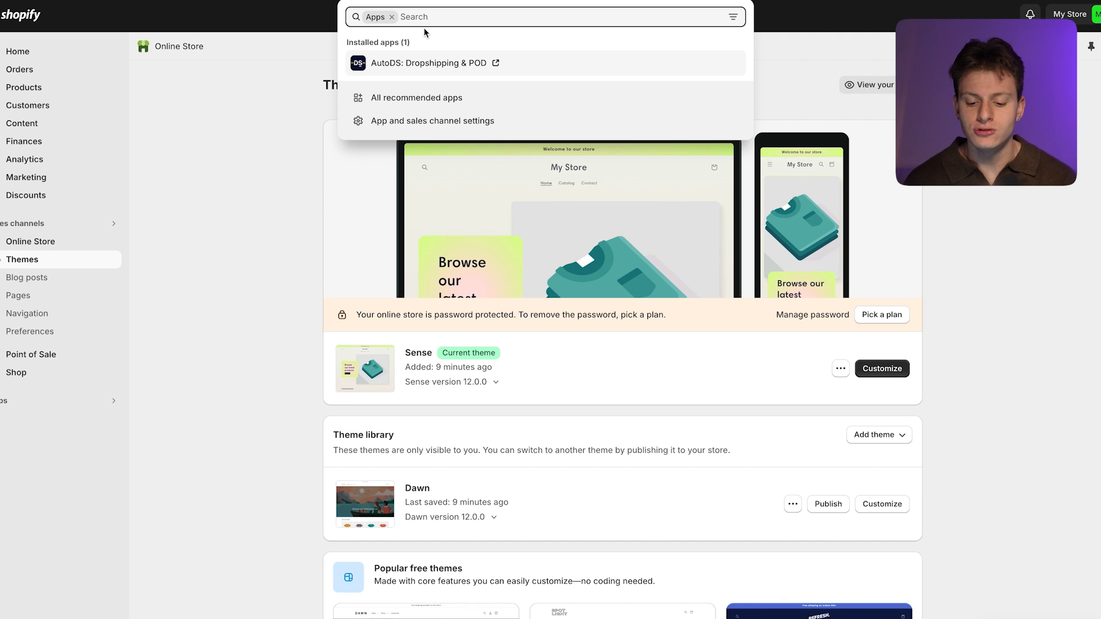
type("Autods")
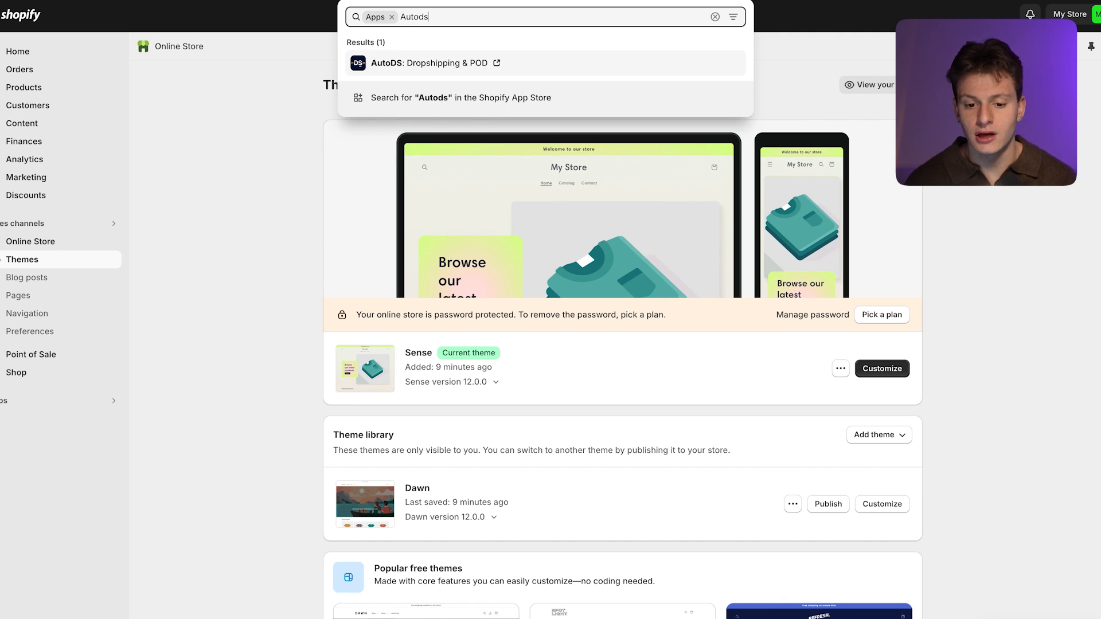
left_click(453, 63)
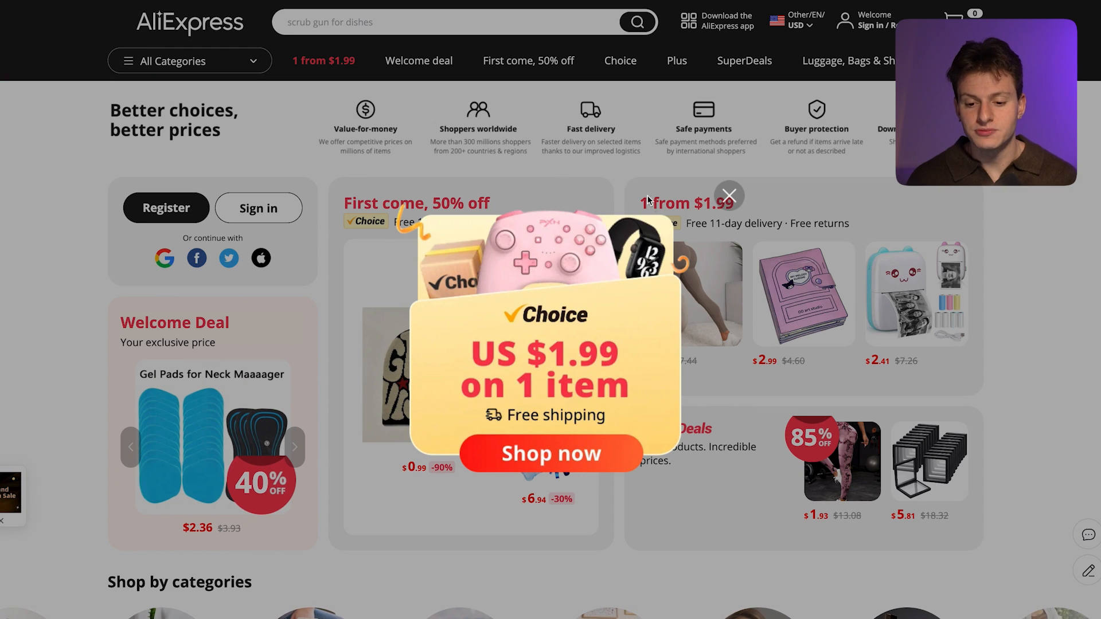
Step: On AliExpress, dismiss the promotional popup and search for "scrub gun for dishes"
left_click(730, 195)
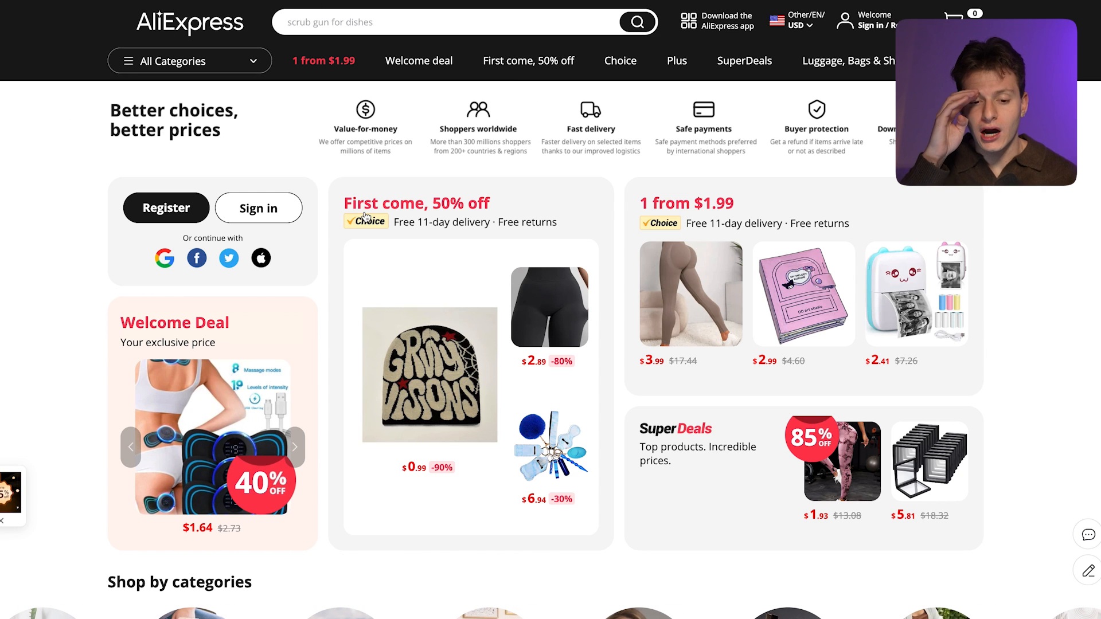
left_click(341, 19)
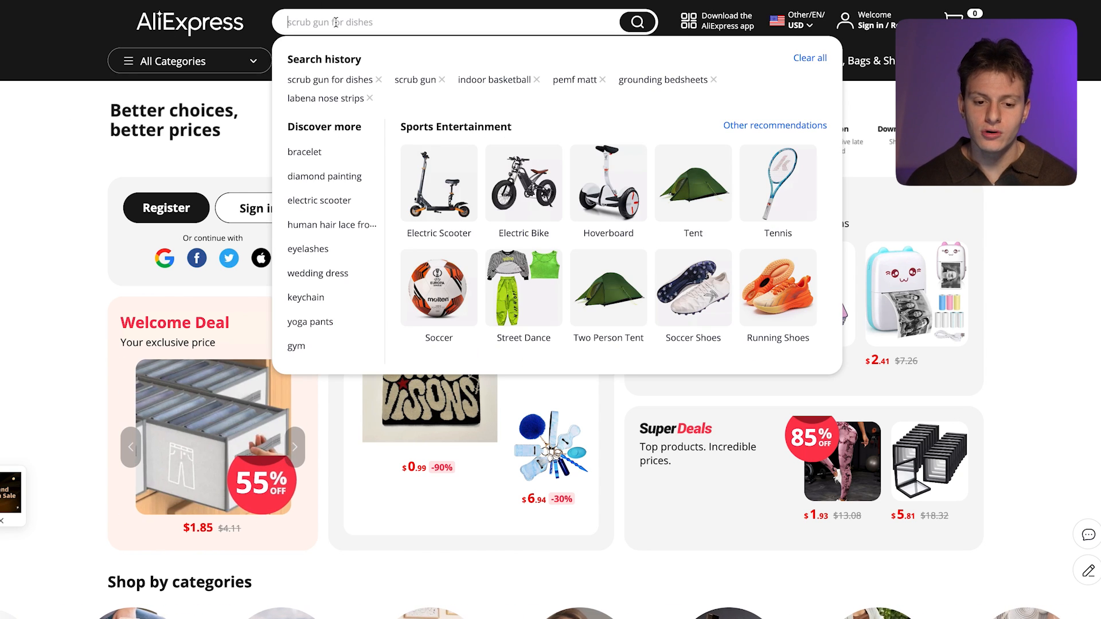
type("scrub gun for dishes")
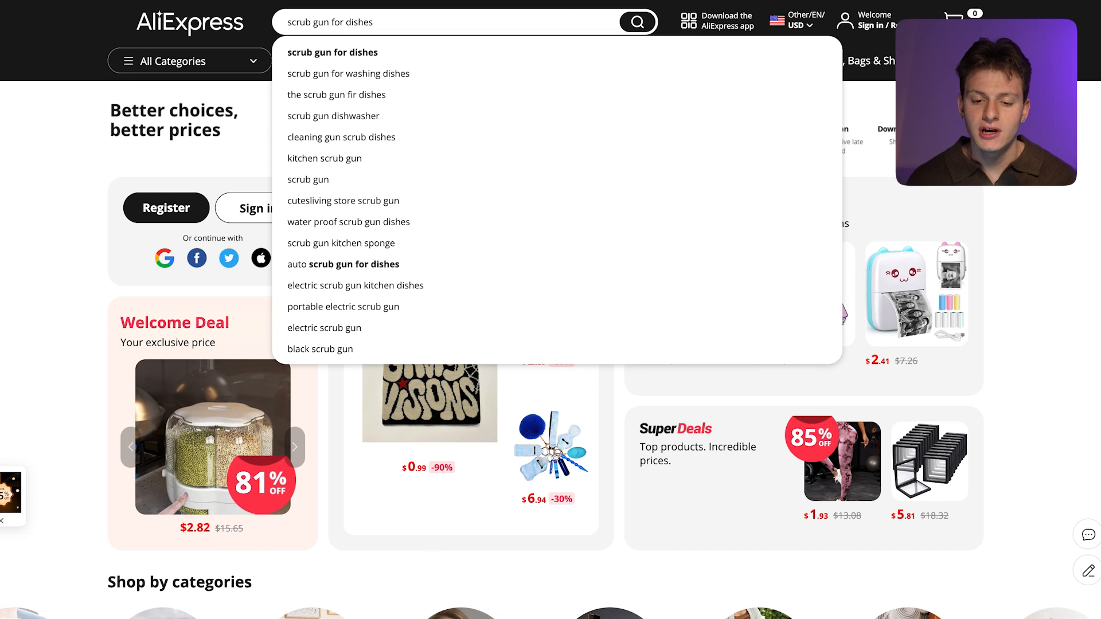
key("Return")
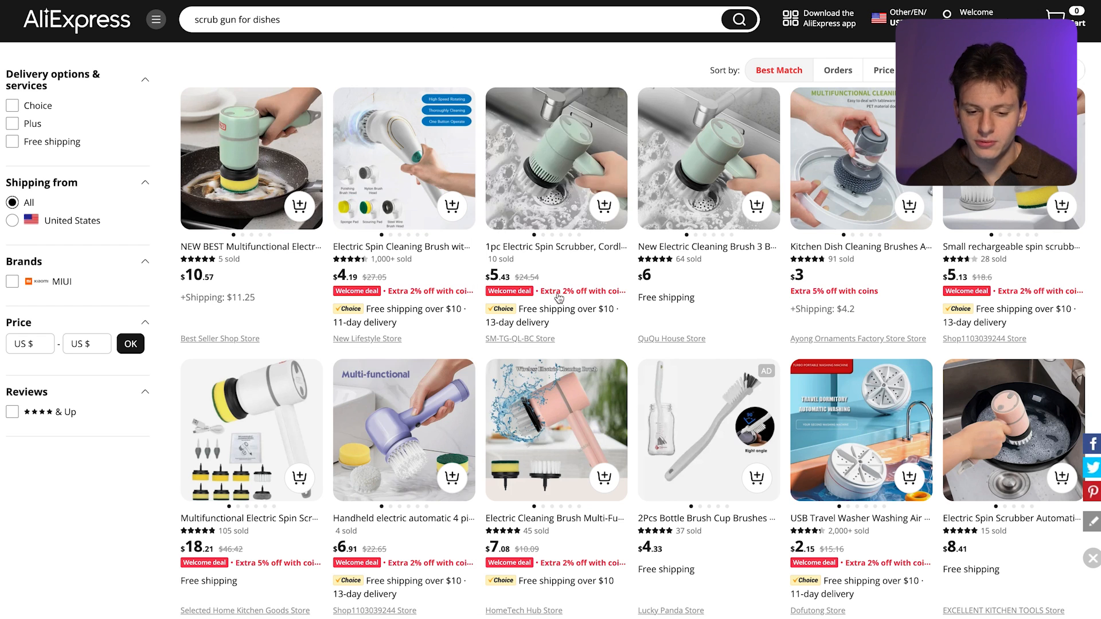
Step: Compare the green electric scrubber listings and open the 1pc Electric Spin Scrubber from SM-TG-QL-BC Store
mouse_move(668, 288)
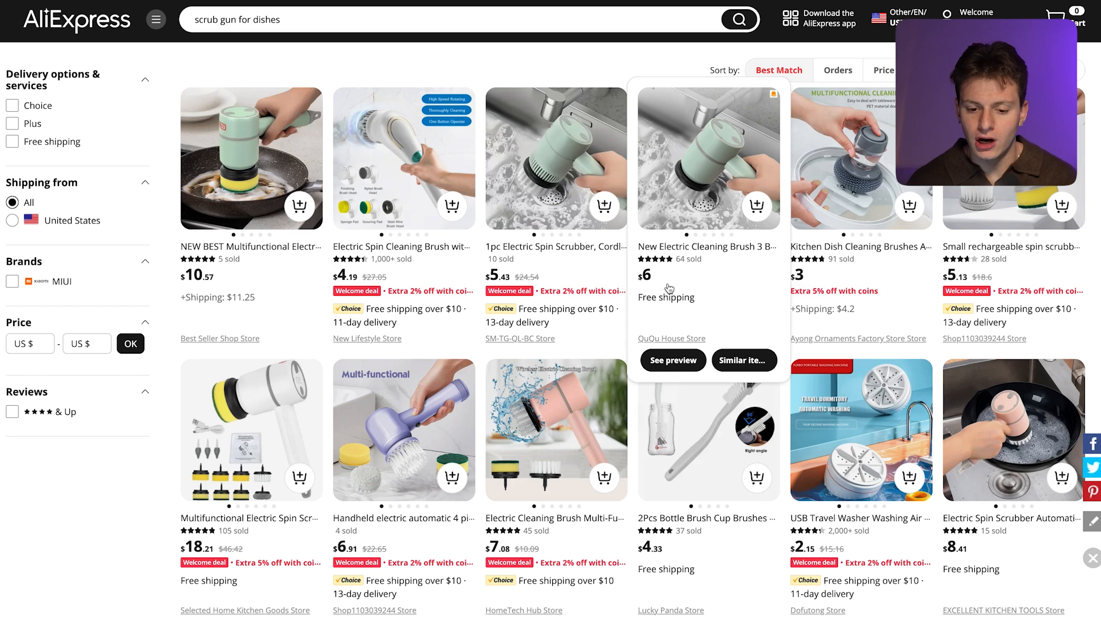
mouse_move(569, 179)
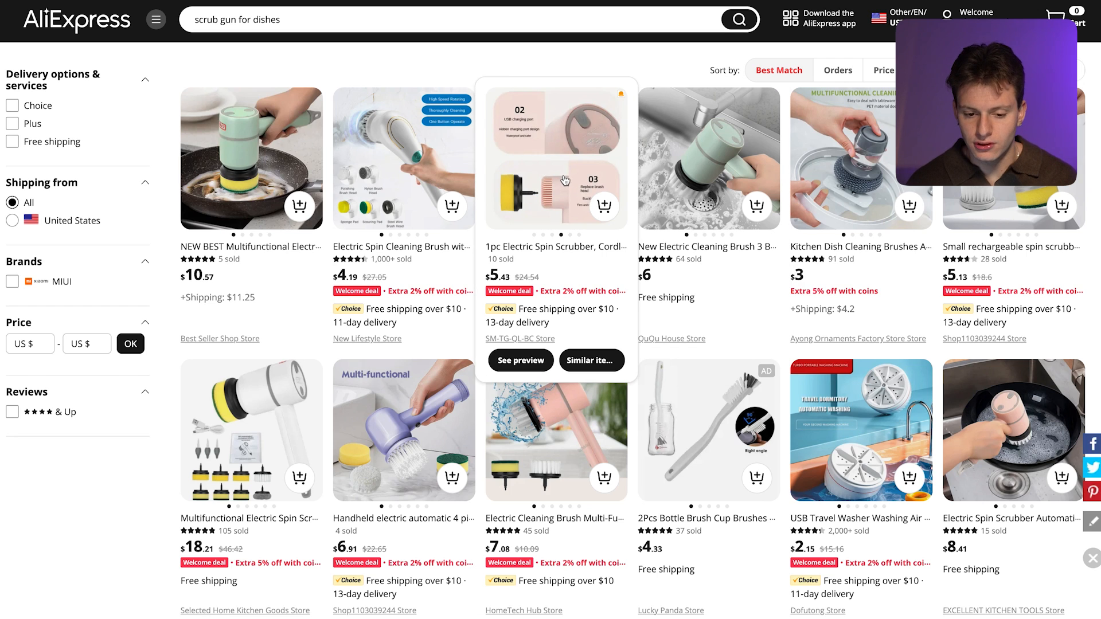
left_click(551, 174)
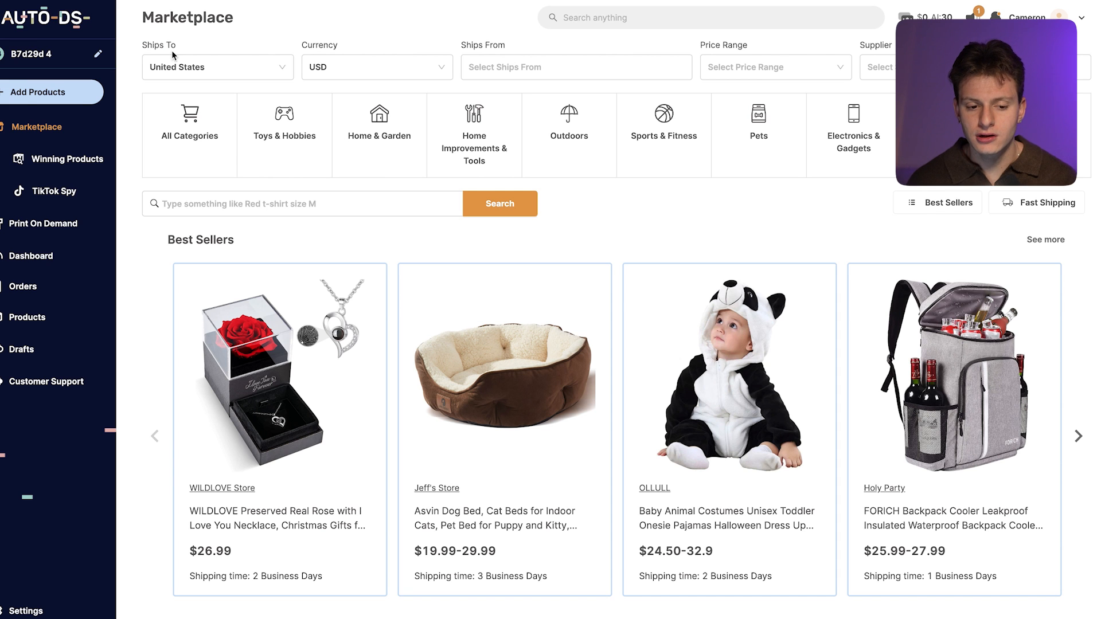
Step: In AutoDS, start adding a single product and paste the AliExpress product link as the supplier URL
left_click(26, 103)
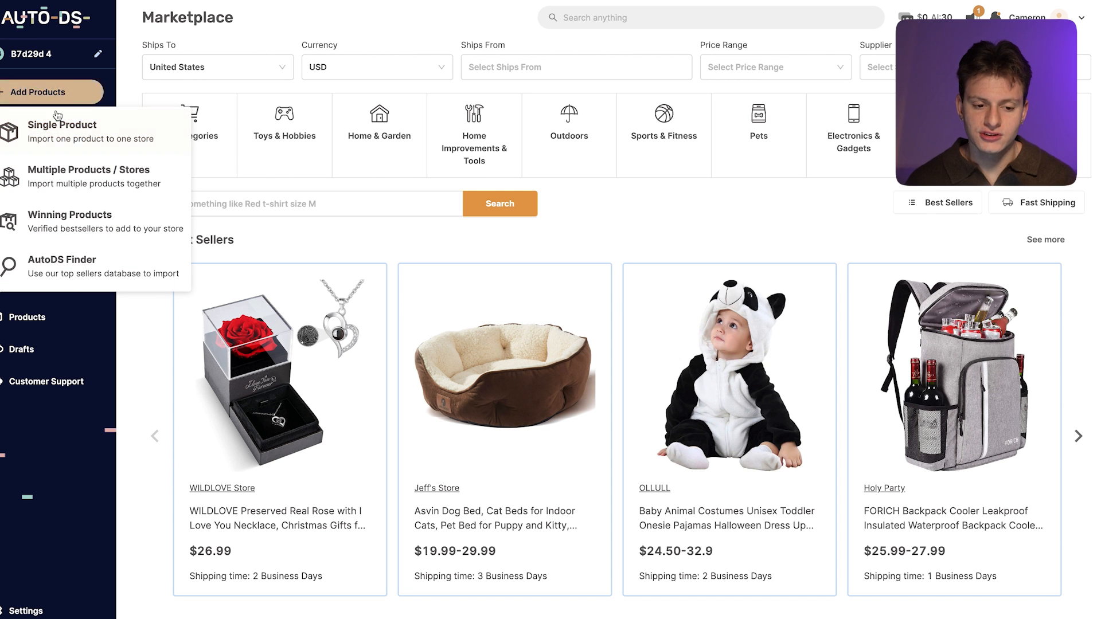
left_click(75, 139)
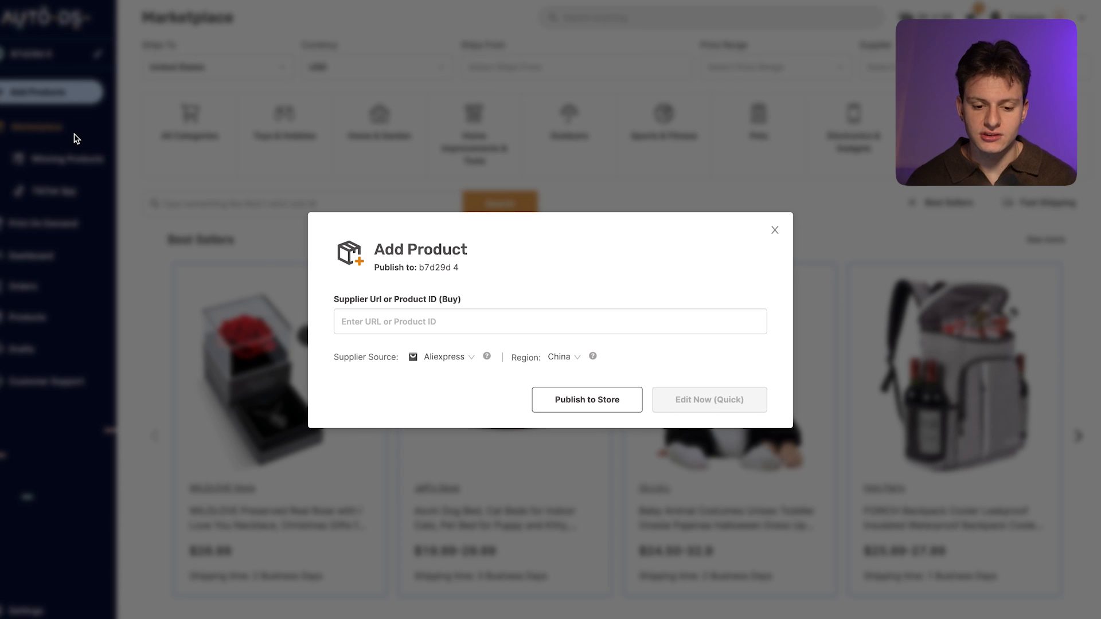
left_click(391, 327)
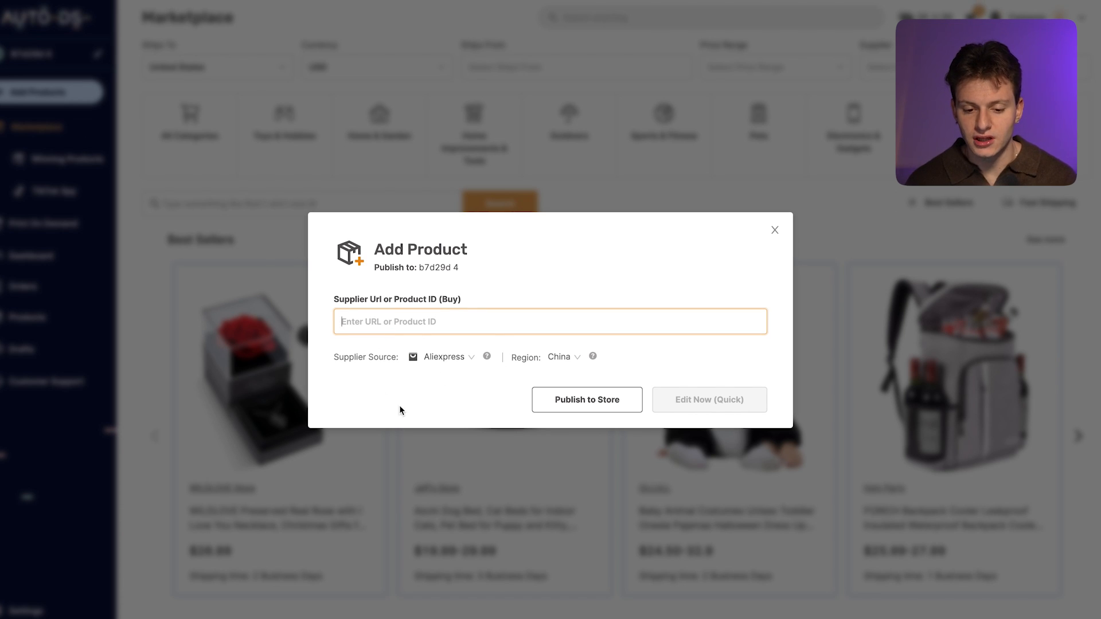
key("ctrl+v")
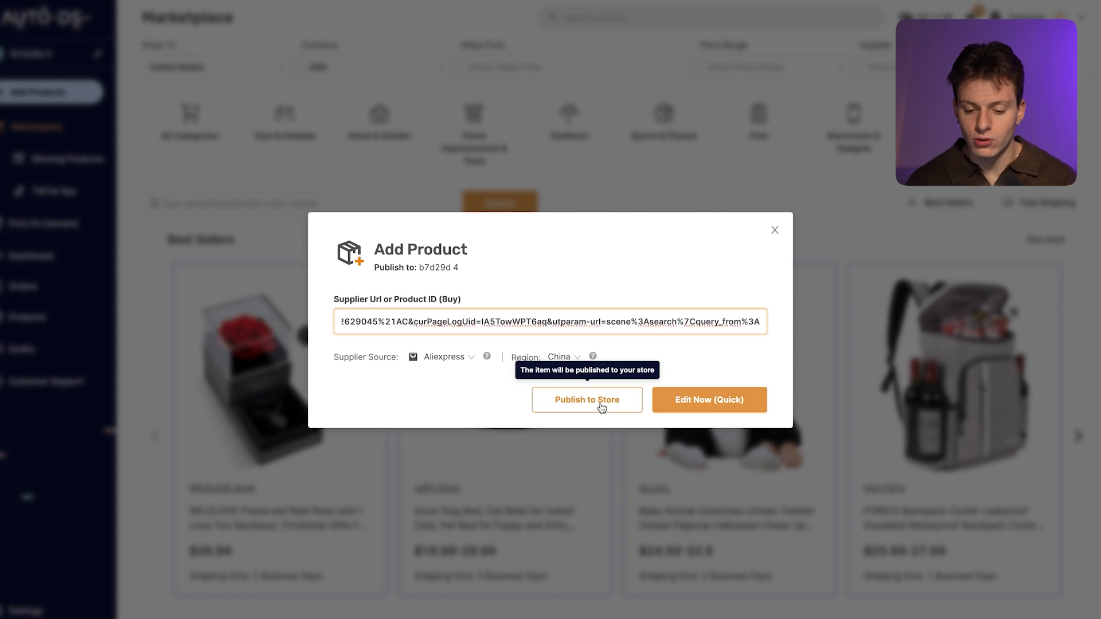
Step: Open the imported product for quick editing and title it MyScrubGun 2.0
left_click(697, 404)
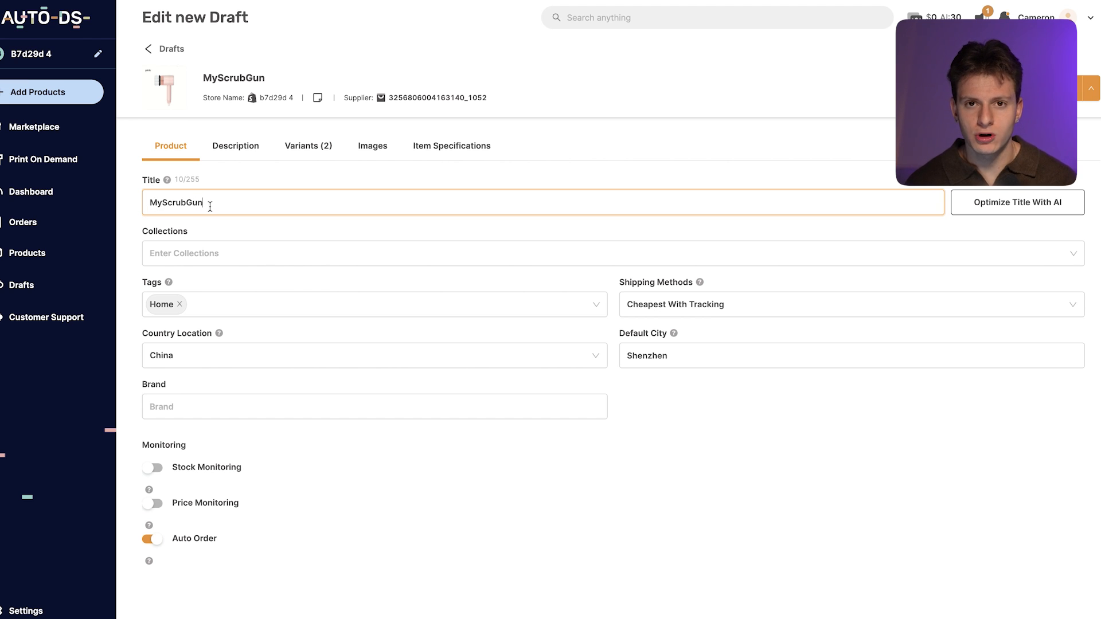
type("2.0")
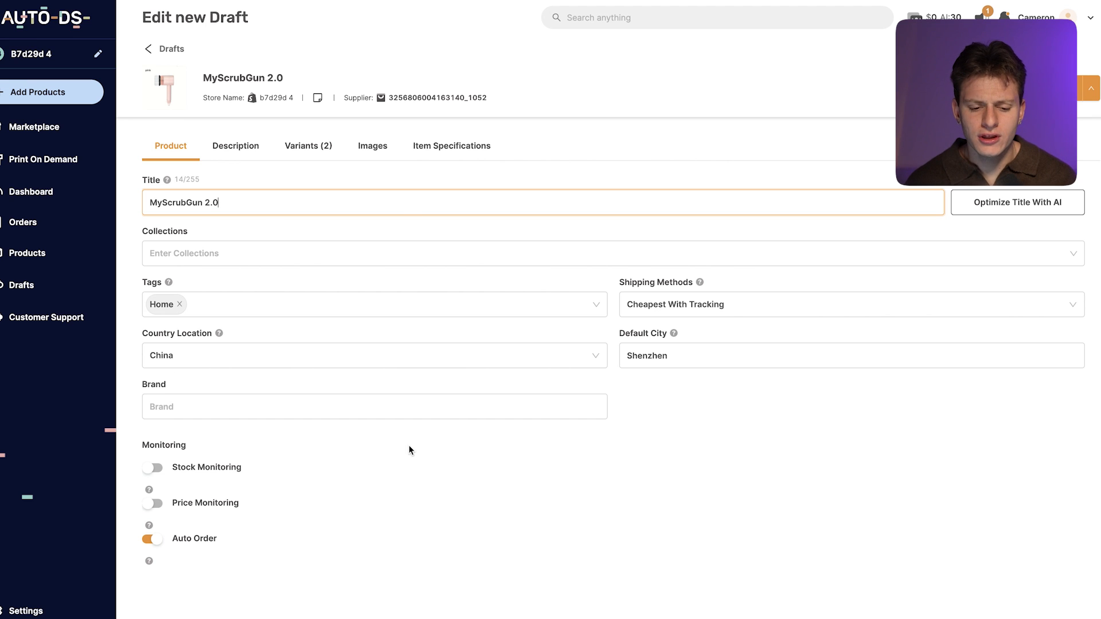
Step: Review the supplier text and images in the MyScrubGun 2.0 draft's description
left_click(245, 152)
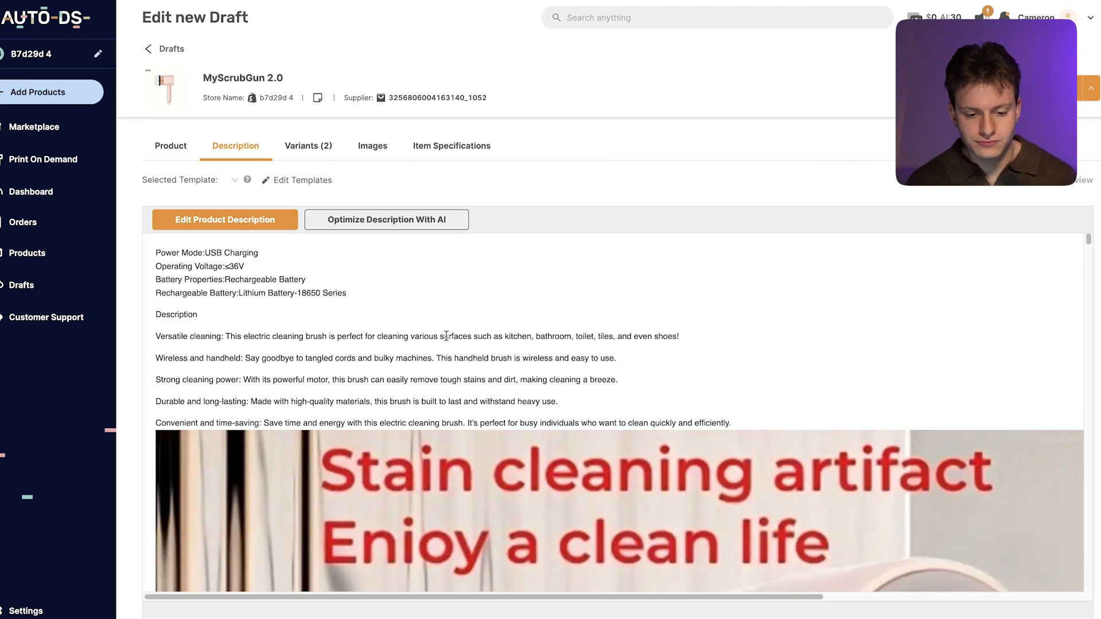
left_click_drag(159, 253, 688, 583)
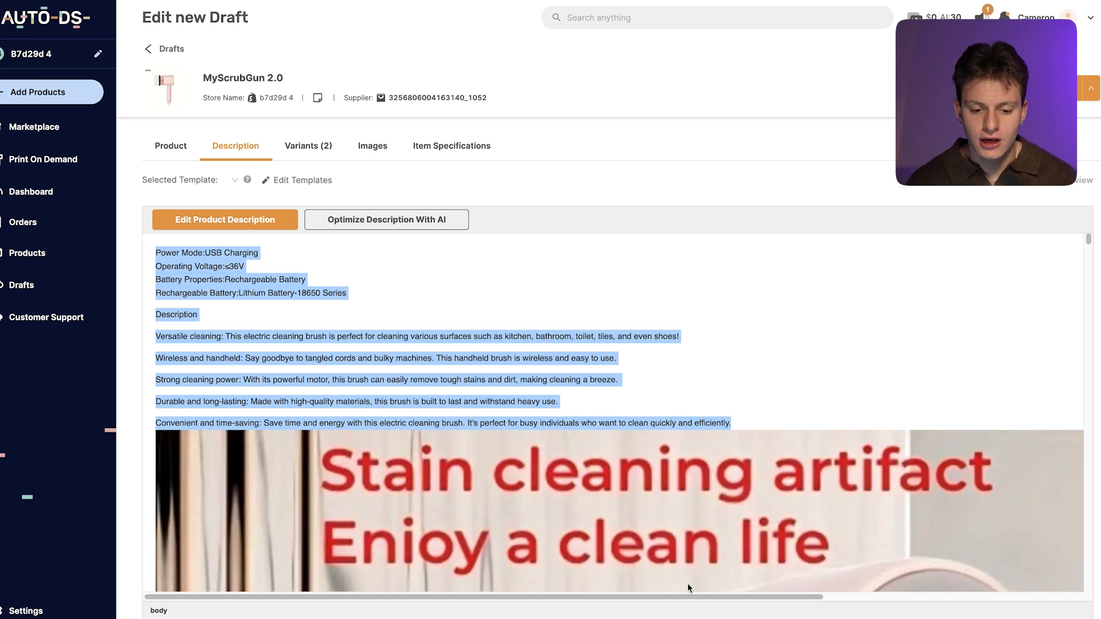
left_click(547, 352)
scroll(697, 408, "down", 10)
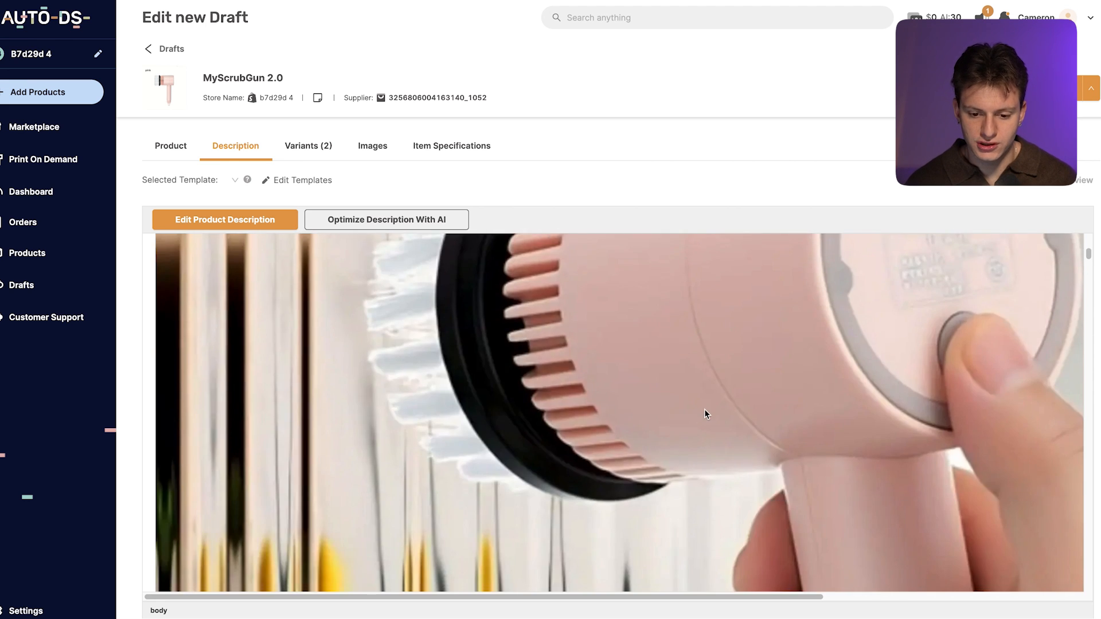
scroll(704, 409, "up", 12)
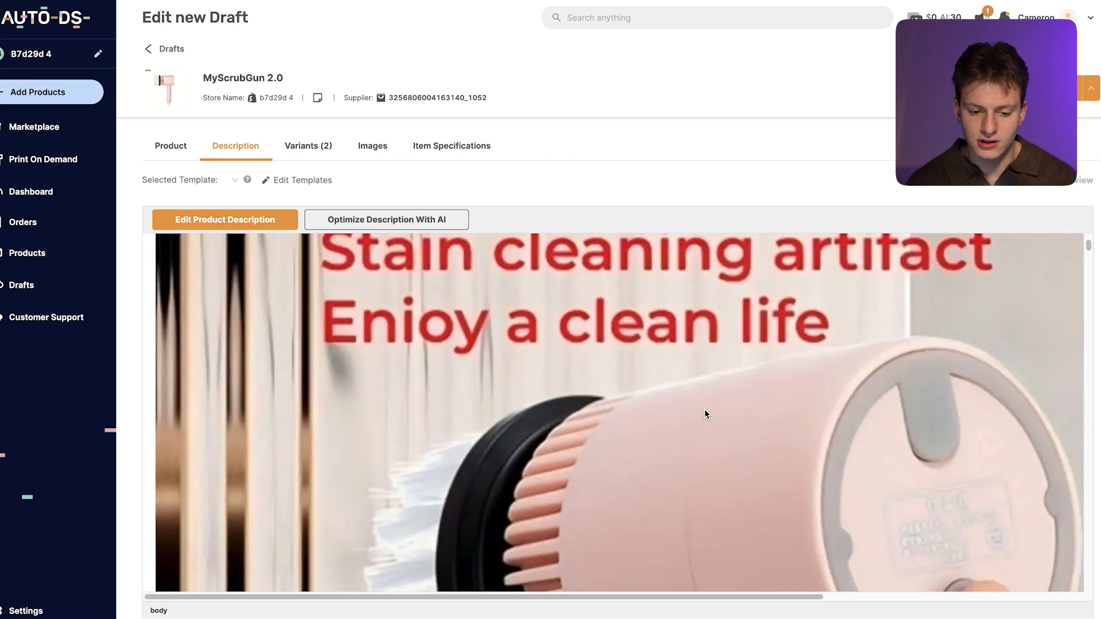
scroll(704, 408, "up", 3)
Step: Put the product description in edit mode and delete all of its supplier text and images
left_click(250, 221)
left_click(162, 252)
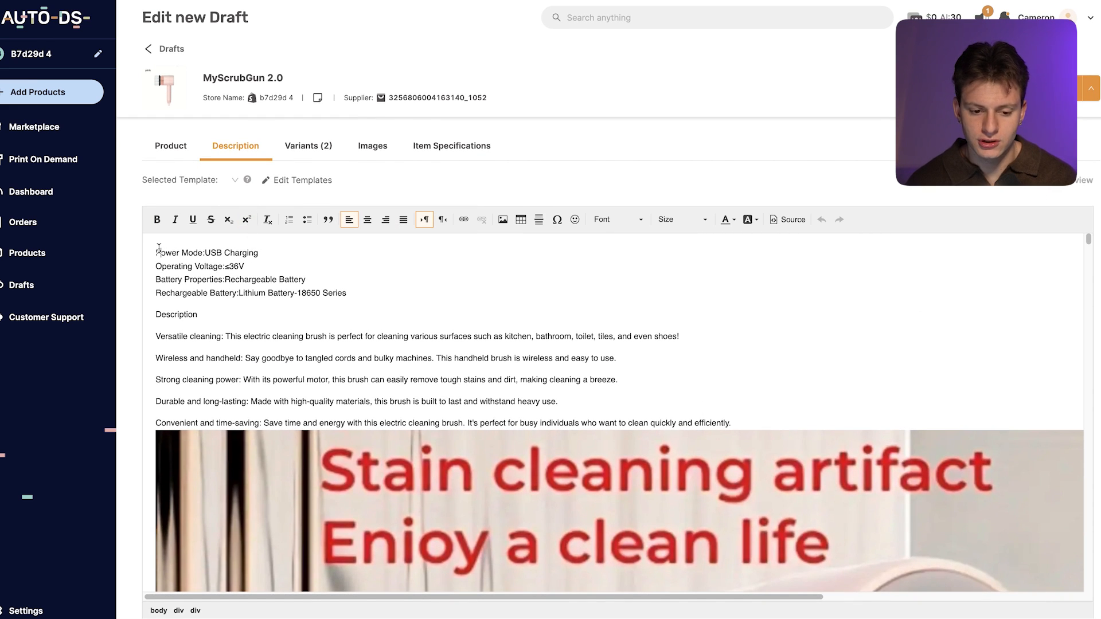
left_click_drag(156, 253, 198, 253)
key("ctrl+a")
scroll(850, 579, "down", 10)
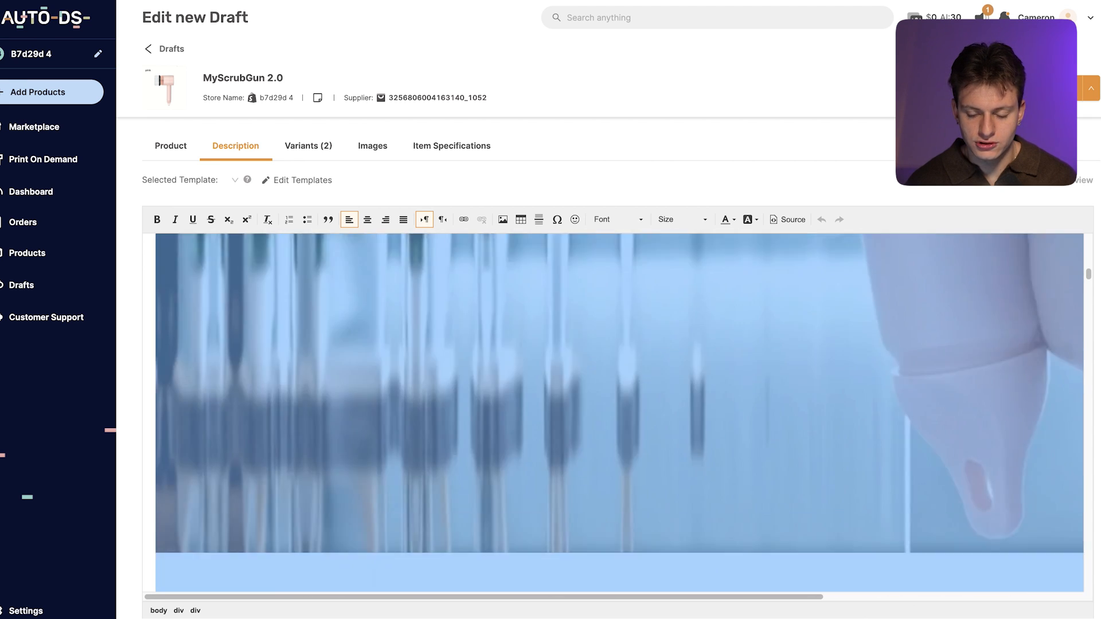
scroll(850, 579, "down", 10)
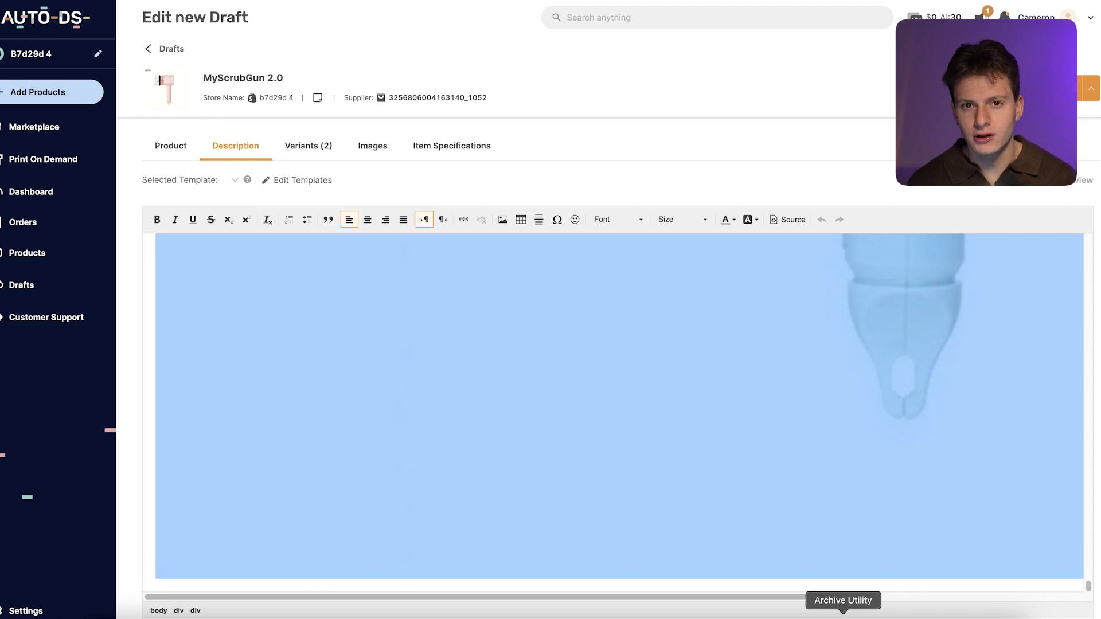
key("BackSpace")
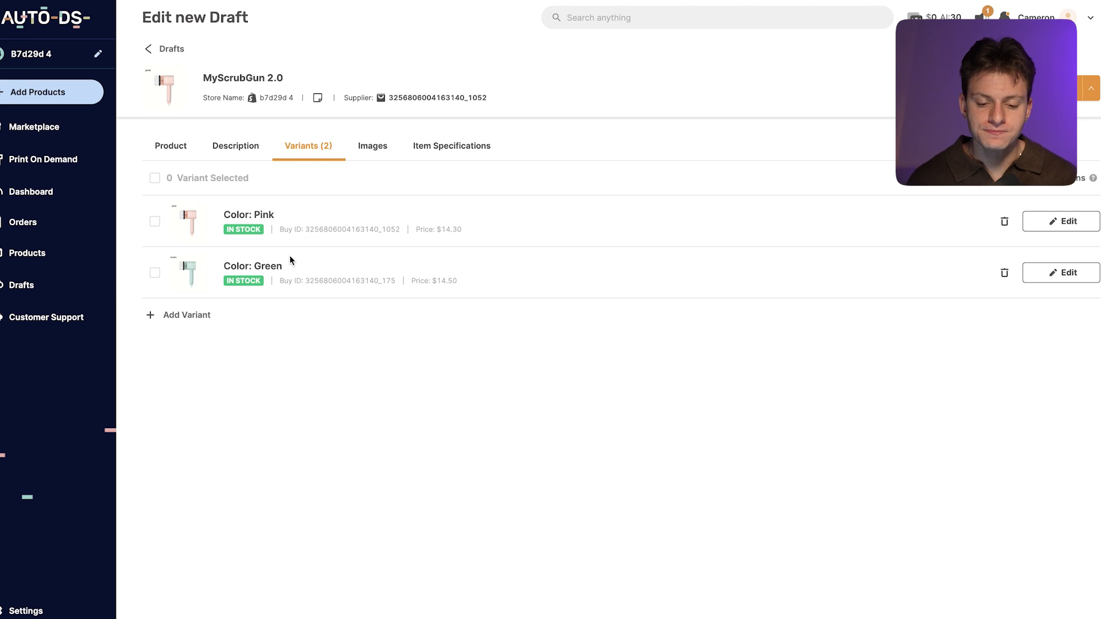
Step: Select the draft's photo of the green brush cleaning a sink and make it the main image
left_click(383, 149)
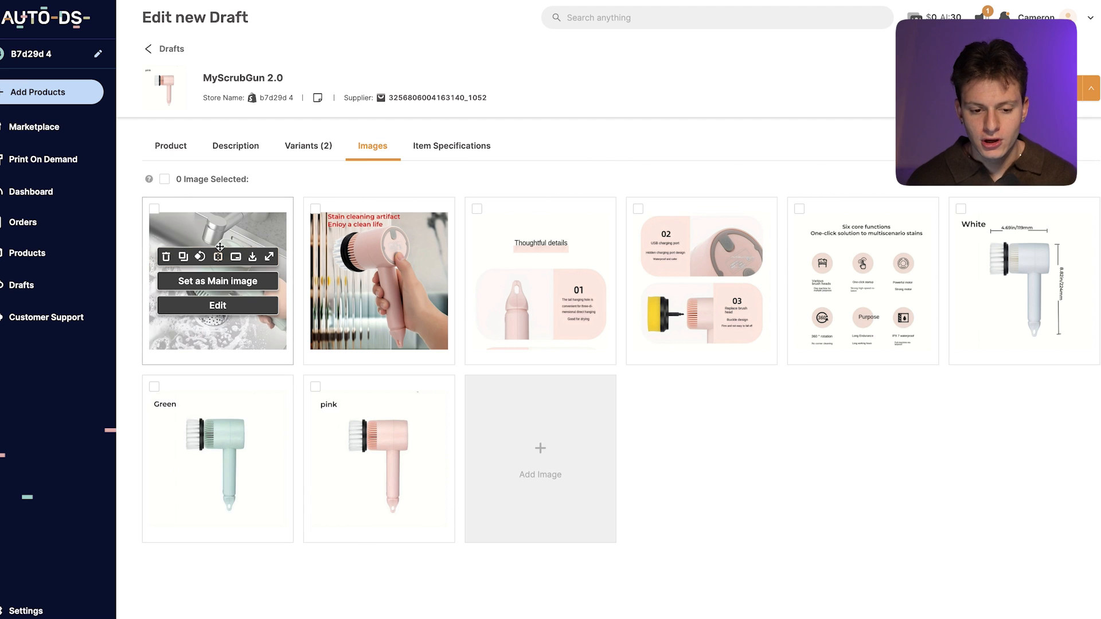
left_click(154, 211)
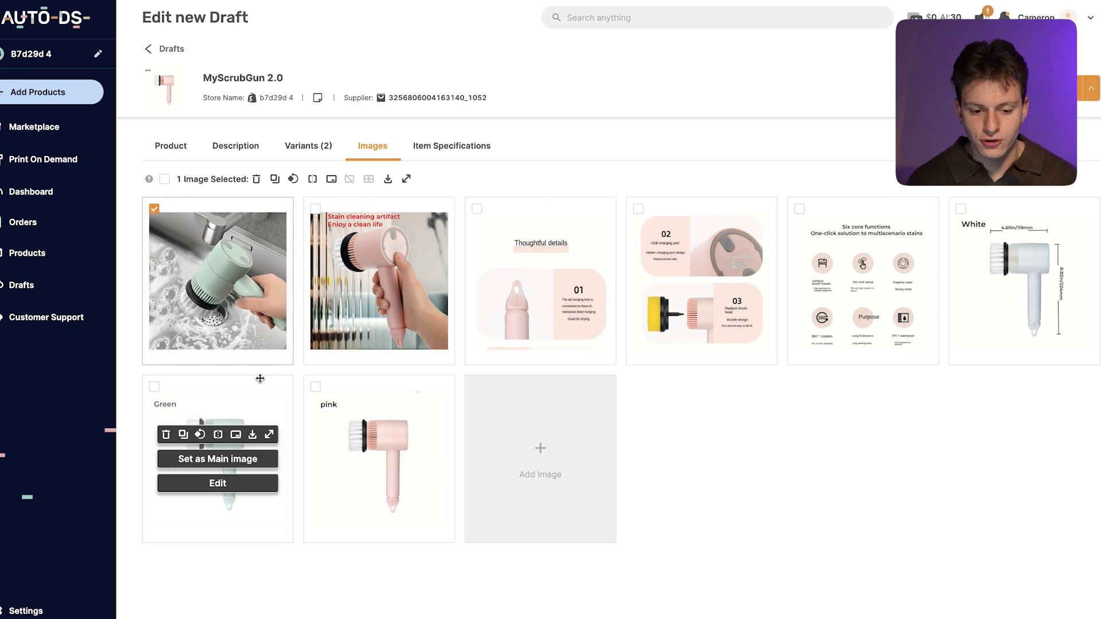
left_click(224, 281)
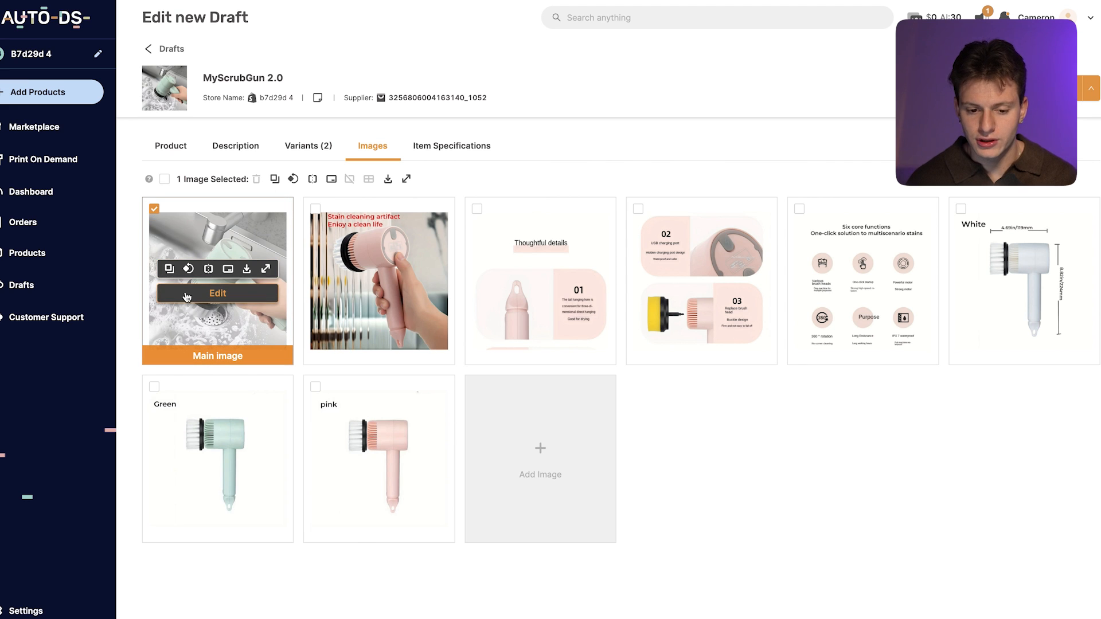
Step: Add the pink brush photo, the Green and pink variant images, and the three feature infographics to the image selection
left_click(317, 212)
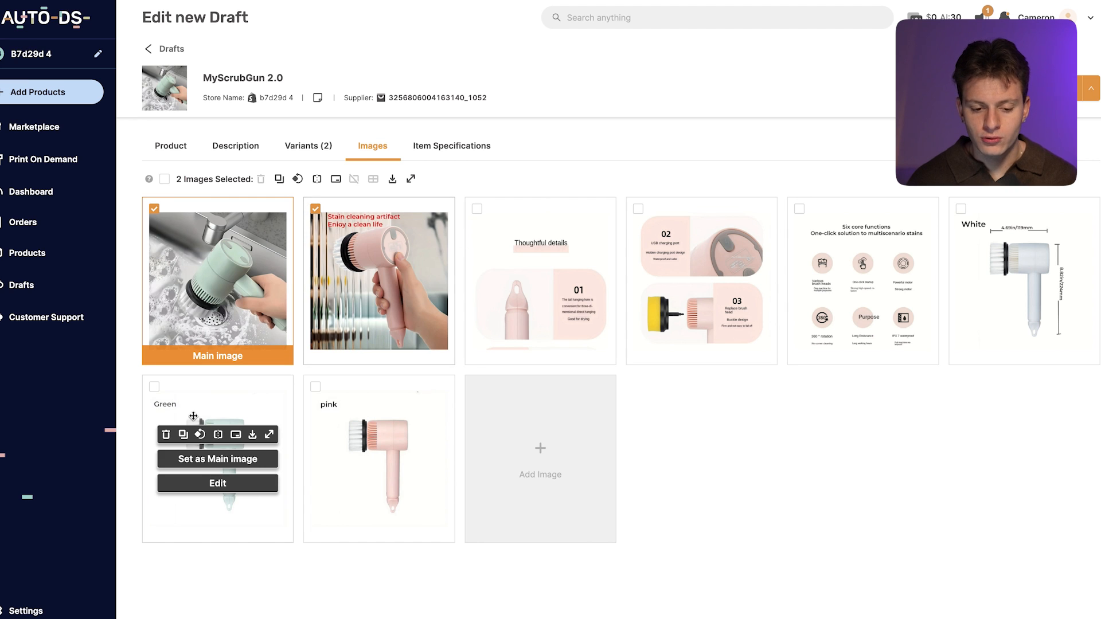
left_click(154, 388)
left_click(315, 388)
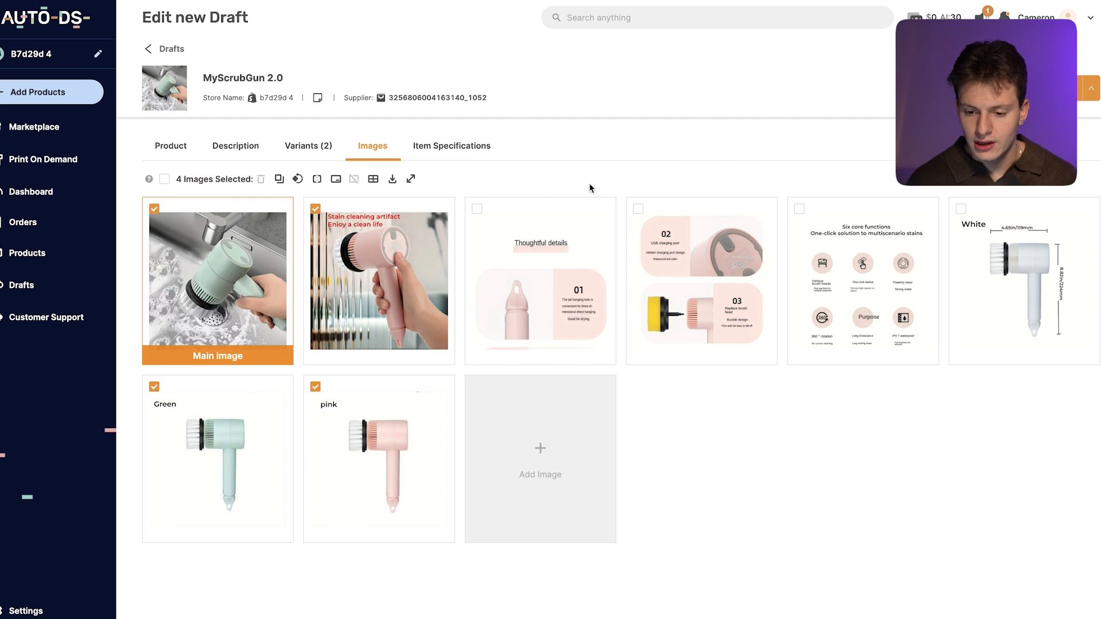
left_click(476, 209)
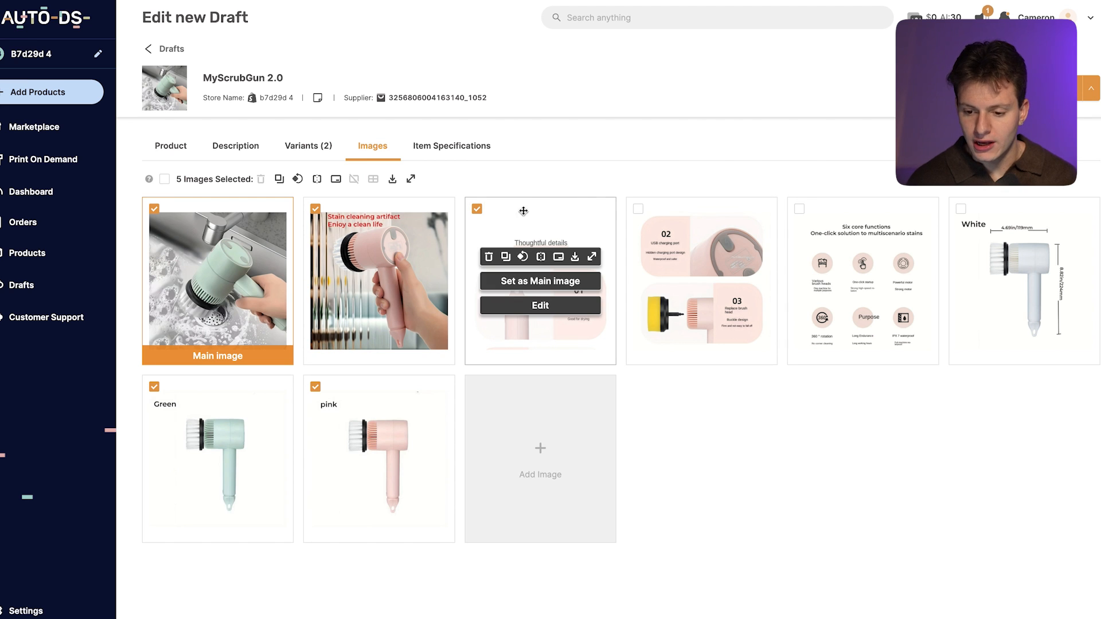
left_click(639, 209)
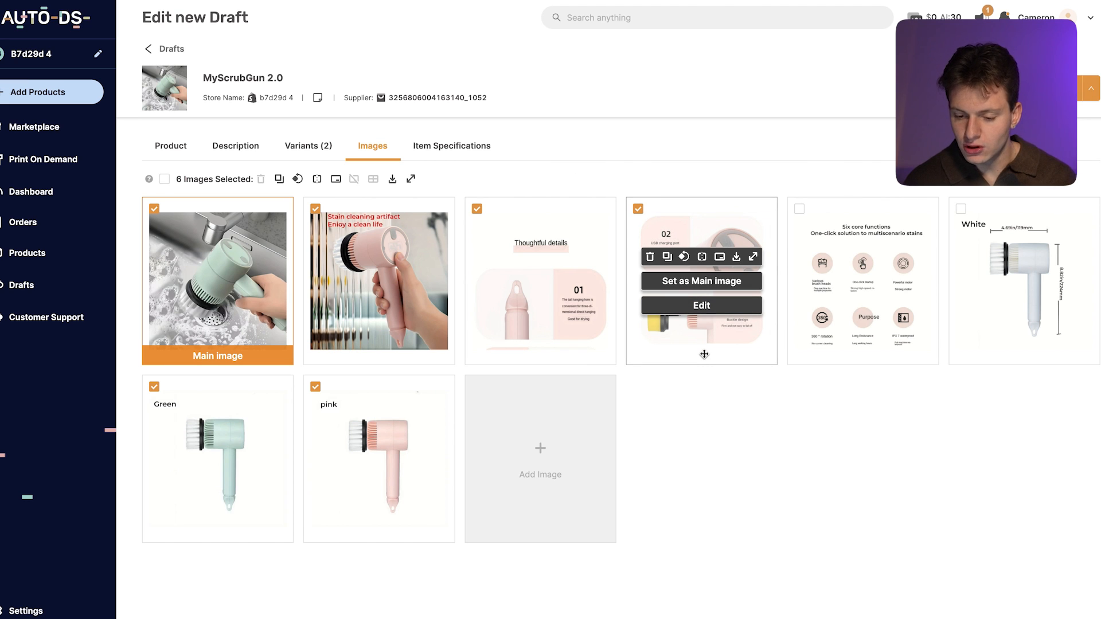
left_click(800, 210)
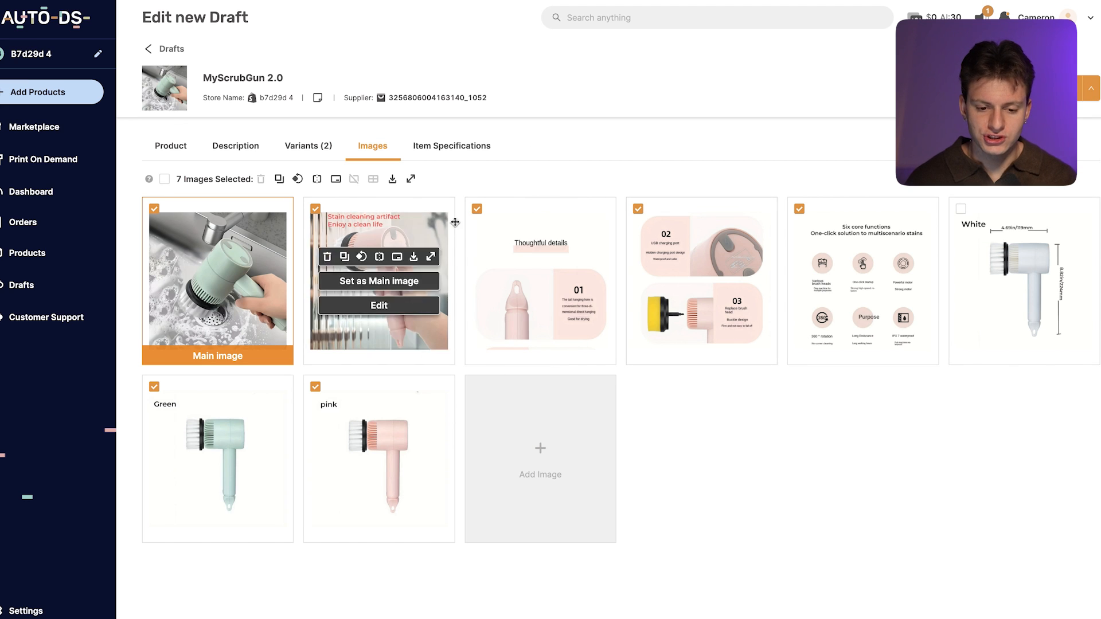
Step: Open the draft's item specifications, and in Shopify's product list view the sales channels for MyScrubGun 2.0
left_click(474, 151)
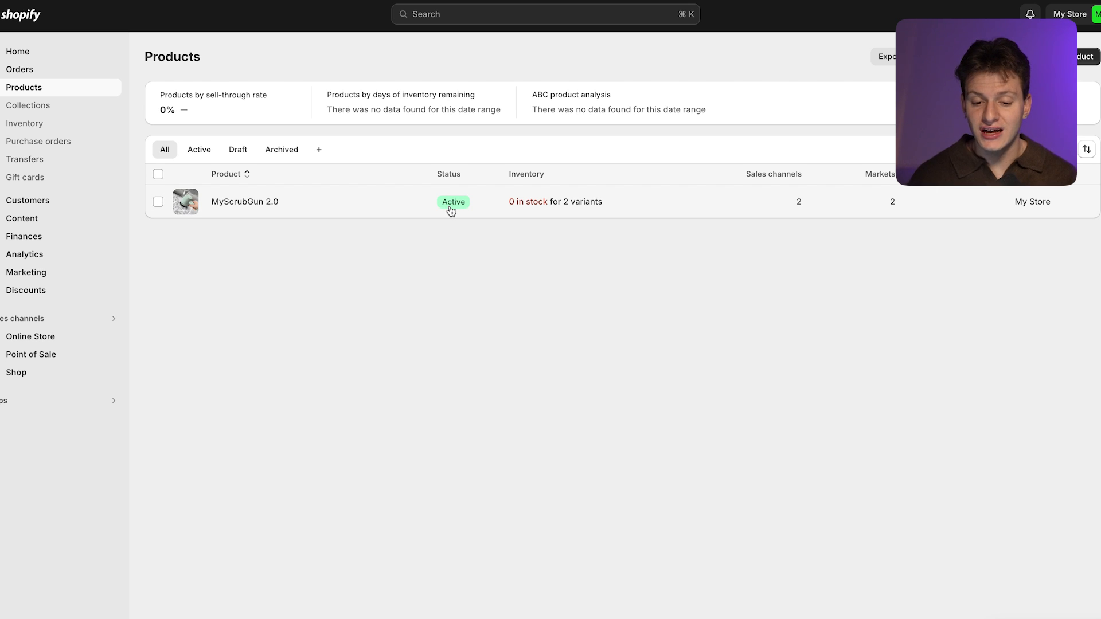
left_click(808, 207)
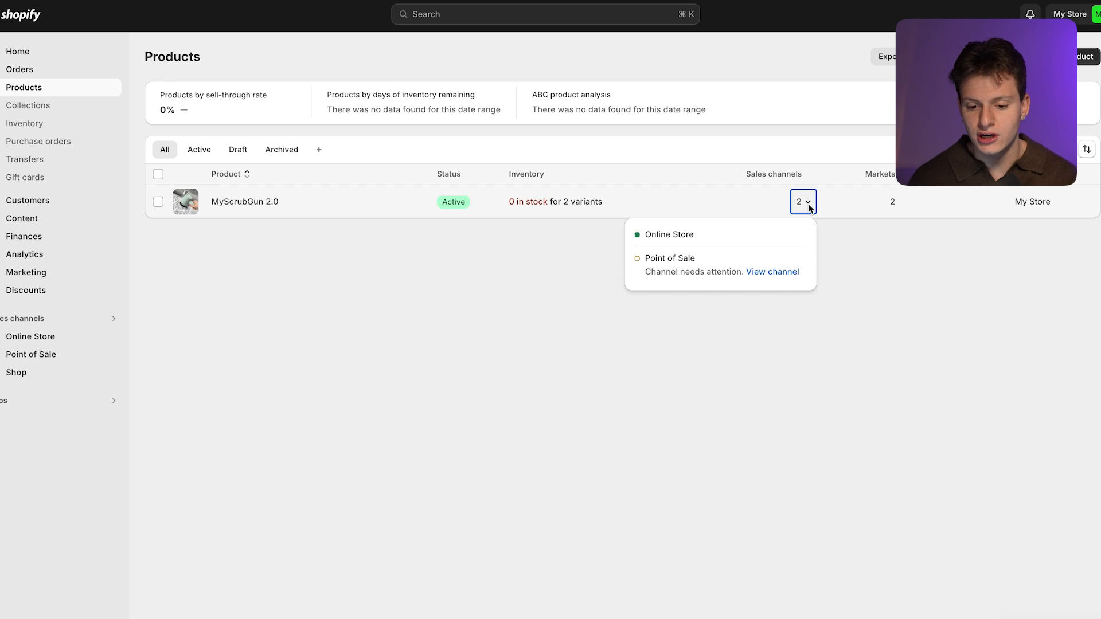
Step: Open MyScrubGun 2.0 and fill its description with the "Revolutionize Dish Cleaning Effortlessly" heading and paragraph copied from the ScrubGun reference store
left_click(810, 208)
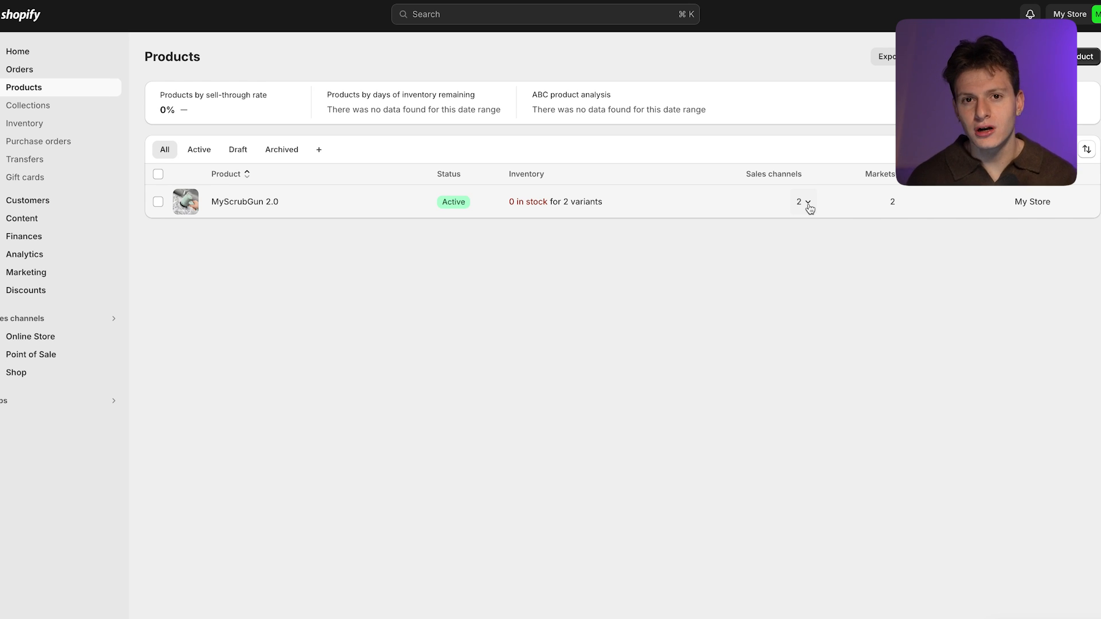
left_click(244, 202)
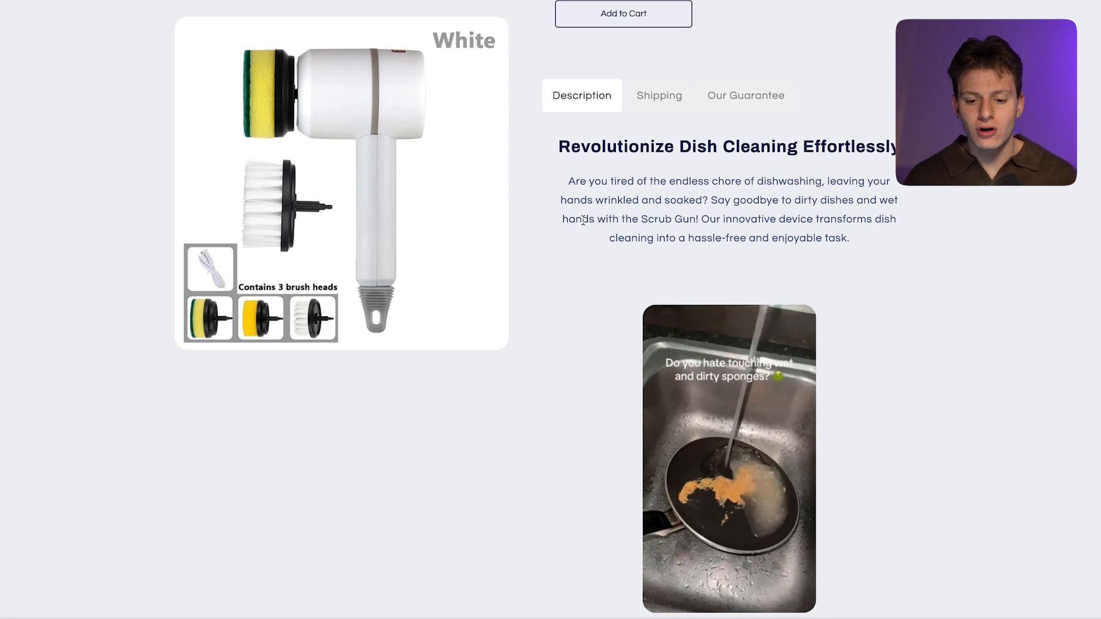
scroll(563, 187, "up", 1)
left_click_drag(564, 187, 845, 268)
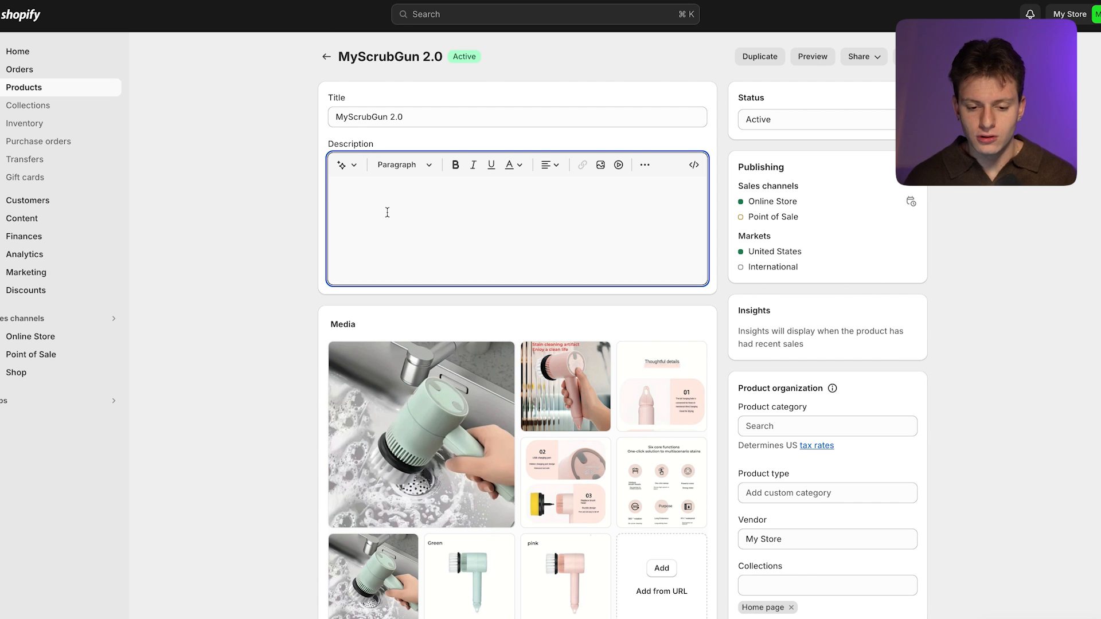
type("Revolutionize Dish Cleaning Effortlessly Are you tired of the endless chore of dishwashing, leaving your hands wrinkled and soaked? Say goodbye to dirty dishes and wet hands with the Scrub Gun! Our innovative device transforms dish cleaning into a hassle-free and enjoyable task.")
scroll(387, 212, "down", 1)
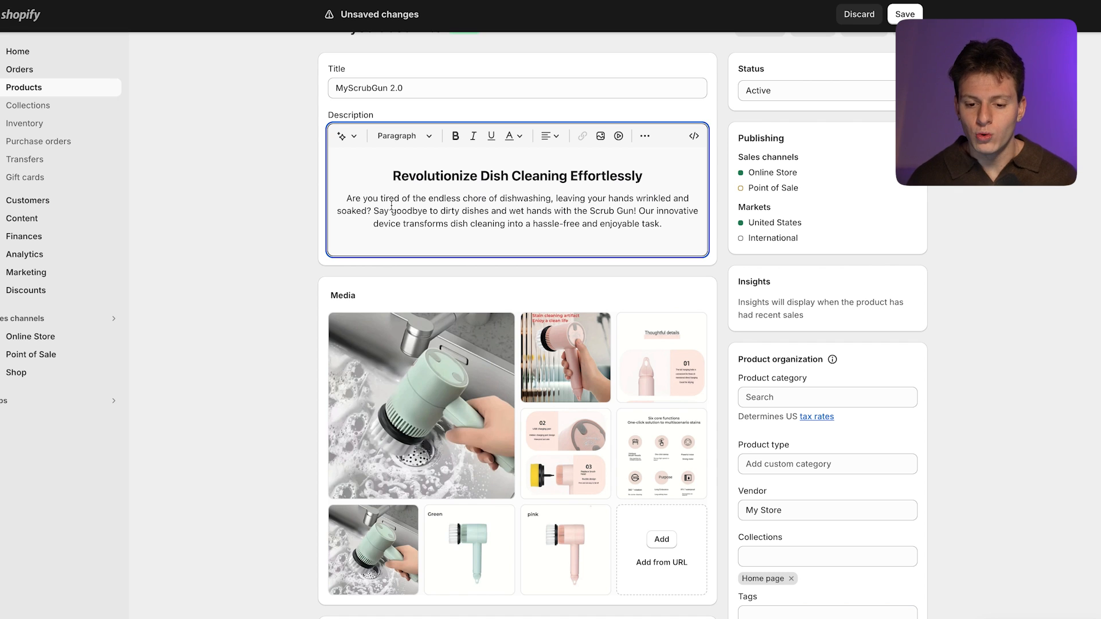
Step: Replace "Scrub Gun" with "MyScrubGun 2.0" in the description's opening paragraph
left_click(619, 211)
key("BackSpace")
key("BackSpace")
type("GMy")
key("Right")
key("Right")
type("2.")
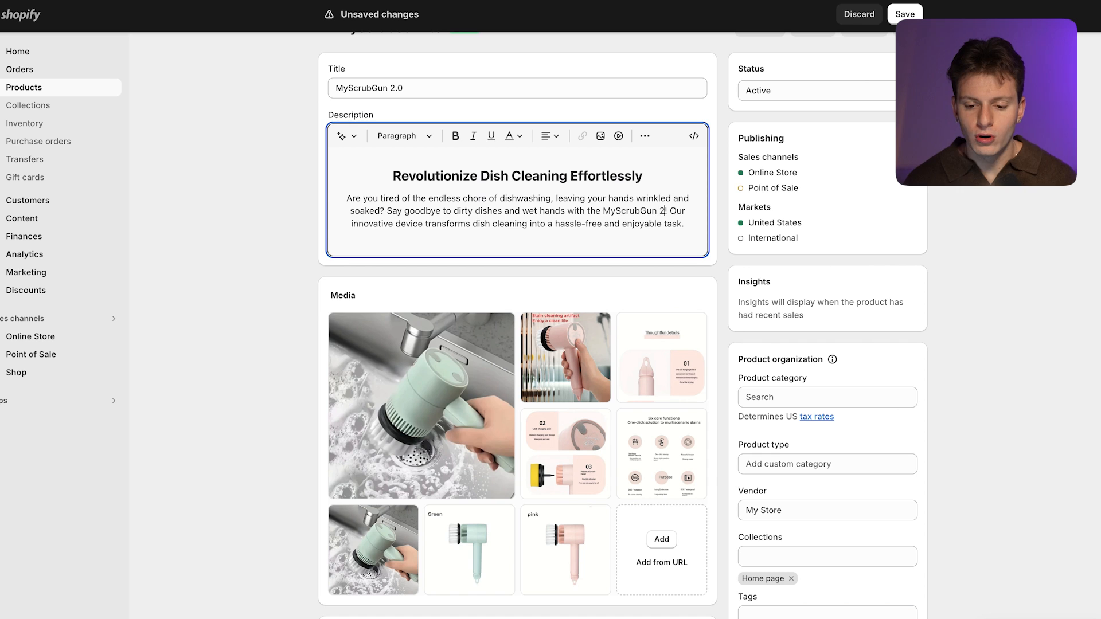
type("0")
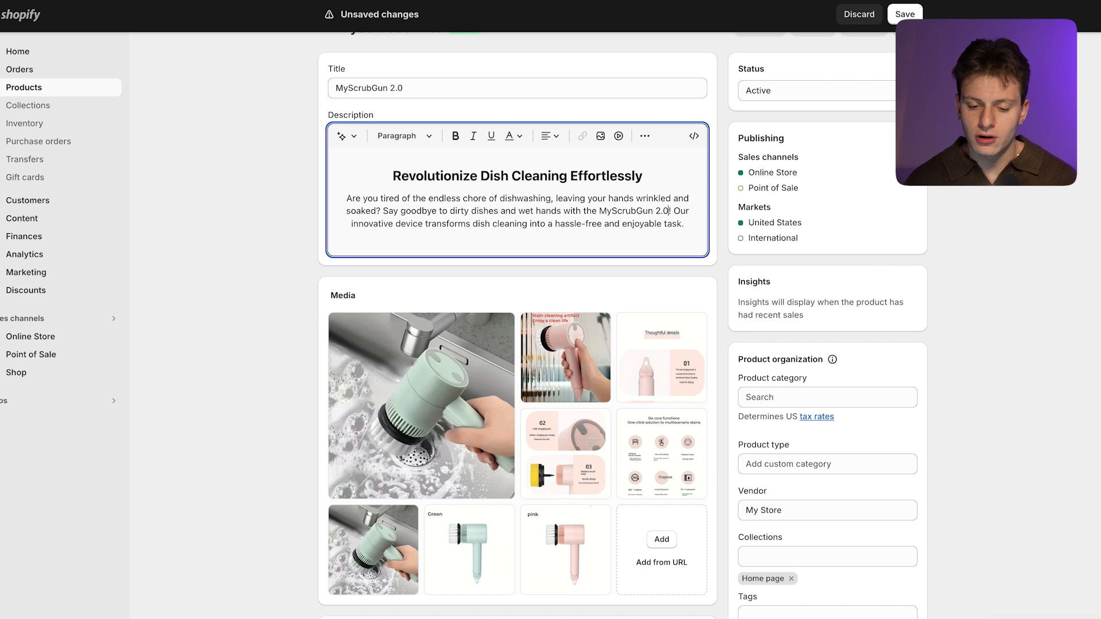
Step: Make "tired" bold and "endless" italic in the opening paragraph
left_click_drag(402, 199, 380, 199)
key("ctrl+b")
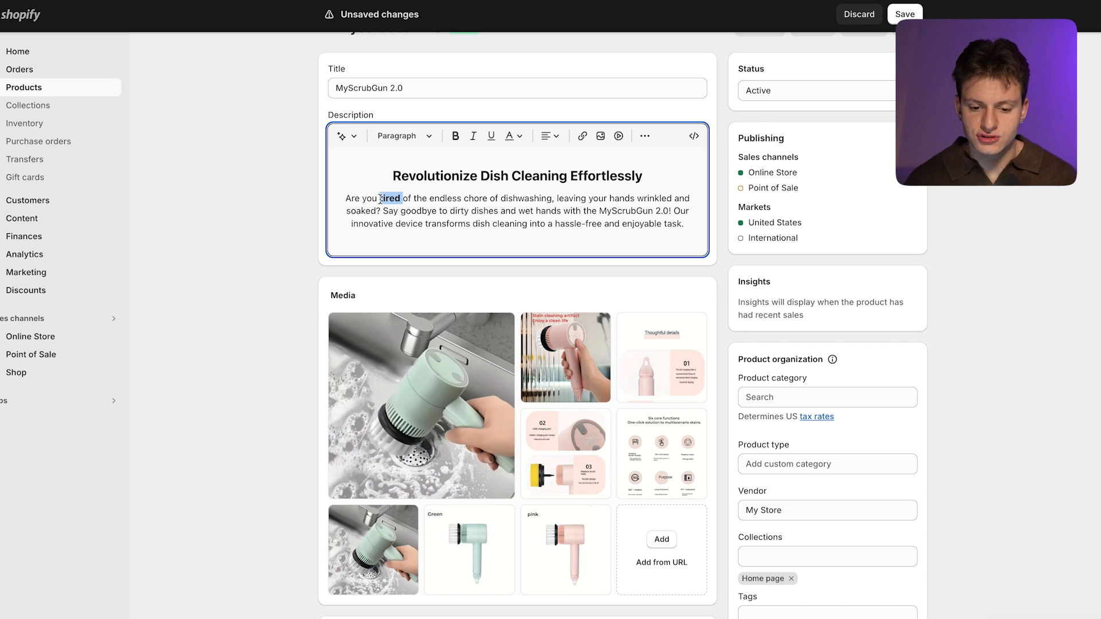
left_click(581, 209)
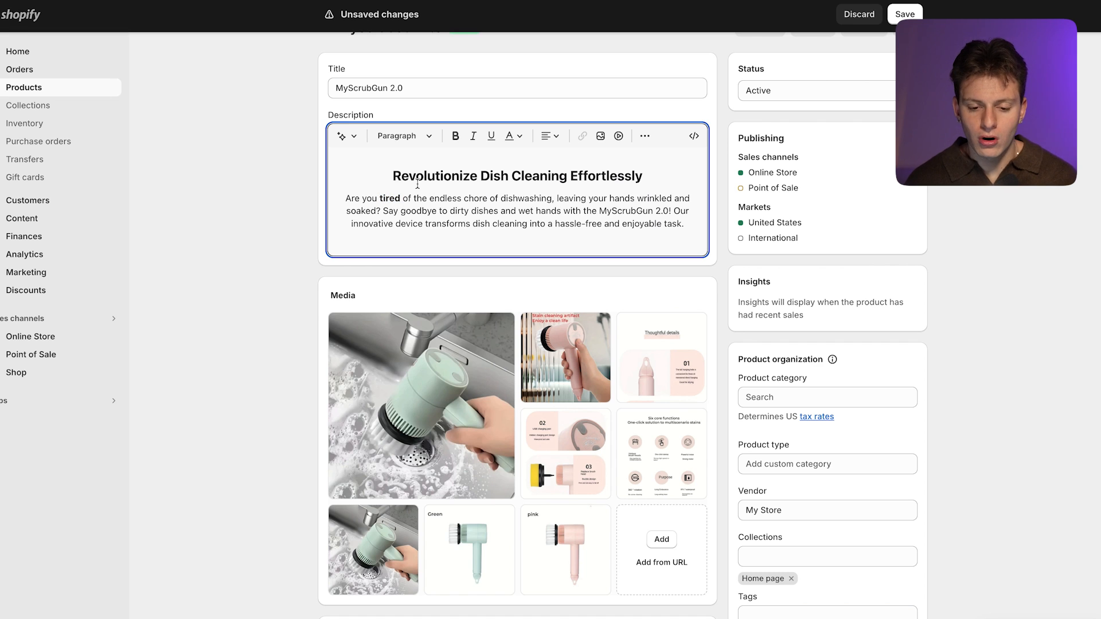
left_click_drag(462, 198, 429, 197)
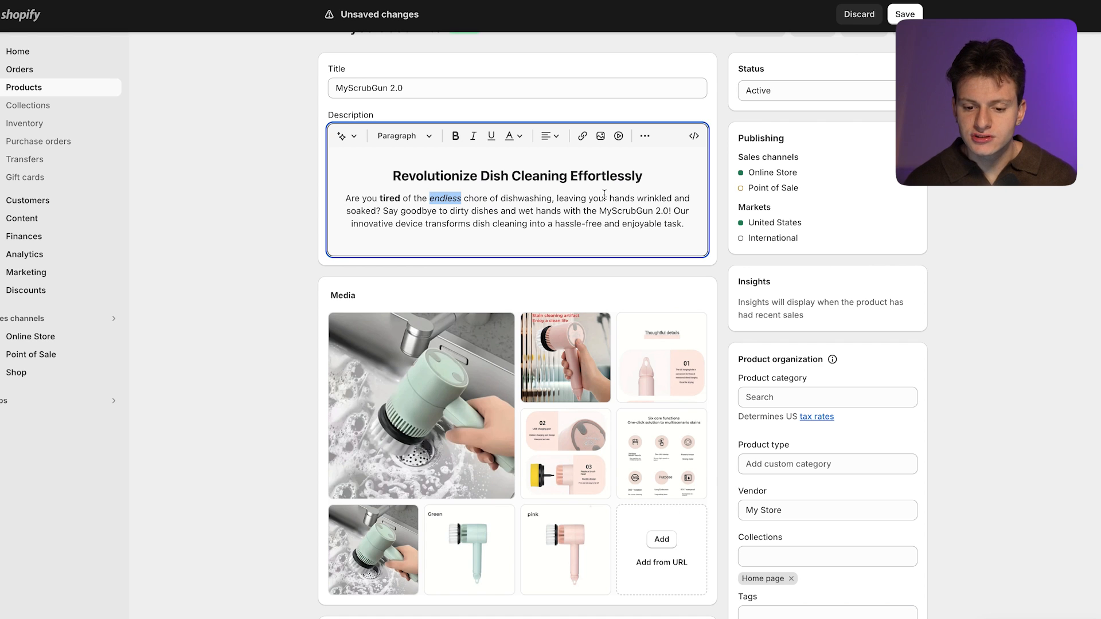
Step: Make "wrinkled", "soaked" and "MyScrubGun 2.0!" bold in the opening paragraph
left_click_drag(637, 199, 677, 200)
key("ctrl+b")
left_click_drag(377, 211, 337, 211)
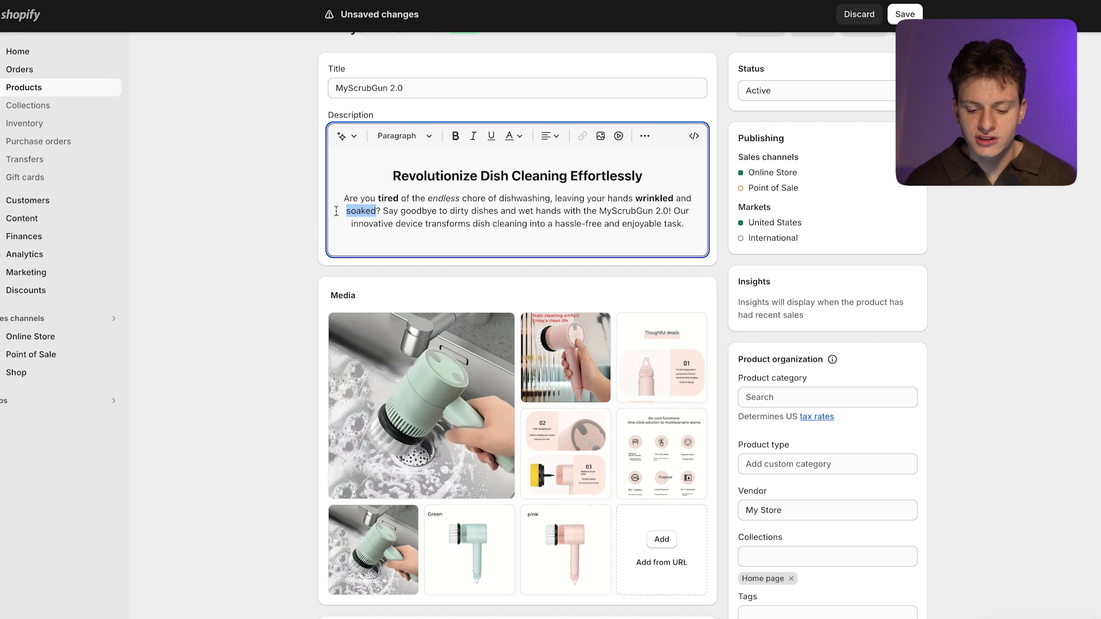
key("ctrl+b")
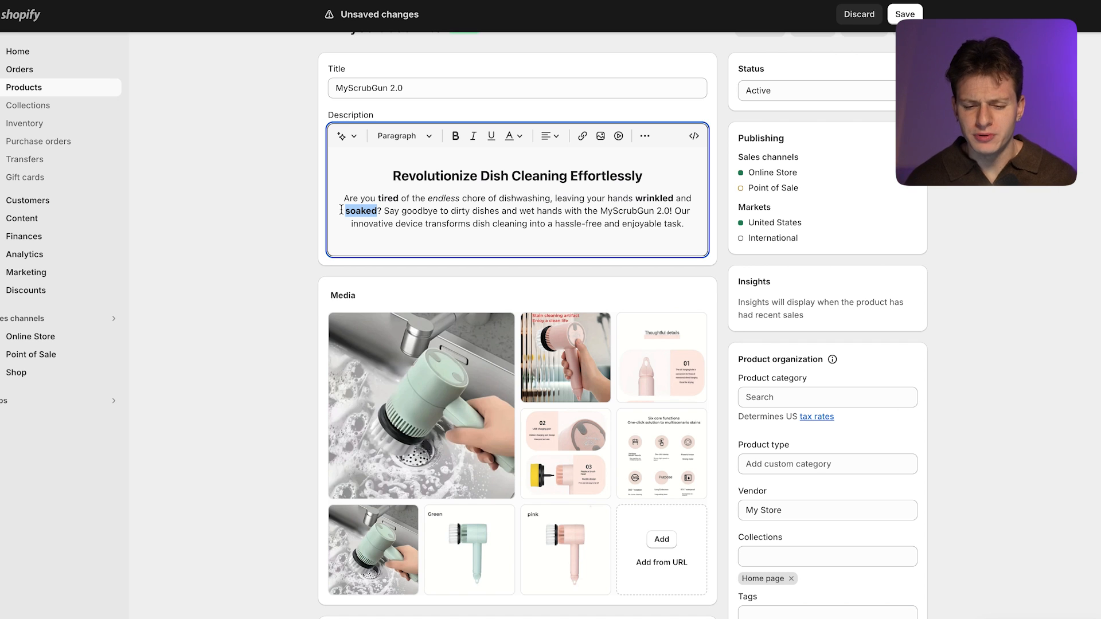
left_click_drag(600, 210, 671, 212)
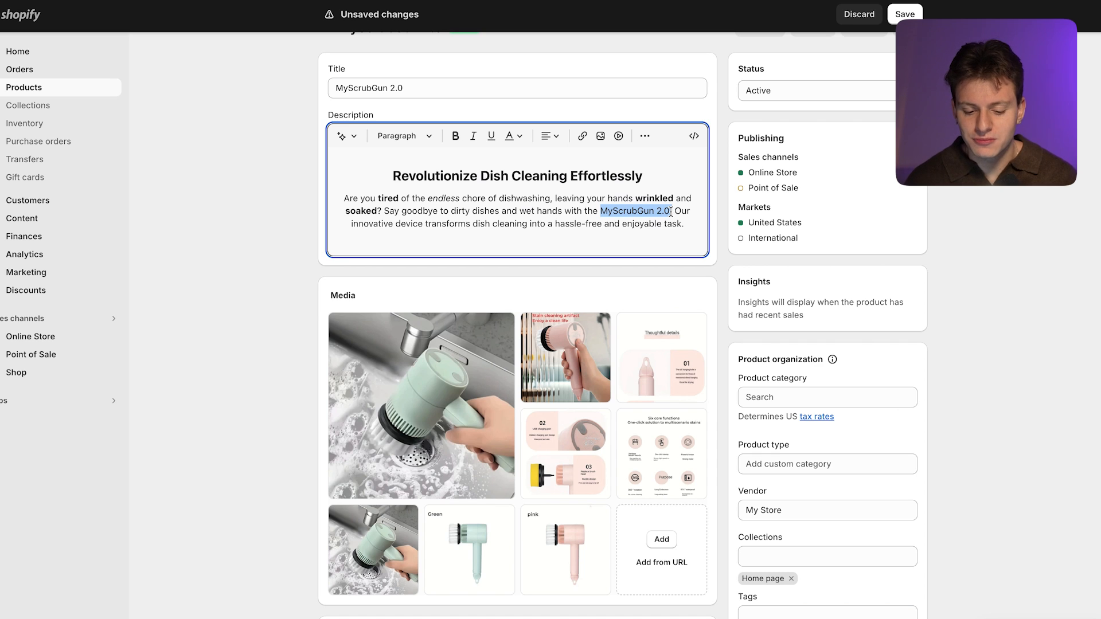
key("ctrl+b")
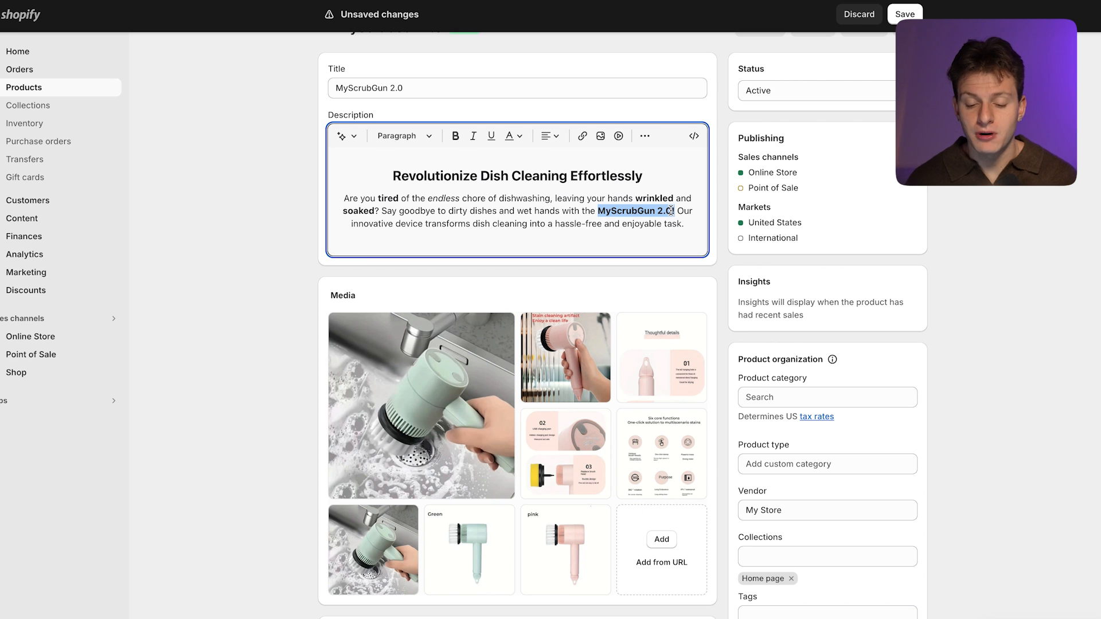
Step: Search Google for "sponge emoji copy and paste" in a new tab and copy the sponge emoji from Emojipedia
left_click(643, 178)
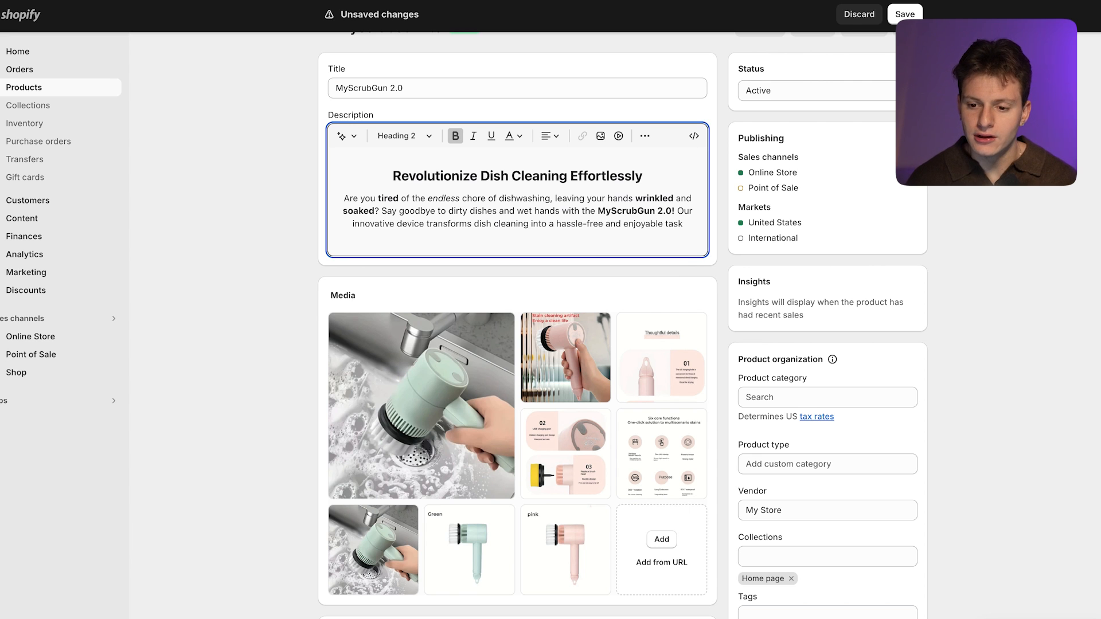
key("super+t")
type("sponge emoji")
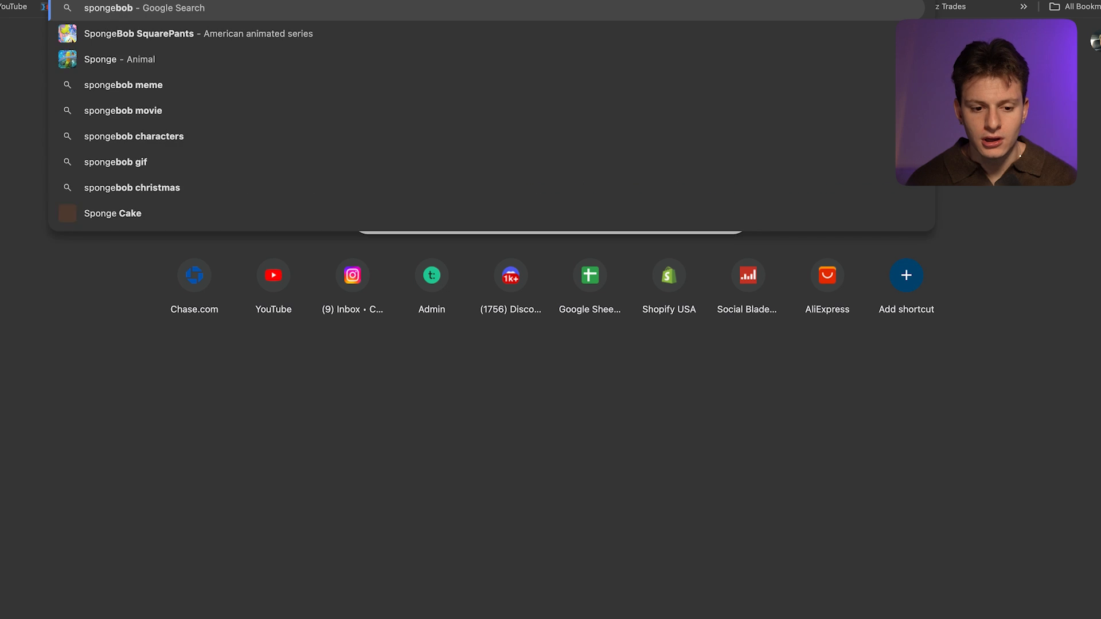
type(" copy and paste")
key("Return")
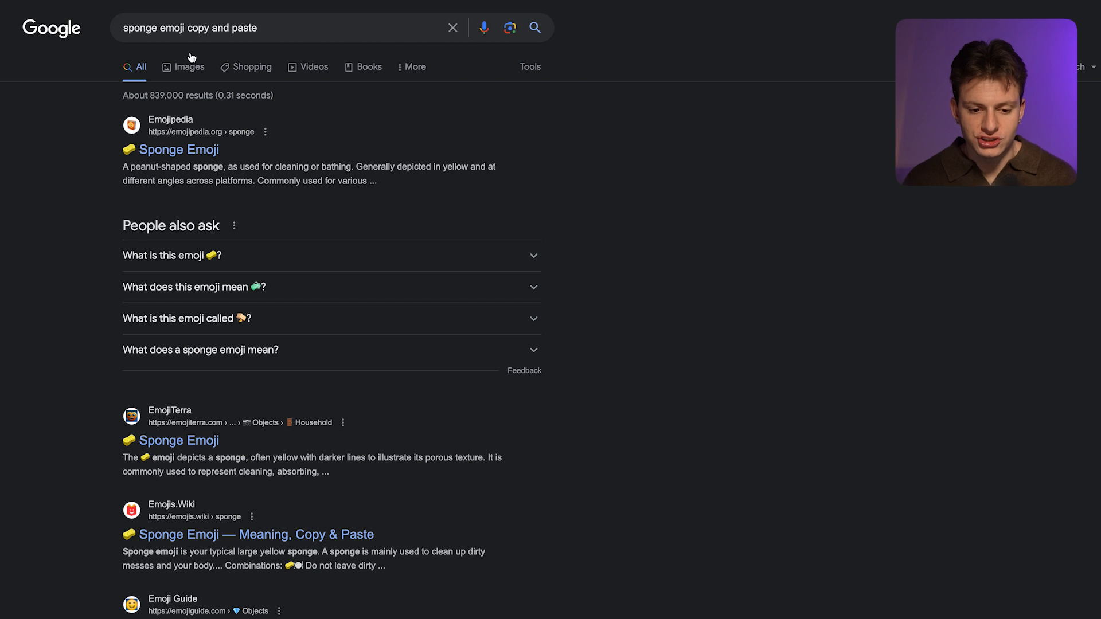
left_click(203, 162)
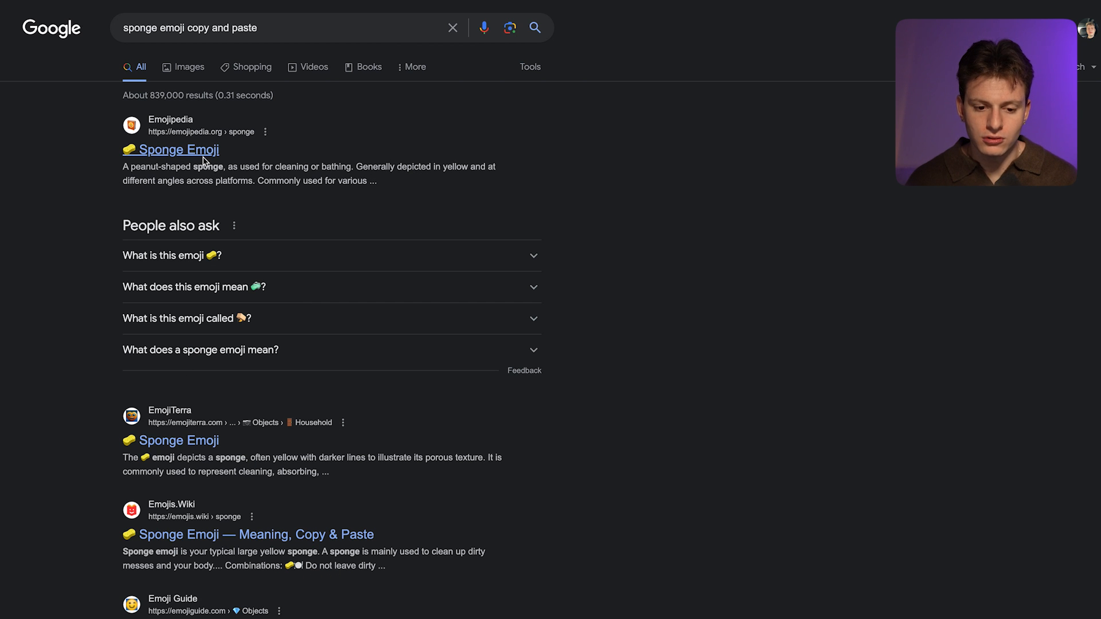
left_click(235, 245)
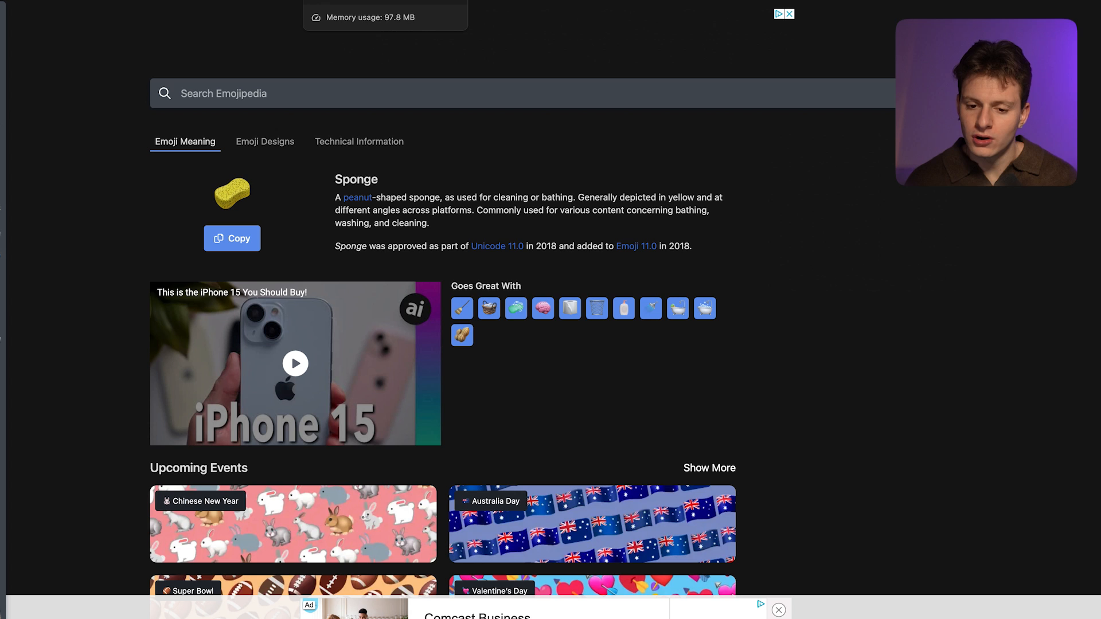
Step: Return to the Shopify product and insert the sponge emoji after and before the "Revolutionize Dish Cleaning Effortlessly" heading
left_click(356, 0)
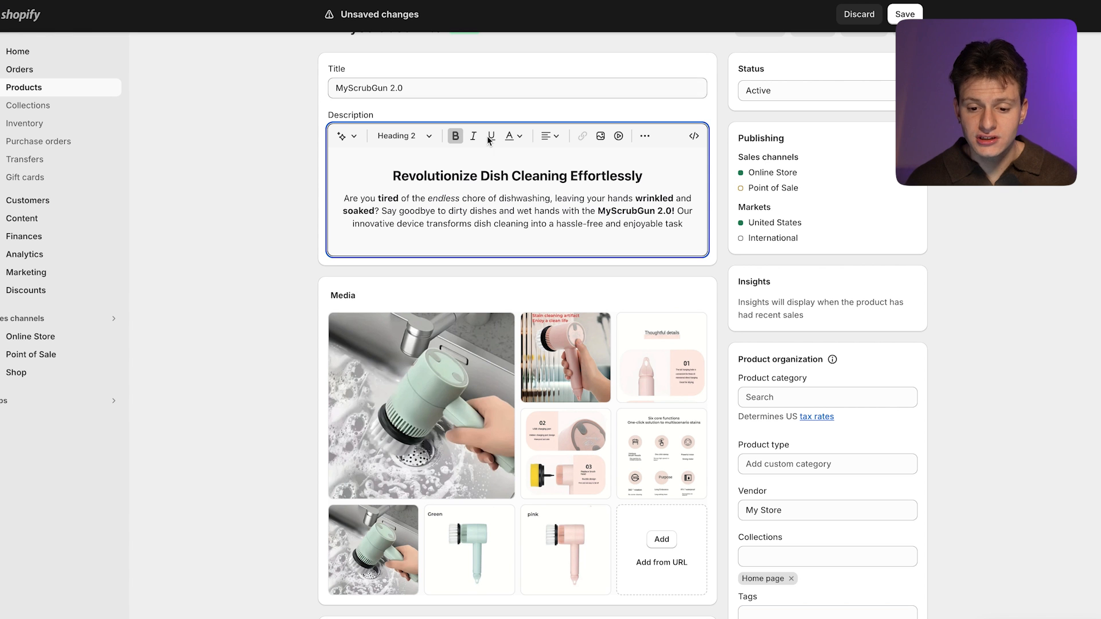
key("ctrl+v")
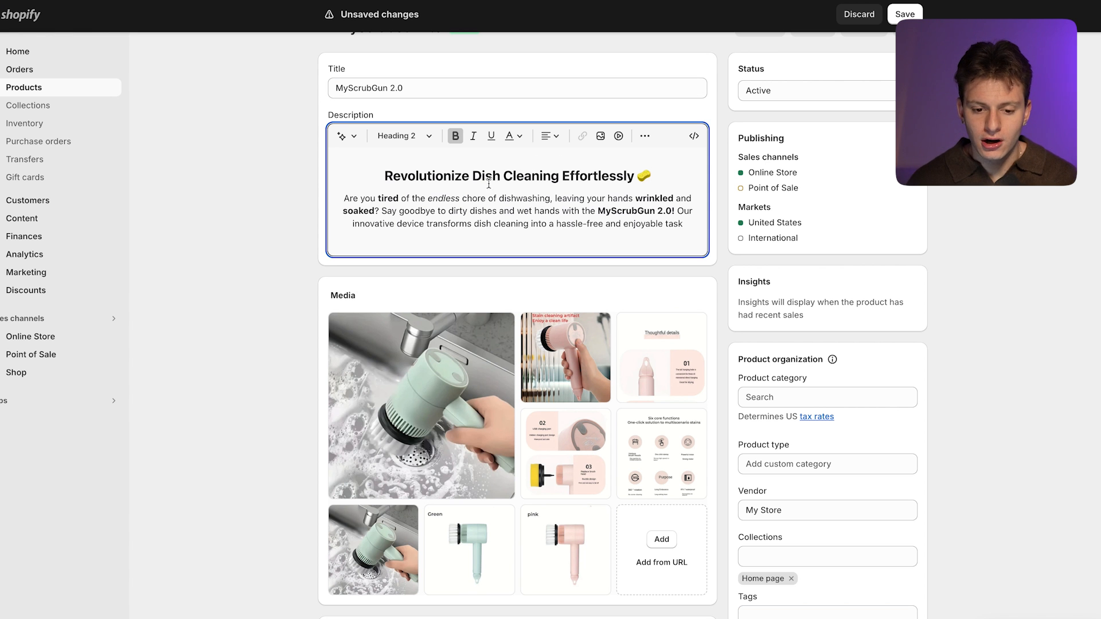
key("ctrl+v")
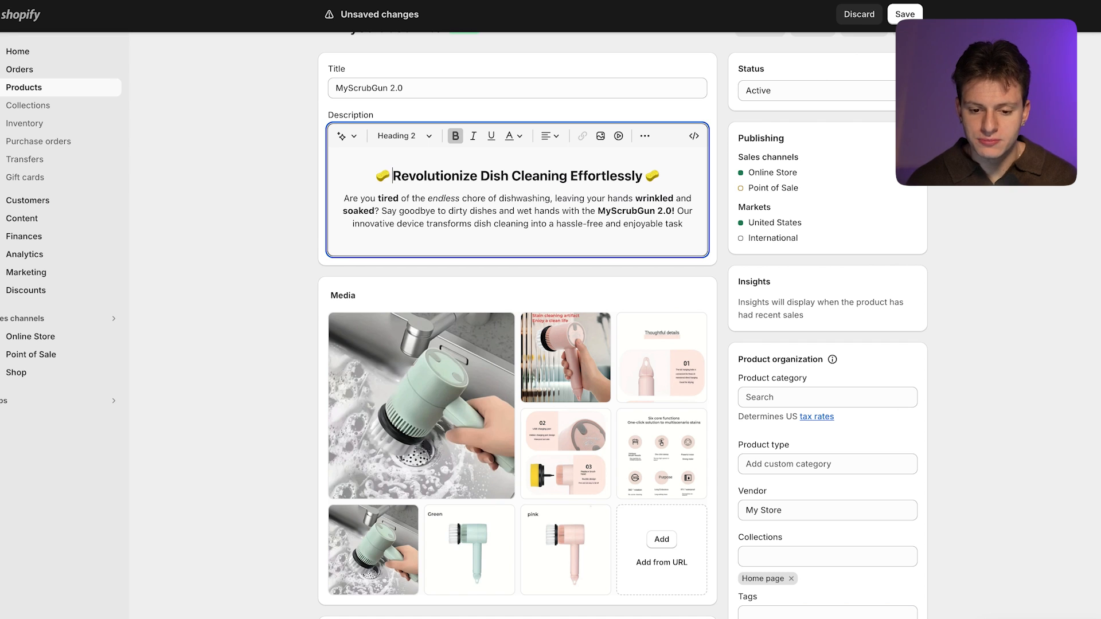
Step: Copy the "So what's the Scrub Gun?" section from the ScrubGun store into the end of the description, with a blank line above its heading
left_click(692, 235)
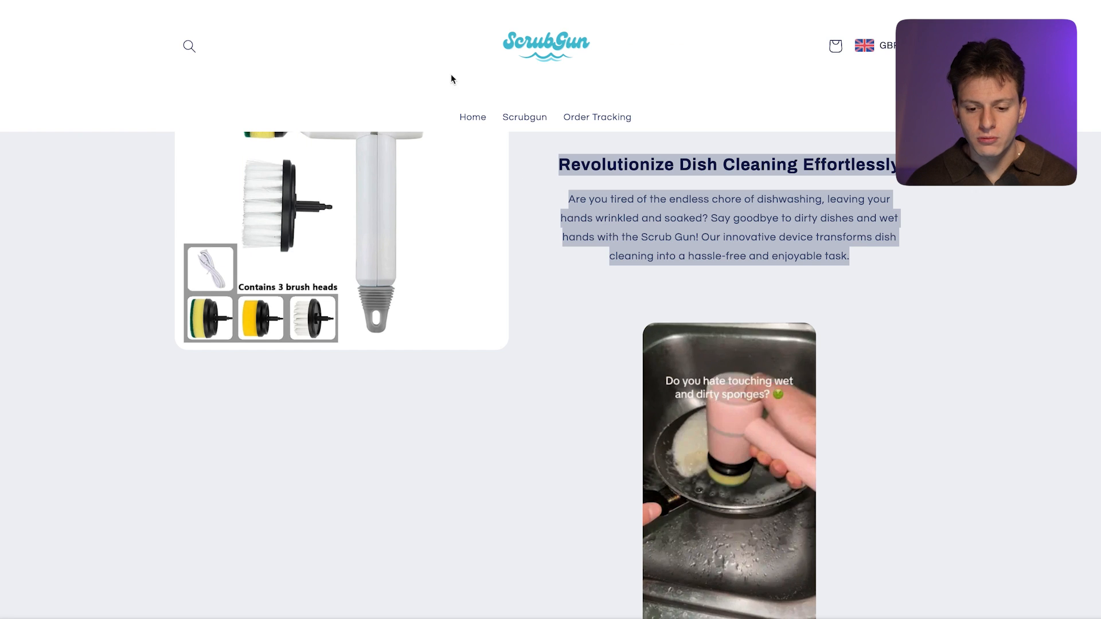
scroll(586, 258, "down", 8)
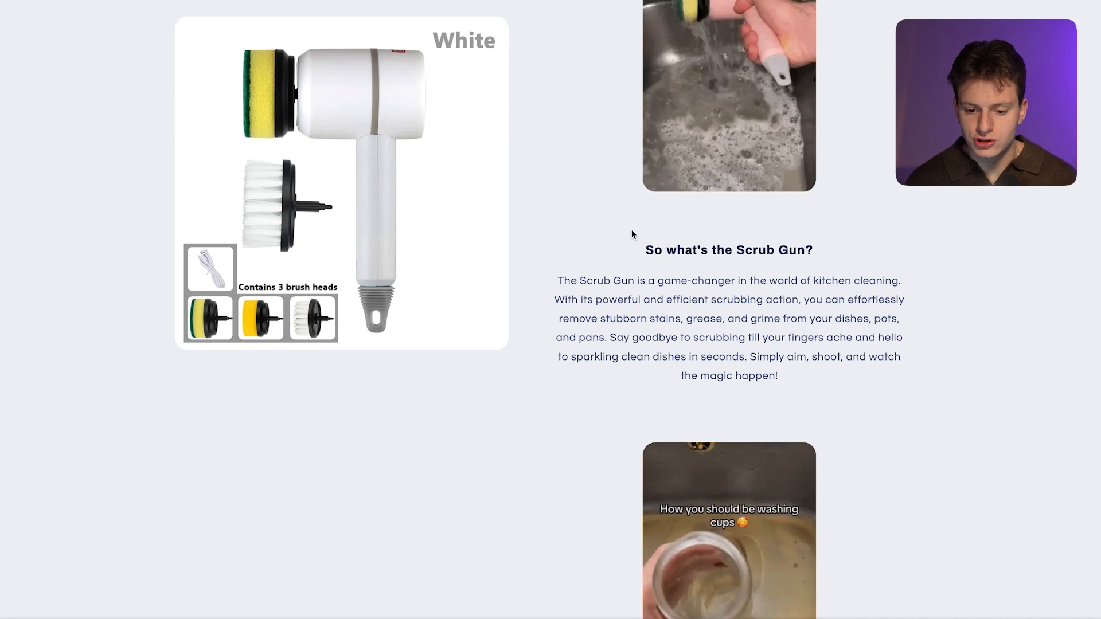
left_click_drag(632, 233, 803, 390)
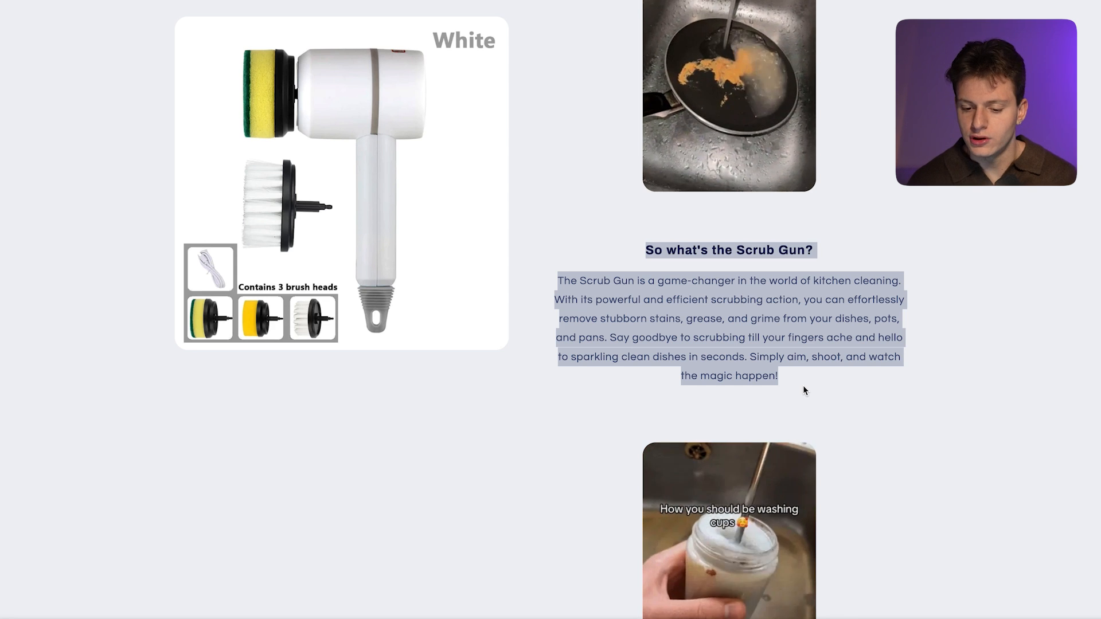
scroll(803, 391, "down", 7)
scroll(779, 291, "up", 8)
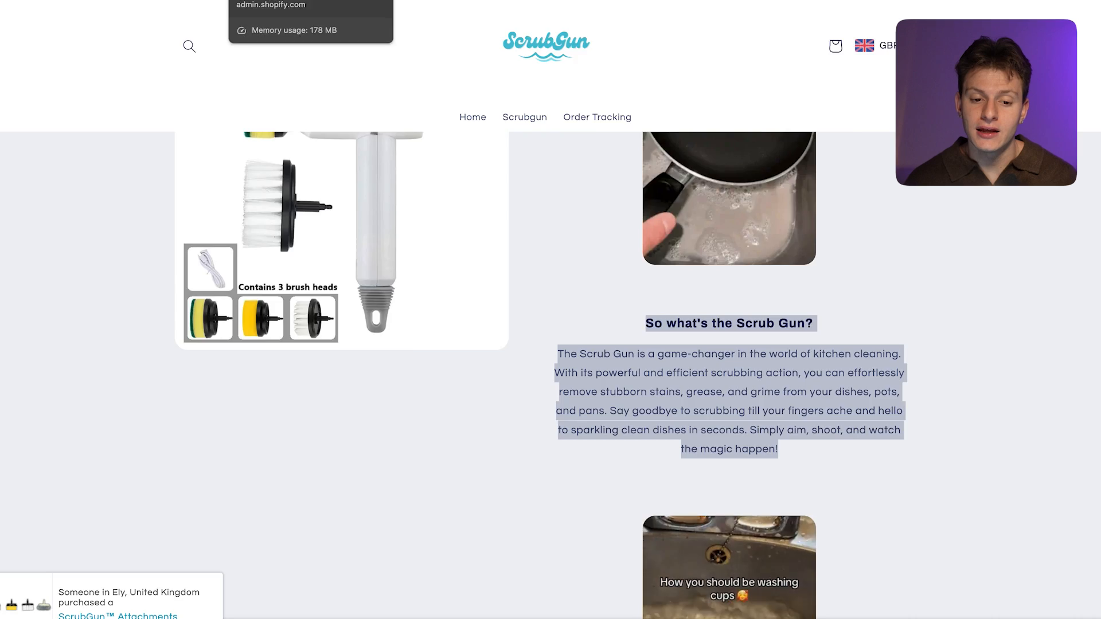
left_click(304, 1)
key("ctrl+v")
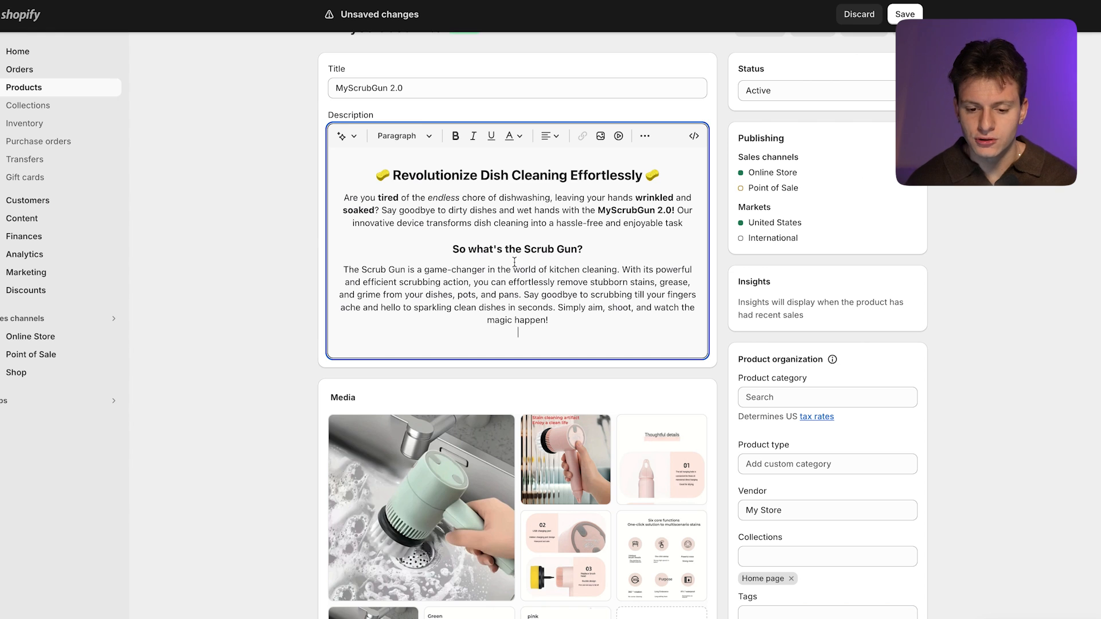
left_click(445, 247)
key("Return")
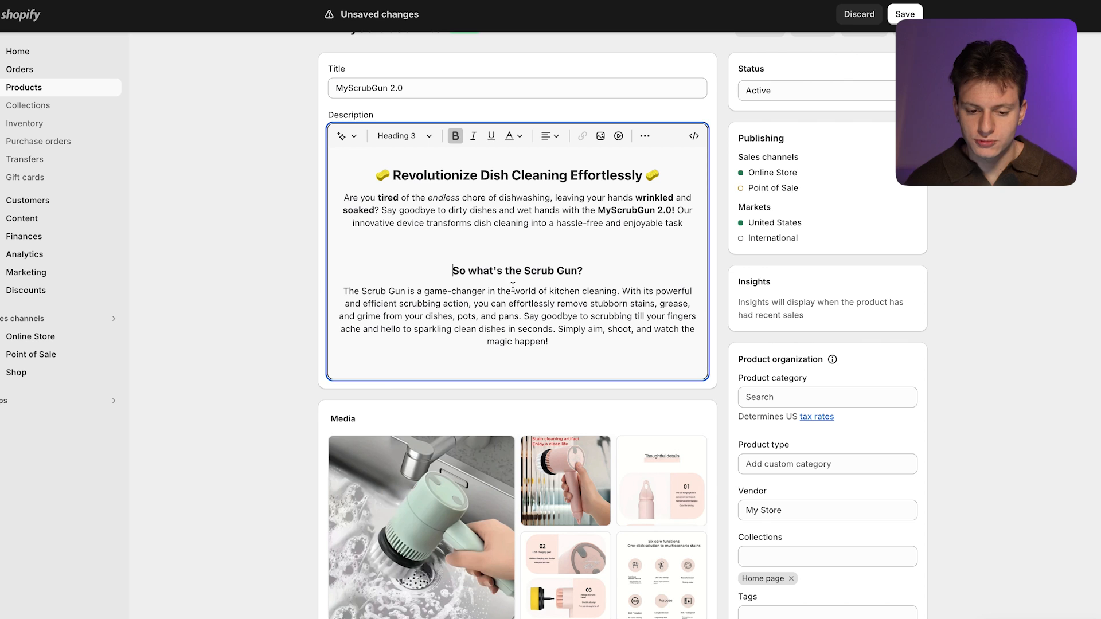
Step: Replace "Scrub Gun" with "MyScrubGun 2.0" in the paragraph under the "So what's the Scrub Gun?" heading
double_click(398, 292)
key("BackSpace")
key("BackSpace")
key("BackSpace")
key("BackSpace")
key("BackSpace")
key("BackSpace")
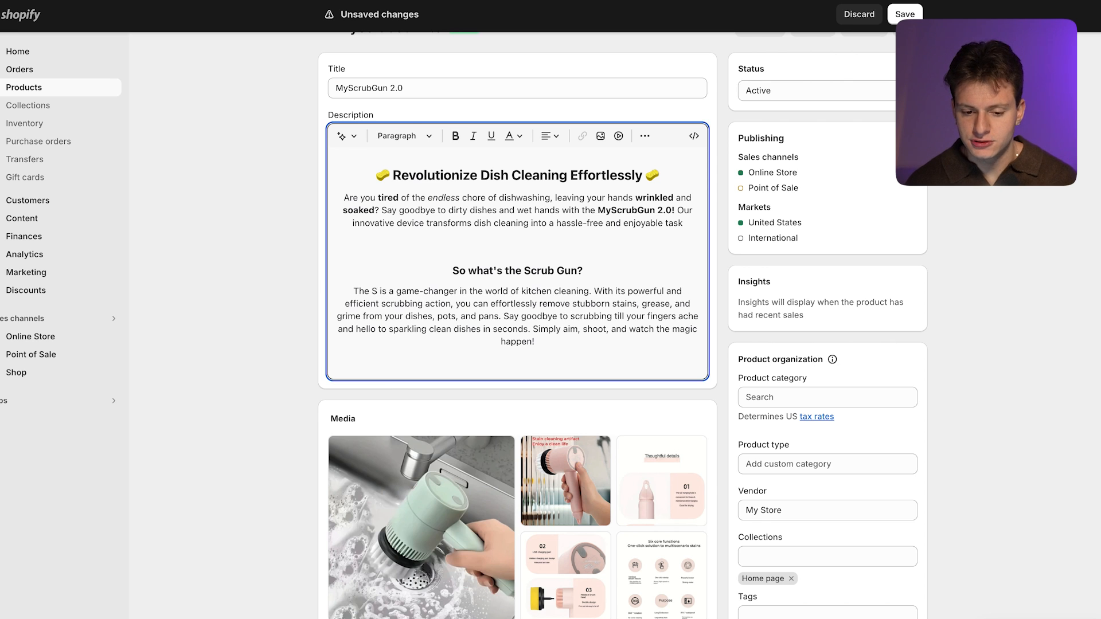
key("BackSpace")
type("MyScrubGun 2.0")
Step: In the second paragraph, make "MyScrubGun 2.0" and "powerful" bold and "game-changer" italic
left_click_drag(439, 291, 369, 291)
key("ctrl+b")
left_click_drag(520, 291, 459, 291)
key("ctrl+i")
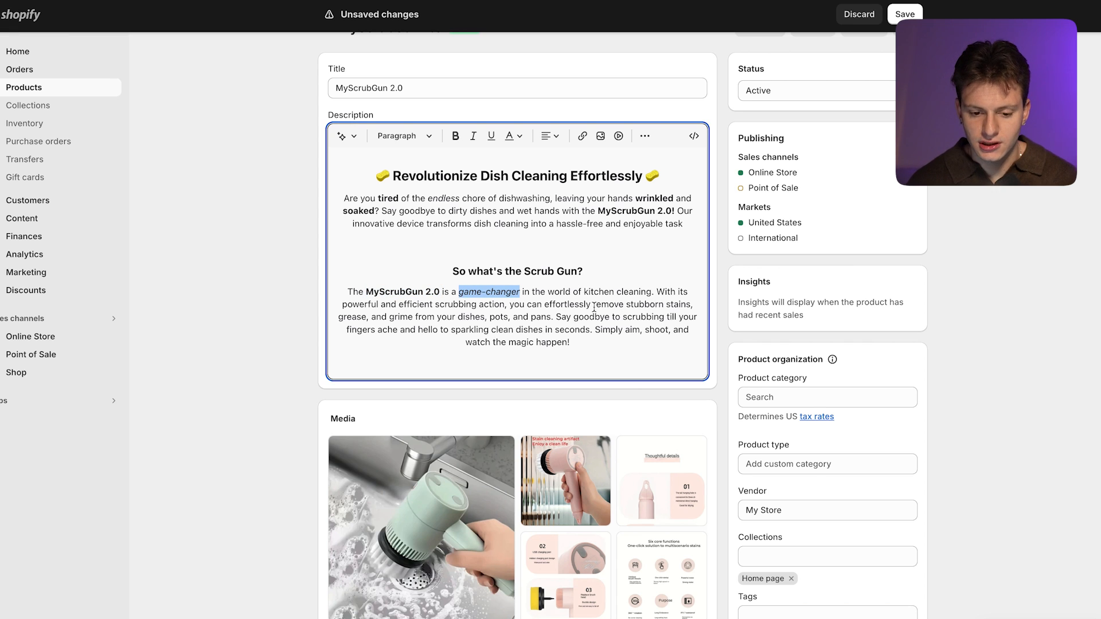
left_click(382, 308)
left_click_drag(382, 308, 341, 307)
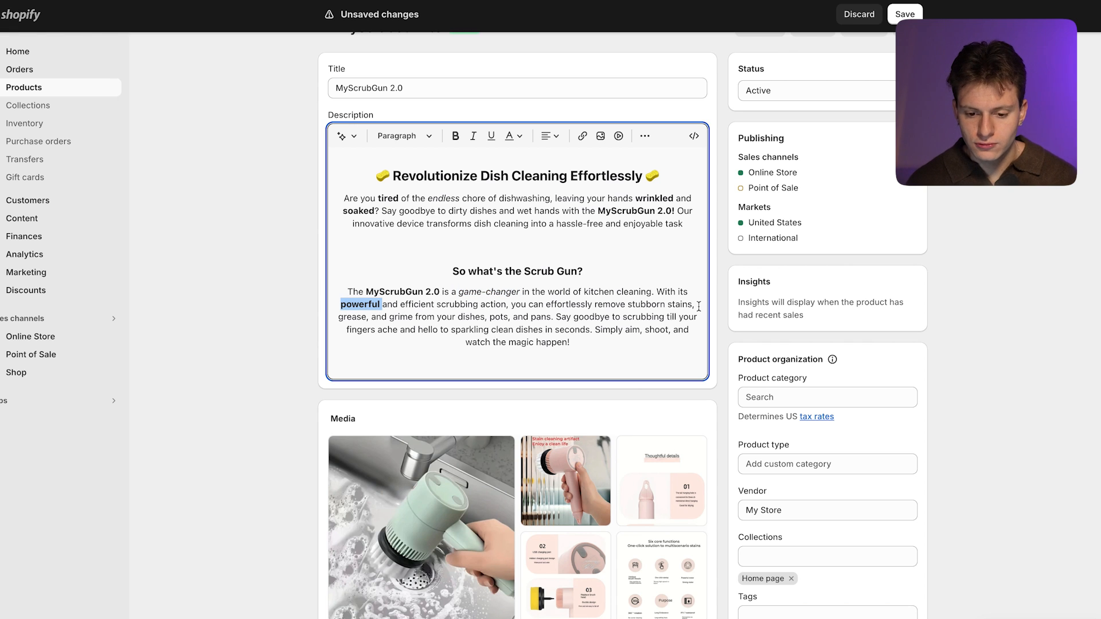
Step: Underline "effortlessly remove" and make "goodbye" bold in the second paragraph
left_click_drag(628, 305, 548, 305)
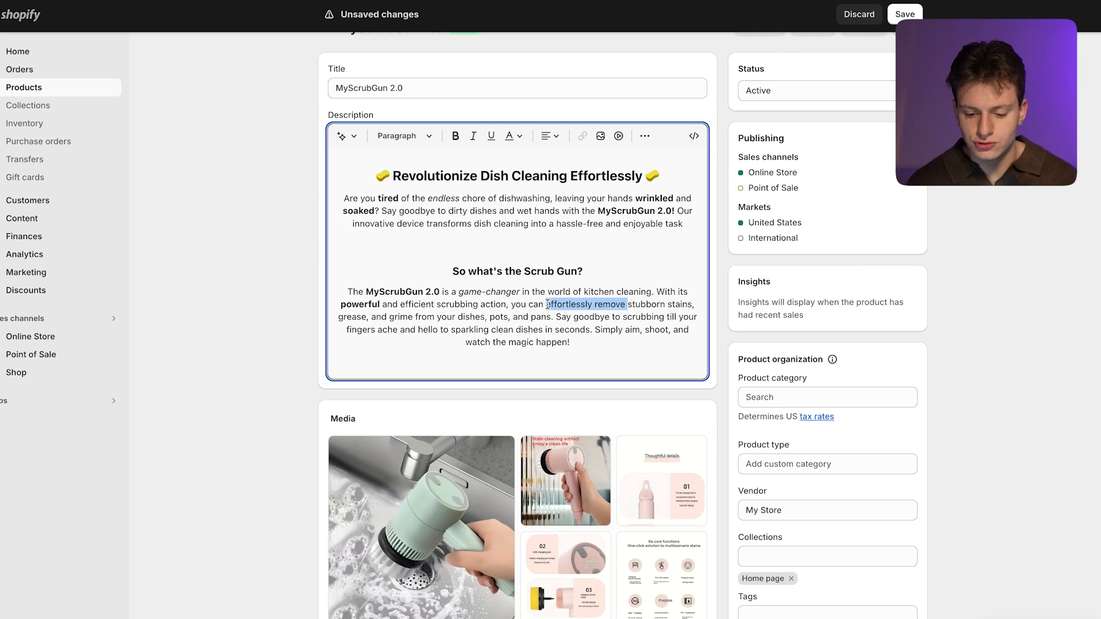
key("ctrl+u")
left_click(653, 317)
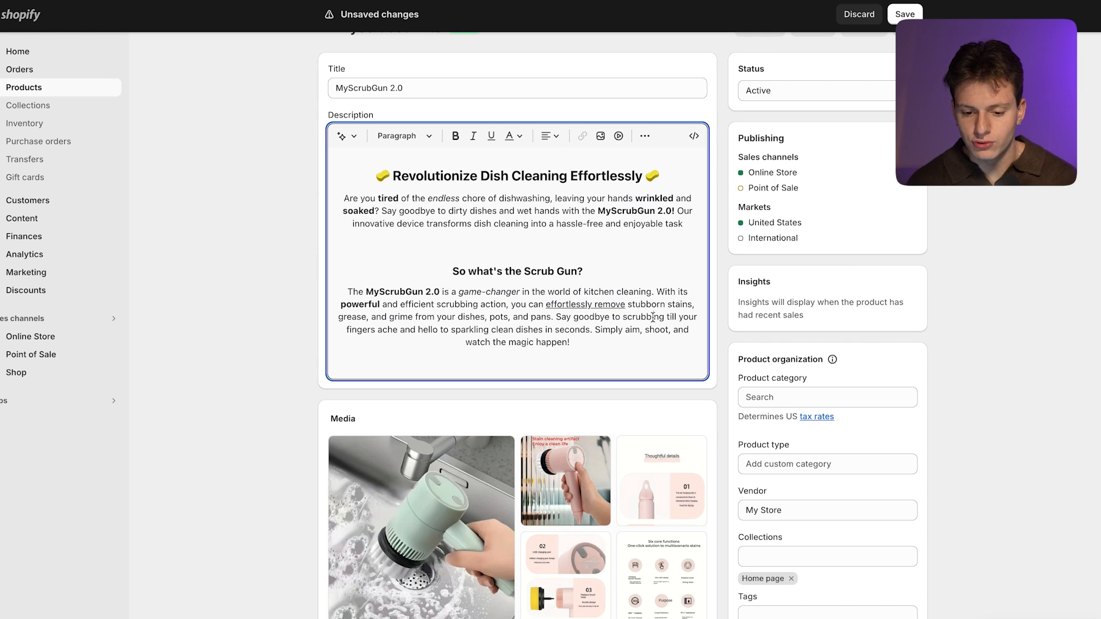
left_click_drag(613, 318, 575, 318)
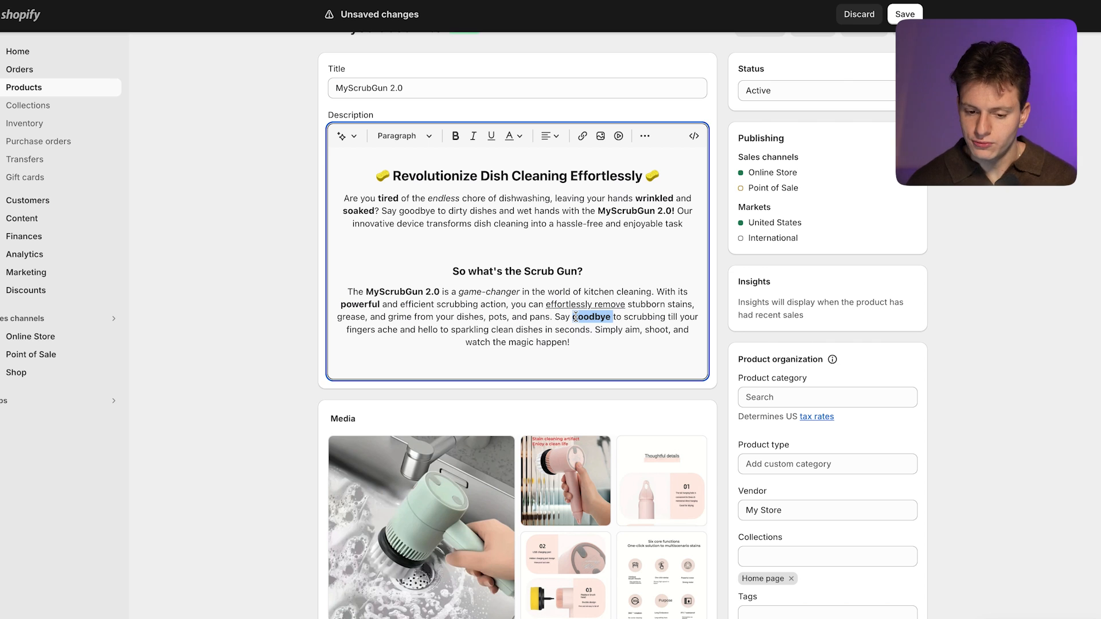
Step: Search for "water" on the emoji site and copy the Sweat Droplets emoji
left_click(573, 342)
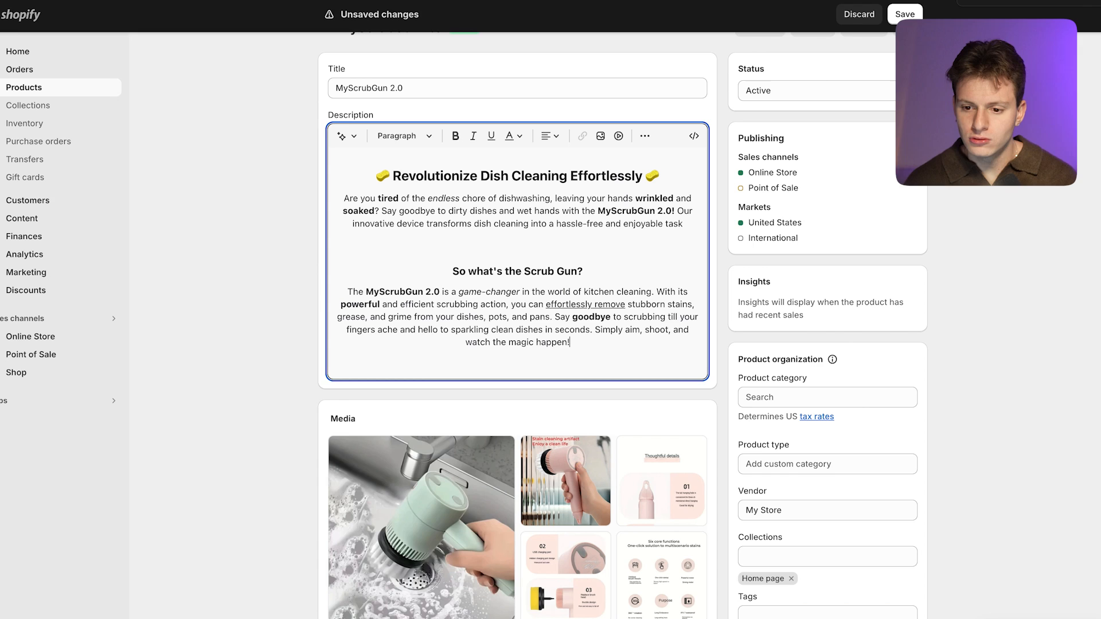
key("ctrl+Tab")
left_click(275, 95)
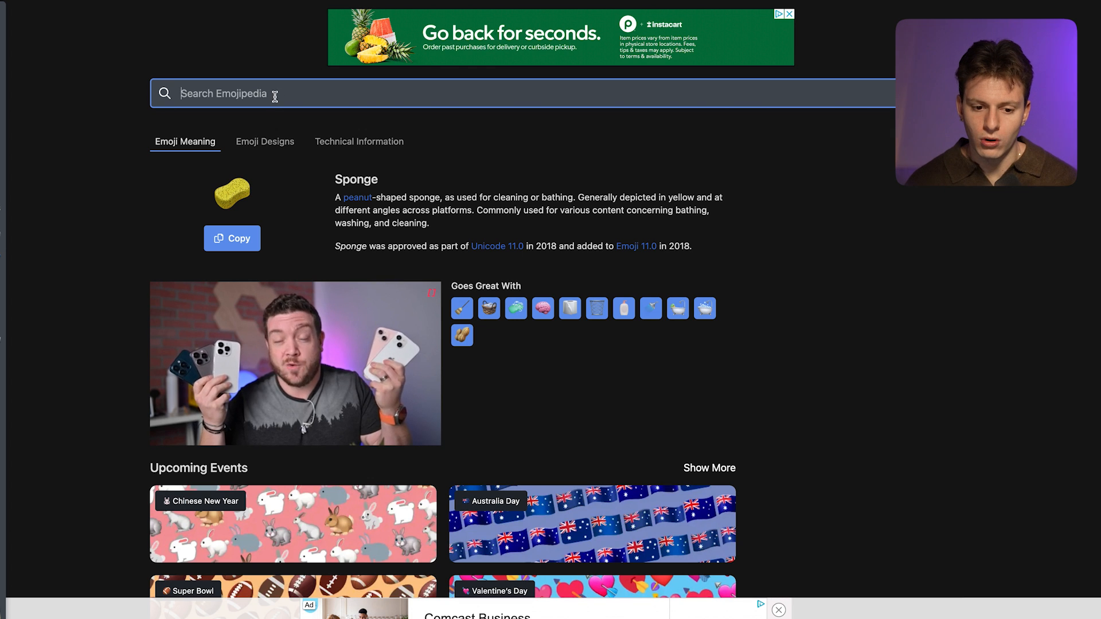
type("water")
key("Return")
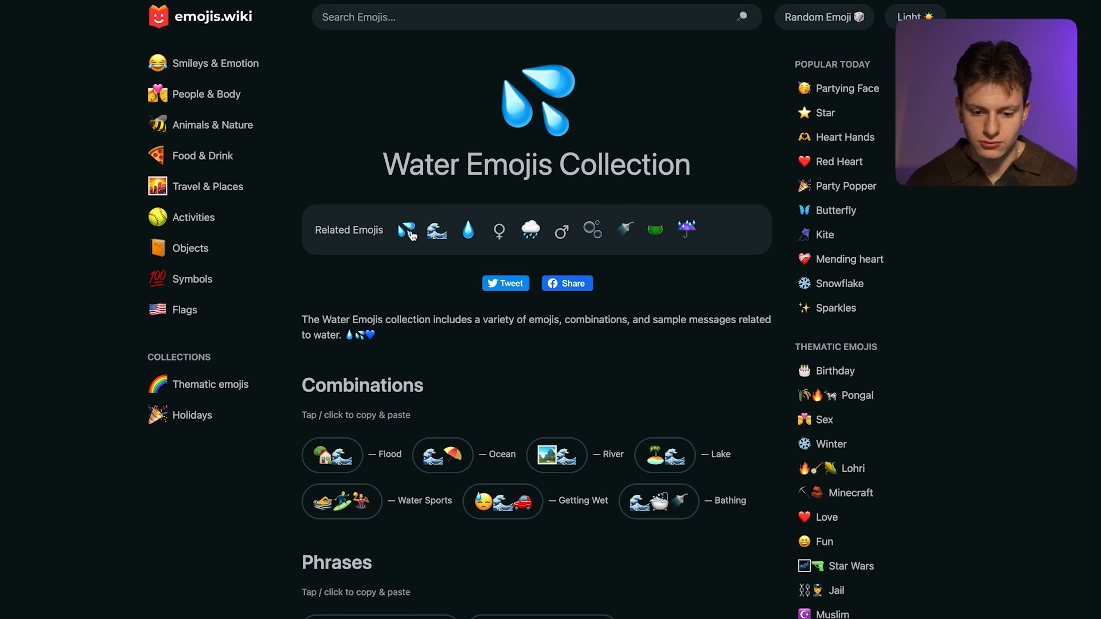
left_click(409, 232)
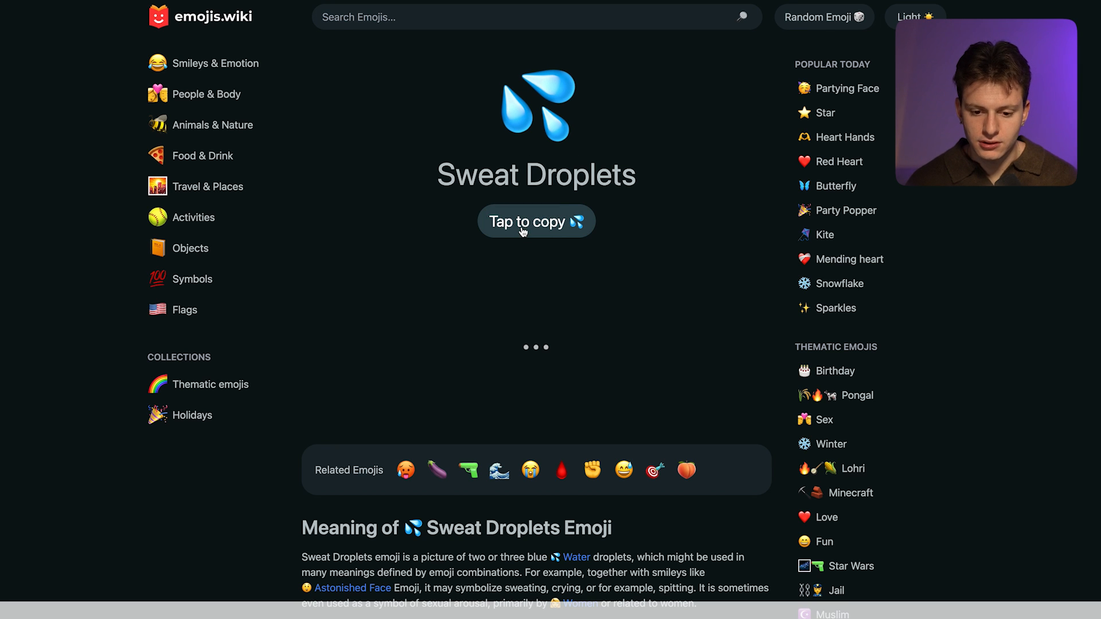
left_click(522, 230)
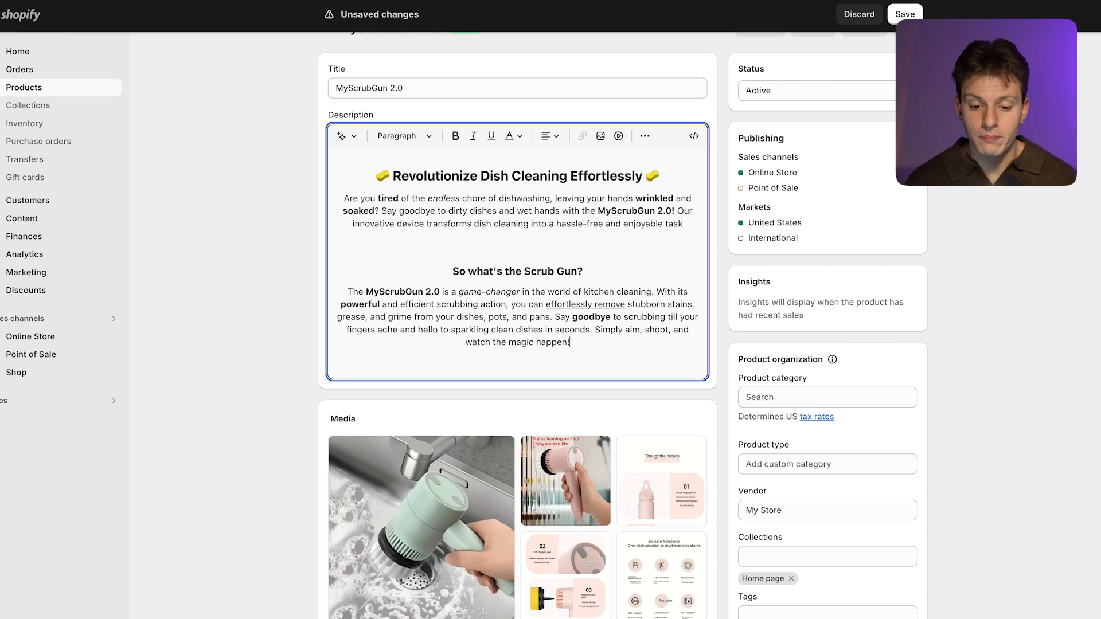
Step: Paste the Sweat Droplets emoji on both sides of the "So what's the Scrub Gun?" heading in the product description
left_click(446, 266)
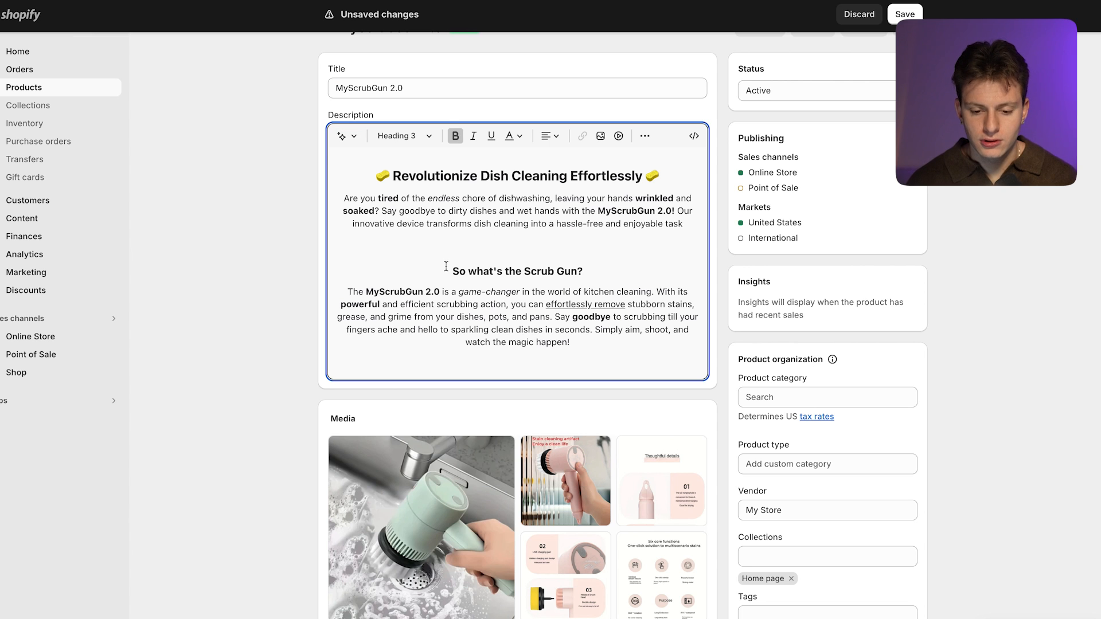
key("ctrl+v")
left_click(644, 270)
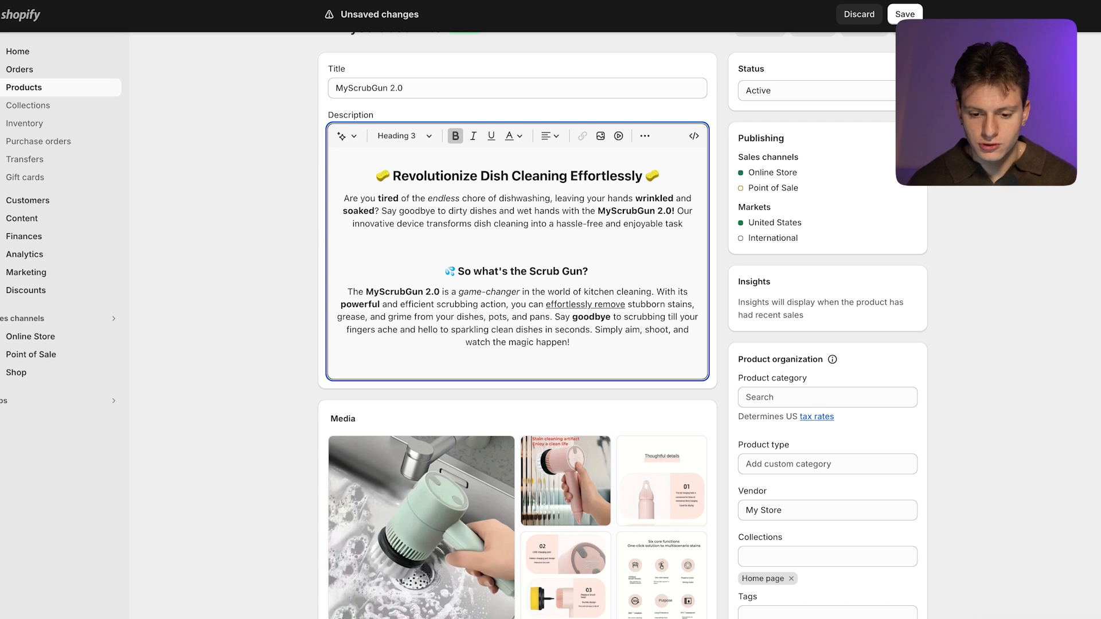
key("ctrl+v")
Step: Copy the "Key Features:" section with its five features from the ScrubGun store onto a new line at the end of the description
left_click(578, 345)
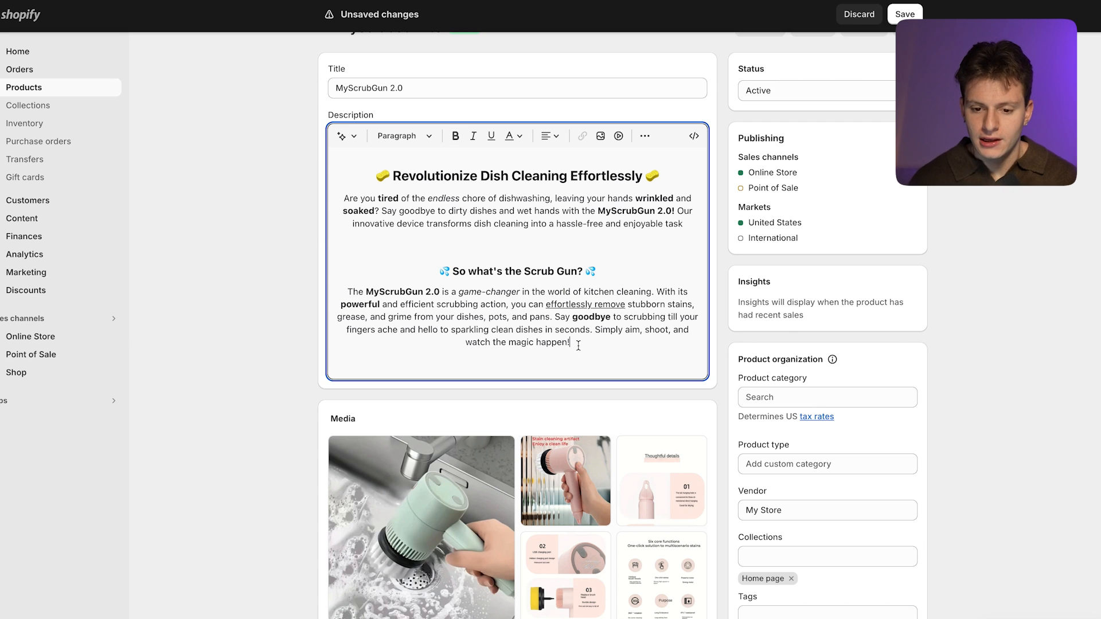
key("Return")
key("Return")
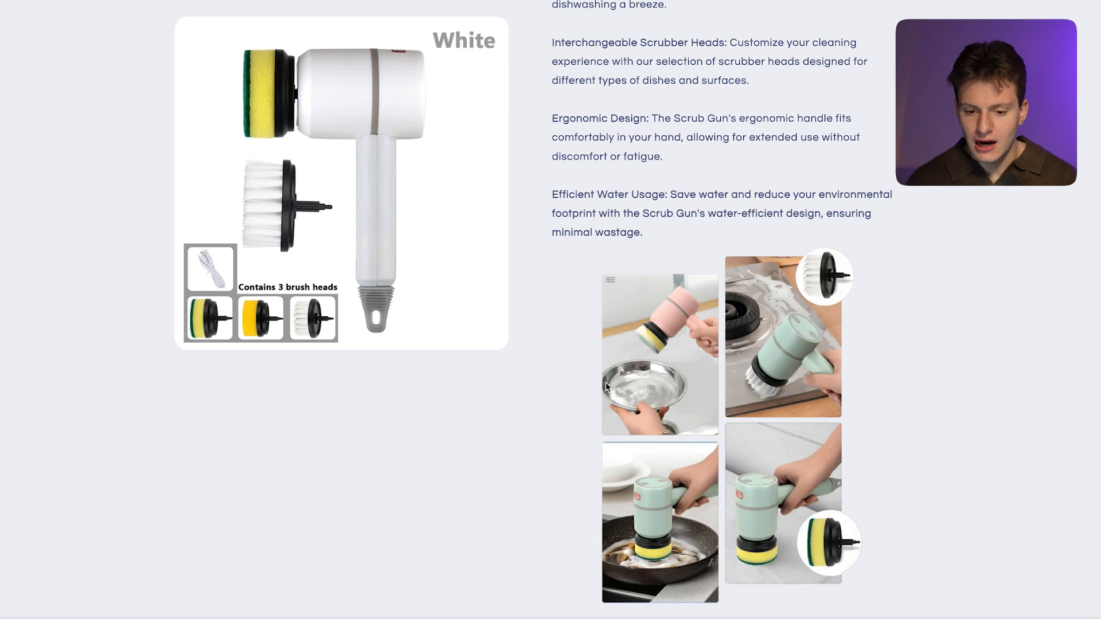
scroll(606, 382, "up", 3)
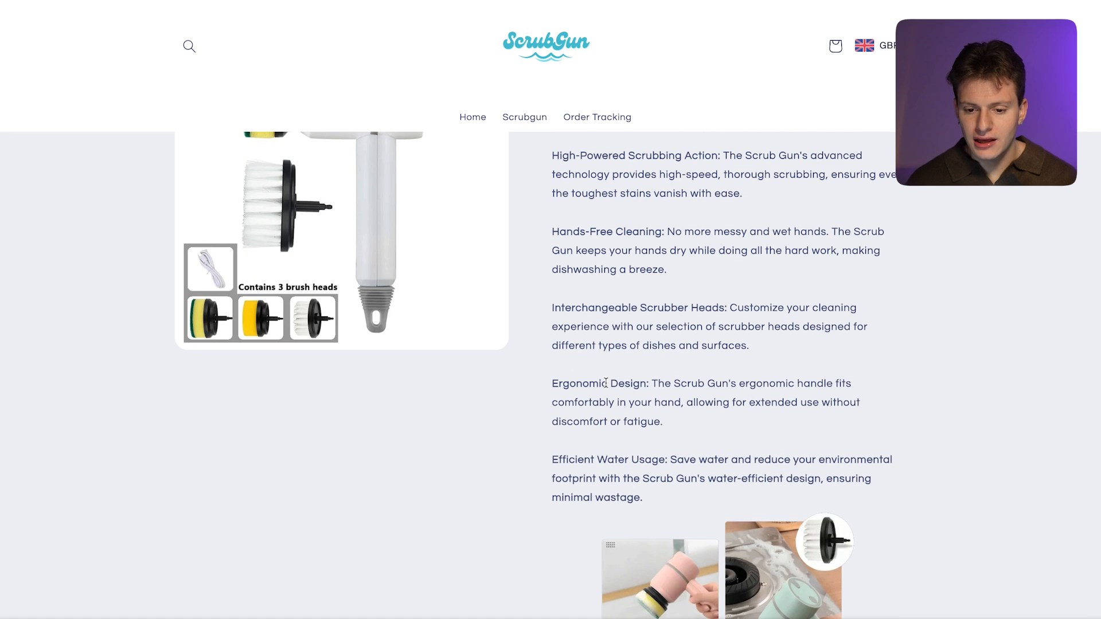
left_click_drag(686, 179, 806, 555)
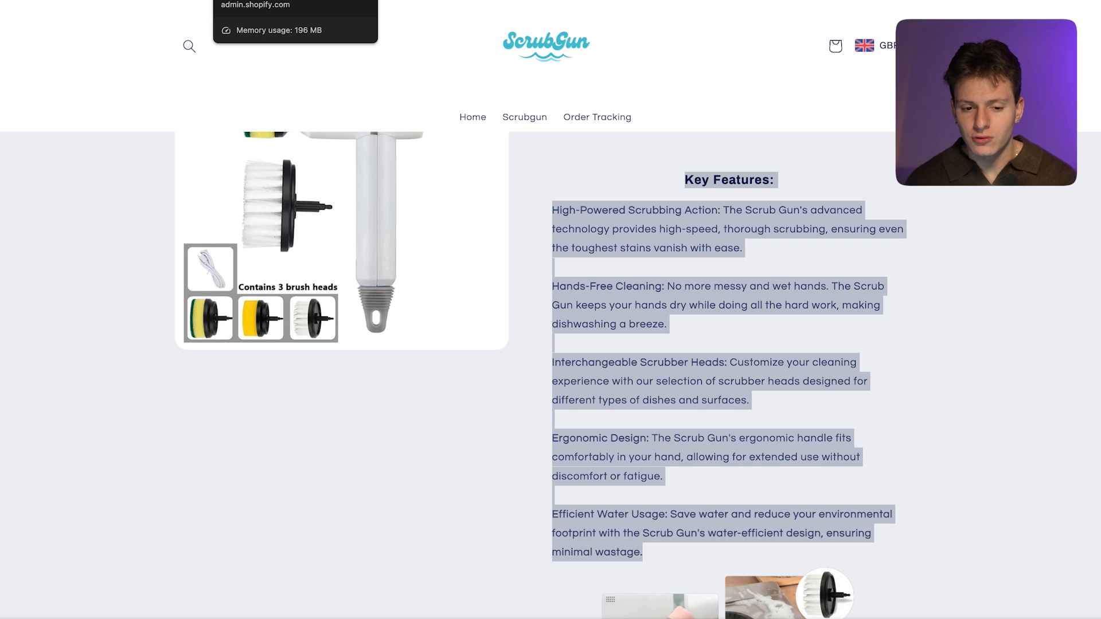
left_click(264, 0)
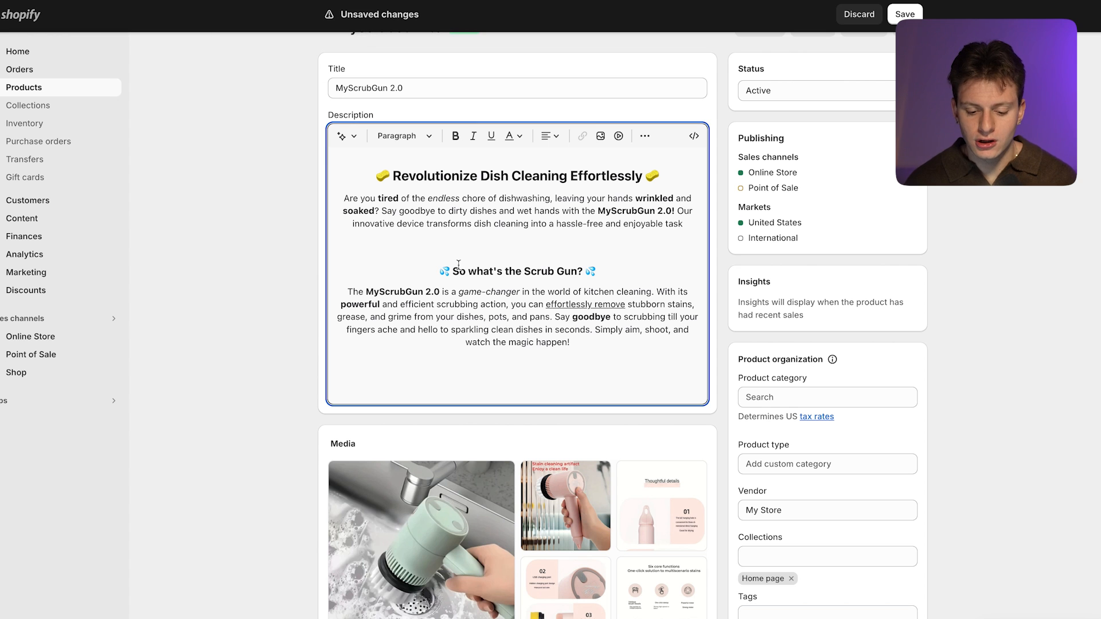
key("ctrl+Tab")
left_click(772, 307)
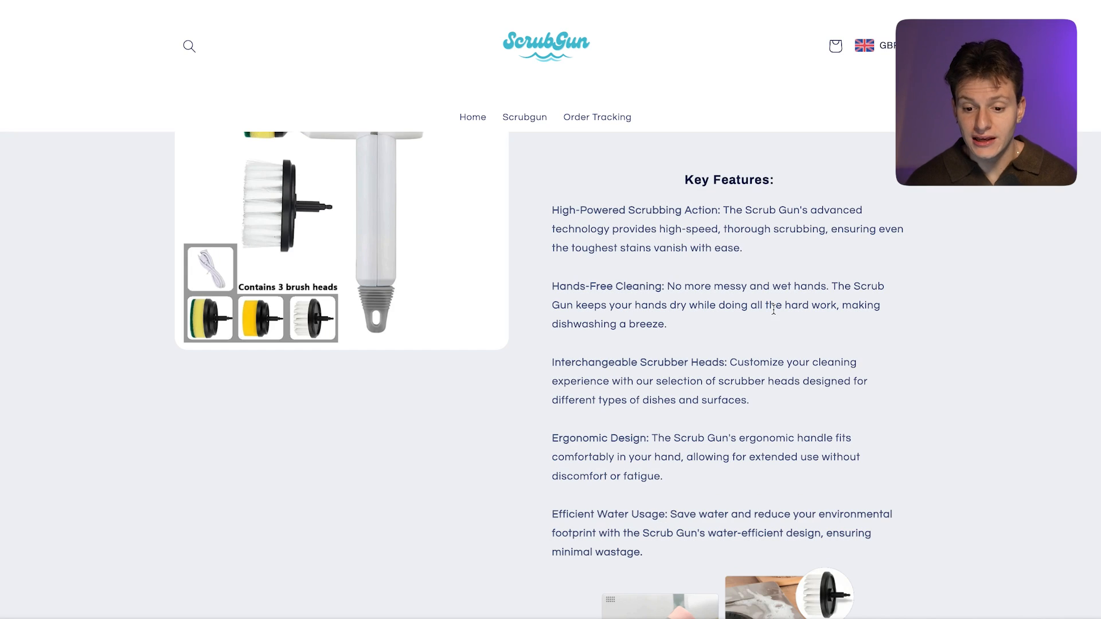
left_click_drag(683, 182, 806, 551)
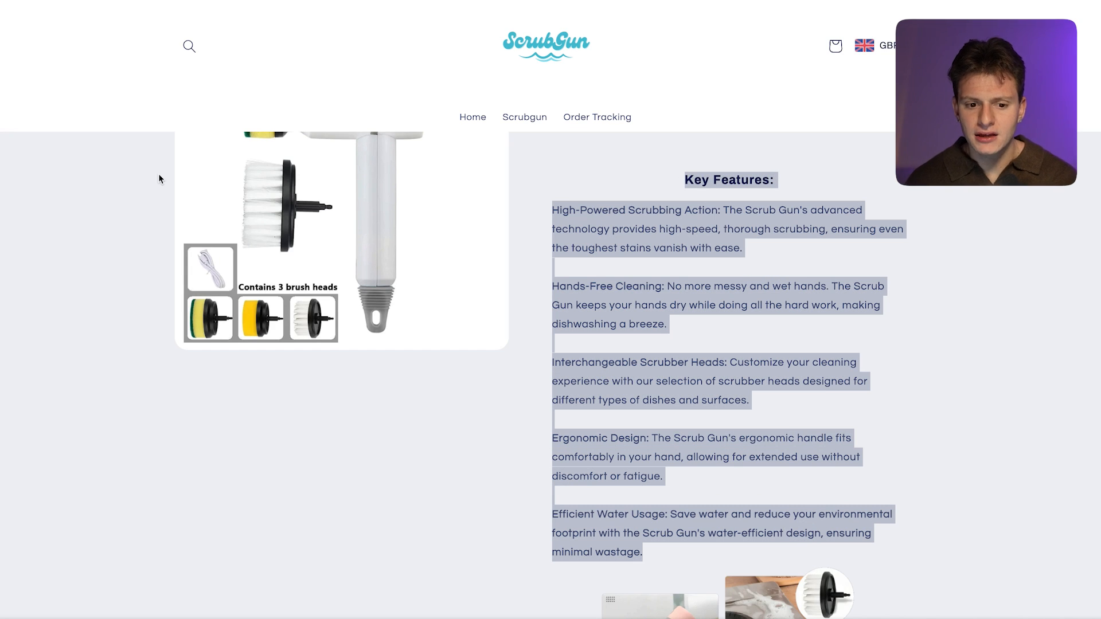
key("ctrl+Tab")
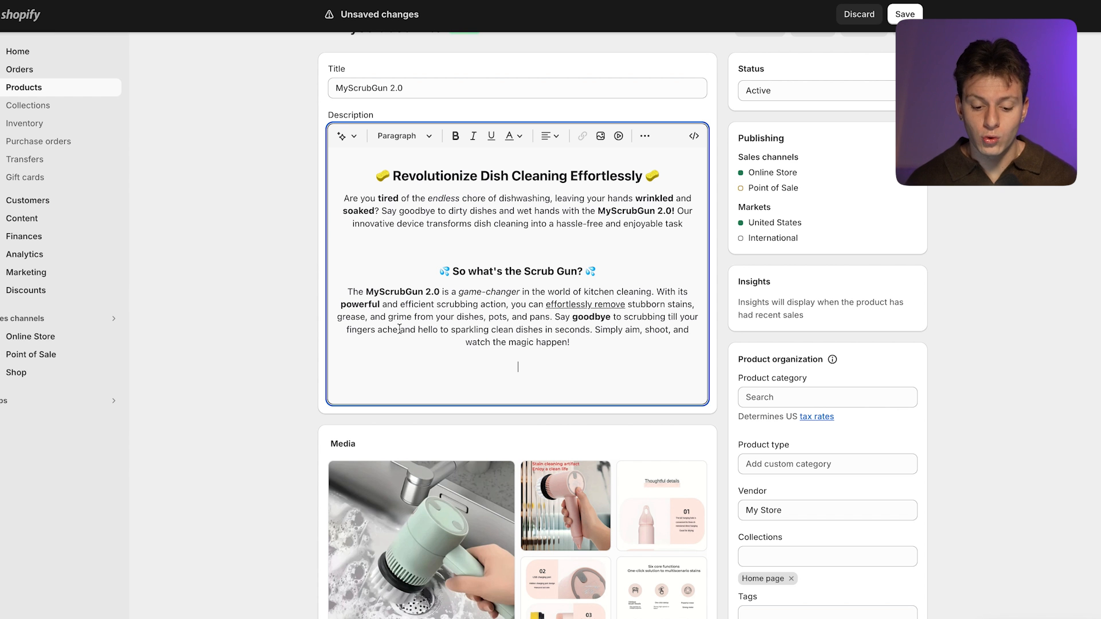
key("ctrl+v")
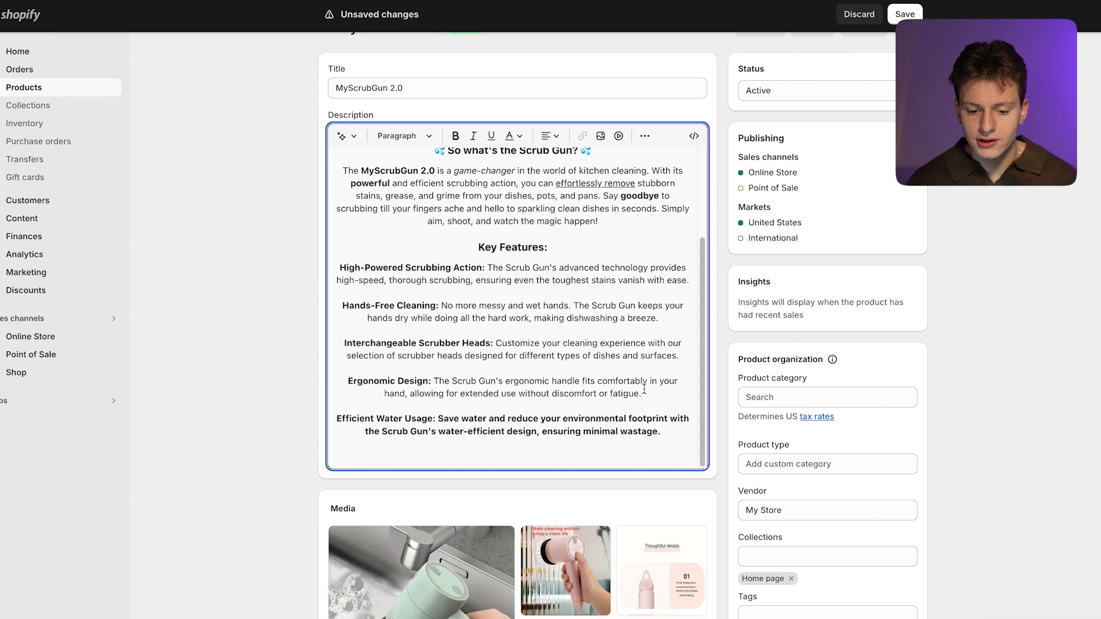
Step: Add a blank line above the "Key Features:" heading
left_click(544, 253)
left_click(478, 247)
key("Return")
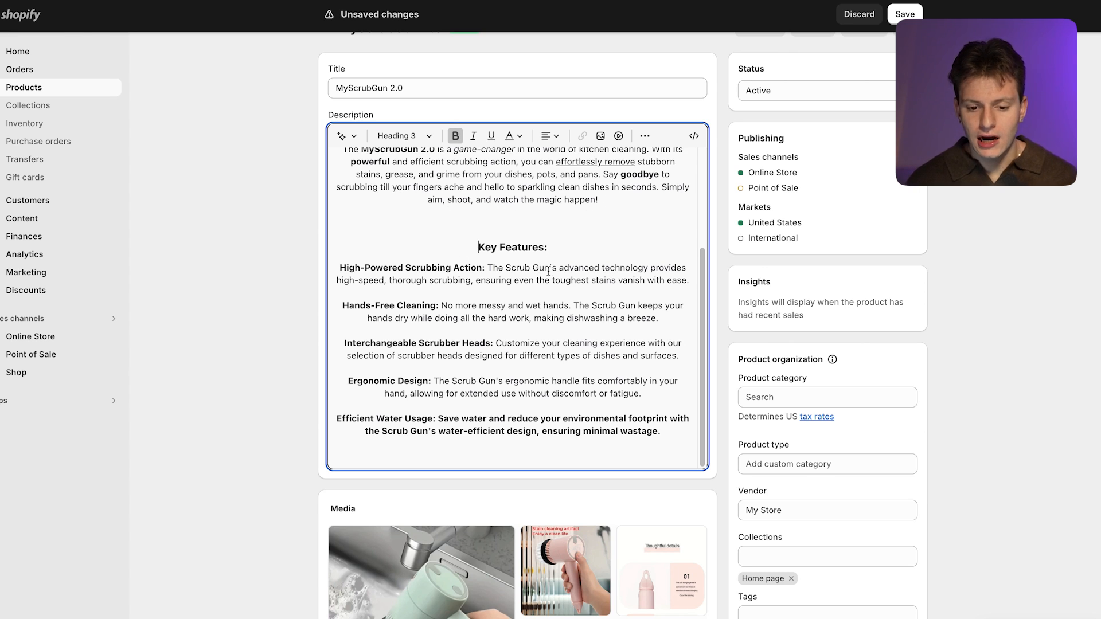
Step: Replace "Ergonomic" with "Sleek" in the "Ergonomic Design:" feature label
left_click(481, 268)
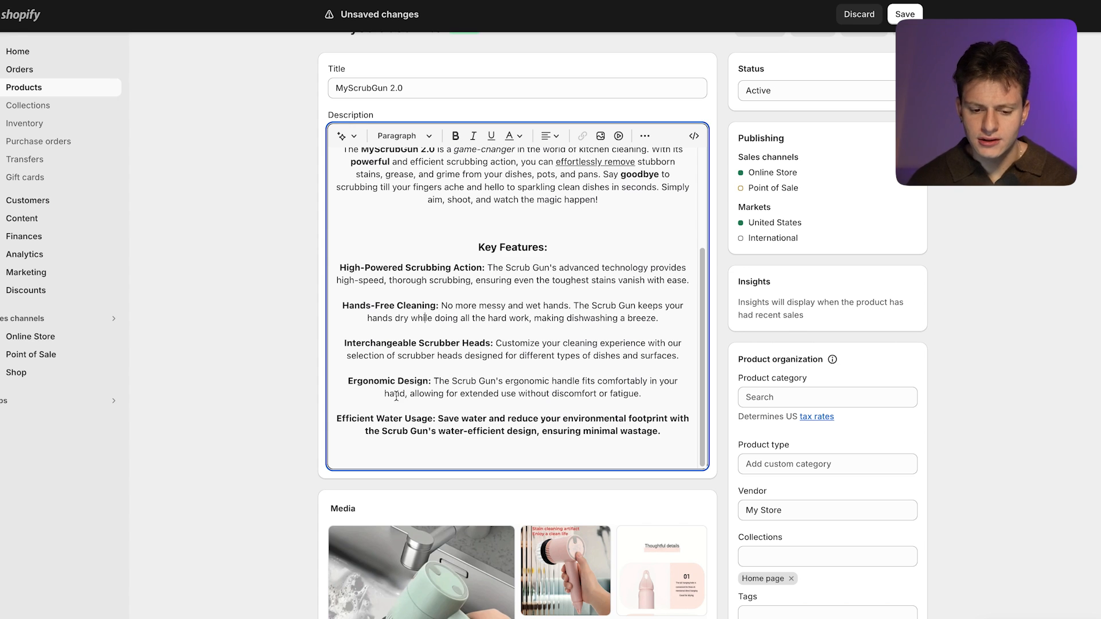
left_click_drag(396, 381, 352, 382)
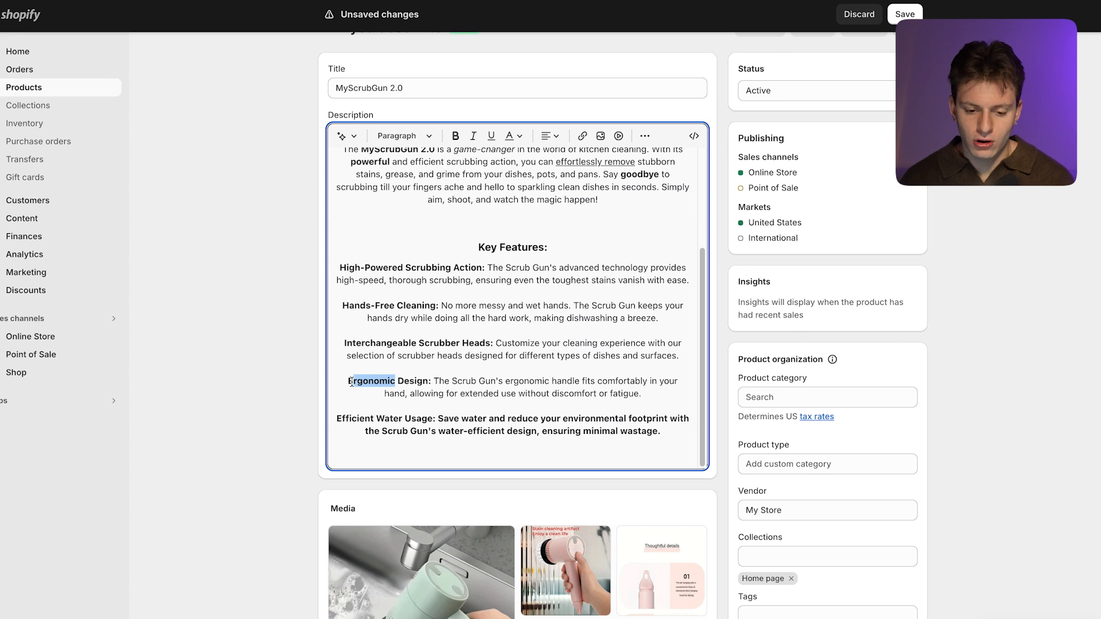
key("BackSpace")
key("BackSpace")
type("Slekk")
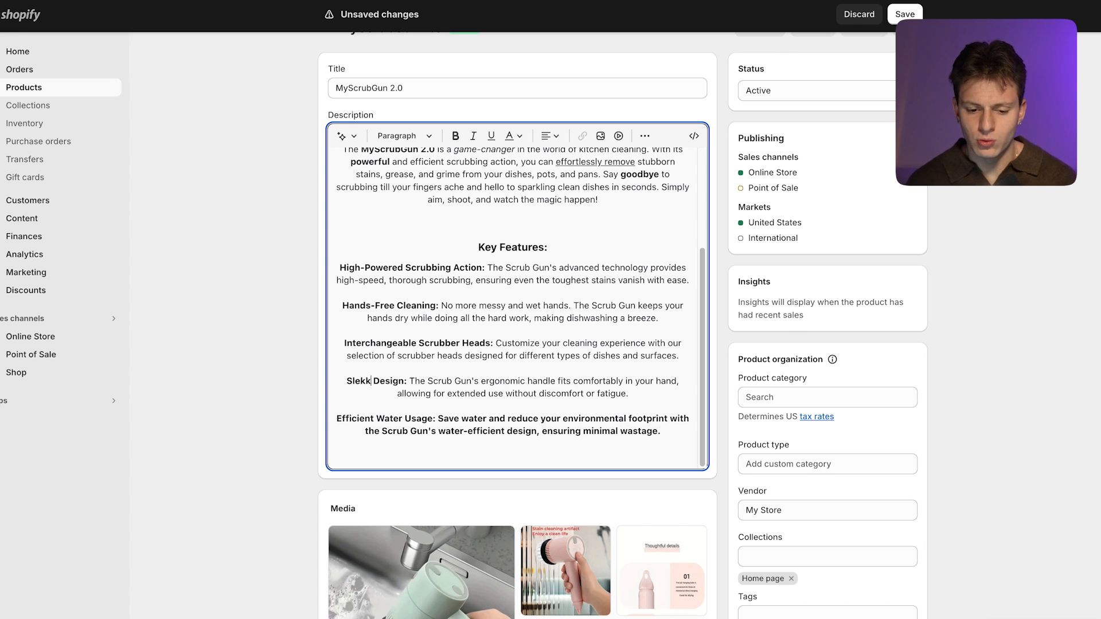
key("BackSpace")
key("BackSpace")
type("ek")
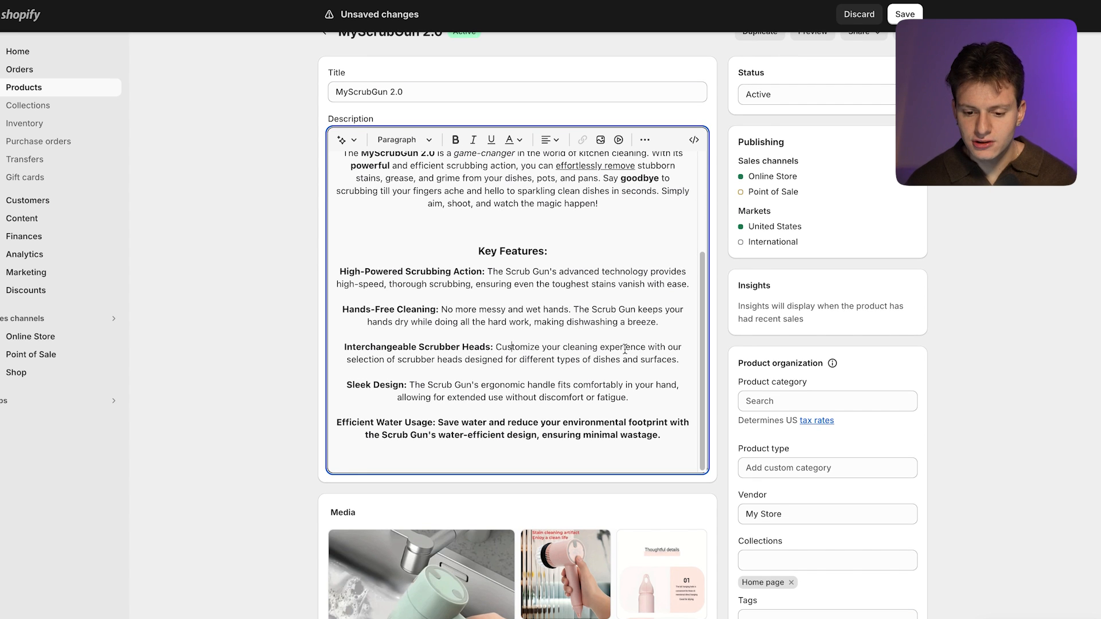
Step: Remove the period after "minimal wastage" and add a closing line reading "50% TODAY ONLY!!" below it
left_click(667, 436)
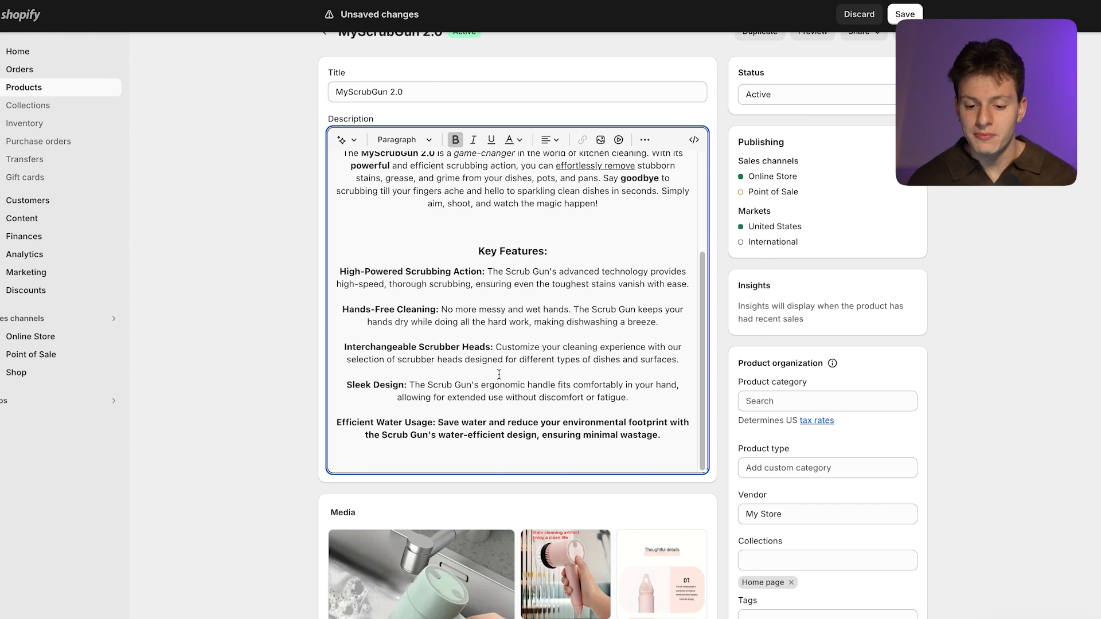
key("BackSpace")
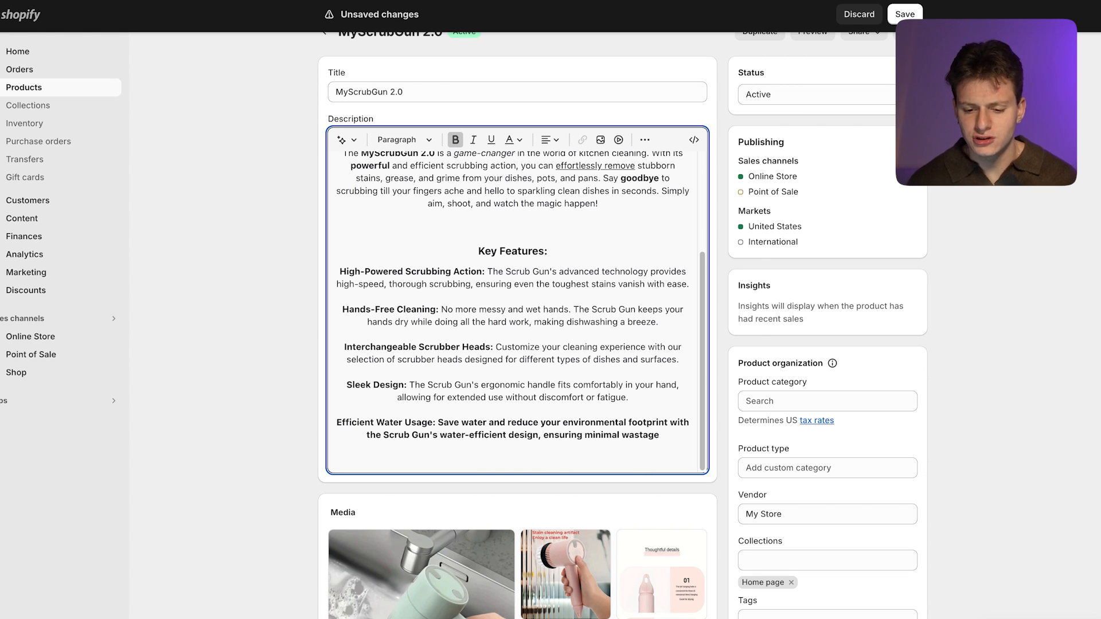
key("Return")
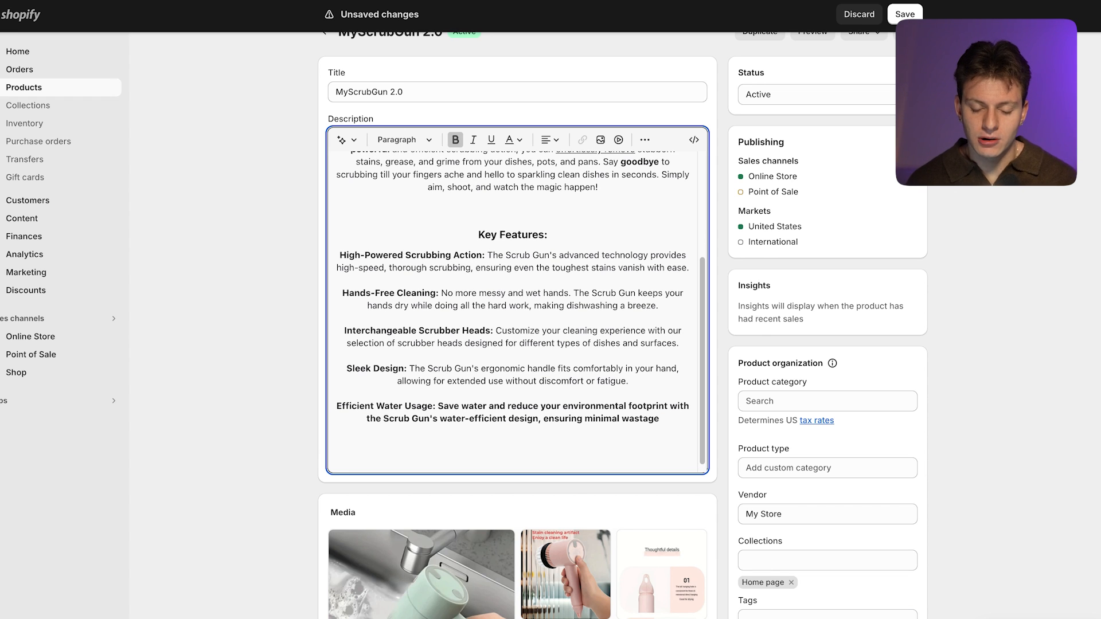
type("50% ")
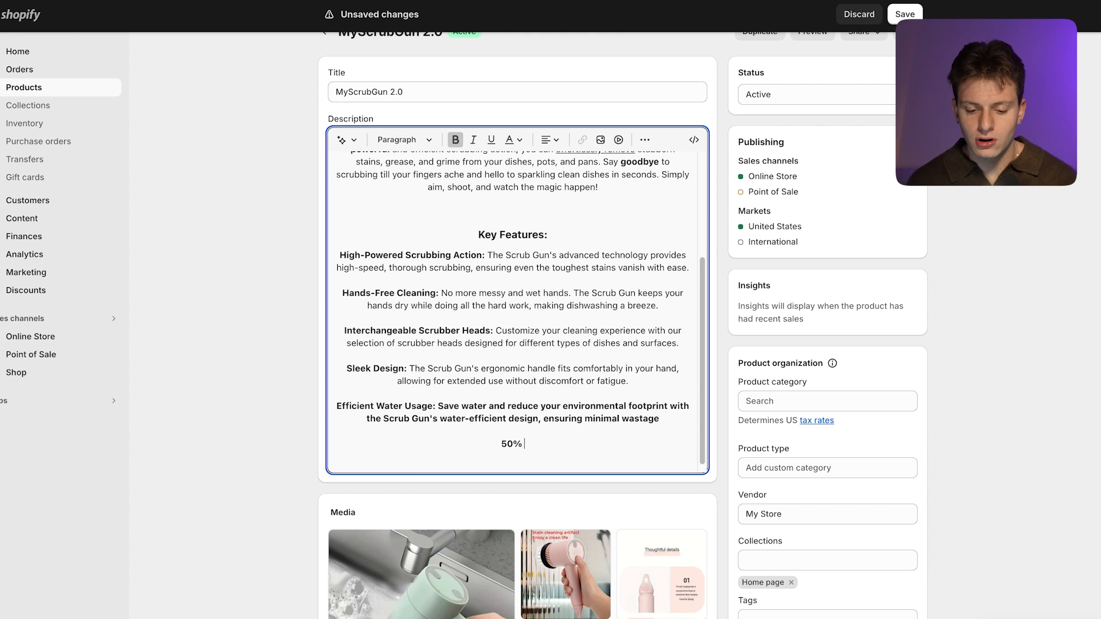
type("TODAY ONLY!!")
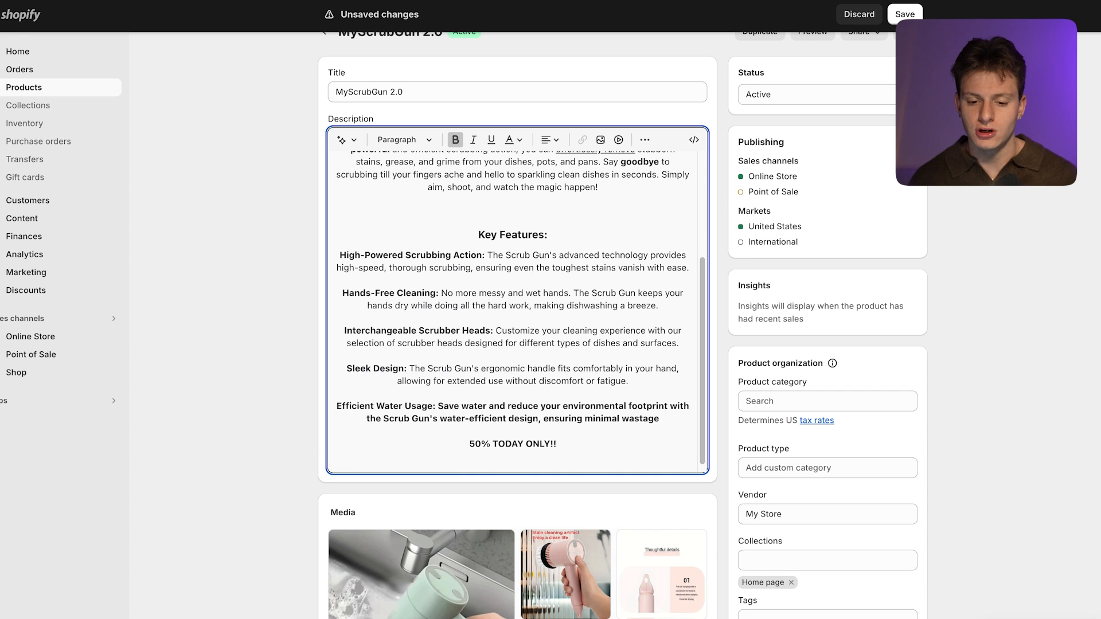
Step: Make "advanced" italic in the first key feature and underline "more messy" in the second
scroll(512, 371, "down", 1)
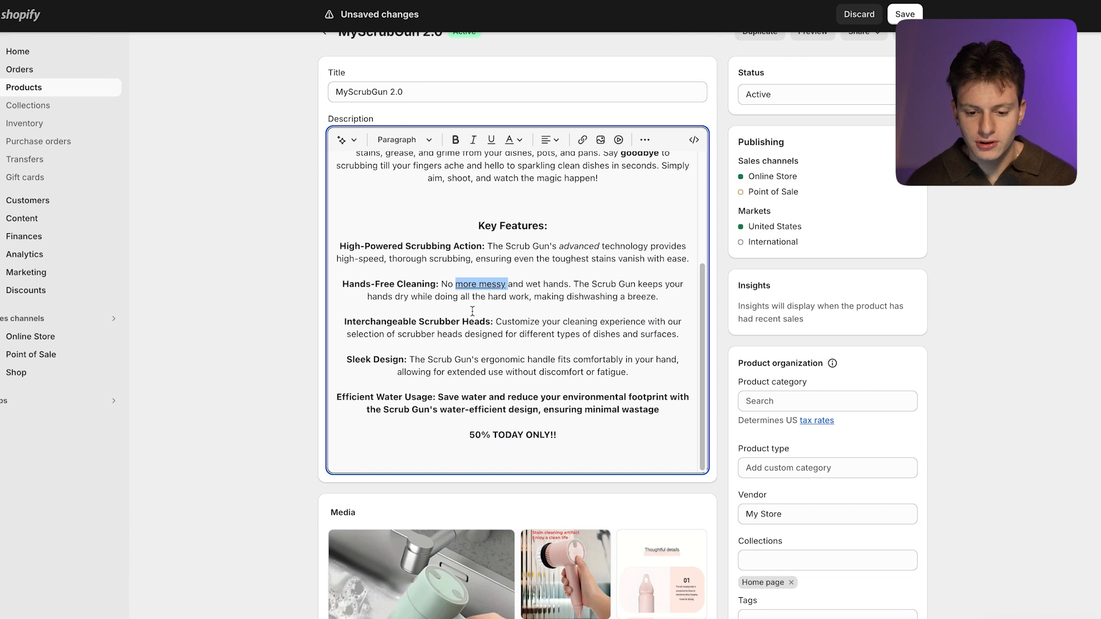
left_click(527, 333)
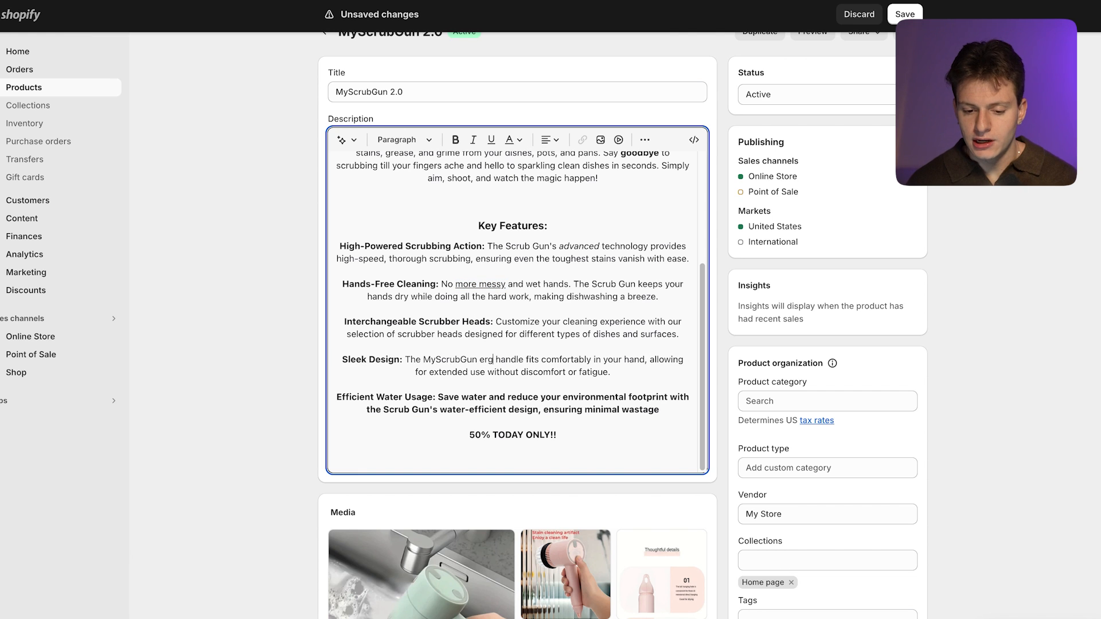
Step: Reword the Sleek Design sentence to begin "The MyScrubGun 2.0 Sleek handle", with the product name in bold
key("BackSpace")
key("BackSpace")
key("BackSpace")
type("Sleek")
left_click_drag(472, 361, 406, 361)
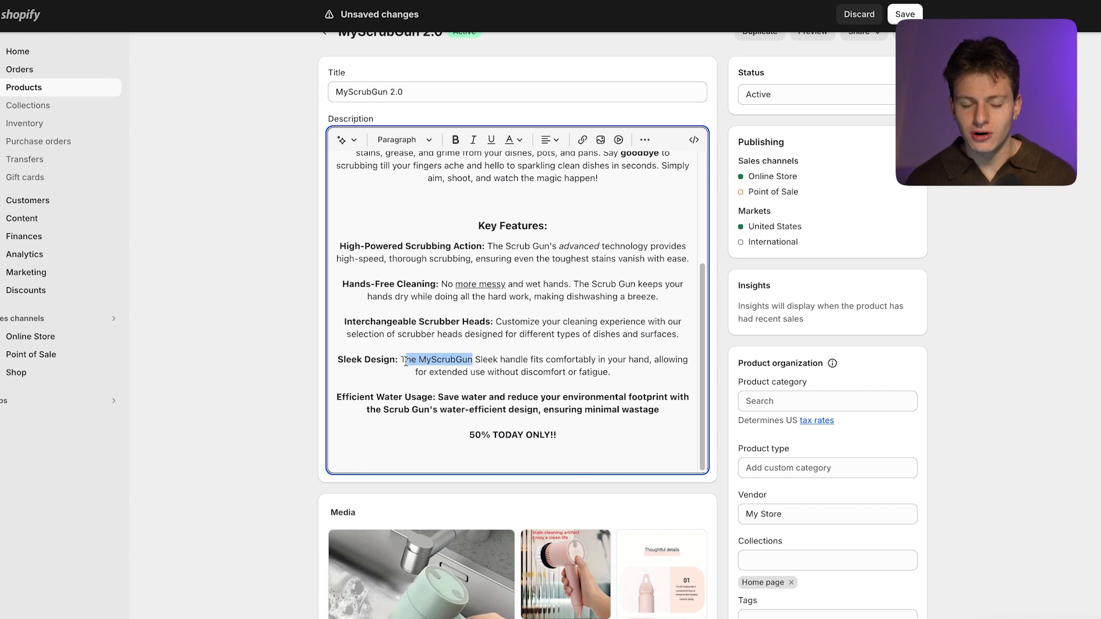
left_click(486, 360)
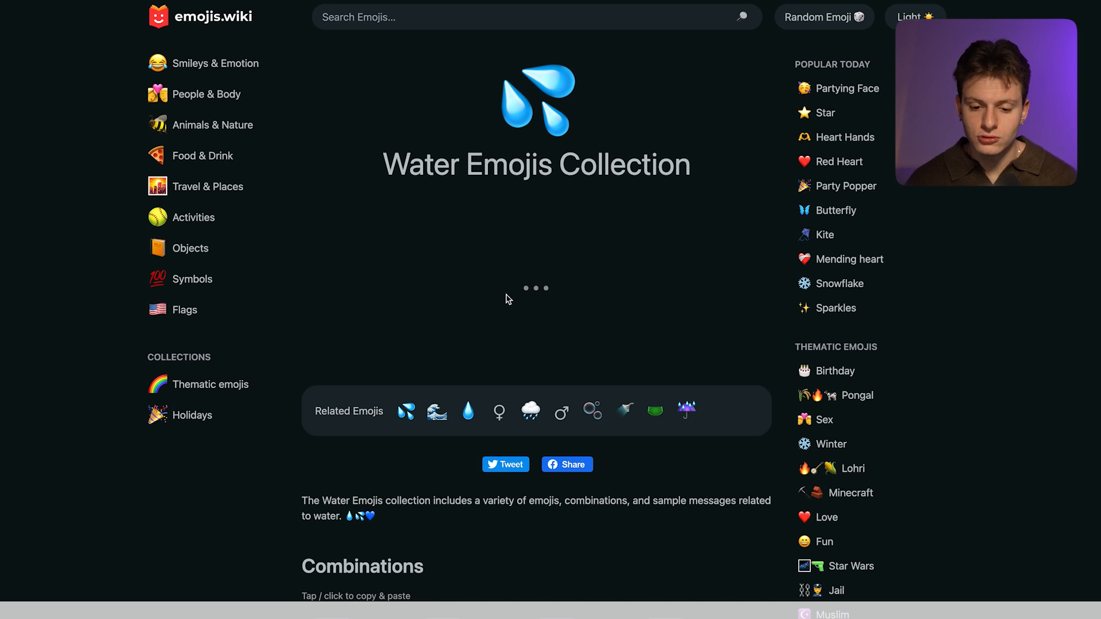
Step: Copy the single water drop emoji from the emoji site and paste it on both sides of "50% TODAY ONLY!!"
left_click(468, 410)
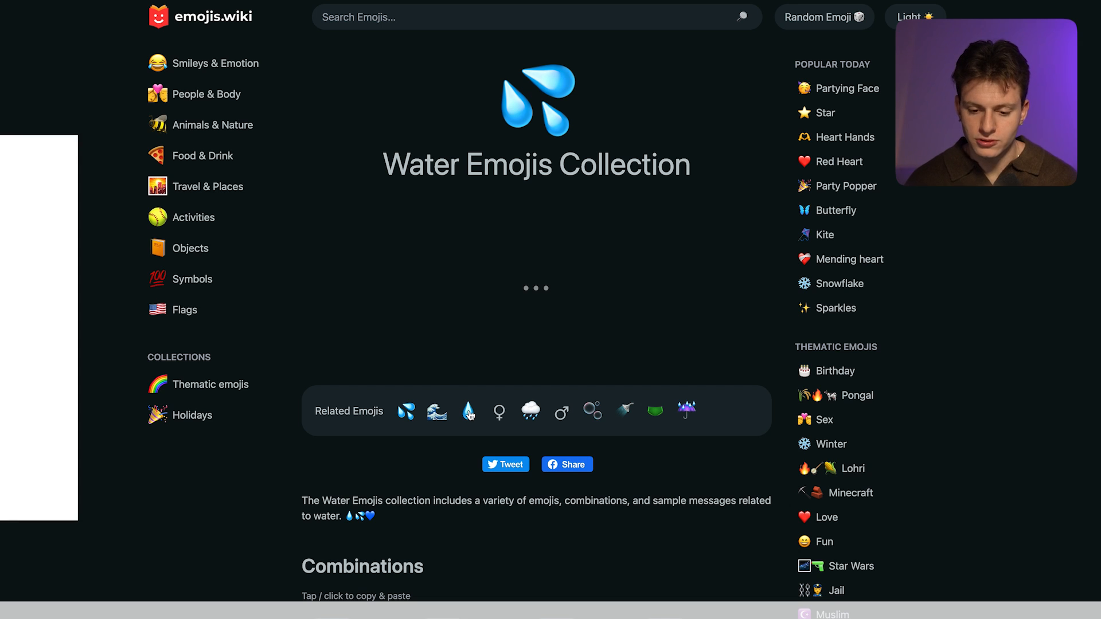
left_click(533, 225)
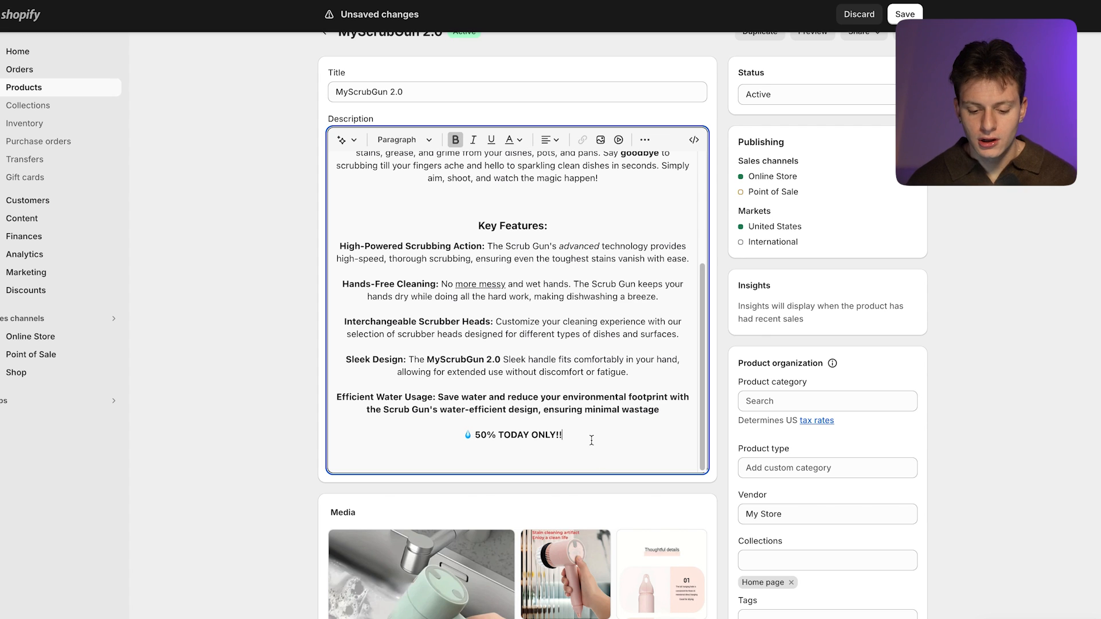
key("super+v")
Step: Format the "50% TODAY ONLY!!" line as Heading 2
left_click_drag(539, 435, 471, 434)
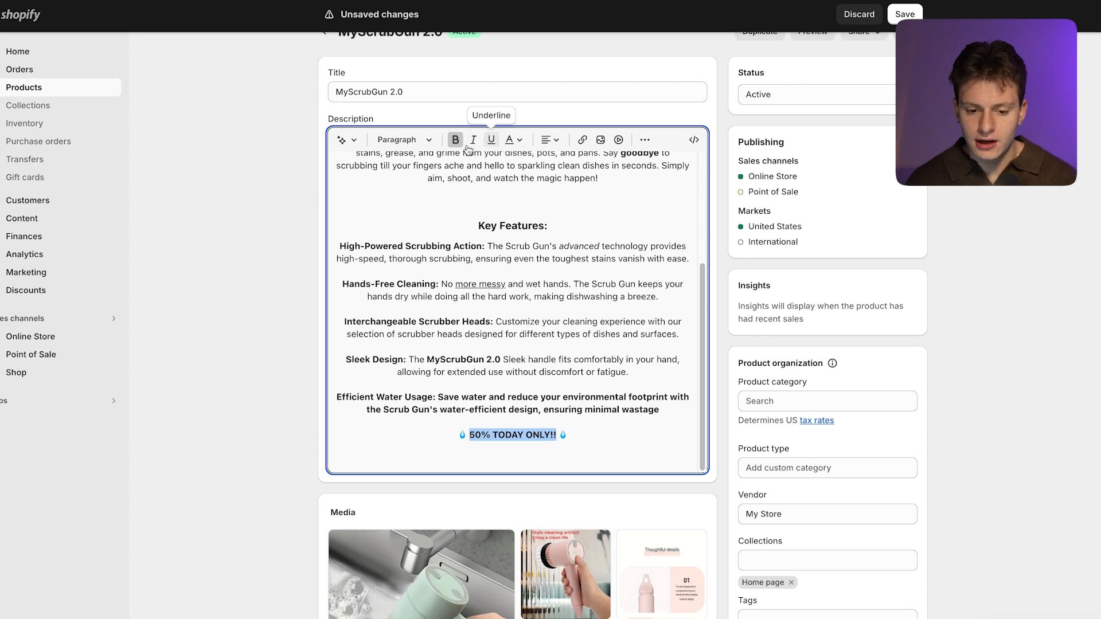
left_click(416, 146)
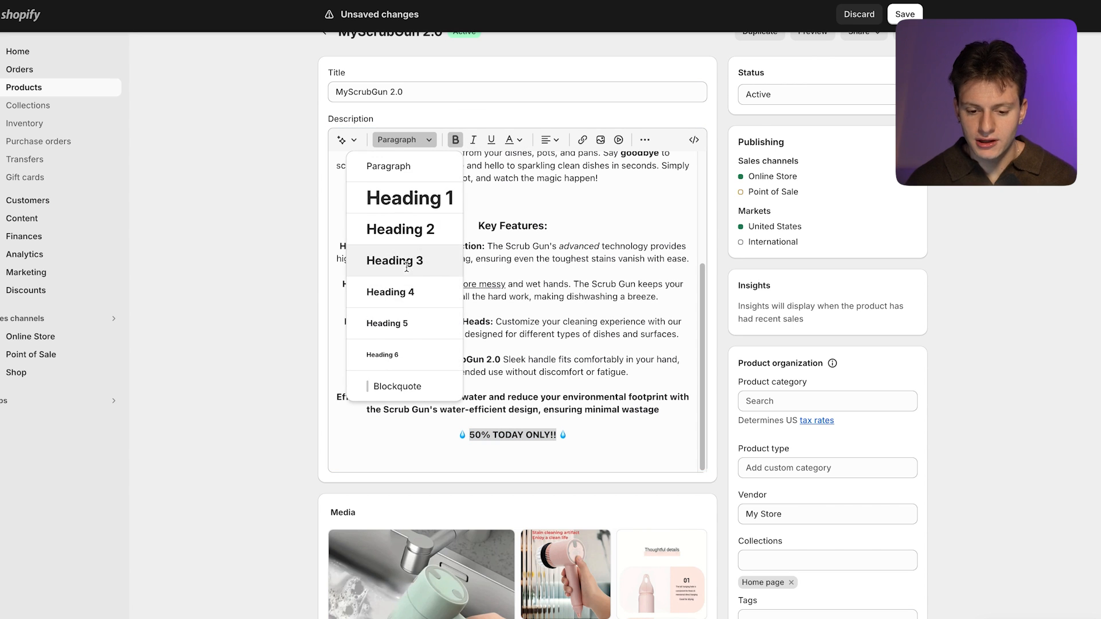
left_click(401, 229)
left_click(592, 431)
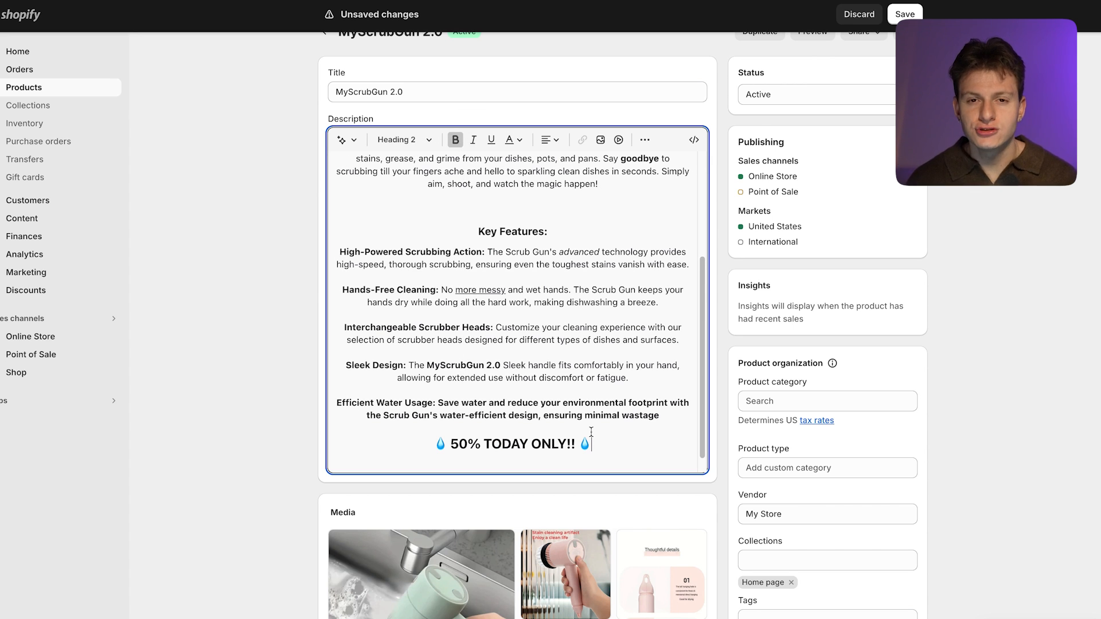
scroll(592, 432, "up", 3)
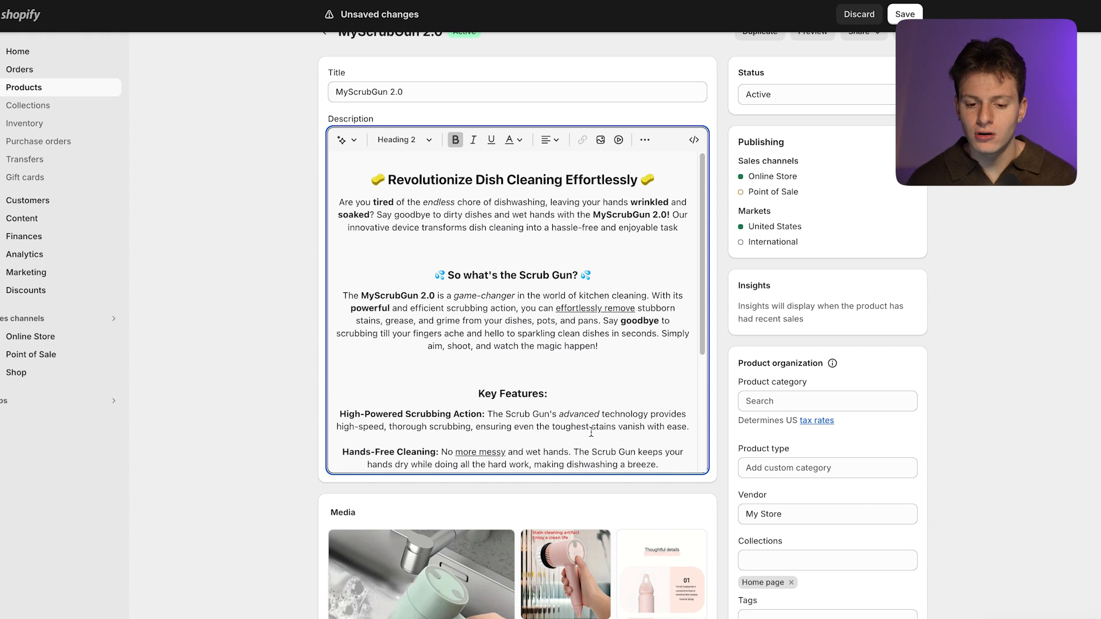
scroll(591, 431, "down", 5)
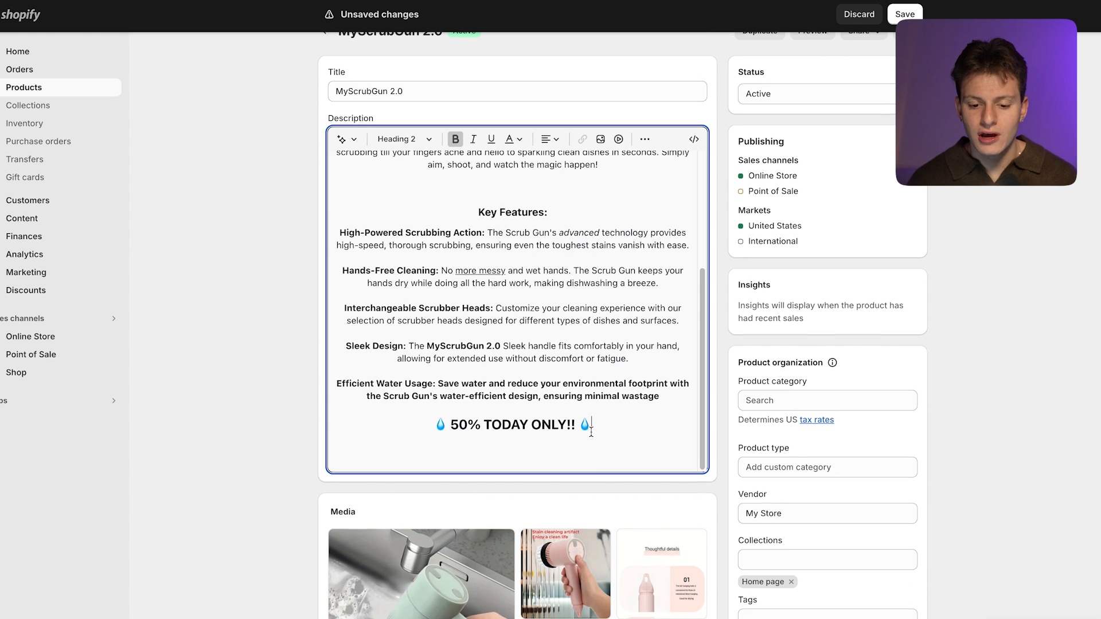
scroll(609, 202, "up", 5)
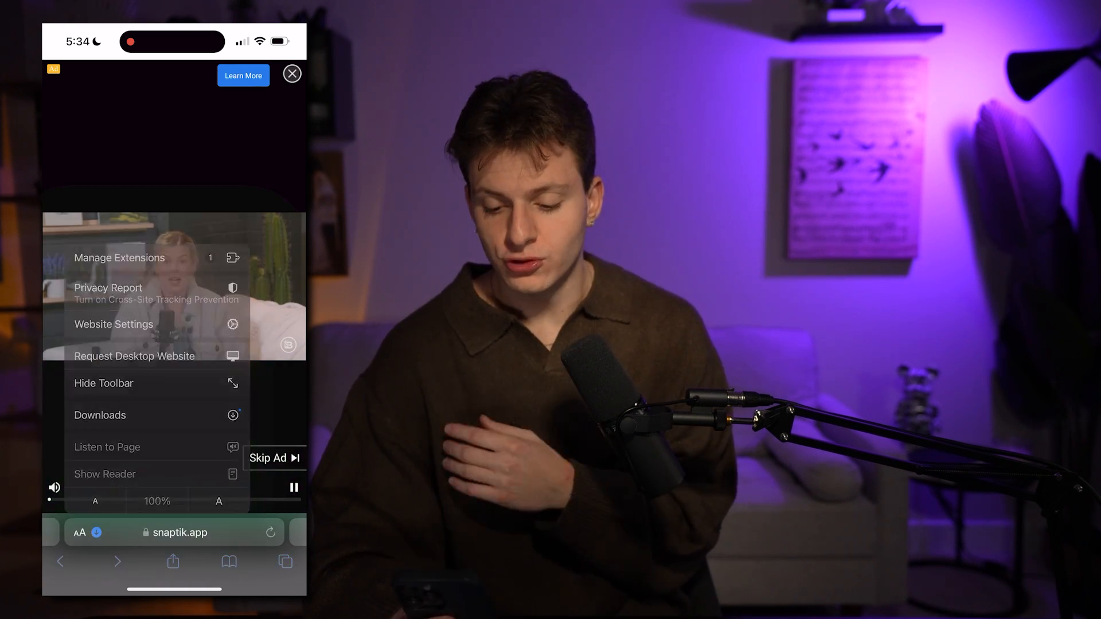
Step: Open the downloaded SnapTik product video on the phone and bring up its sharing options
left_click(175, 347)
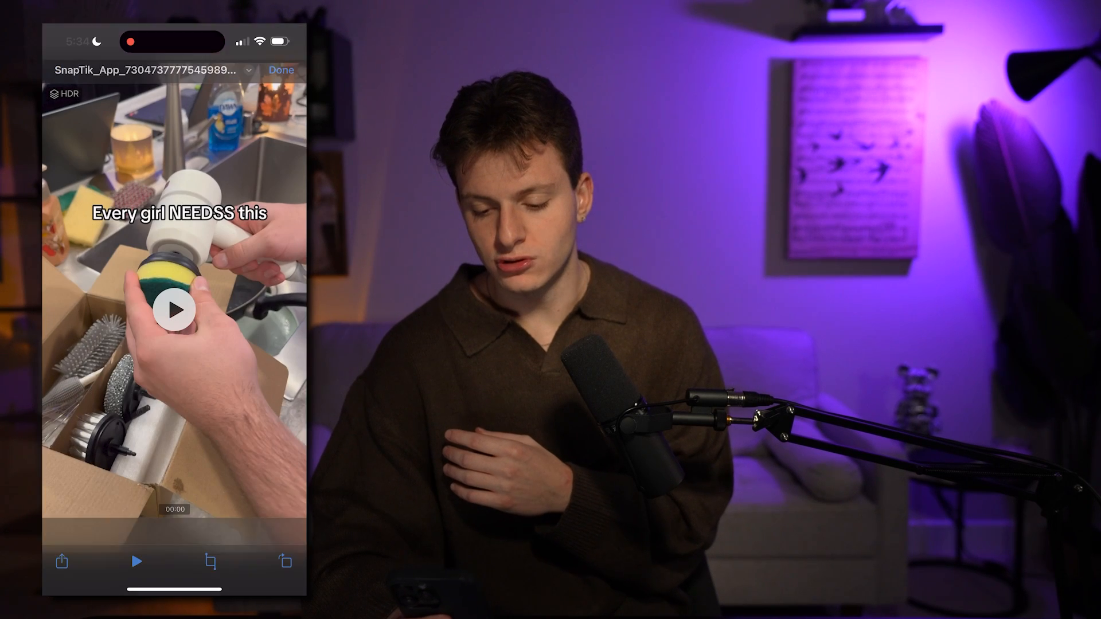
left_click(62, 562)
scroll(174, 436, "down", 4)
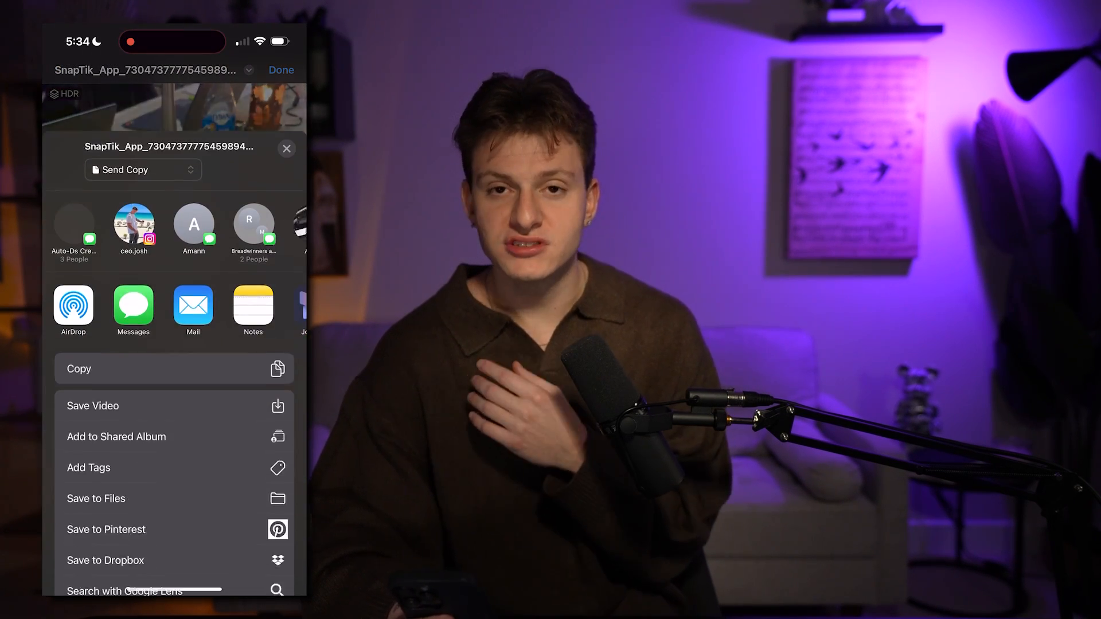
left_click(174, 340)
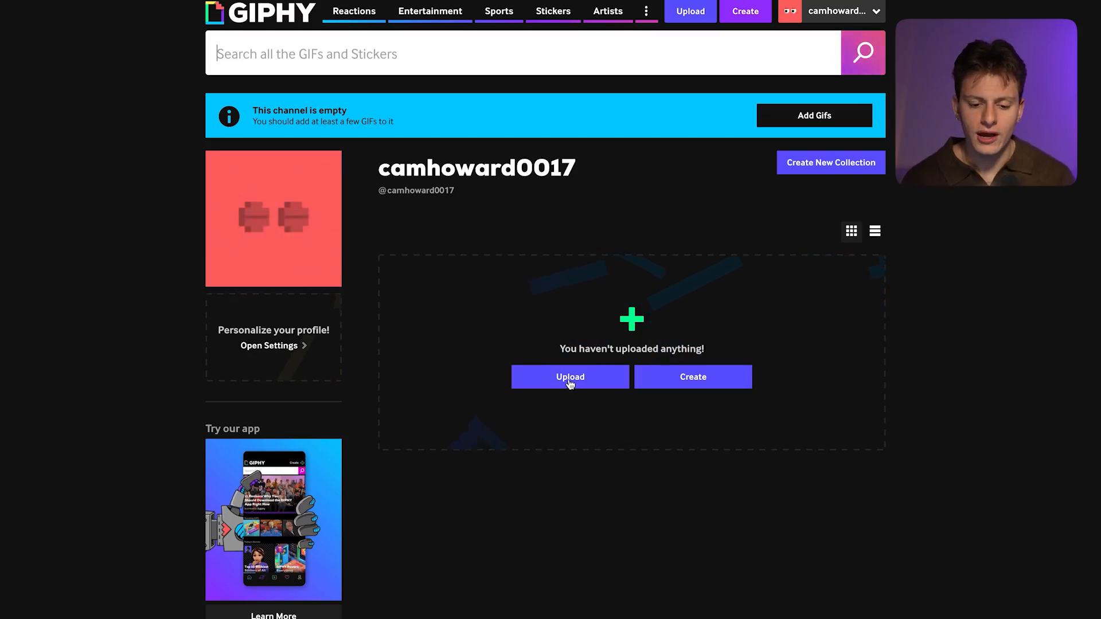
left_click(570, 377)
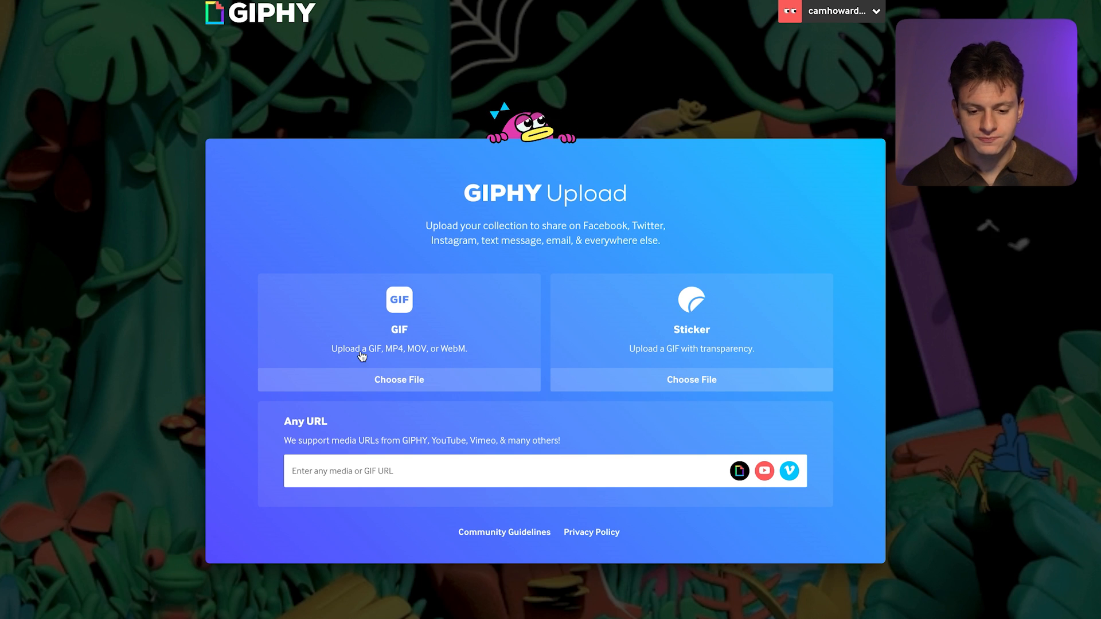
left_click(370, 380)
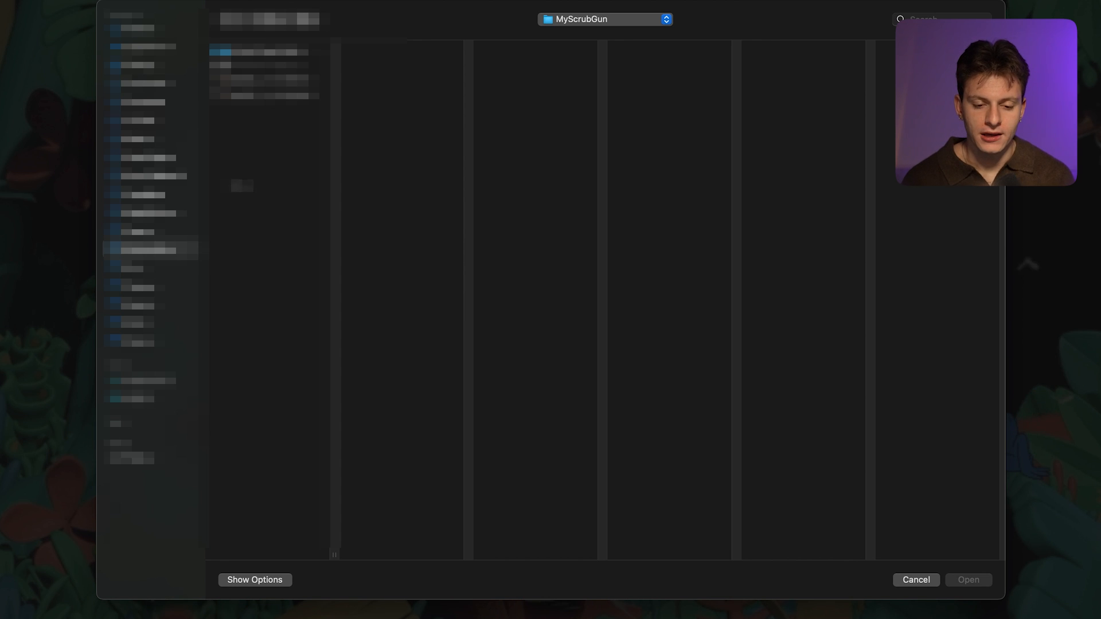
left_click(269, 83)
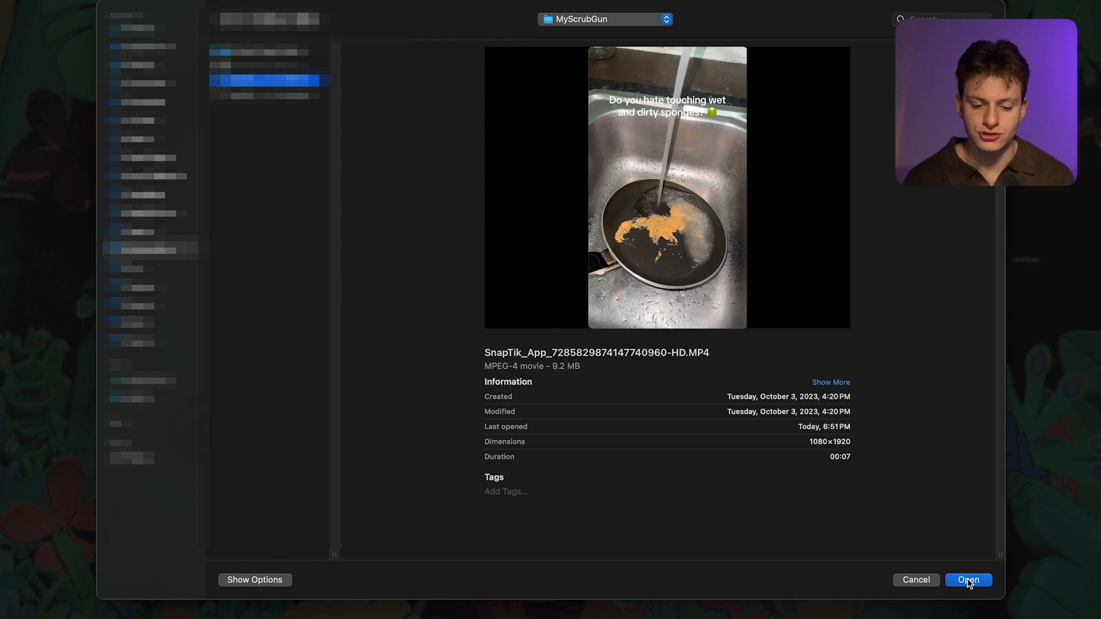
left_click(968, 580)
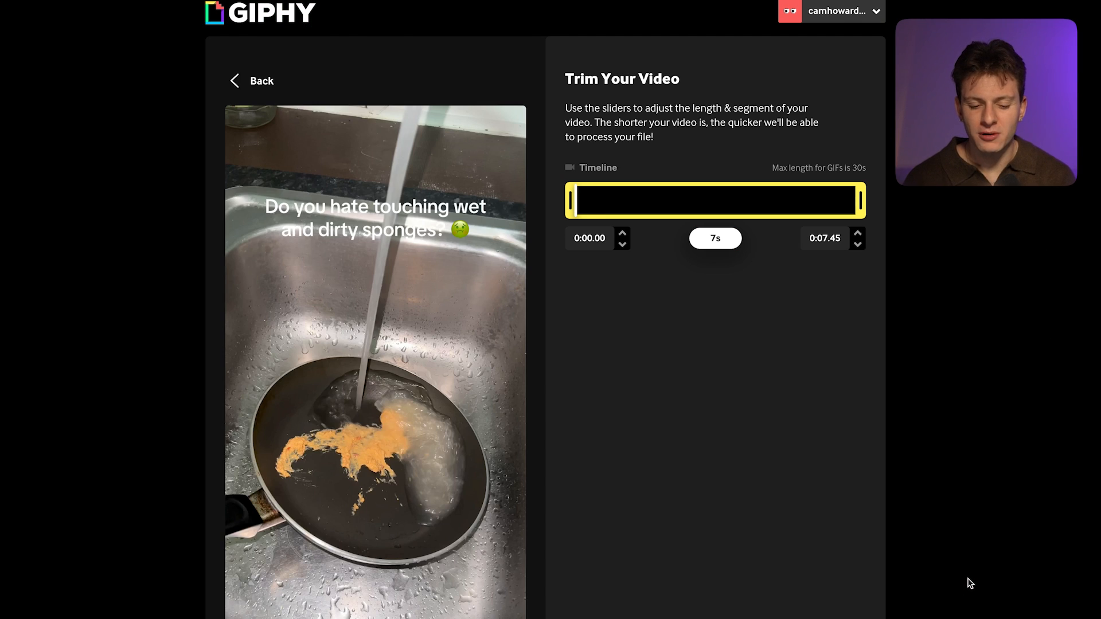
Step: Trim the video to the scrubbing segment from 0:02.43 to 0:04.34 and continue to the upload info
left_click_drag(573, 201, 669, 202)
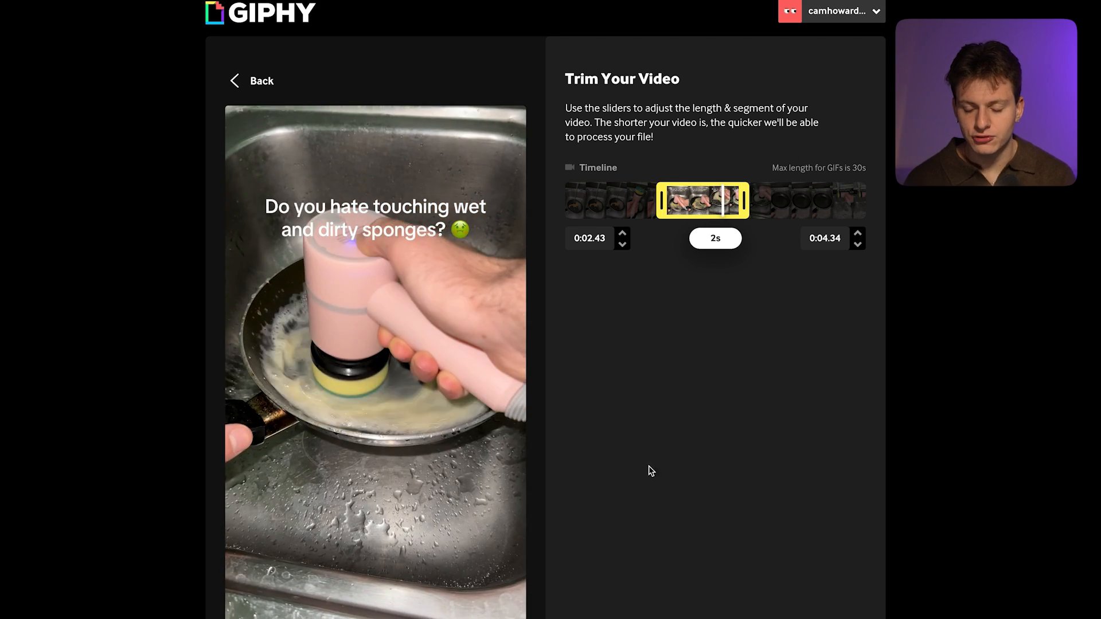
scroll(656, 488, "down", 1)
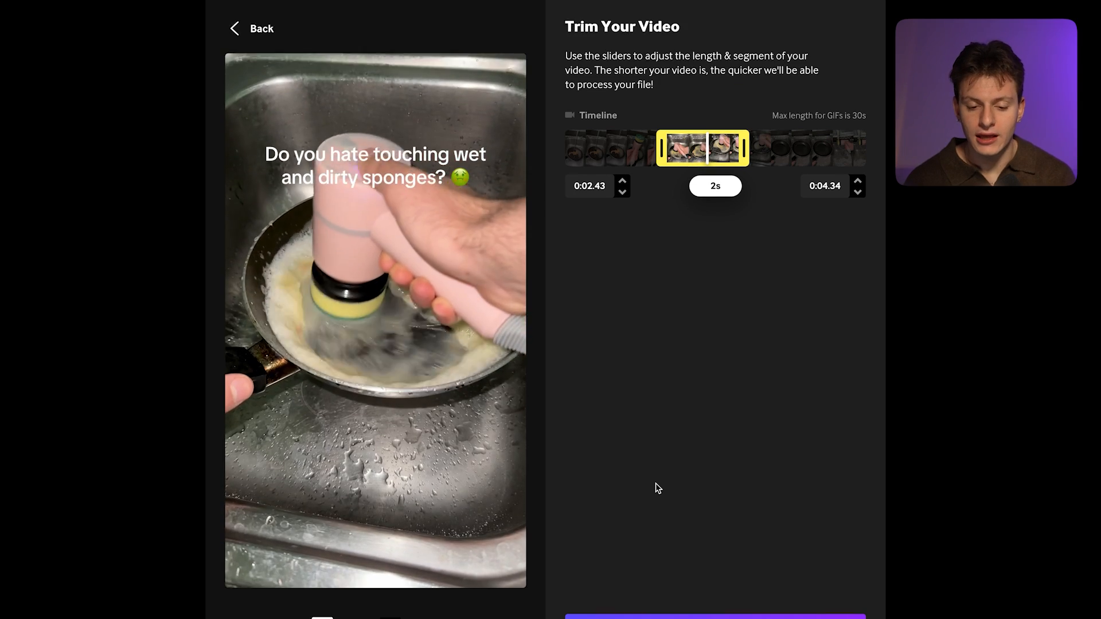
left_click(664, 615)
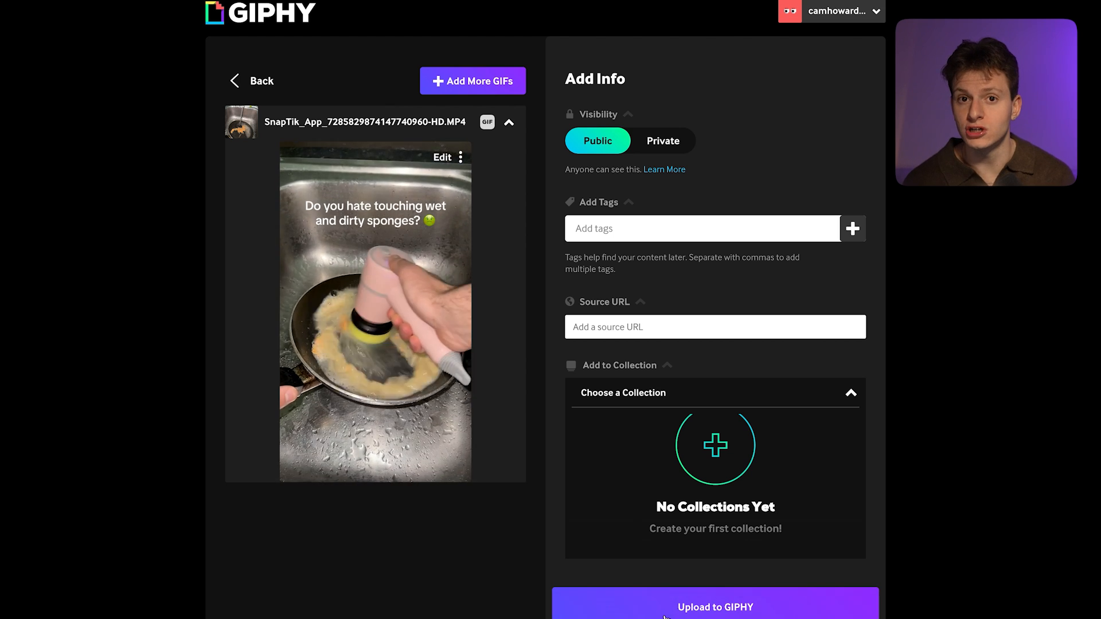
scroll(570, 484, "down", 1)
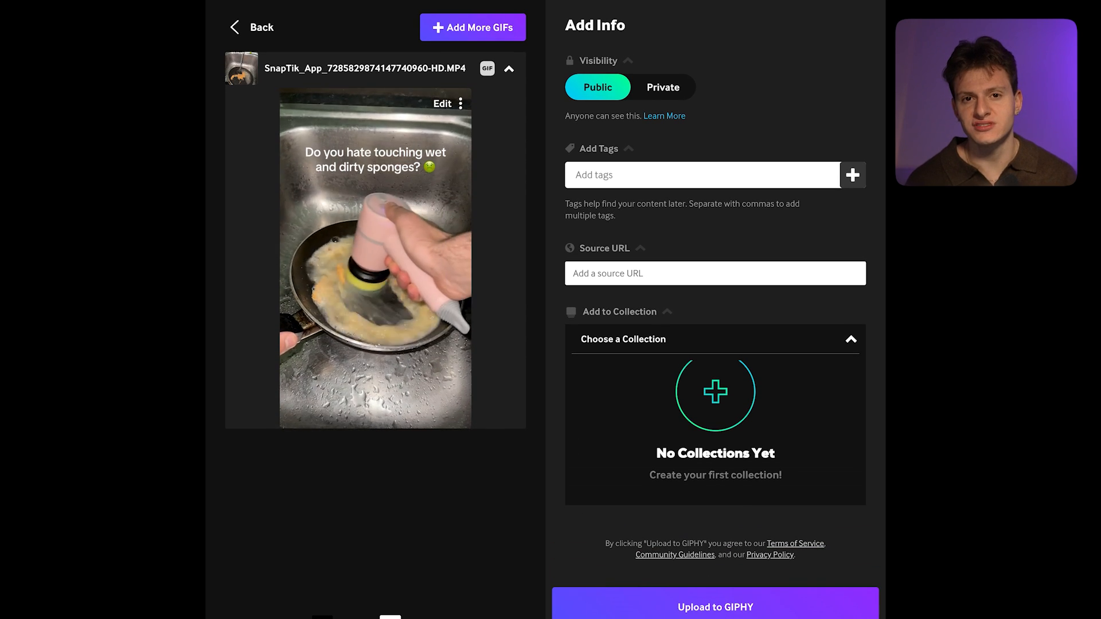
scroll(552, 309, "down", 1)
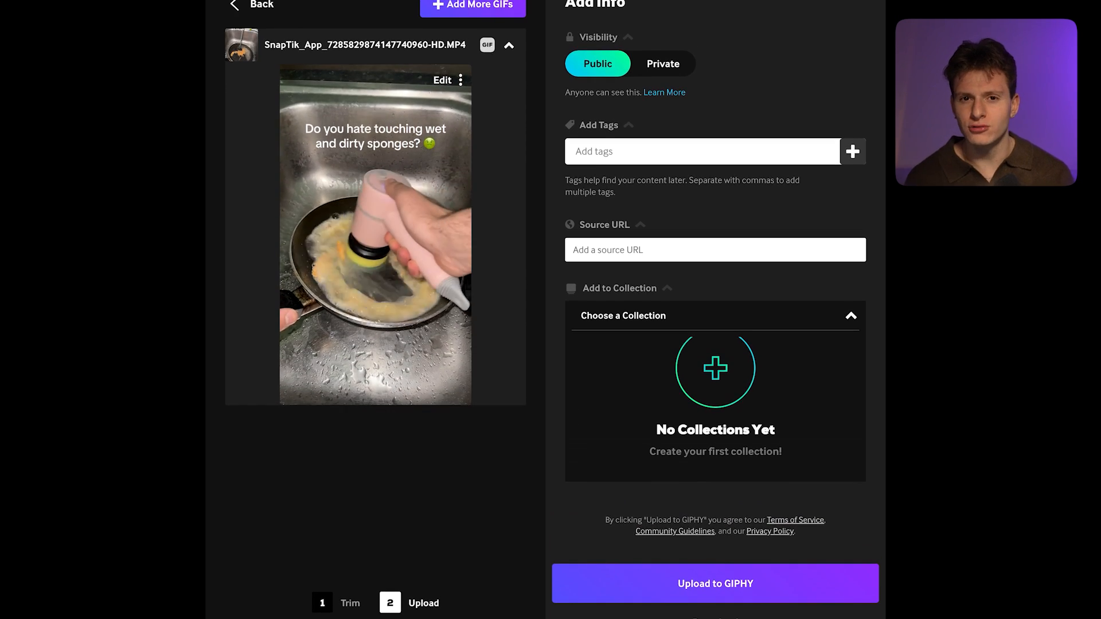
scroll(553, 309, "up", 1)
left_click(509, 68)
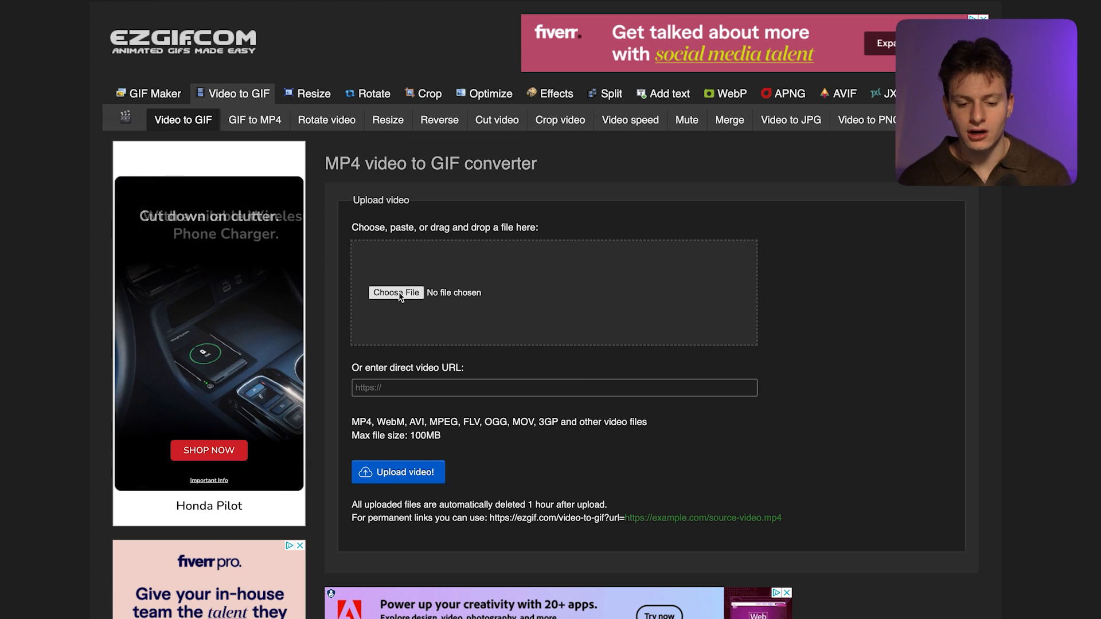
Step: Upload giphy (3).mp4 from the MyScrubGun folder to the EZGIF video-to-GIF converter
left_click(400, 294)
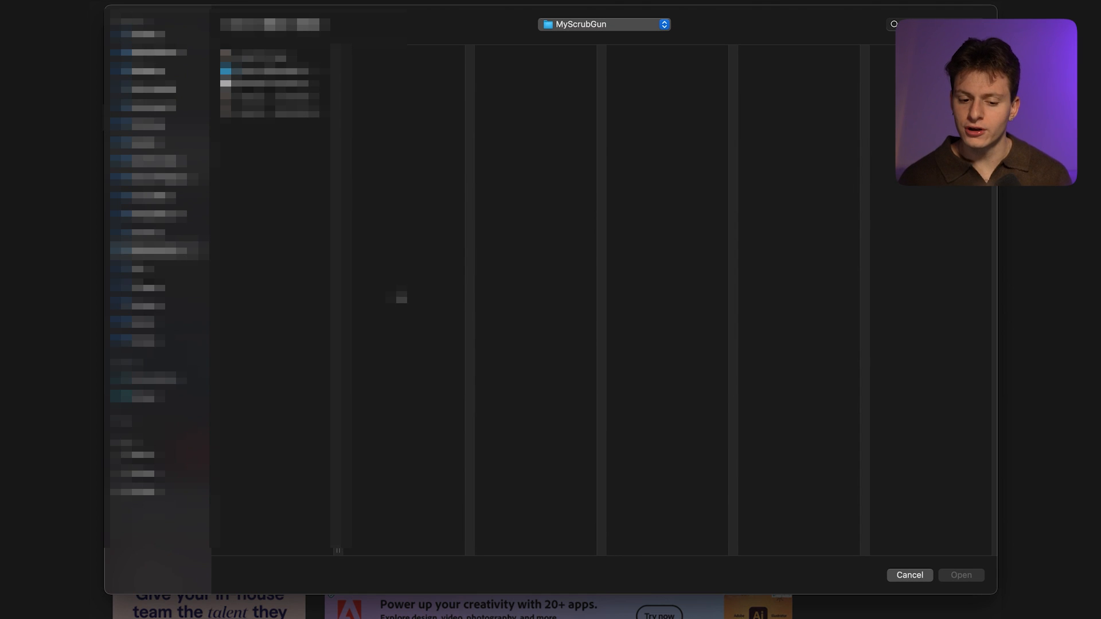
left_click(281, 58)
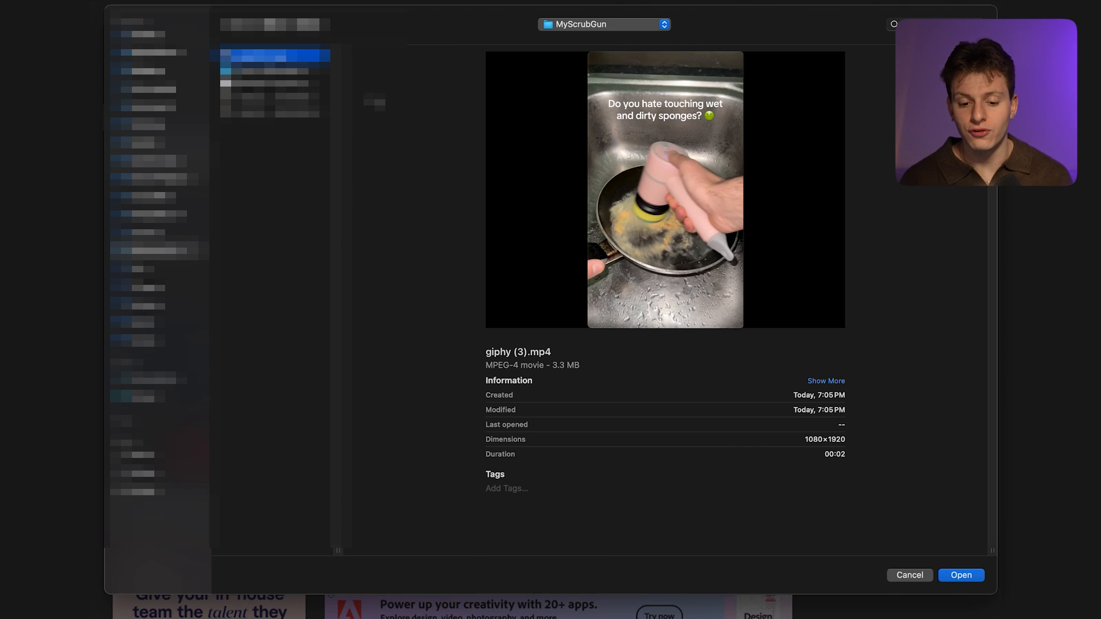
left_click(977, 578)
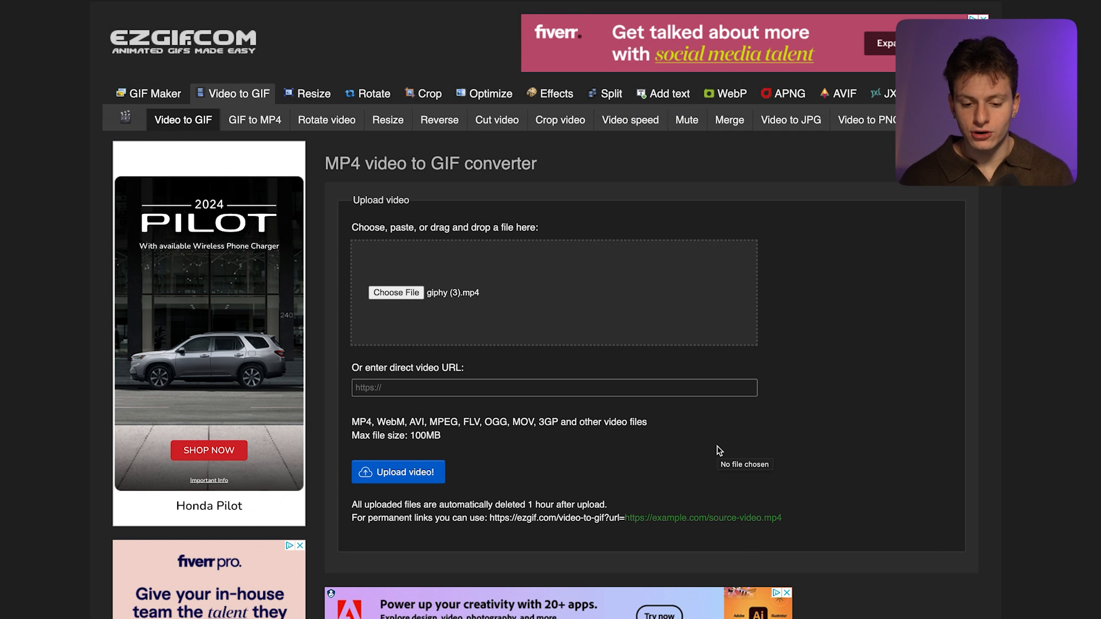
left_click(429, 473)
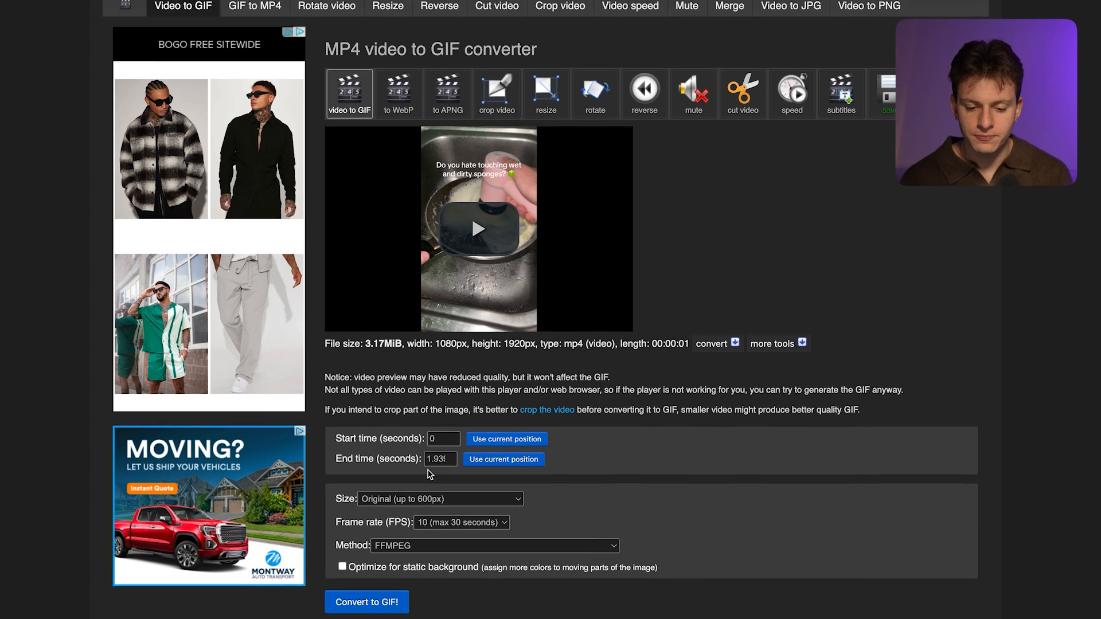
Step: Convert the full uploaded clip to a GIF with the original size, 10 FPS and FFMPEG method
scroll(430, 473, "down", 5)
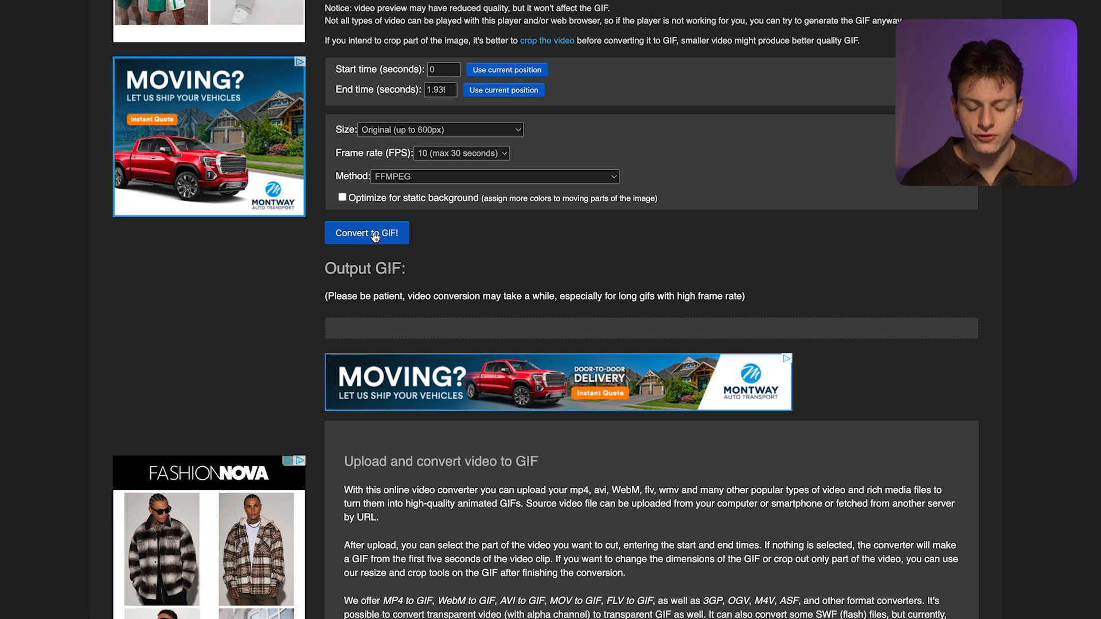
scroll(374, 236, "down", 4)
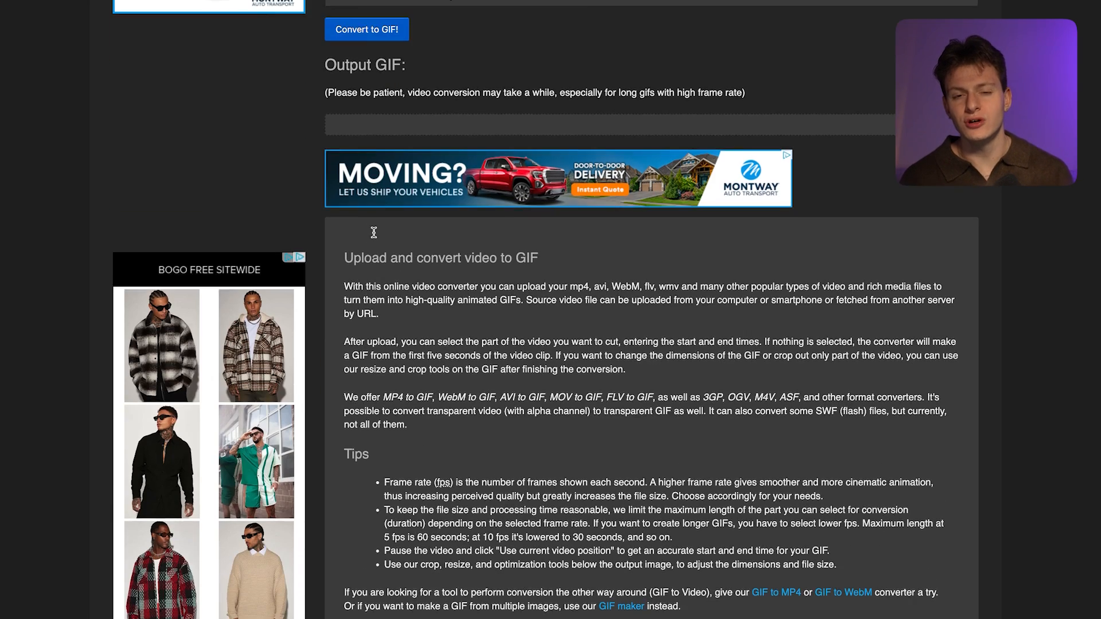
scroll(374, 237, "up", 7)
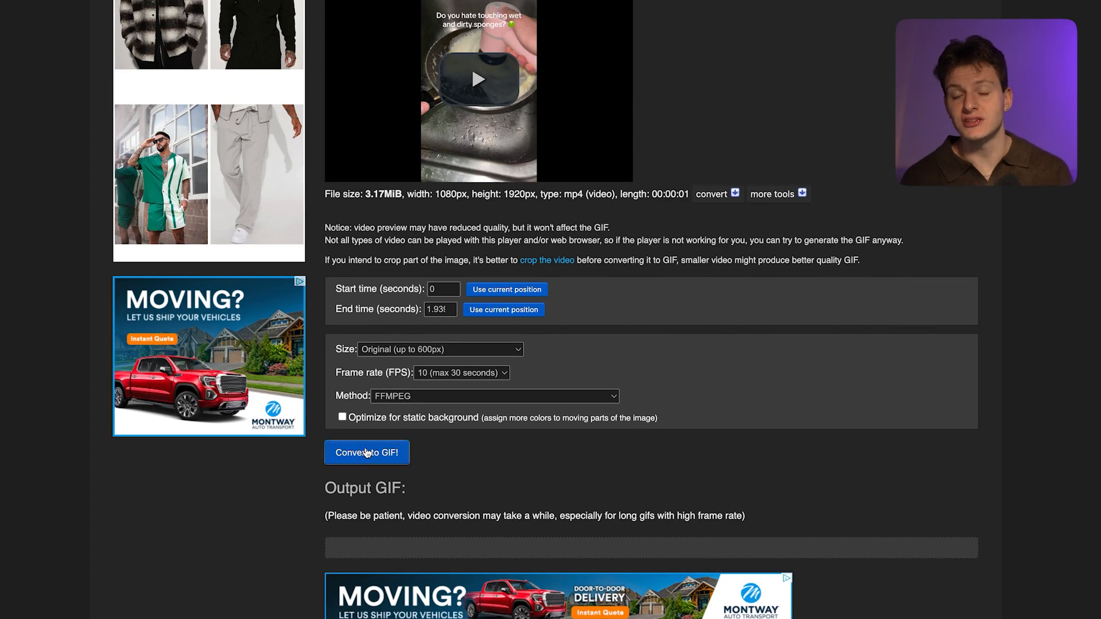
left_click(367, 453)
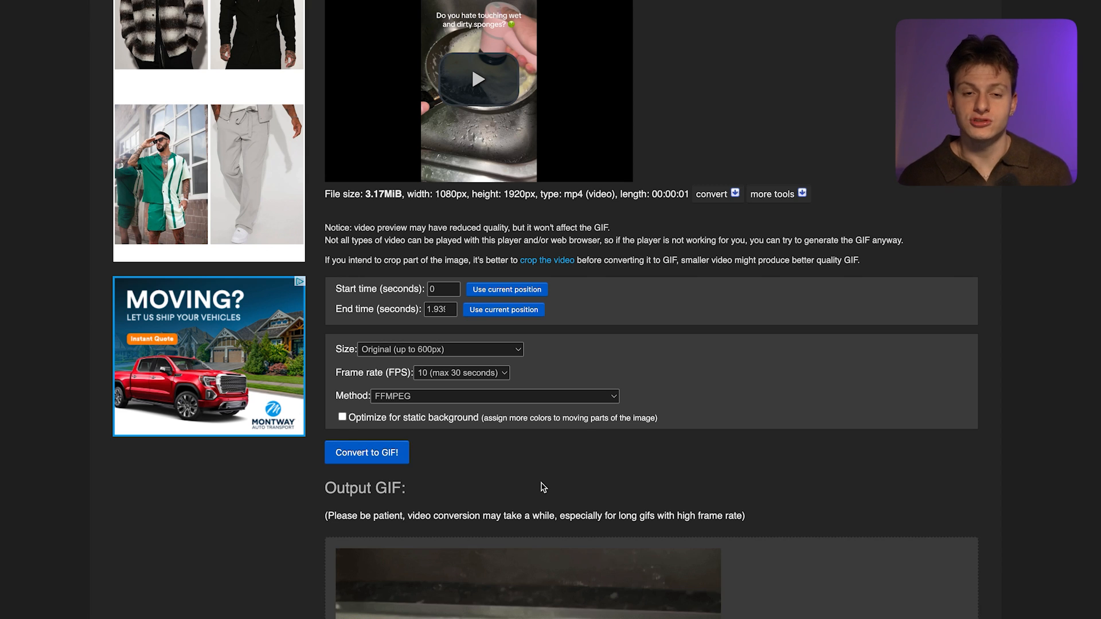
Step: Save the converted output GIF to the computer
scroll(544, 488, "down", 6)
scroll(541, 487, "down", 6)
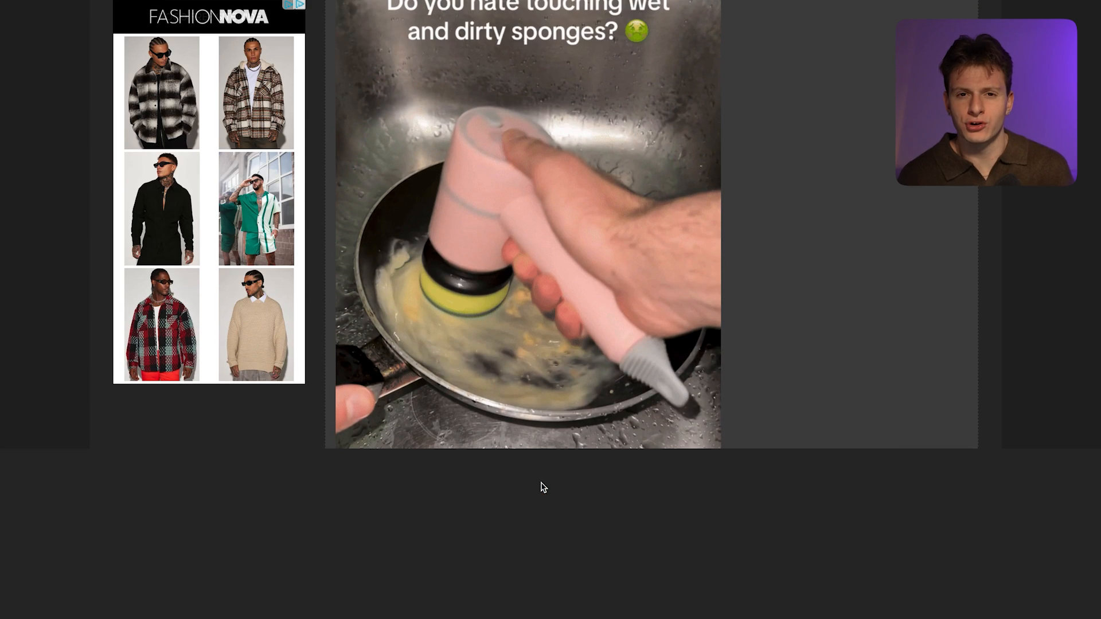
scroll(541, 488, "down", 3)
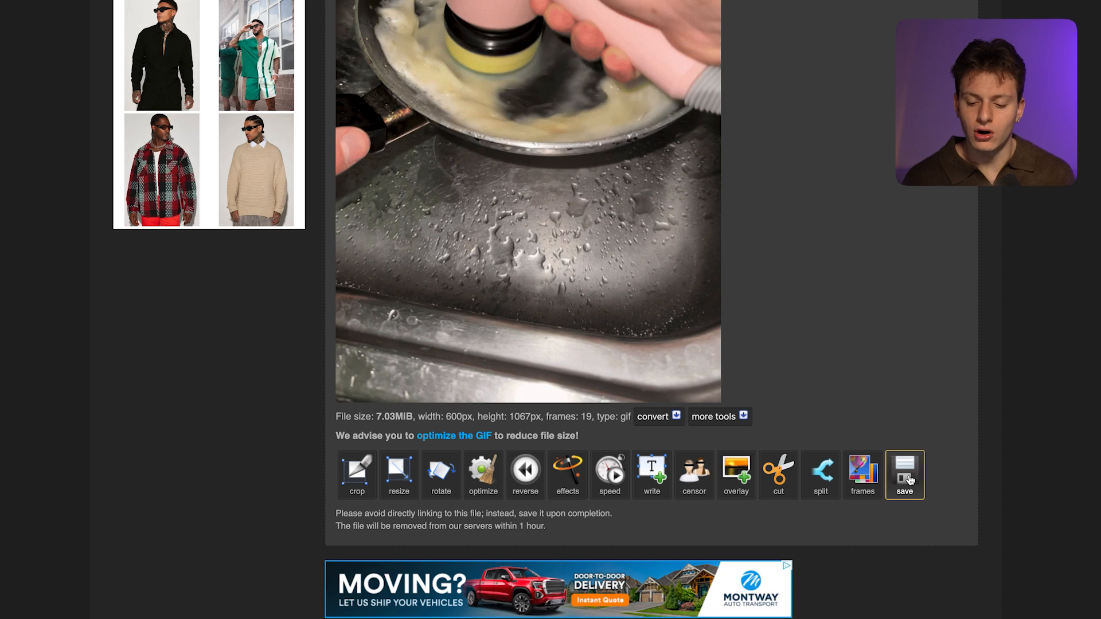
left_click(909, 480)
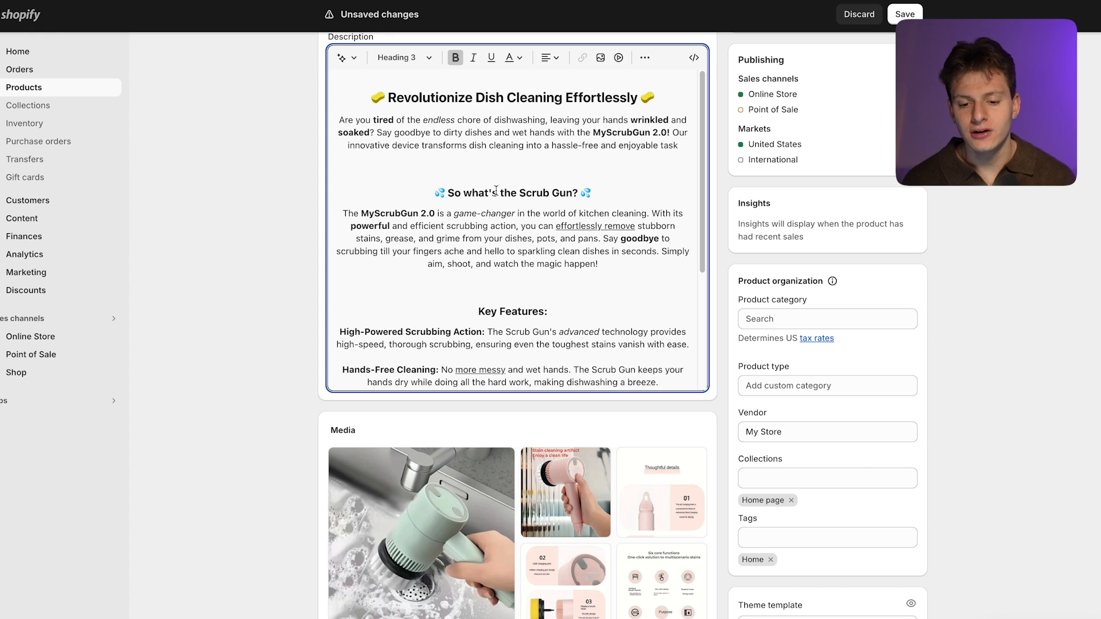
Step: In the Shopify product description, upload Finished Gif 1.gif and insert it above "So what's the Scrub Gun?" at Product image (480px) size
left_click(601, 58)
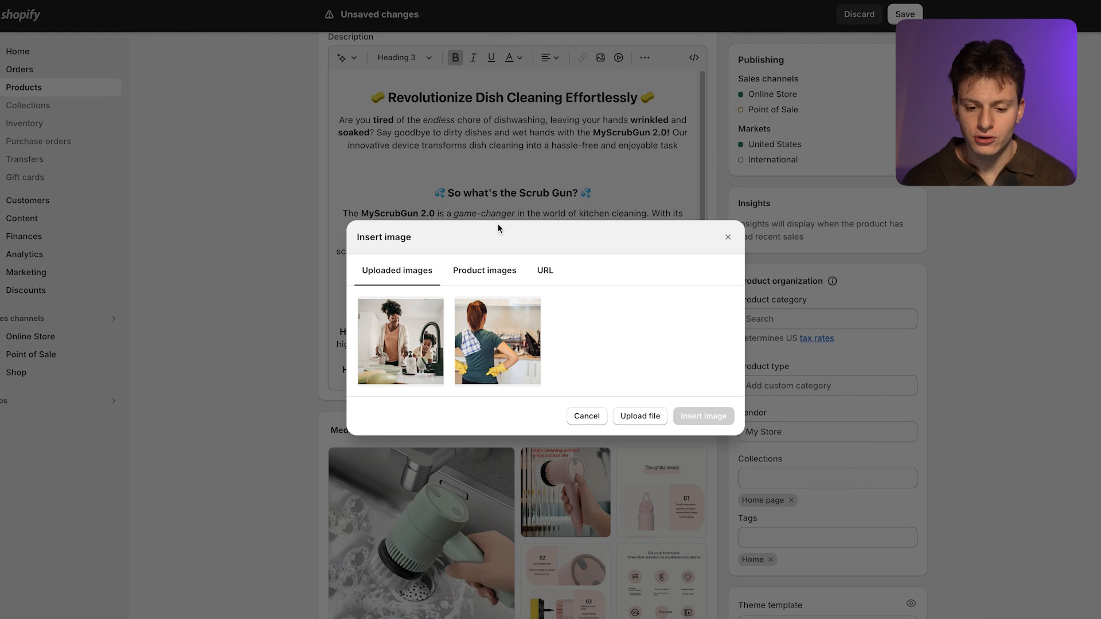
left_click(630, 417)
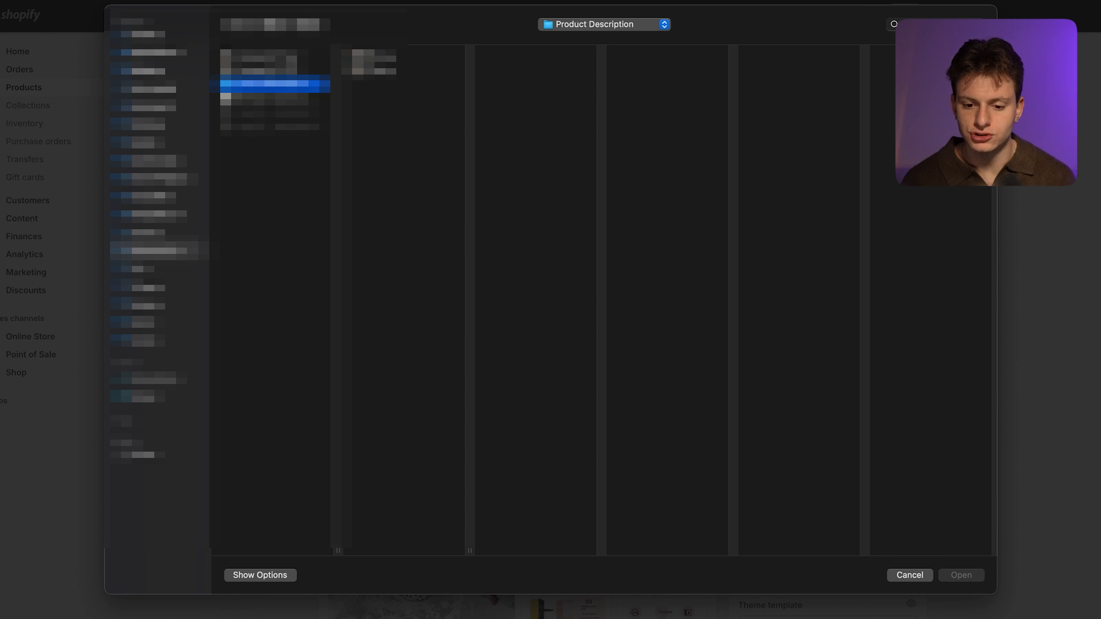
left_click(290, 56)
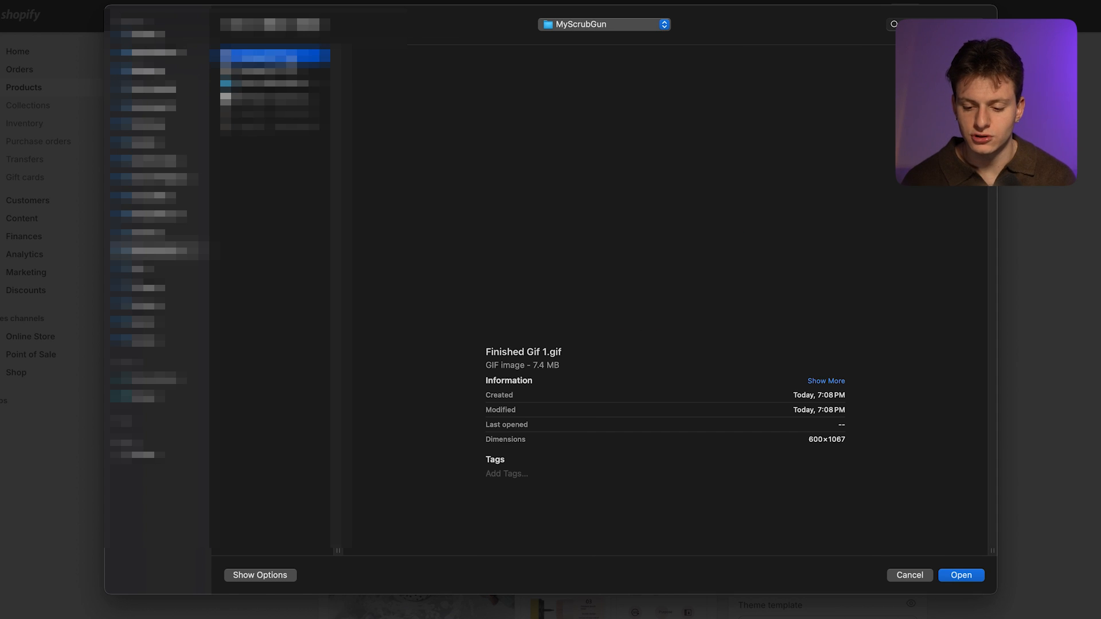
left_click(962, 576)
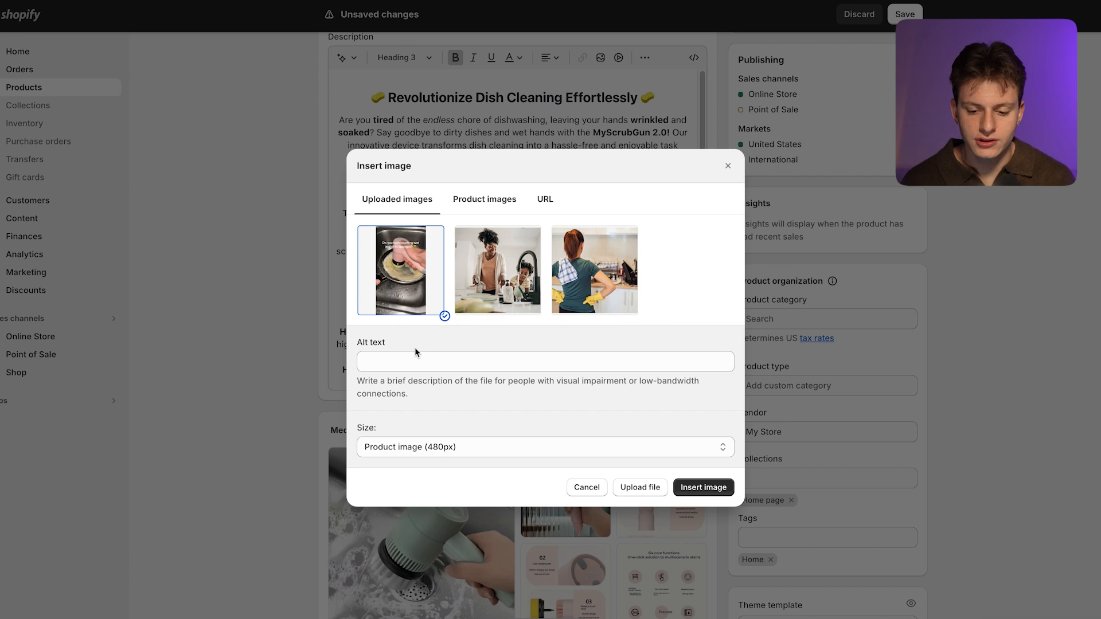
left_click(703, 489)
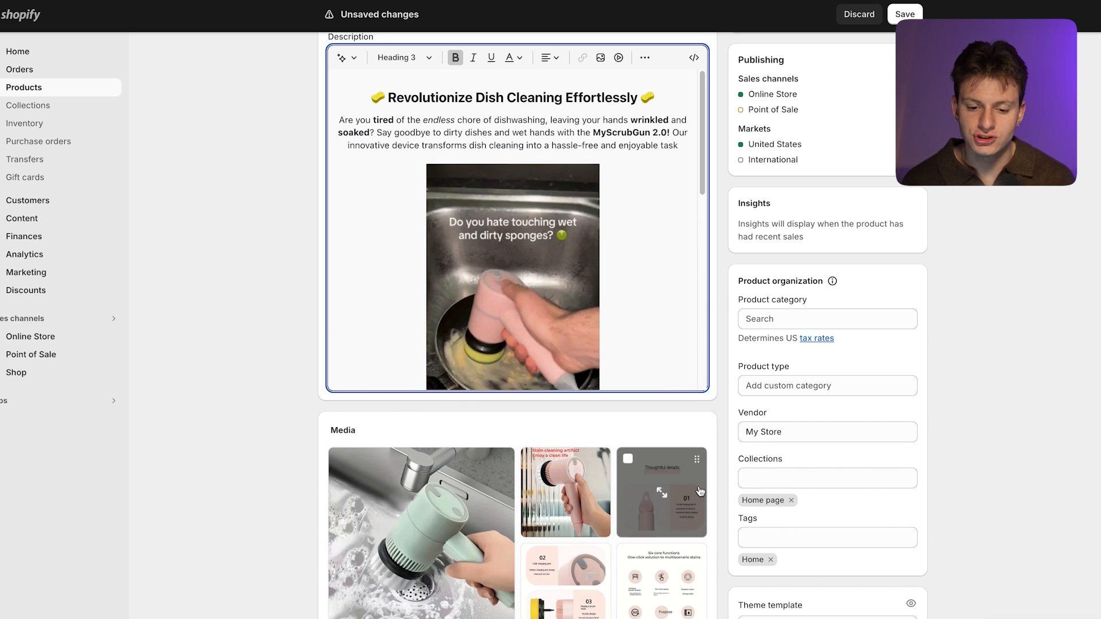
Step: Upload and insert the "Every girl NEEDSS this" GIF into the description's empty line above "Key Features:", and save the product
scroll(564, 292, "down", 5)
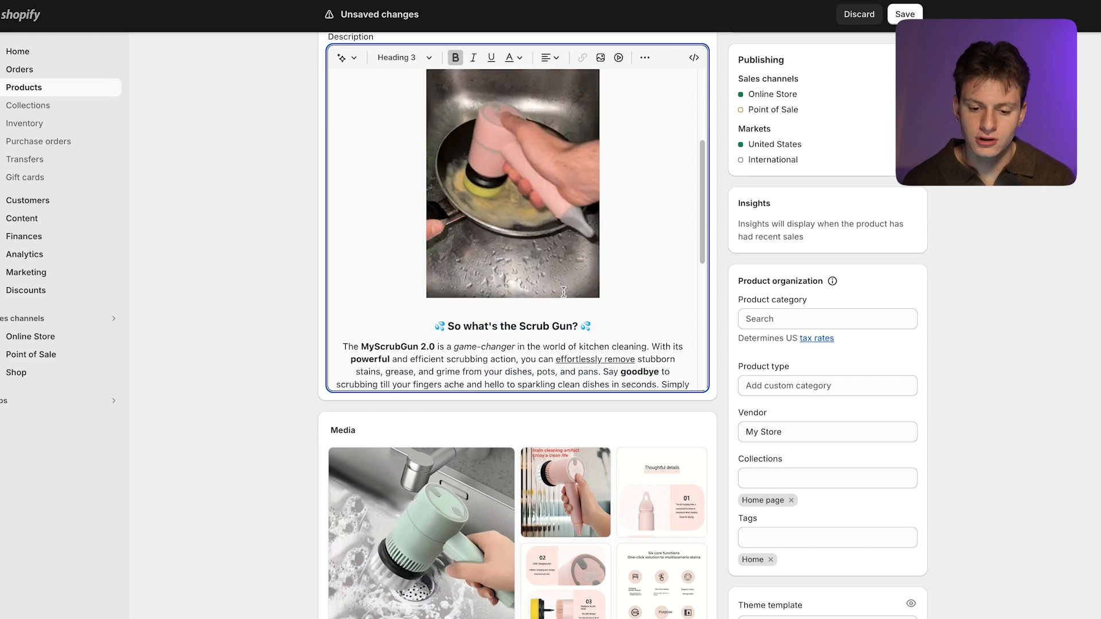
scroll(563, 292, "down", 1)
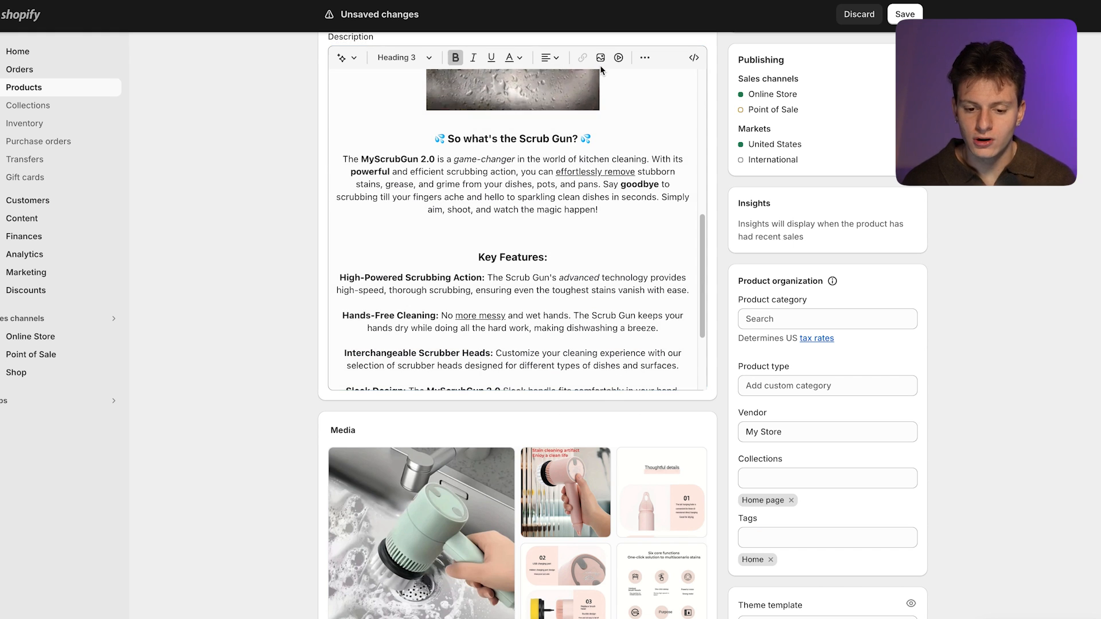
left_click(511, 223)
left_click(516, 235)
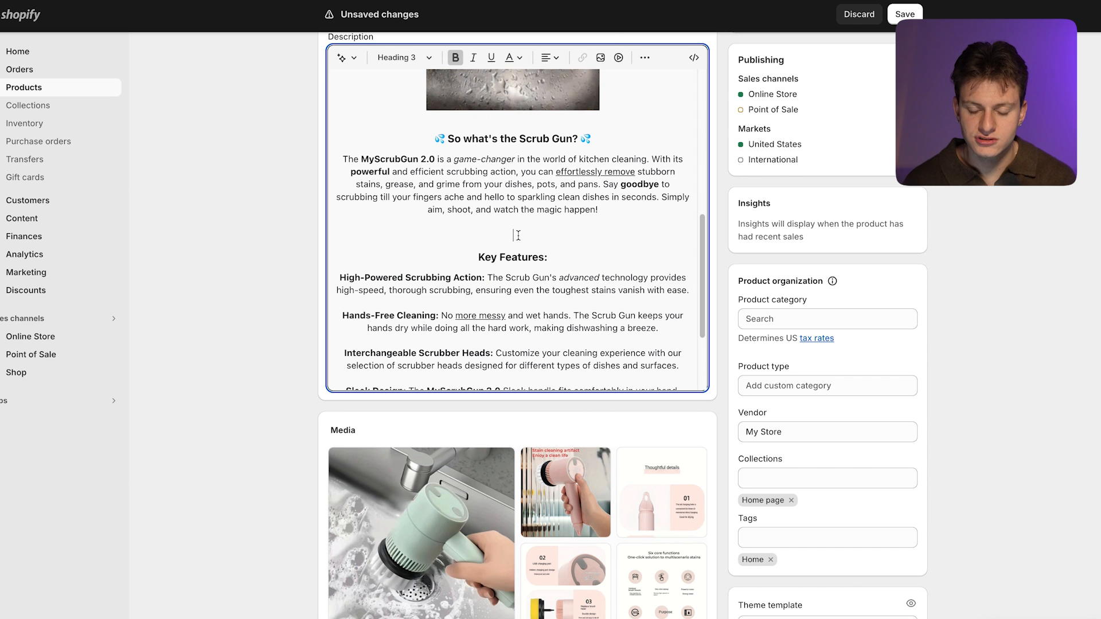
left_click(603, 58)
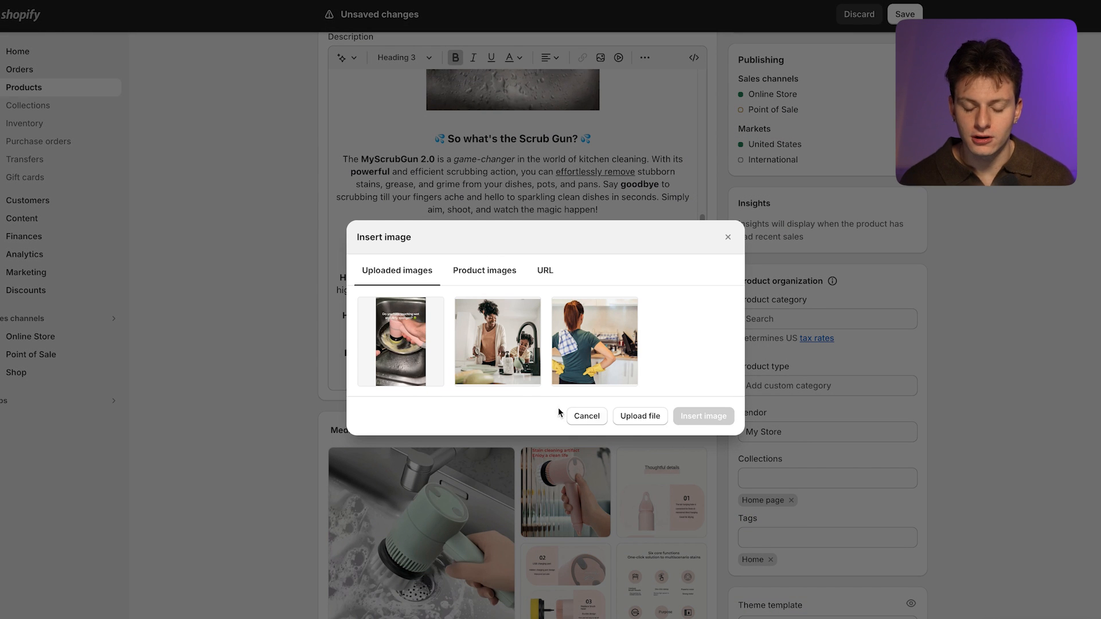
left_click(636, 421)
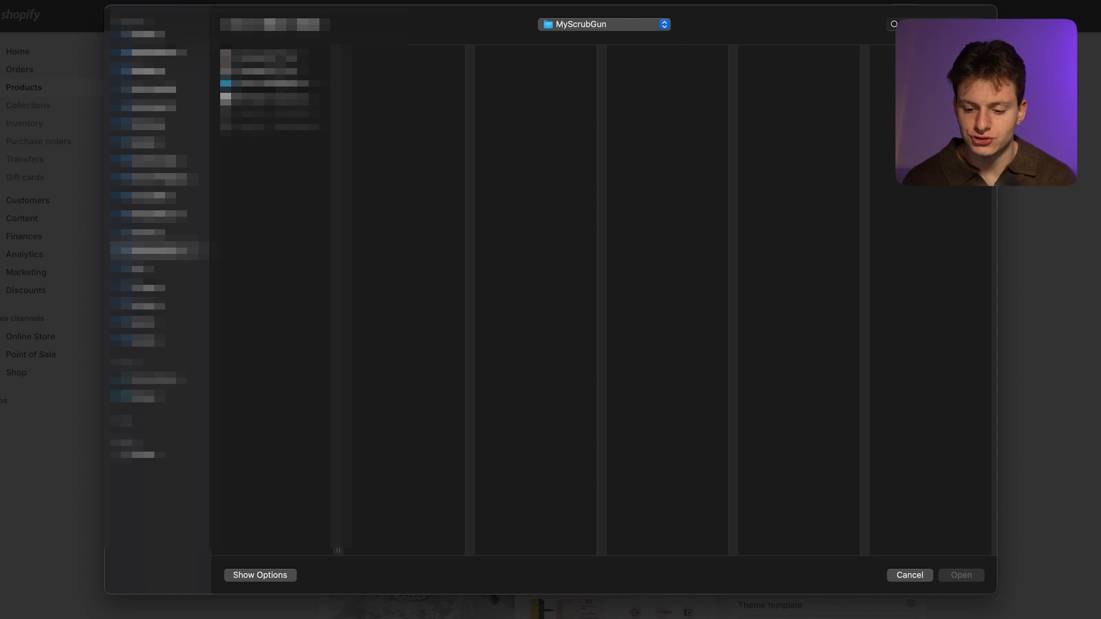
left_click(276, 70)
left_click(962, 576)
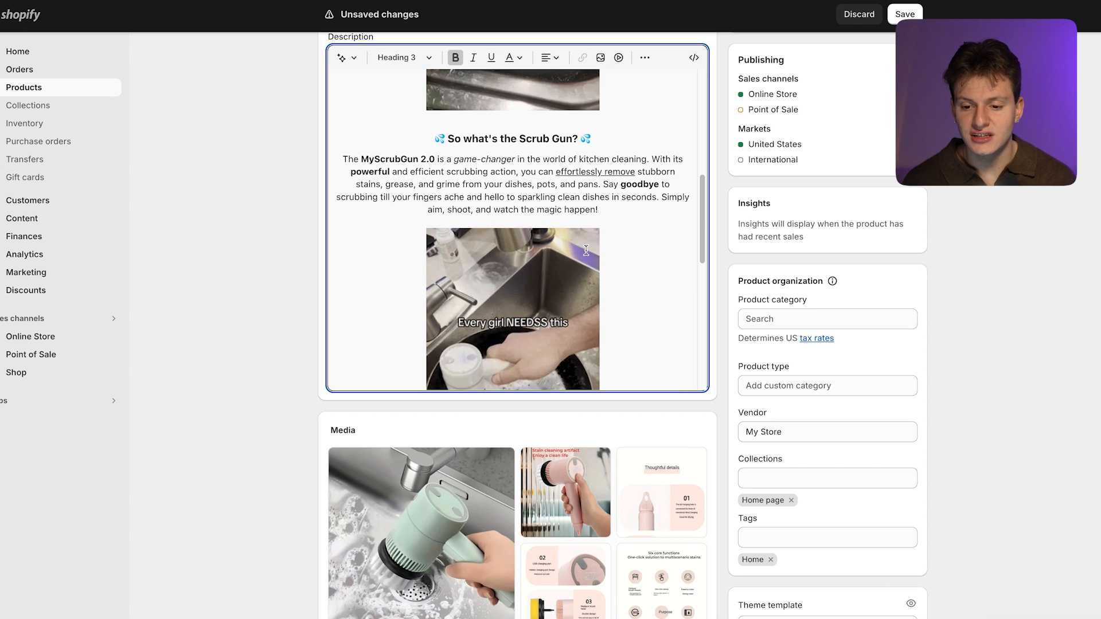
left_click(918, 14)
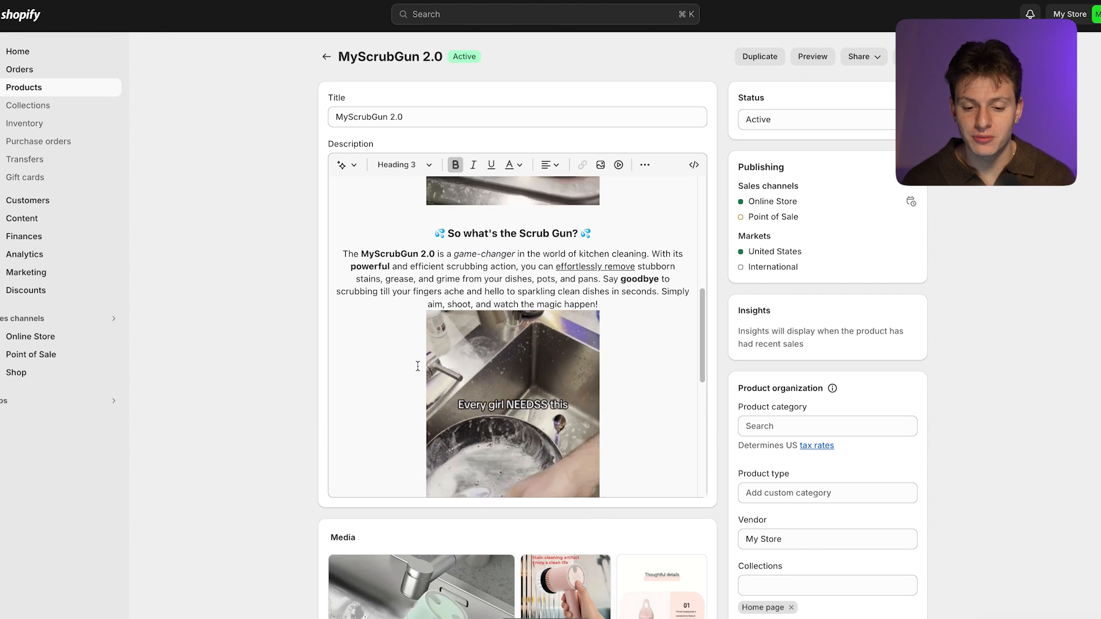
Step: Try to add a blank line between "watch the magic happen!" and the second GIF, and save the product
left_click(617, 310)
key("Return")
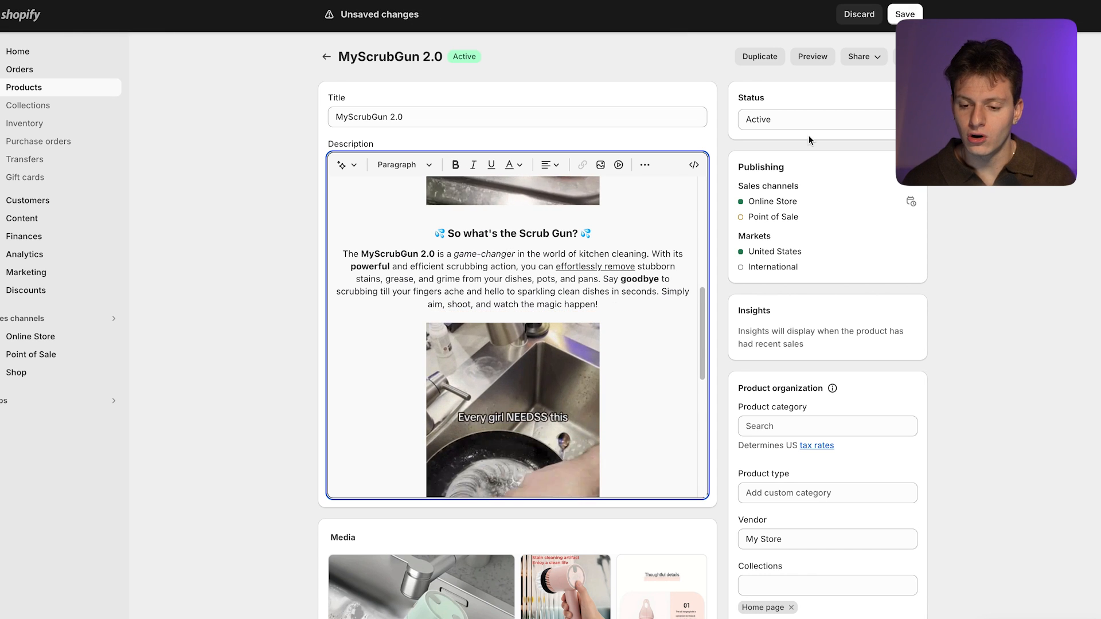
key("super+s")
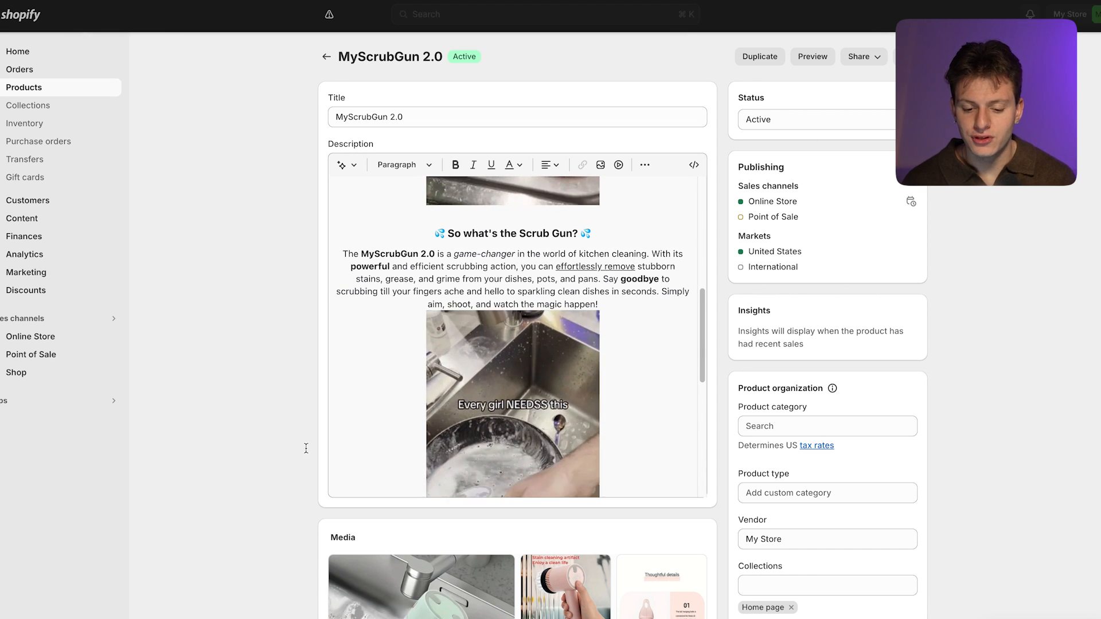
Step: Set the Pink variant's price to 29.99 in the product's variant prices
scroll(237, 457, "down", 12)
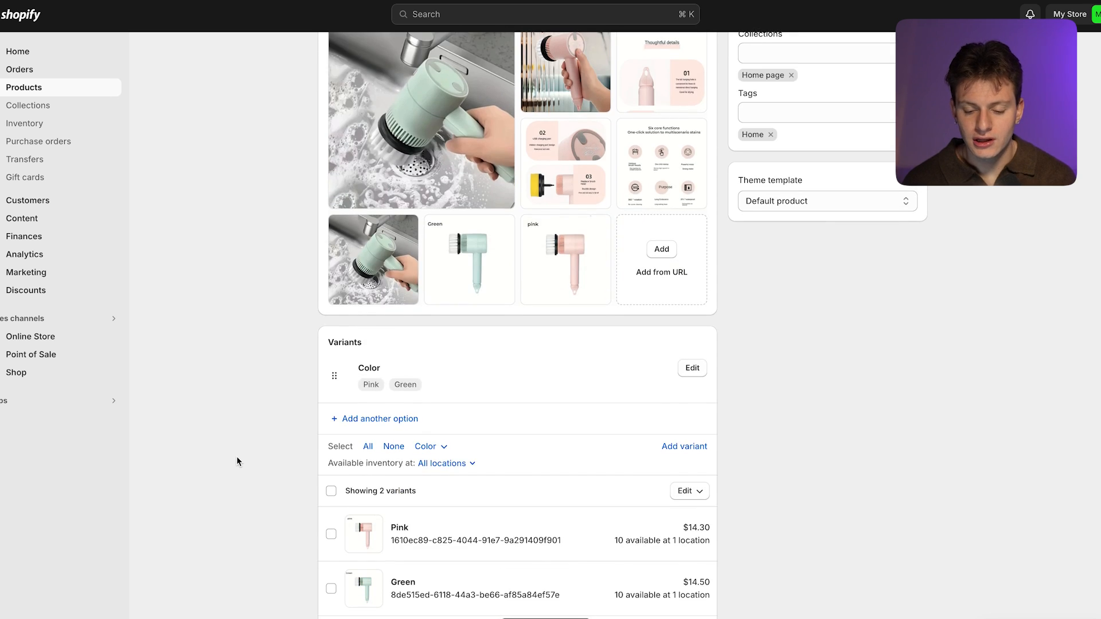
scroll(237, 458, "down", 2)
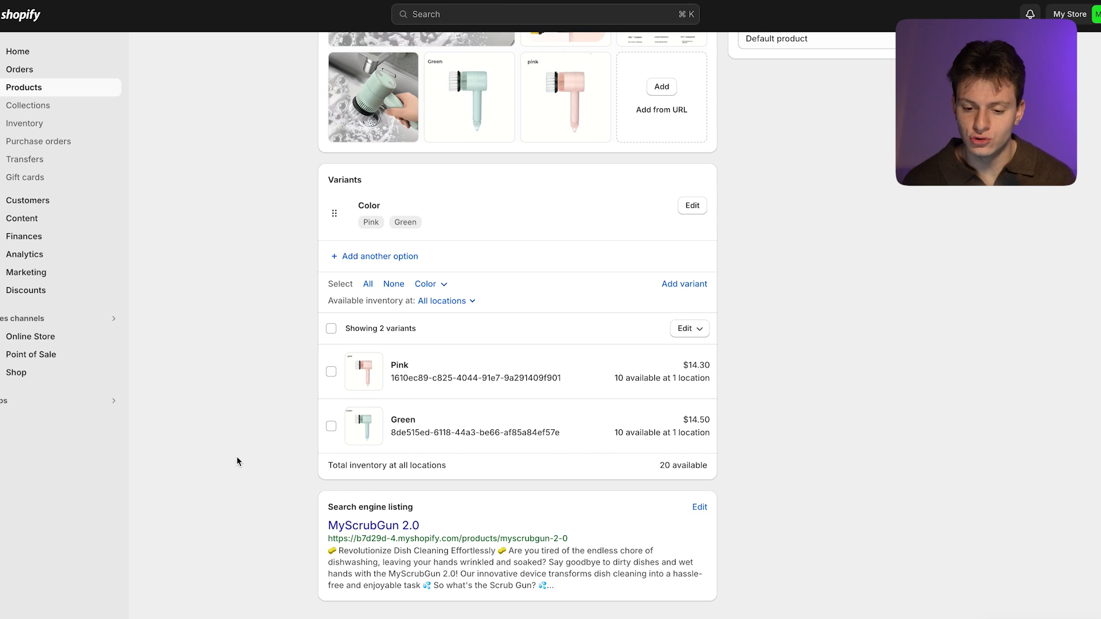
left_click(696, 329)
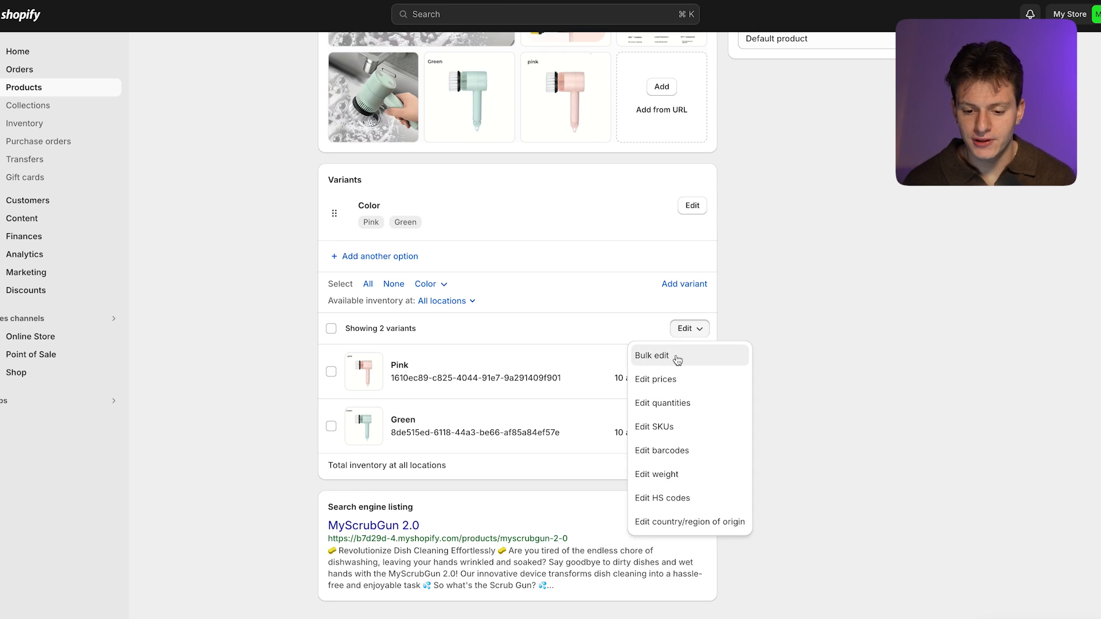
left_click(685, 376)
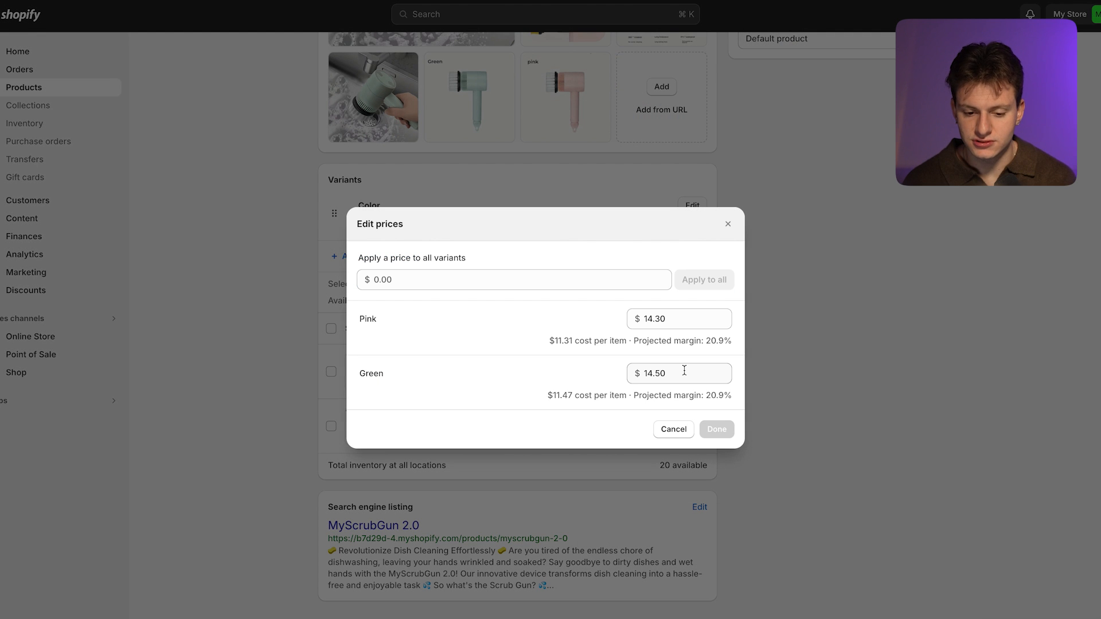
left_click(683, 316)
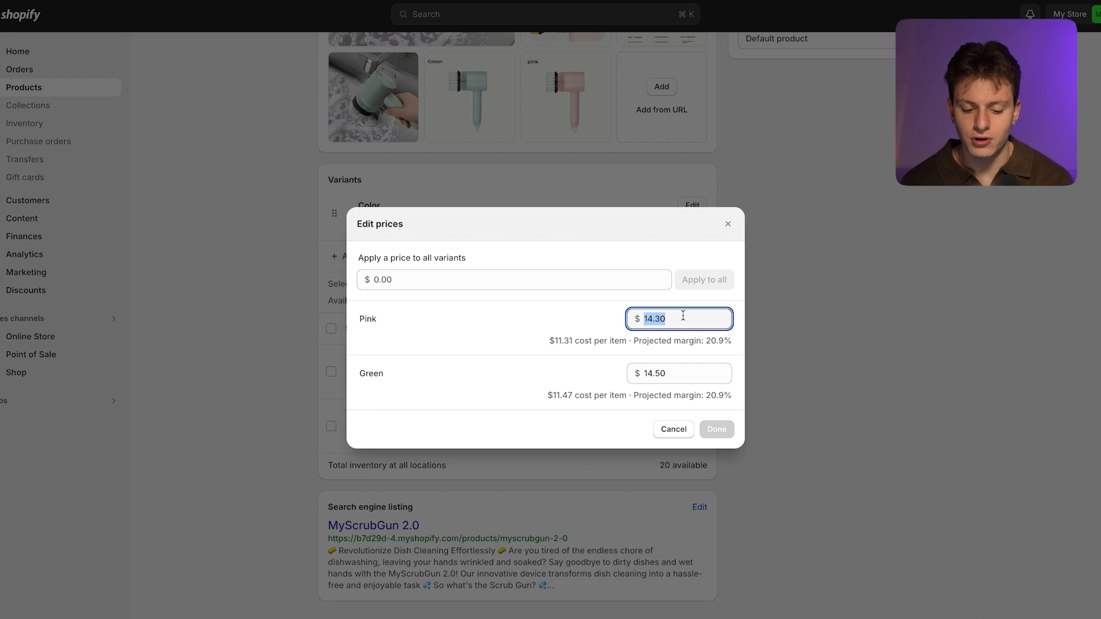
key("BackSpace")
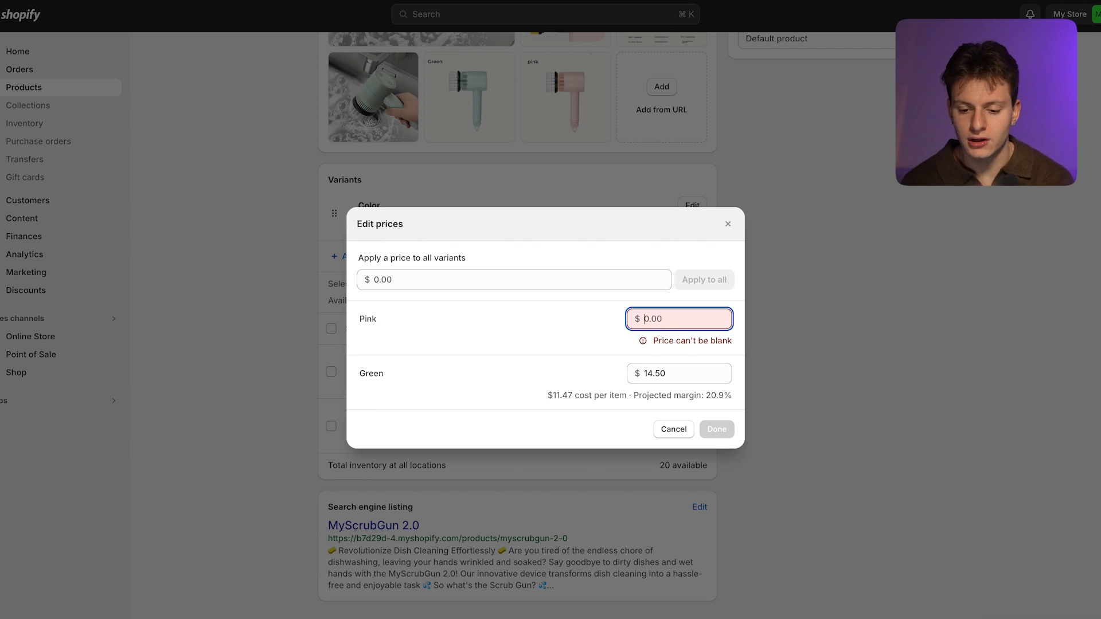
type("29.99")
left_click(696, 372)
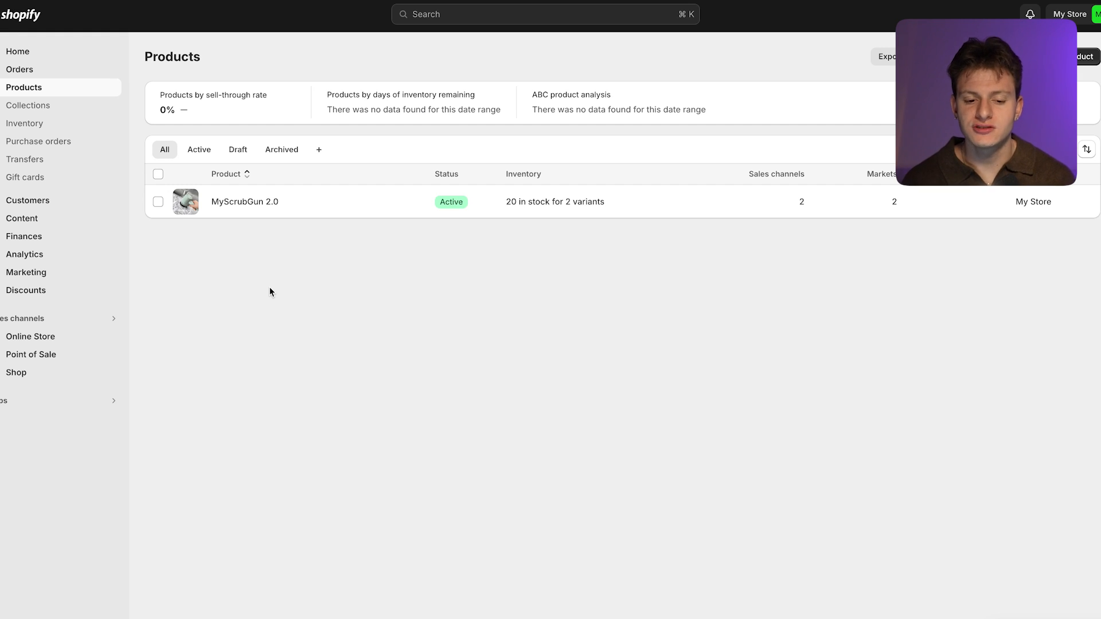
Step: Open MyScrubGun 2.0 for bulk editing and add the Compare-at price column
left_click(157, 202)
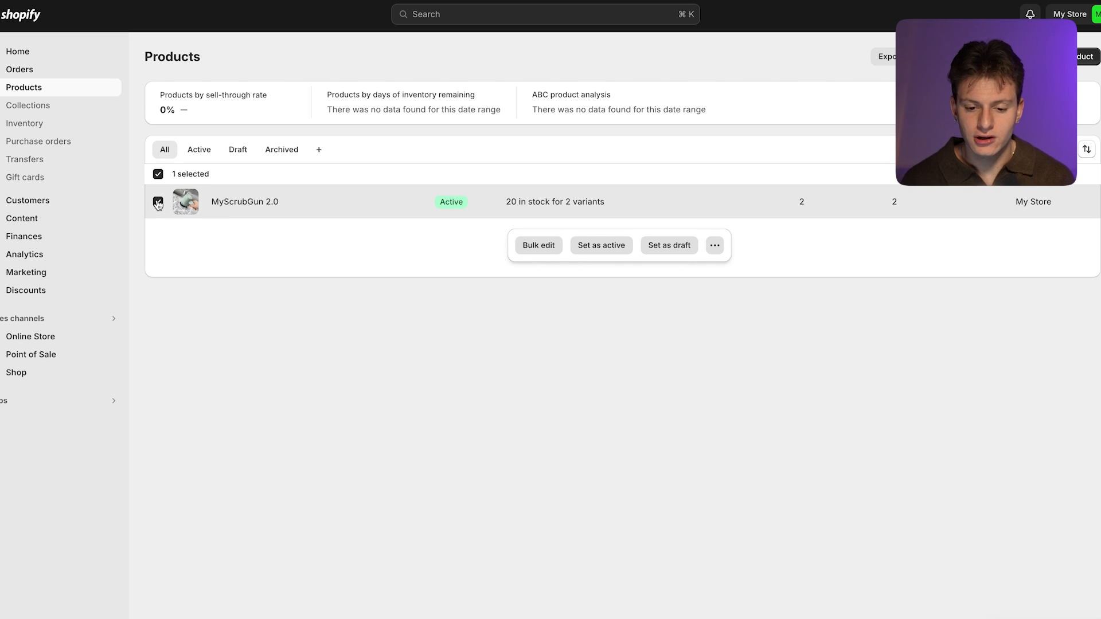
left_click(532, 248)
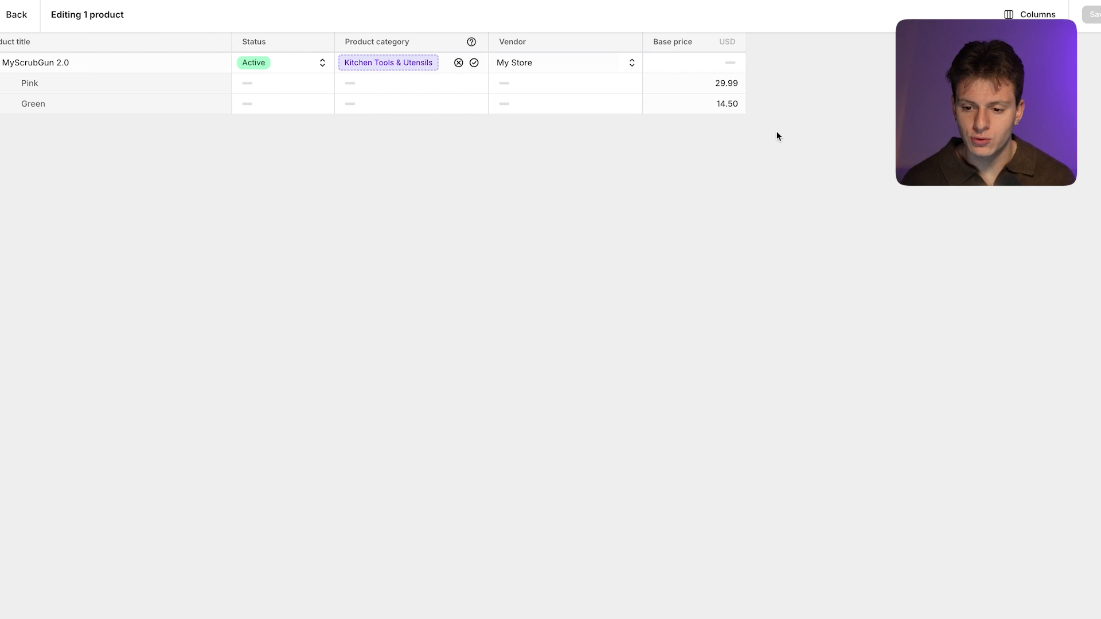
left_click(1038, 15)
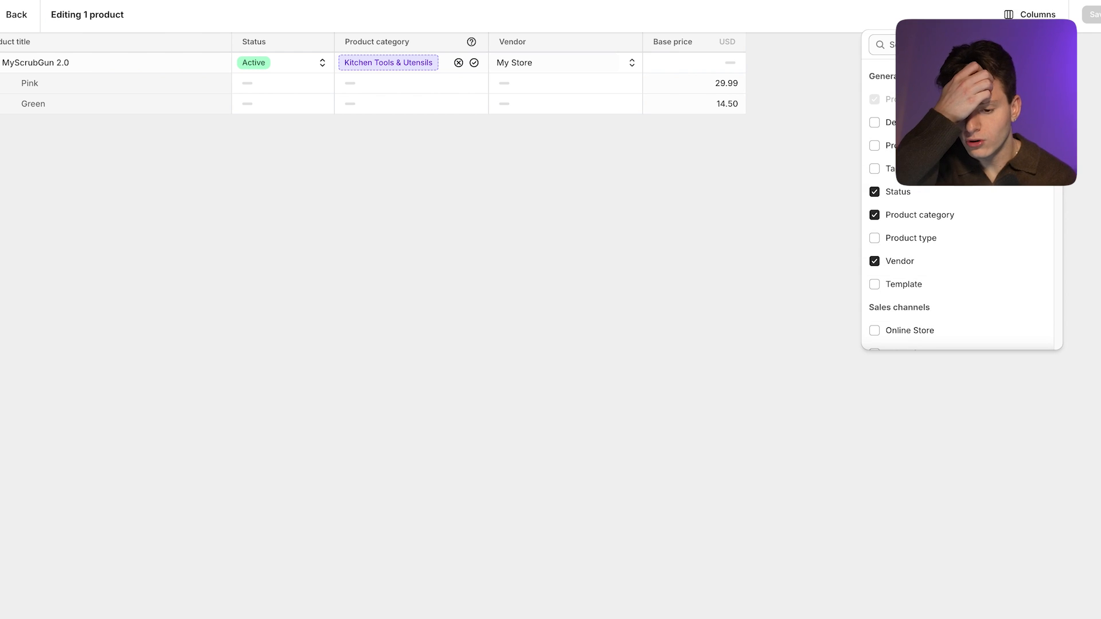
scroll(958, 229, "down", 3)
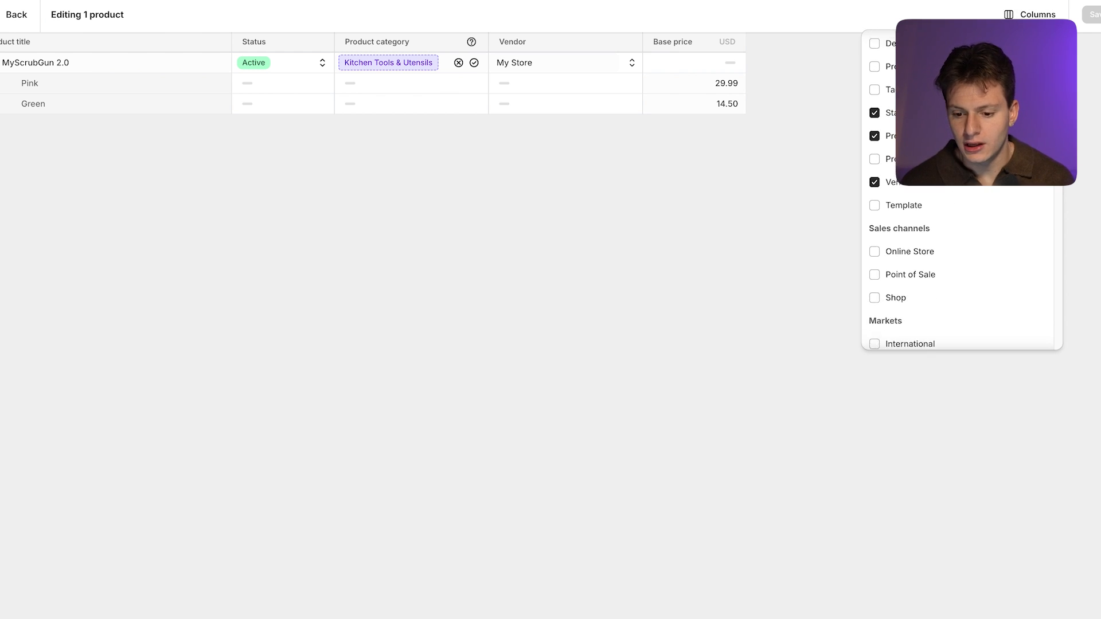
scroll(884, 228, "down", 3)
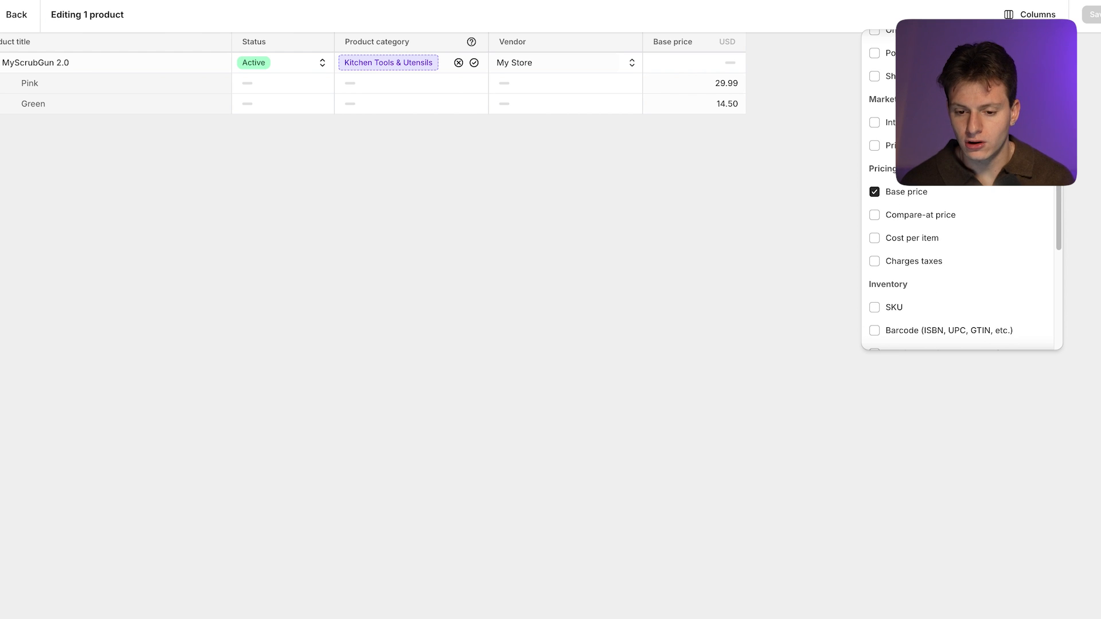
left_click(876, 217)
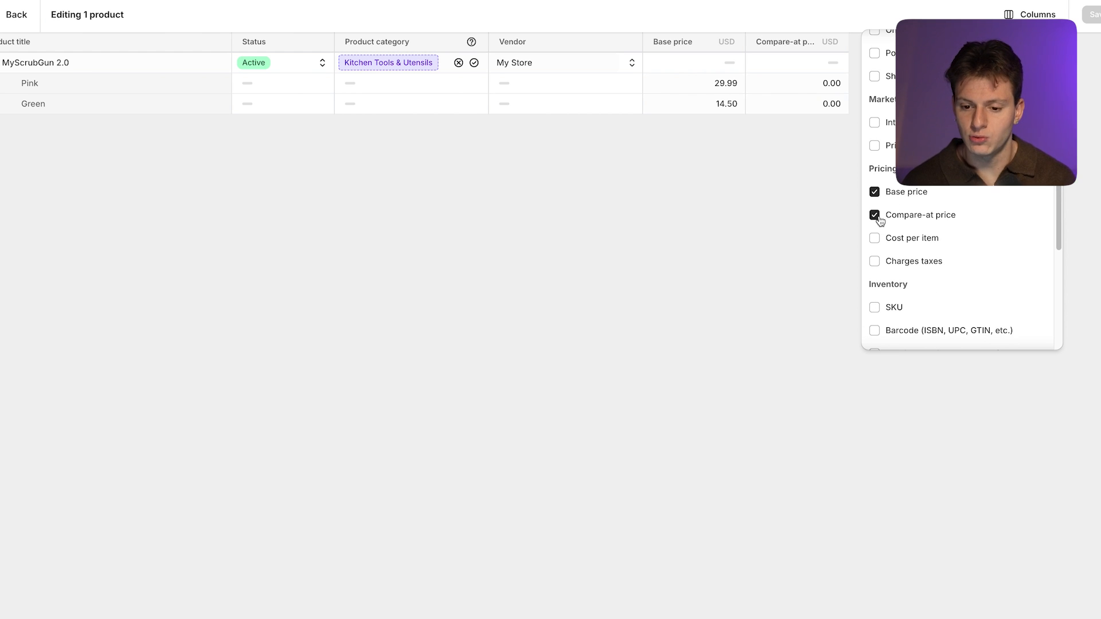
Step: Set the compare-at price to 59.99 for both the Pink and Green variants
left_click(793, 84)
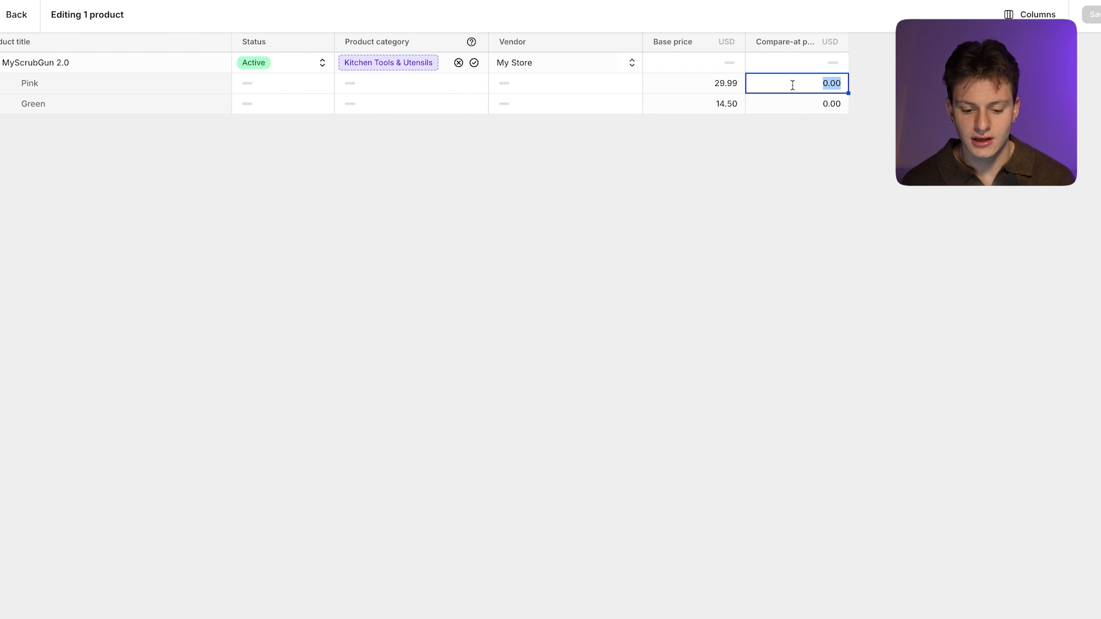
type("59.99")
key("Return")
type("59.99")
Step: Set the Green variant's base price to 29.99, save the bulk edits and return to the product list
left_click(713, 102)
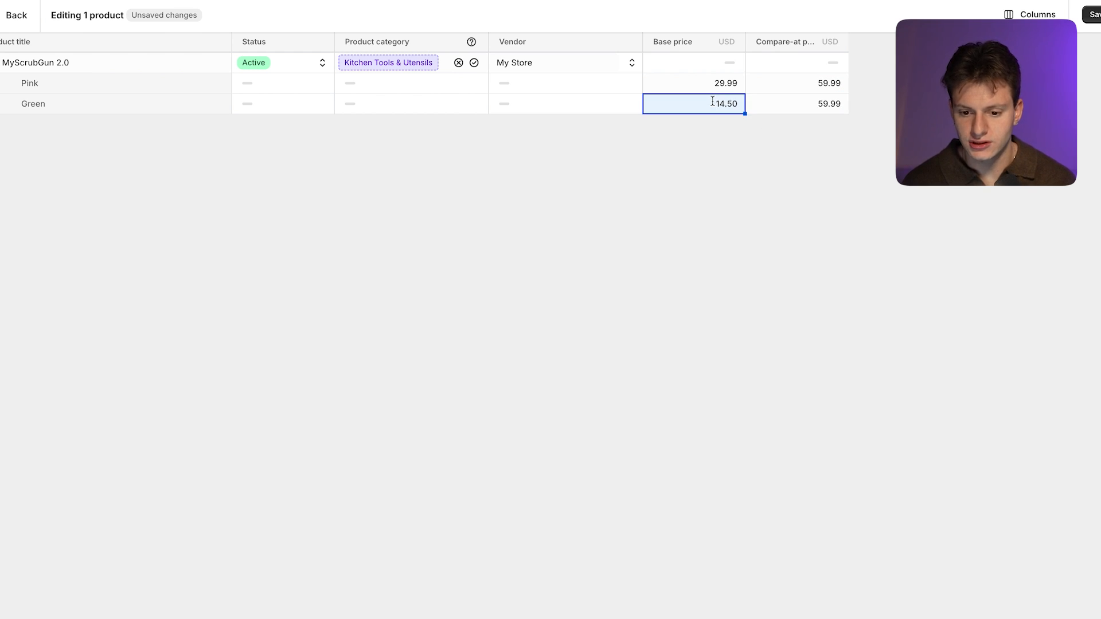
left_click(713, 102)
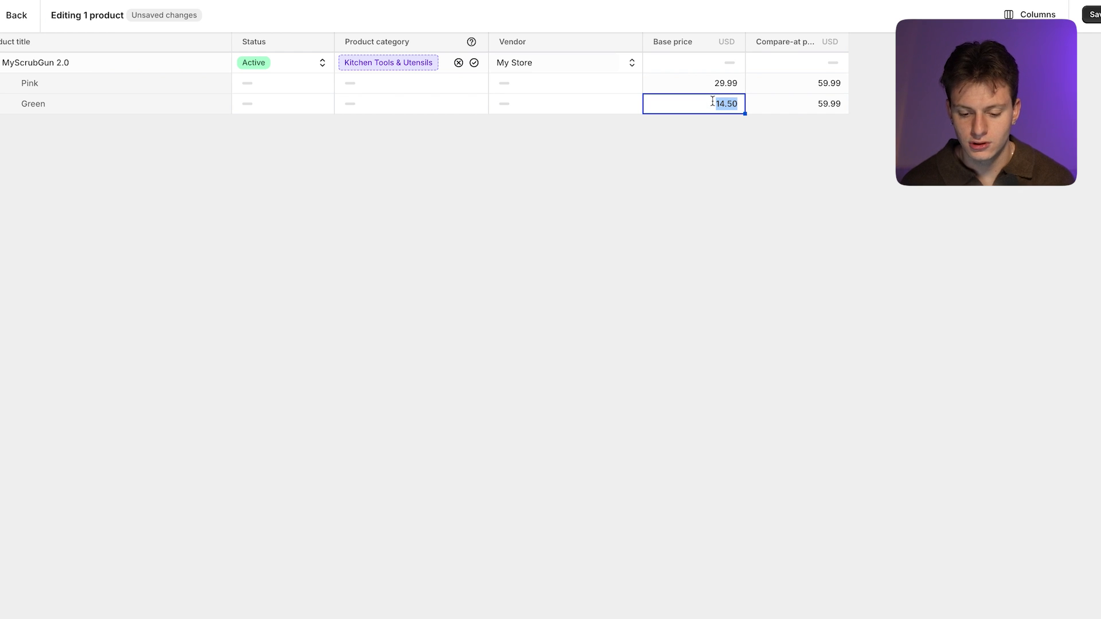
type("29.99")
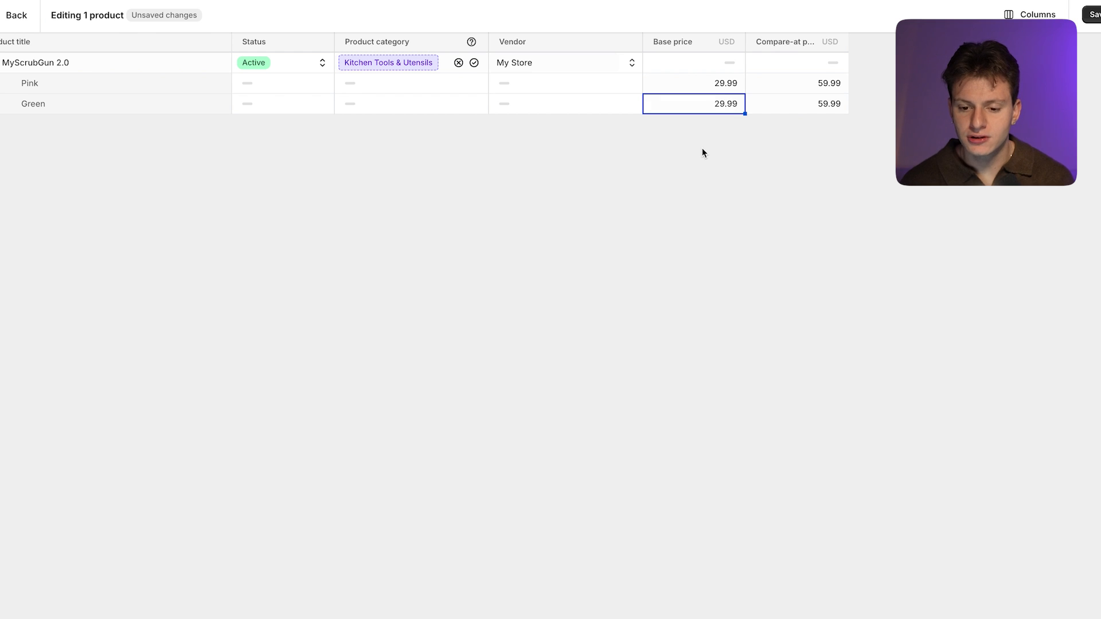
left_click(1092, 16)
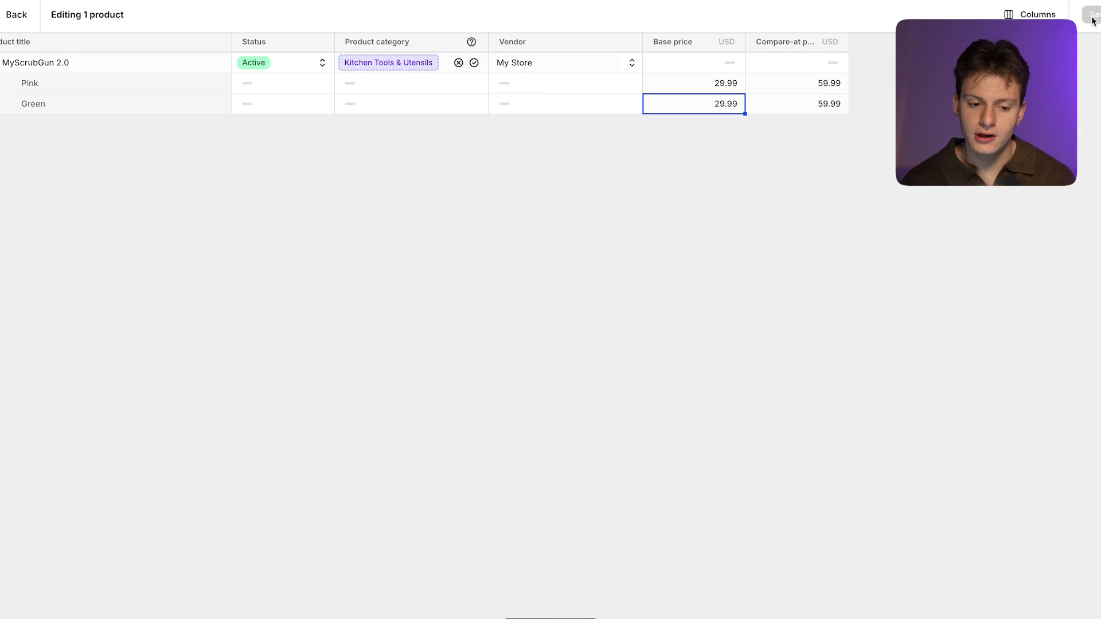
left_click(26, 18)
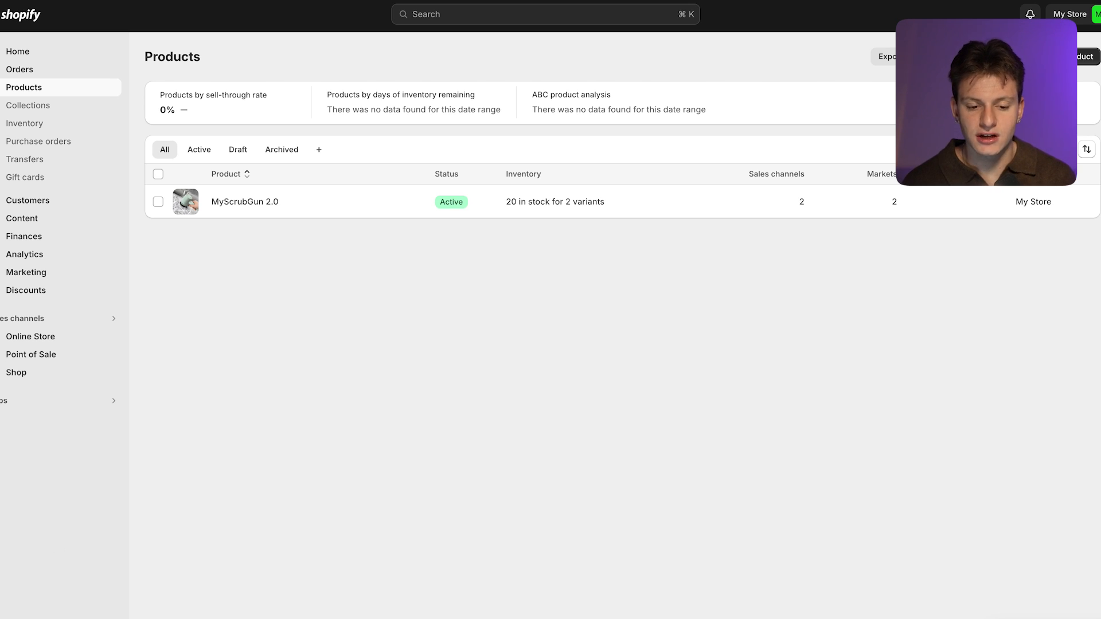
Step: Open the store's policy settings and create the written return and refund policy from the template
left_click(22, 618)
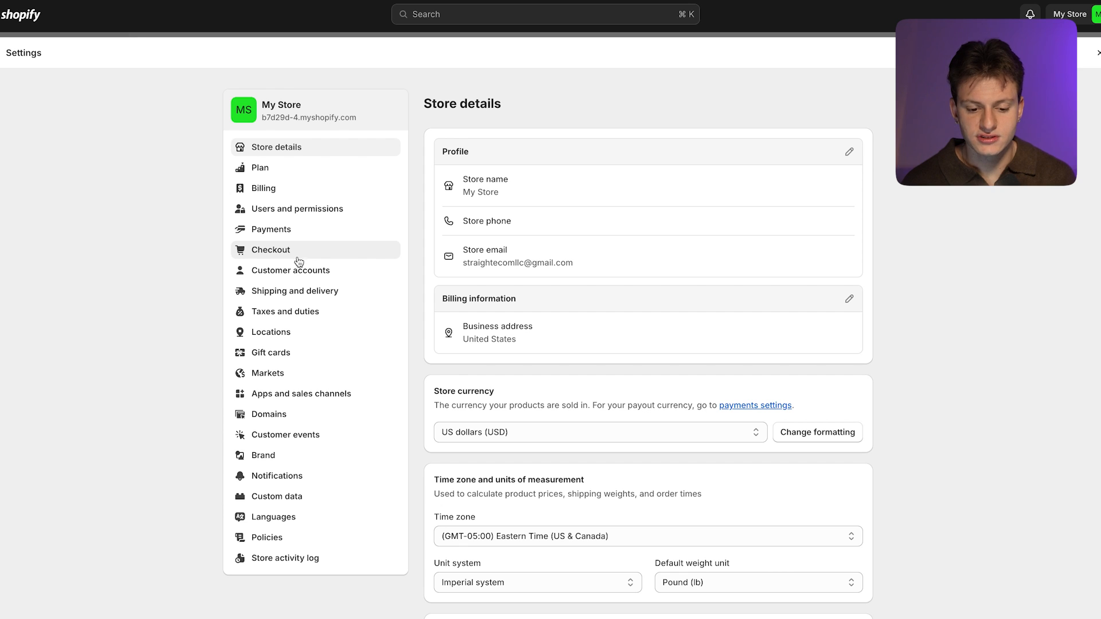
left_click(296, 540)
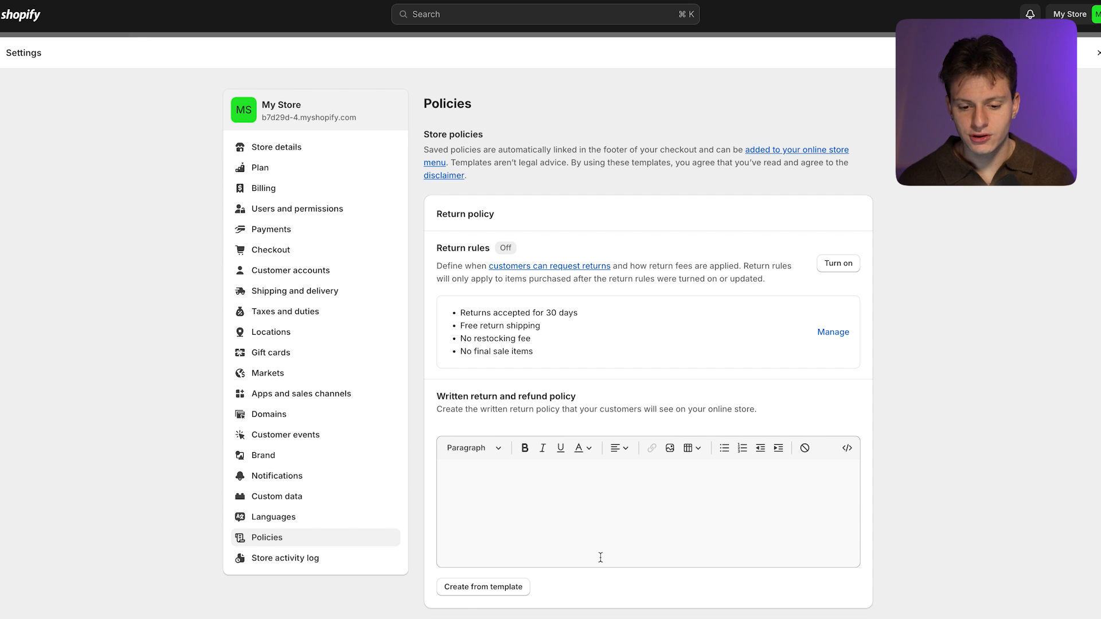
scroll(601, 557, "down", 3)
left_click(520, 504)
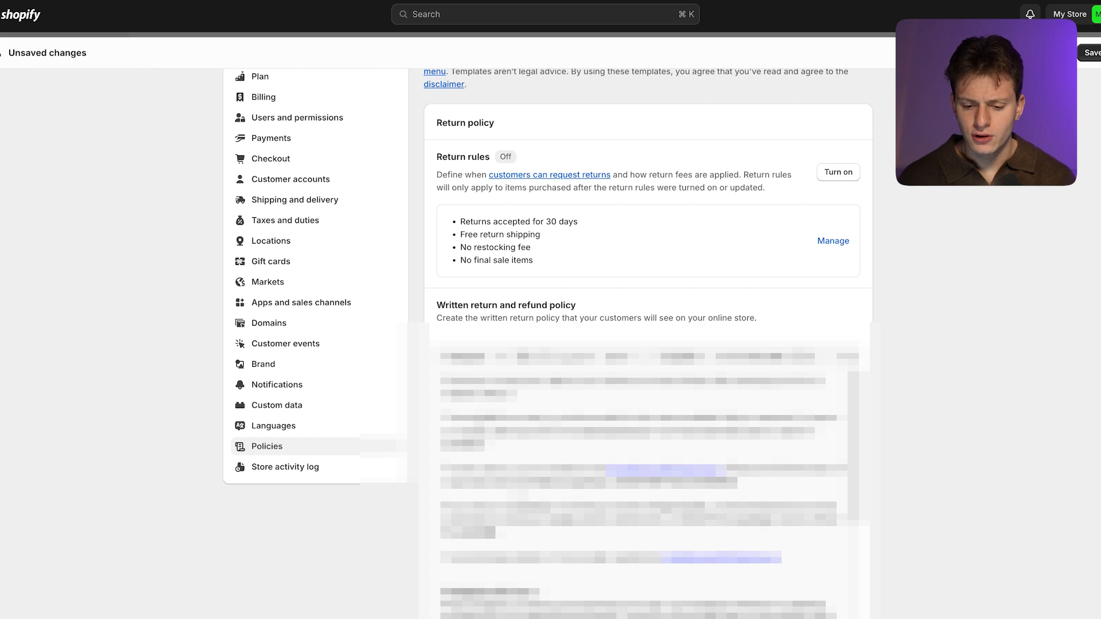
Step: Delete the trailing text at the end of the paragraph containing the first contact link in the written return and refund policy
scroll(720, 435, "down", 2)
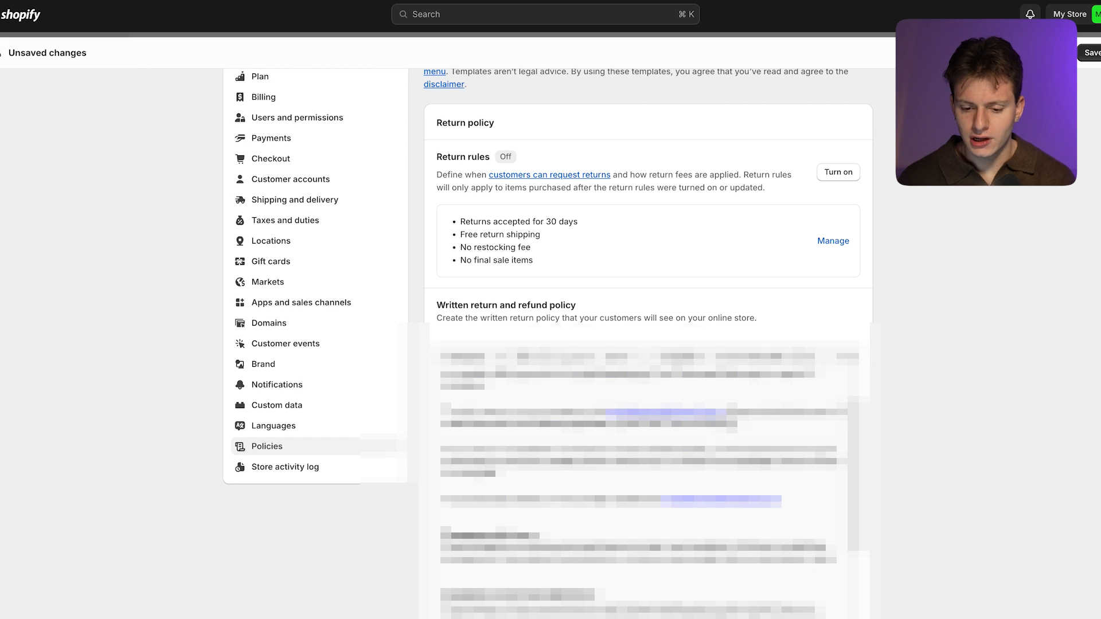
left_click_drag(738, 424, 618, 425)
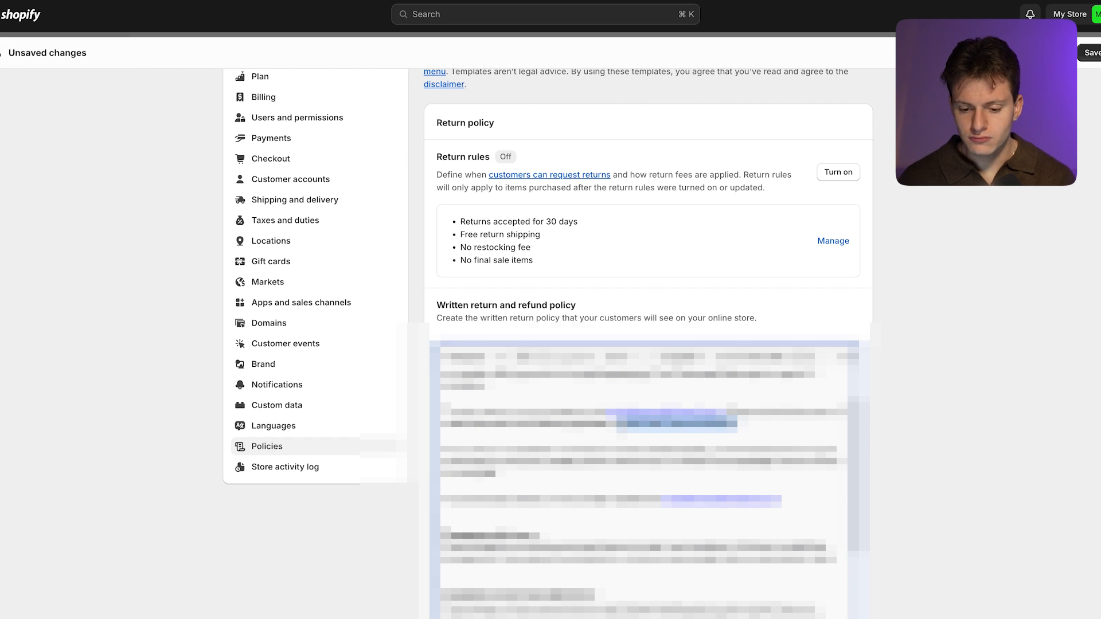
left_click(651, 358)
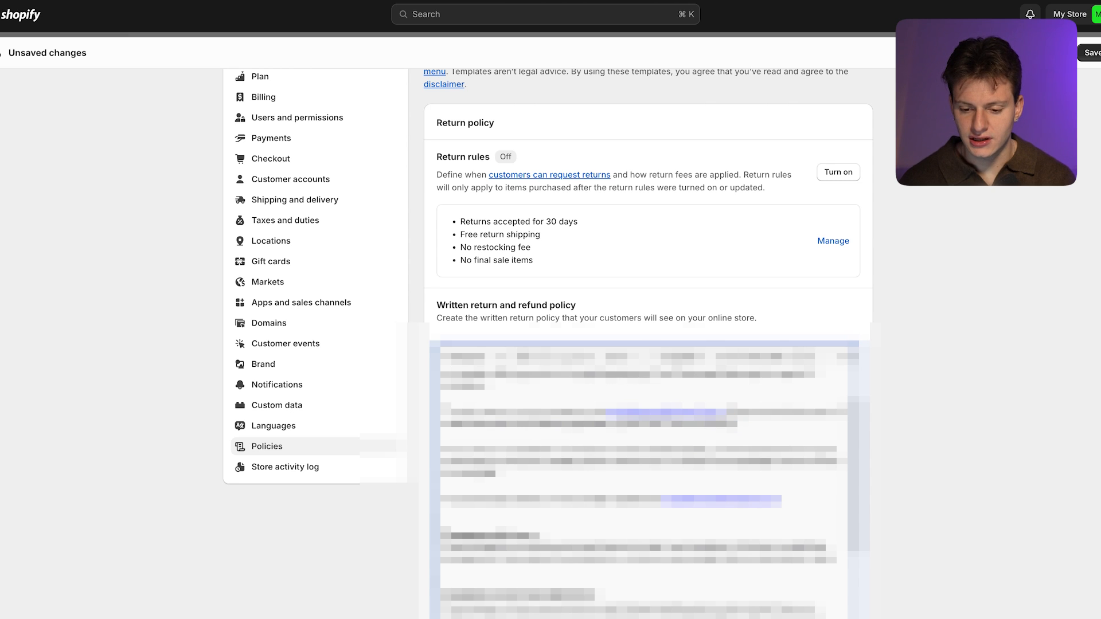
key("BackSpace")
key("BackSpace")
key("BackSpace")
key("BackSpace")
key("BackSpace")
key("BackSpace")
key("BackSpace")
key("BackSpace")
key("BackSpace")
key("BackSpace")
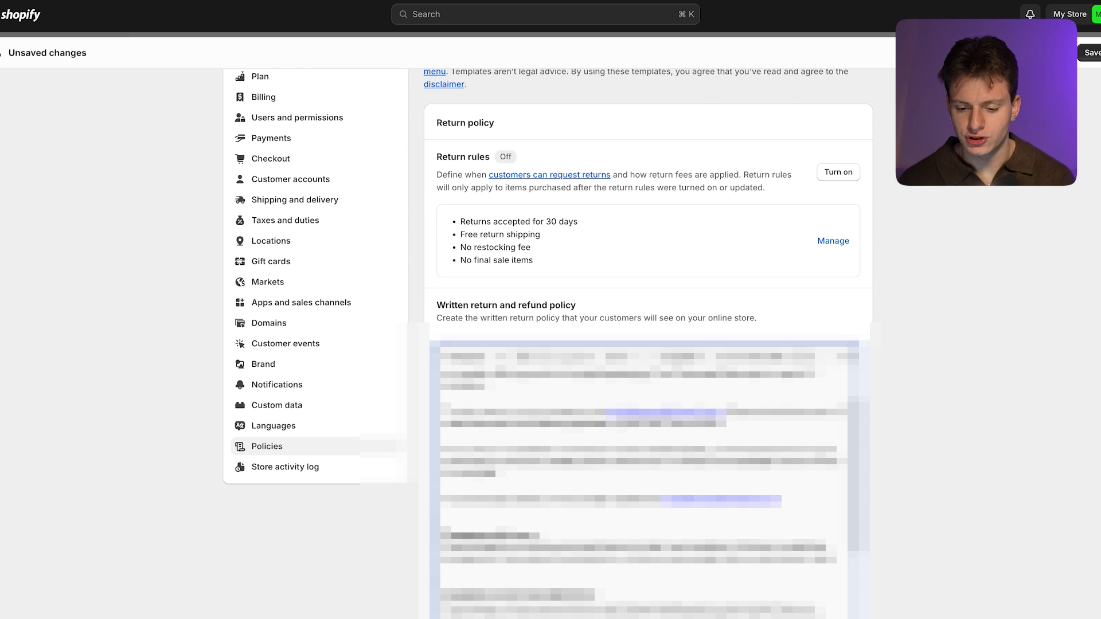
key("BackSpace")
key("BackSpace")
key("BackSpace")
key("BackSpace")
key("BackSpace")
key("BackSpace")
key("BackSpace")
key("BackSpace")
key("BackSpace")
key("BackSpace")
key("BackSpace")
key("BackSpace")
key("BackSpace")
key("BackSpace")
key("BackSpace")
key("BackSpace")
key("BackSpace")
key("BackSpace")
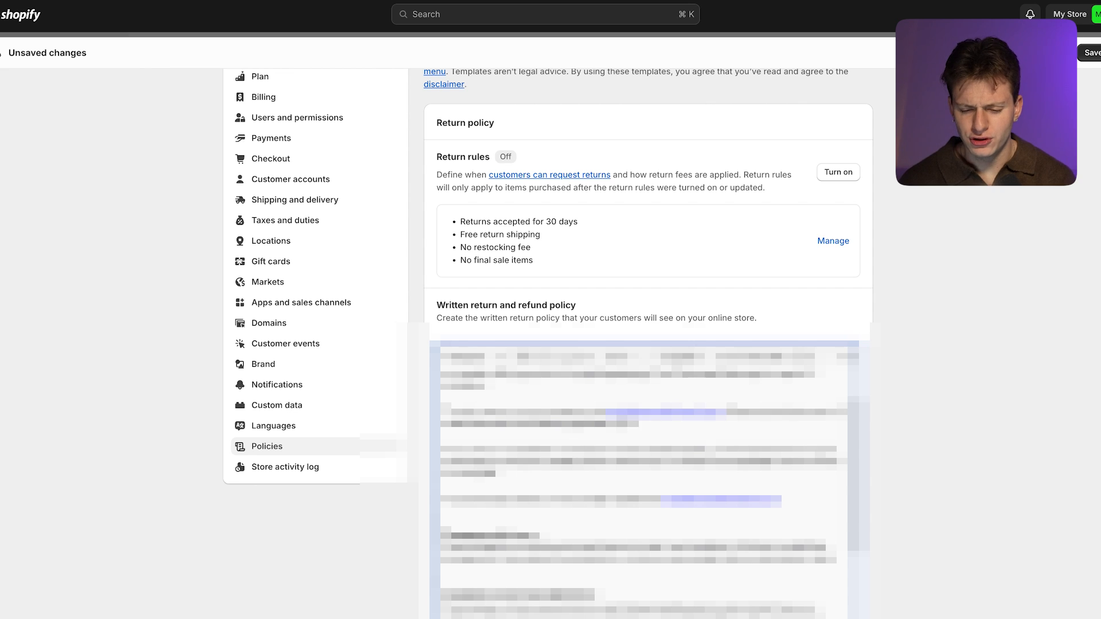
Step: Review the rest of the return policy and create the privacy policy from the template
scroll(729, 468, "down", 3)
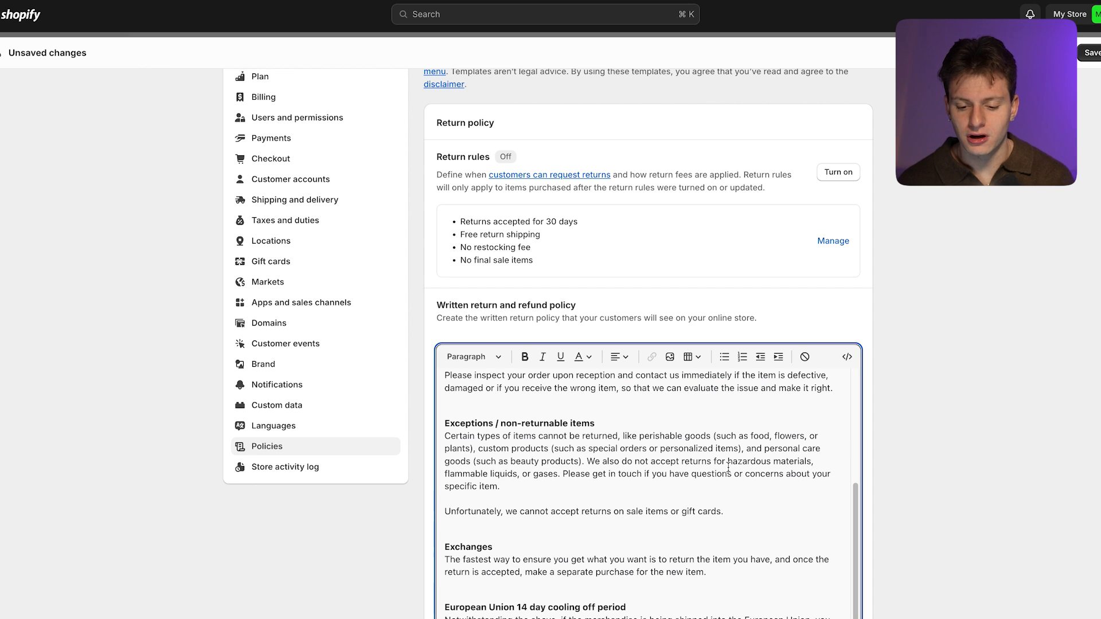
scroll(729, 467, "down", 6)
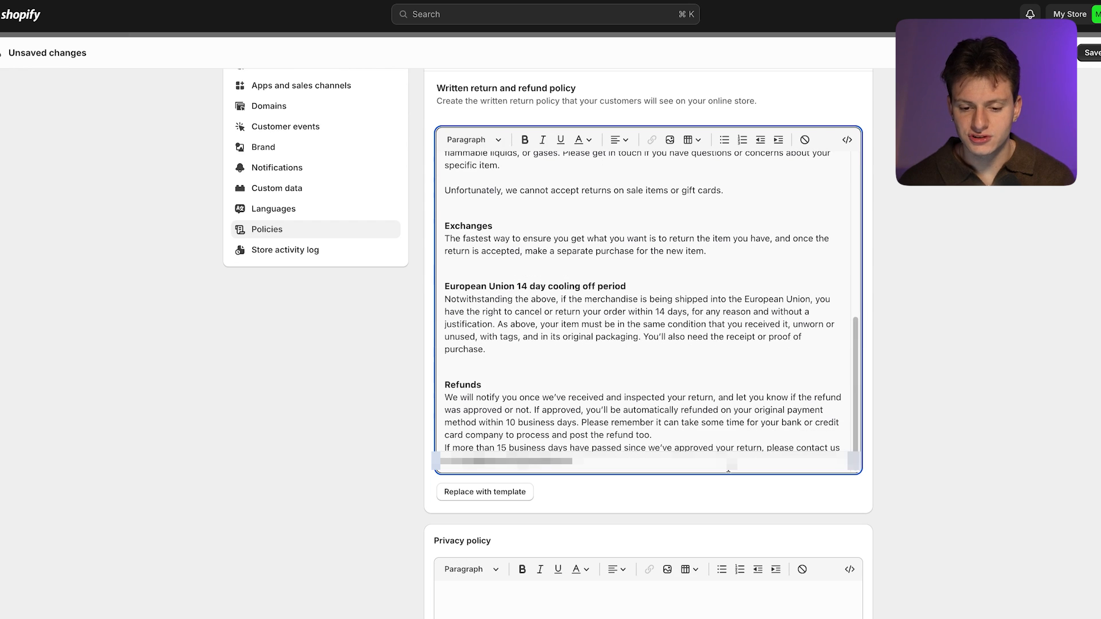
scroll(903, 454, "down", 5)
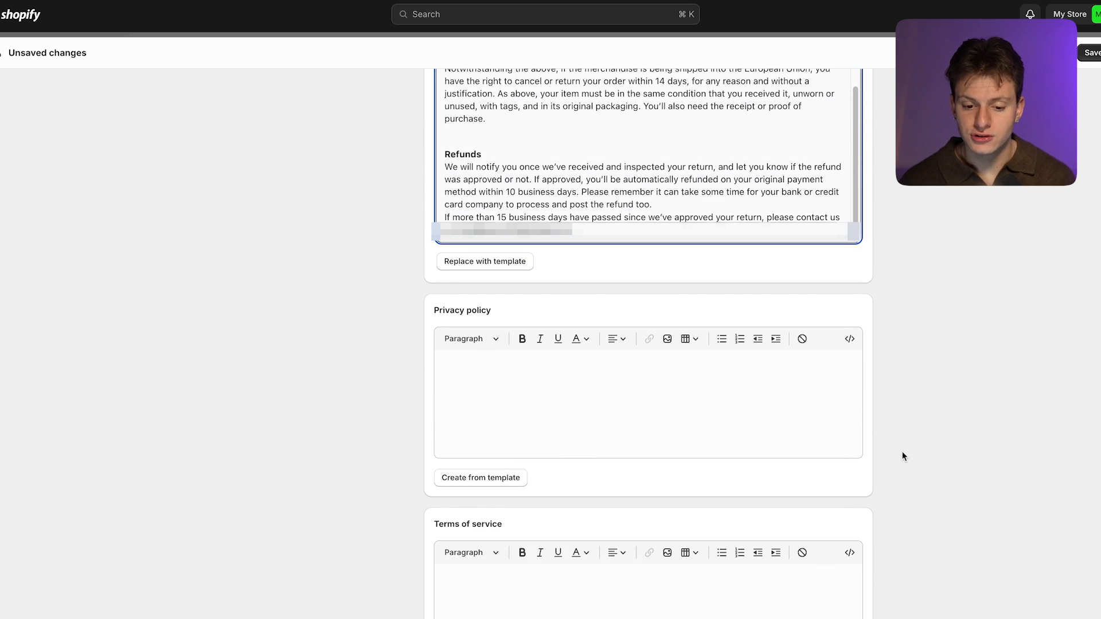
left_click(476, 479)
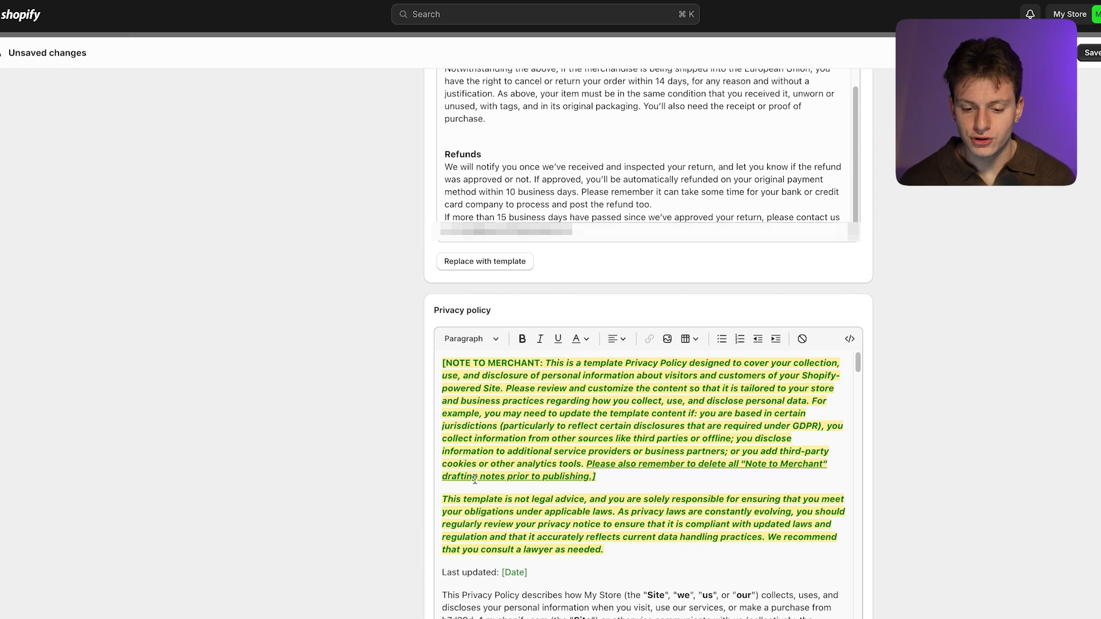
scroll(476, 480, "down", 2)
scroll(476, 480, "up", 2)
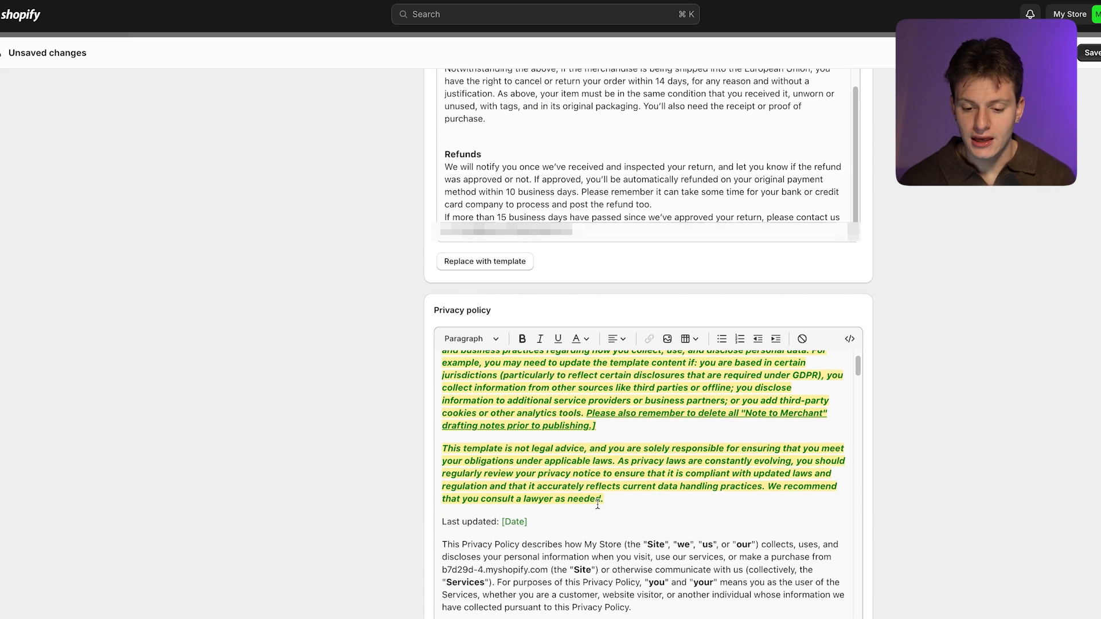
Step: Delete the highlighted merchant notes from the start of the privacy policy and set its last-updated date to 01/12/24
left_click_drag(608, 501, 441, 335)
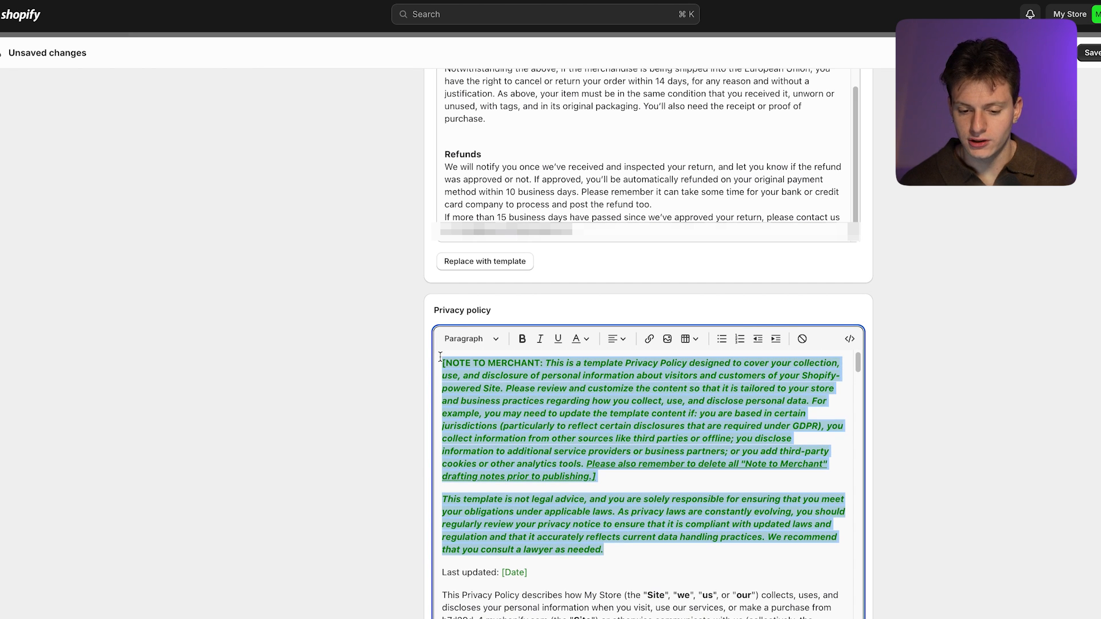
key("Left")
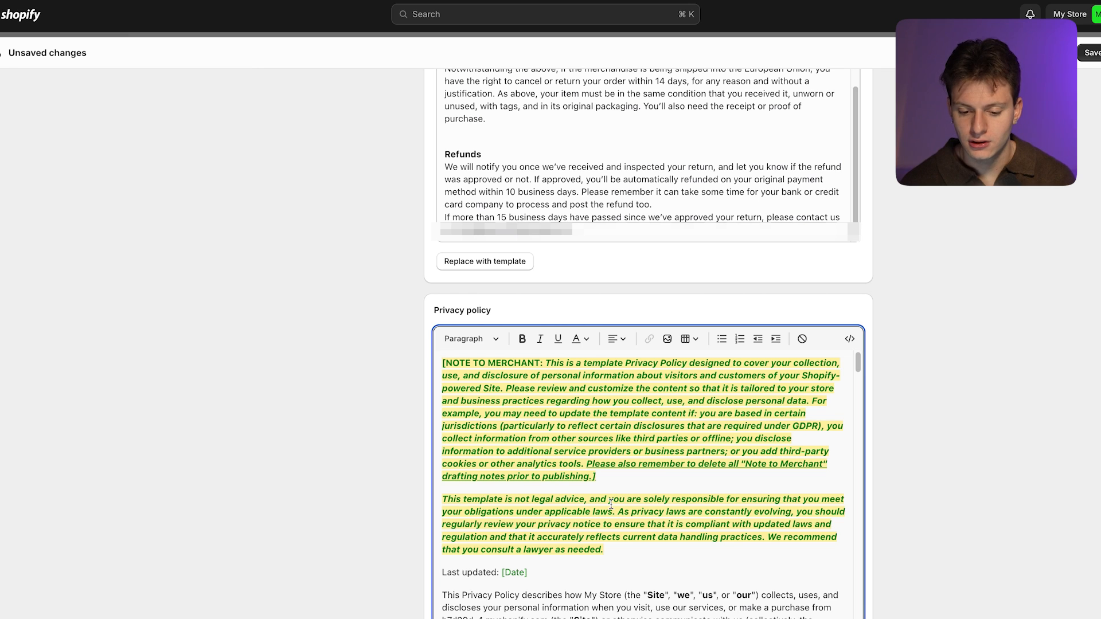
left_click_drag(604, 549, 465, 511)
key("BackSpace")
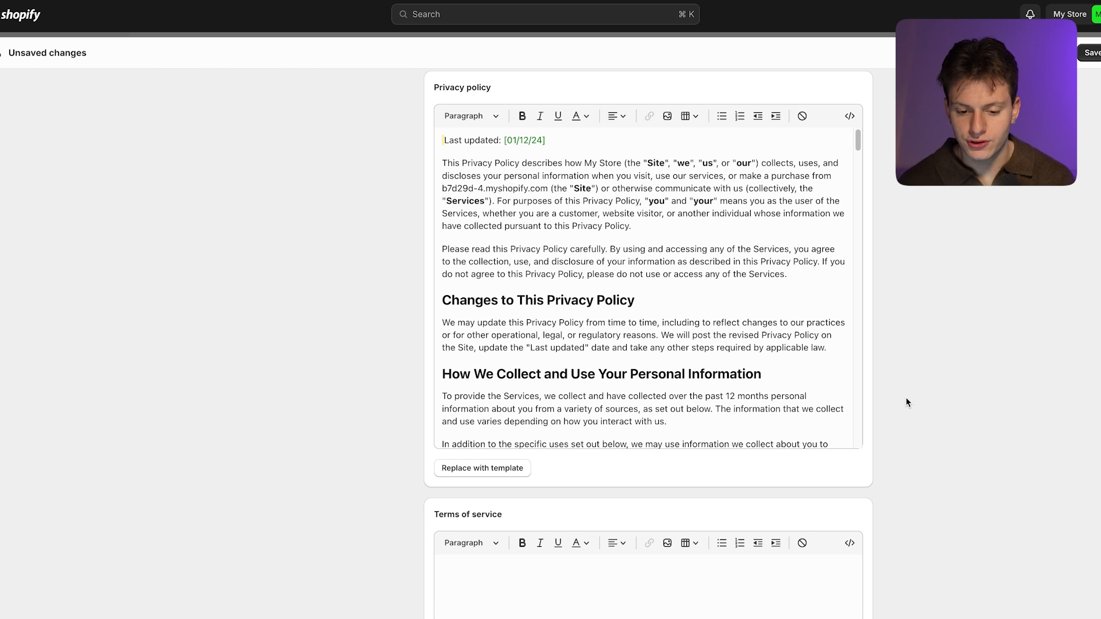
Step: Create the terms of service from the template
scroll(906, 397, "down", 5)
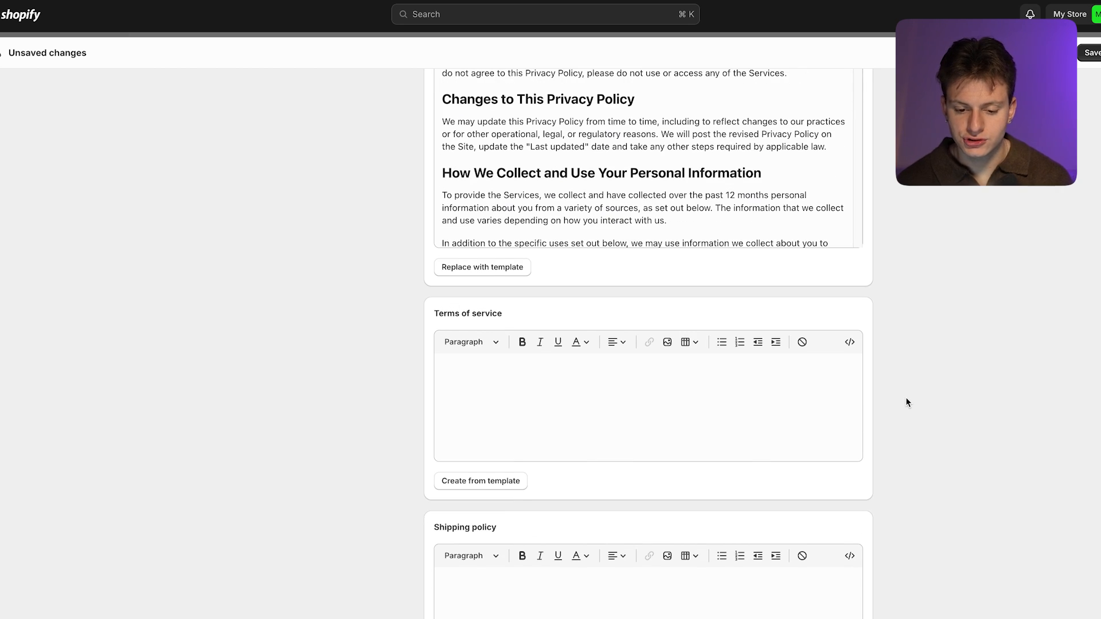
left_click(495, 427)
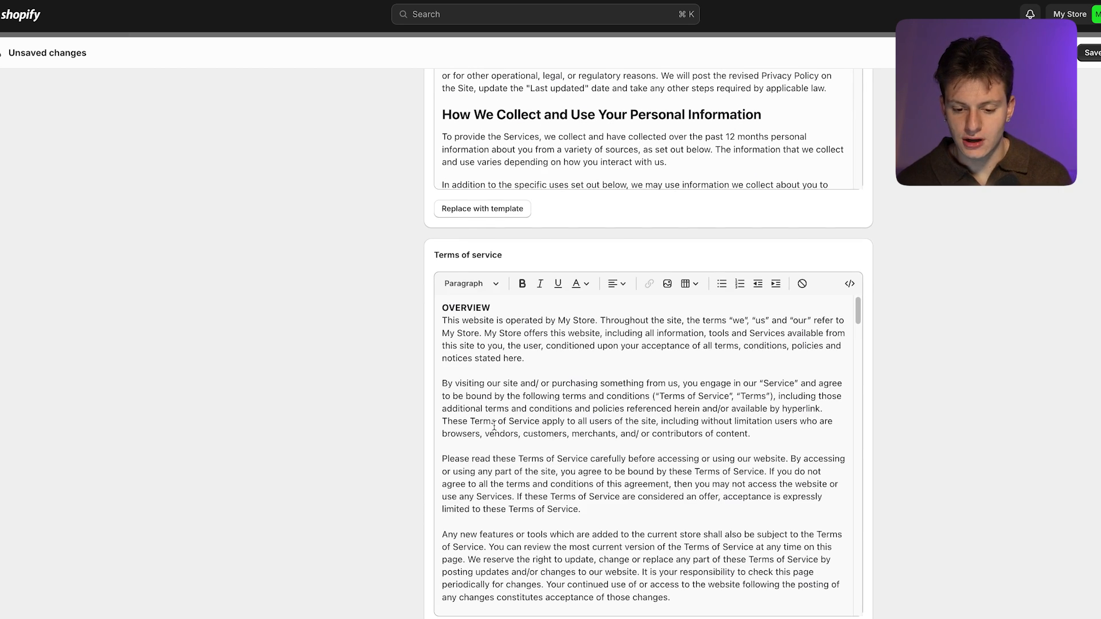
scroll(495, 427, "down", 3)
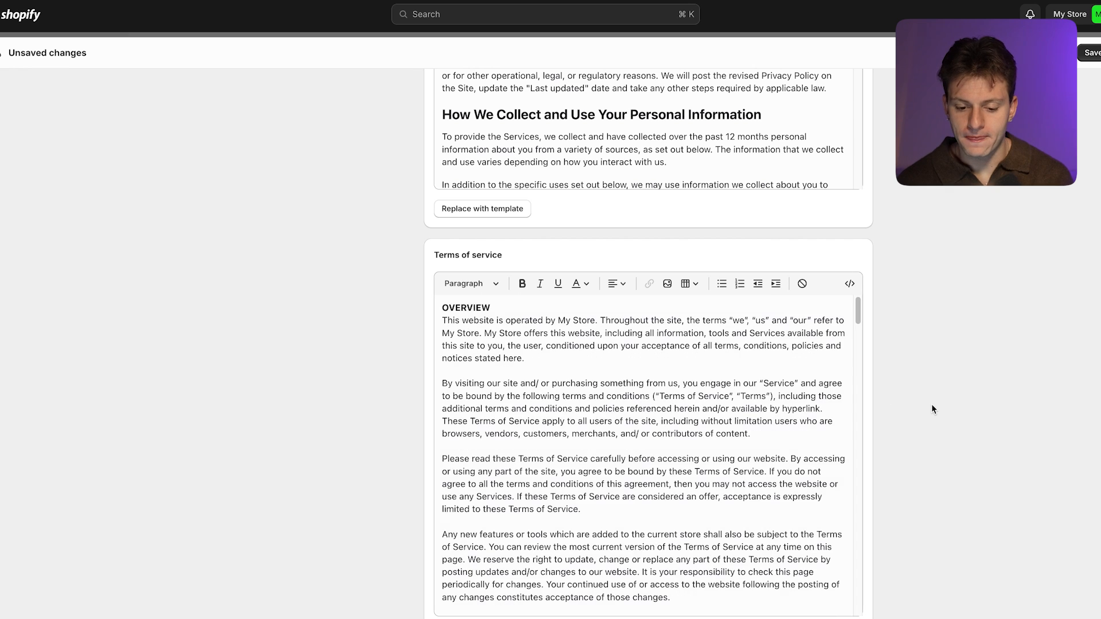
Step: Begin the shipping policy with "At MyScrub Gun, we strive to make sure customer satisfaction is our #1 priority."
scroll(932, 403, "down", 5)
scroll(932, 409, "down", 3)
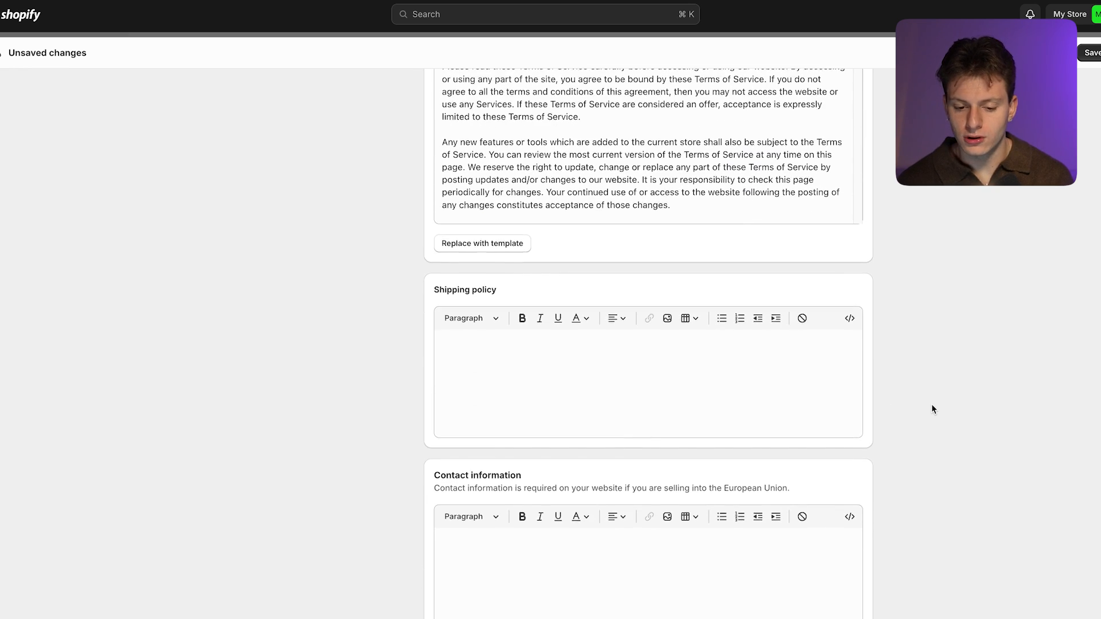
scroll(931, 409, "down", 2)
left_click(574, 275)
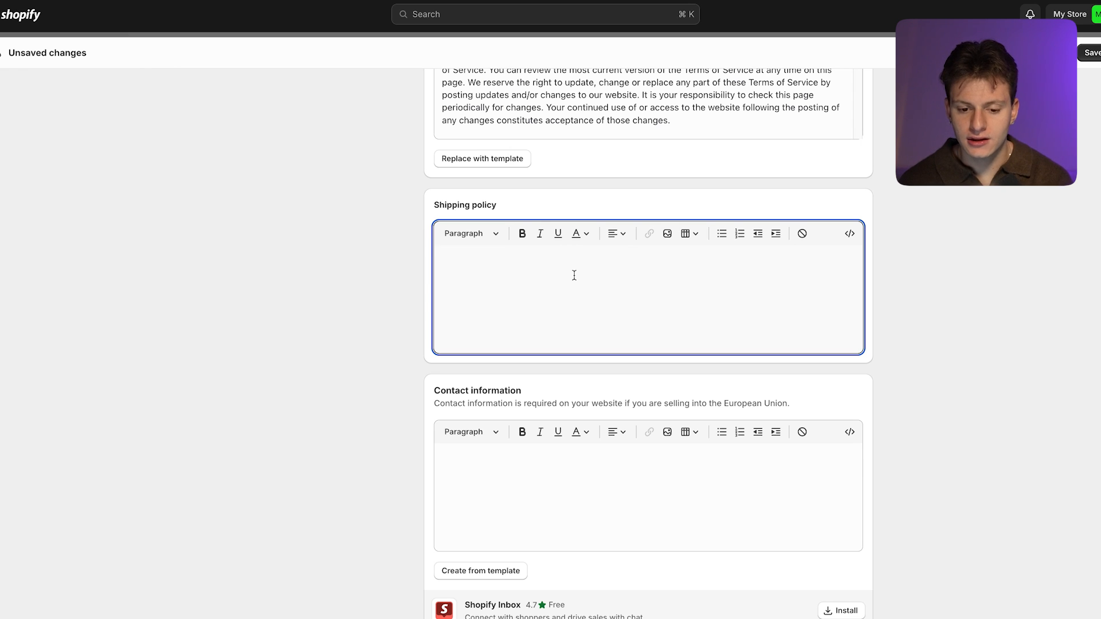
type("At MyS")
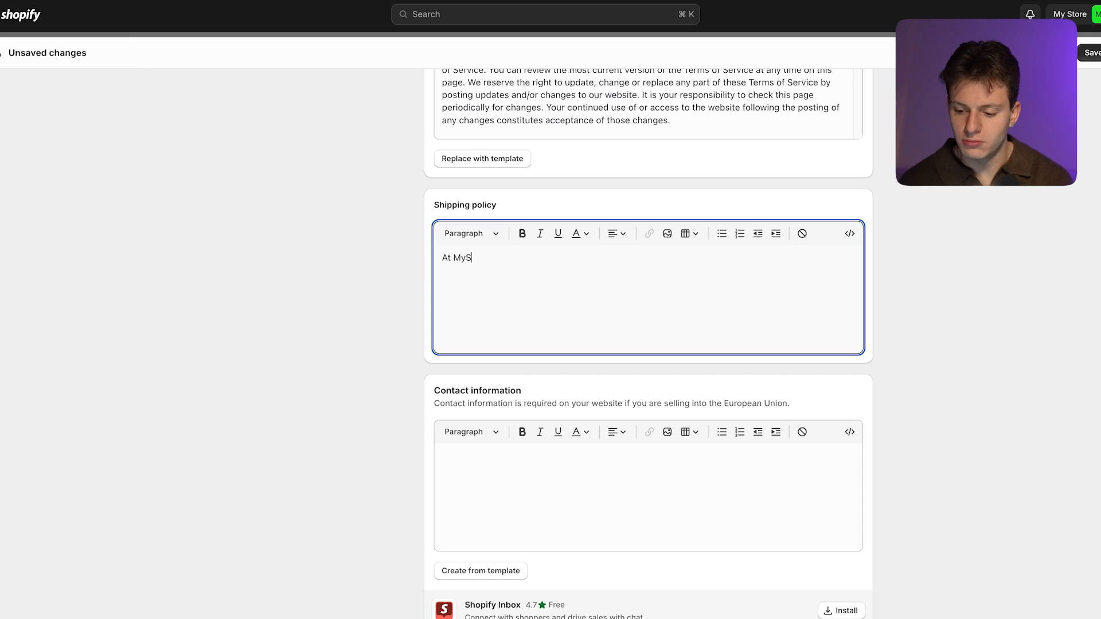
type("crub Gun, we strive to make sure cu")
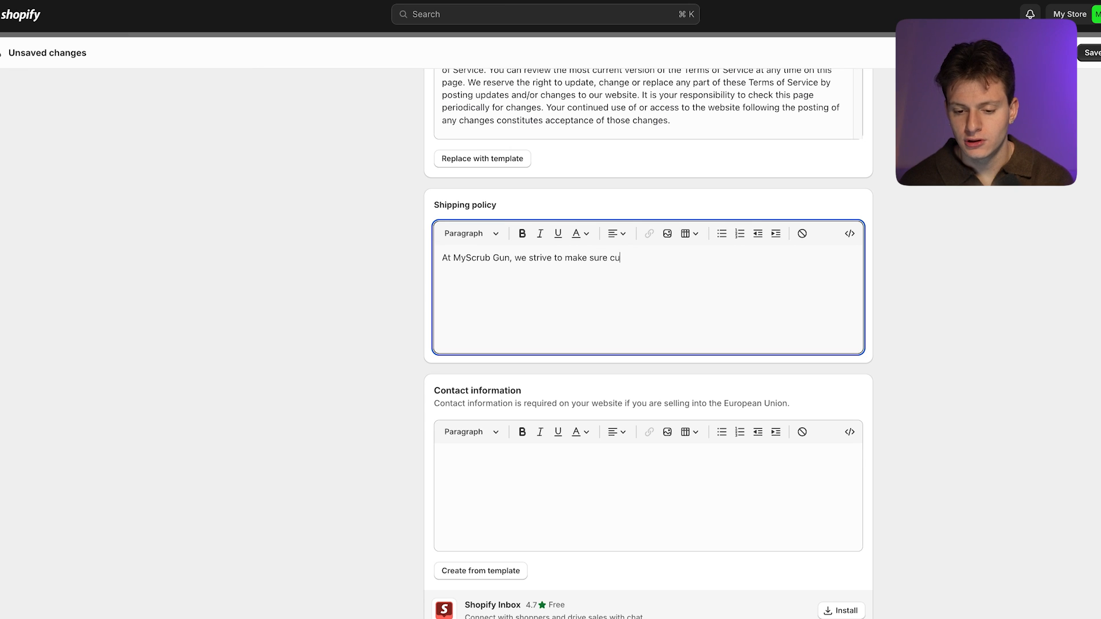
type("stomer satisfaction is our")
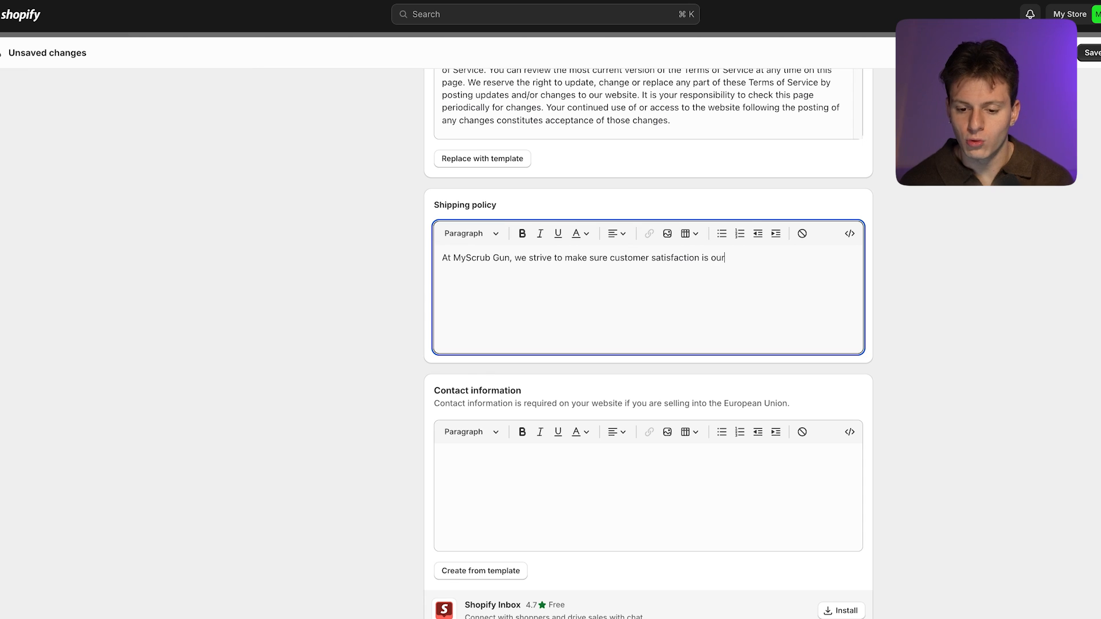
type(" #1 priority")
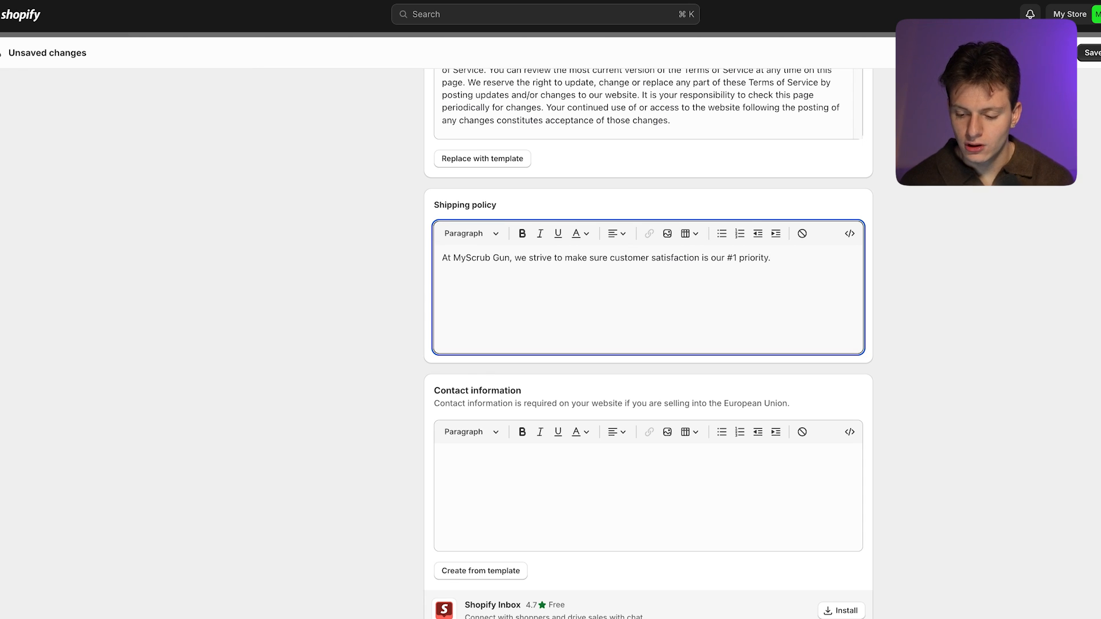
type(".")
Step: Add a second shipping policy paragraph stating that most orders process in 1-3 business days and shipping typically takes 5-10 business days
key("Return")
type("Most ord")
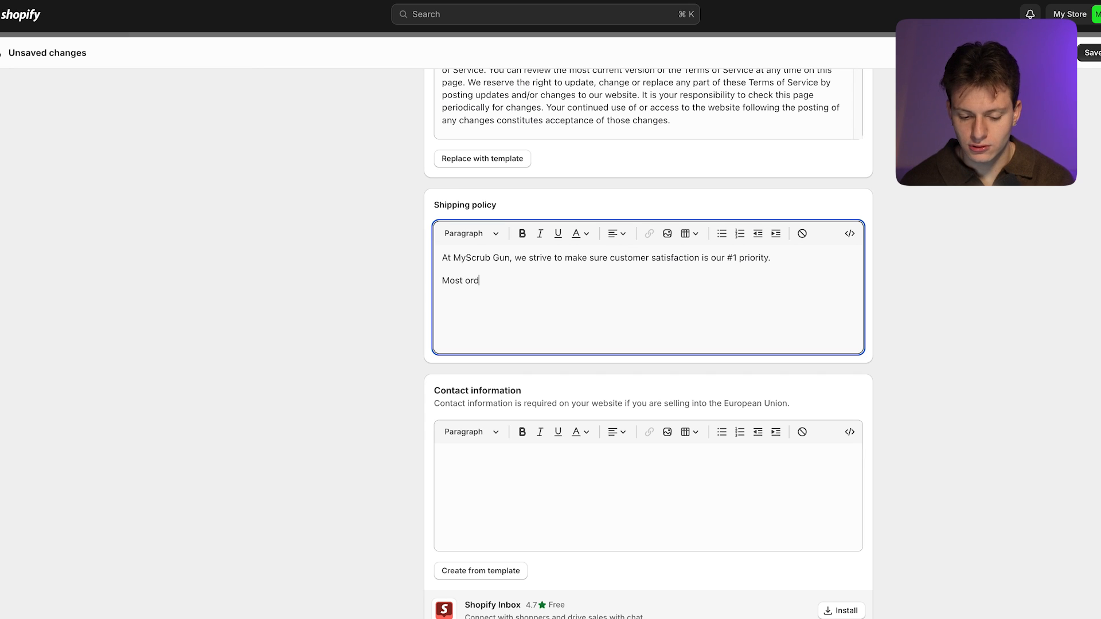
type("ers are pre")
type("ceesed in 10")
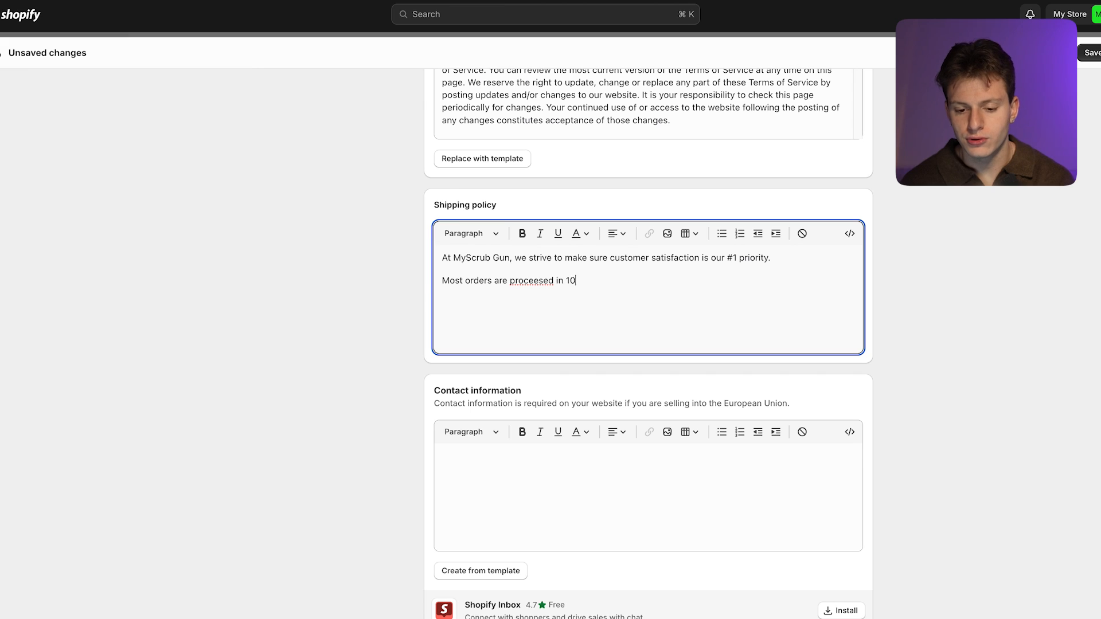
key("BackSpace")
type("-2 b")
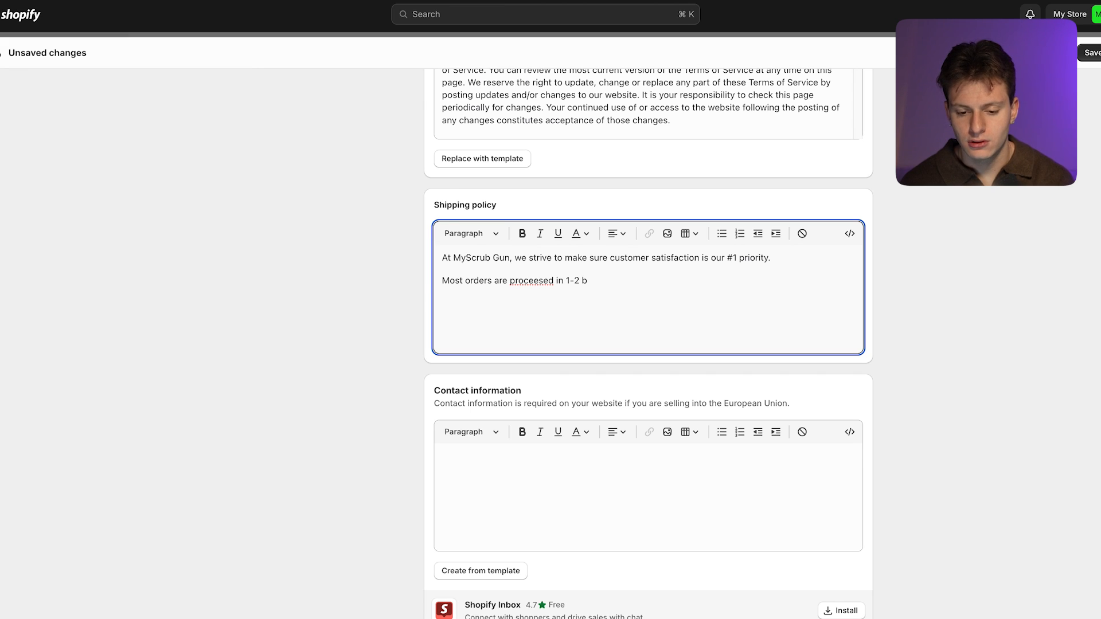
key("BackSpace")
key("BackSpace")
key("BackSpace")
type("3 business d")
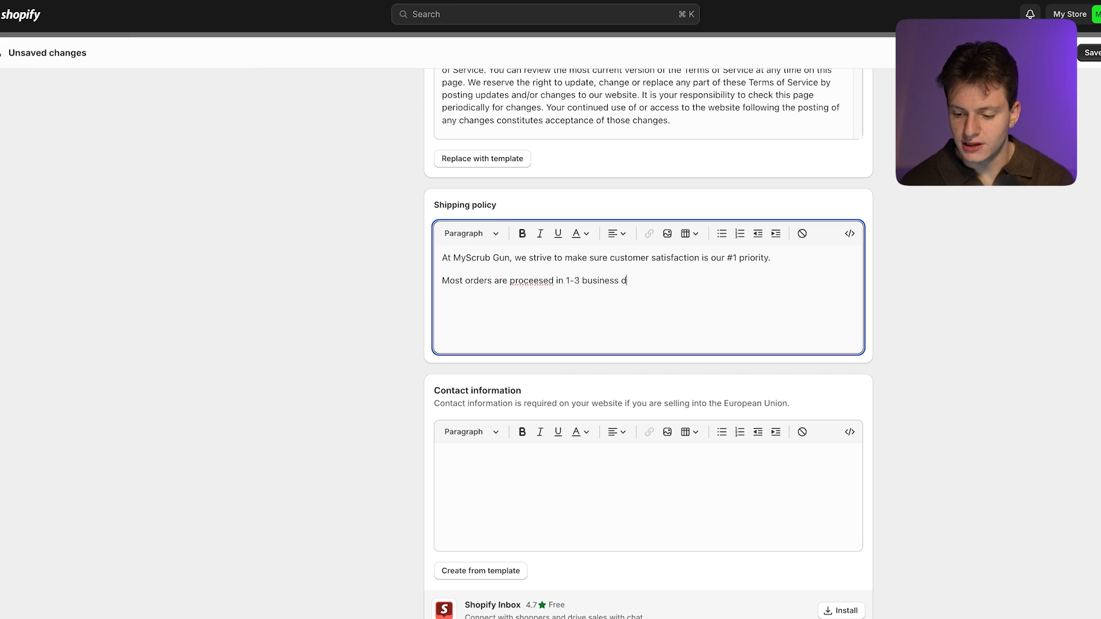
type("ays and shippi")
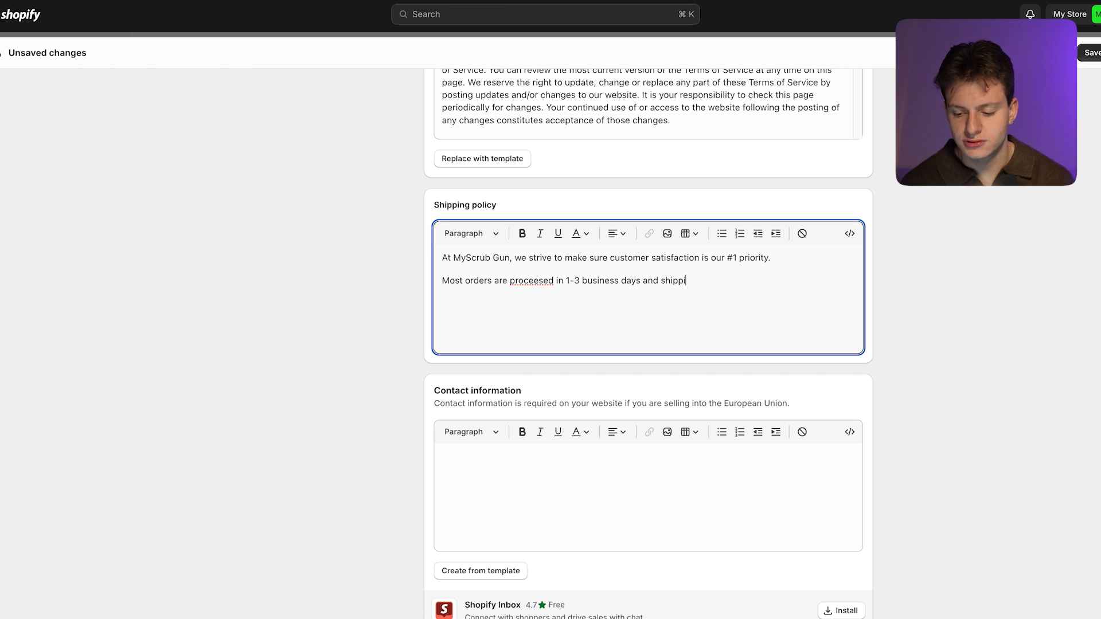
type("ng times typically tak")
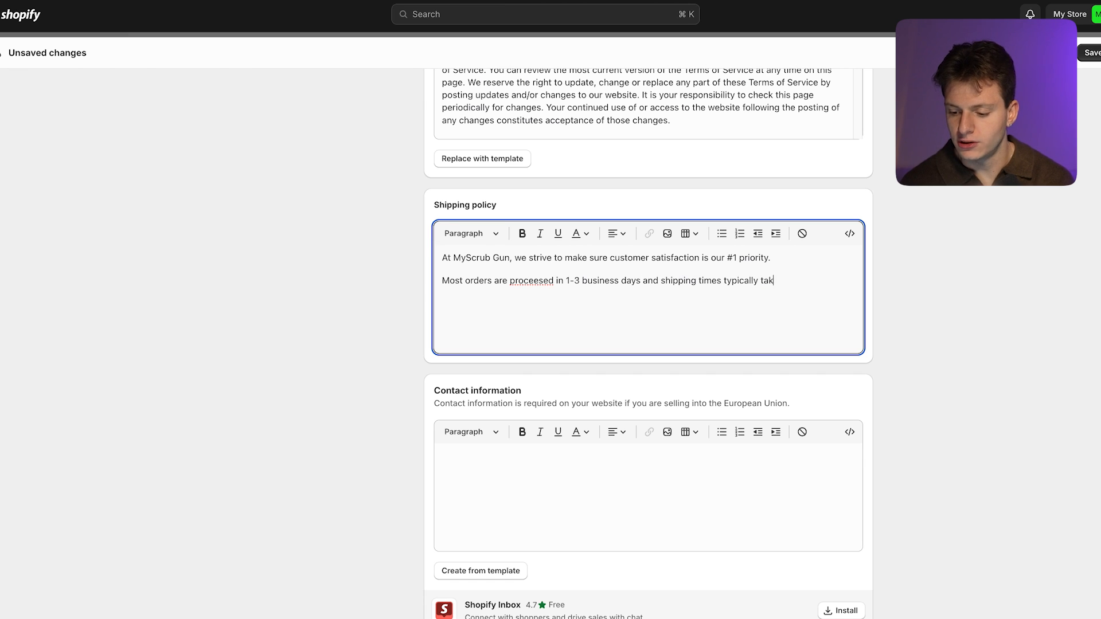
type("es anywhere from 5-10 business days. As always, if you havae any qestion")
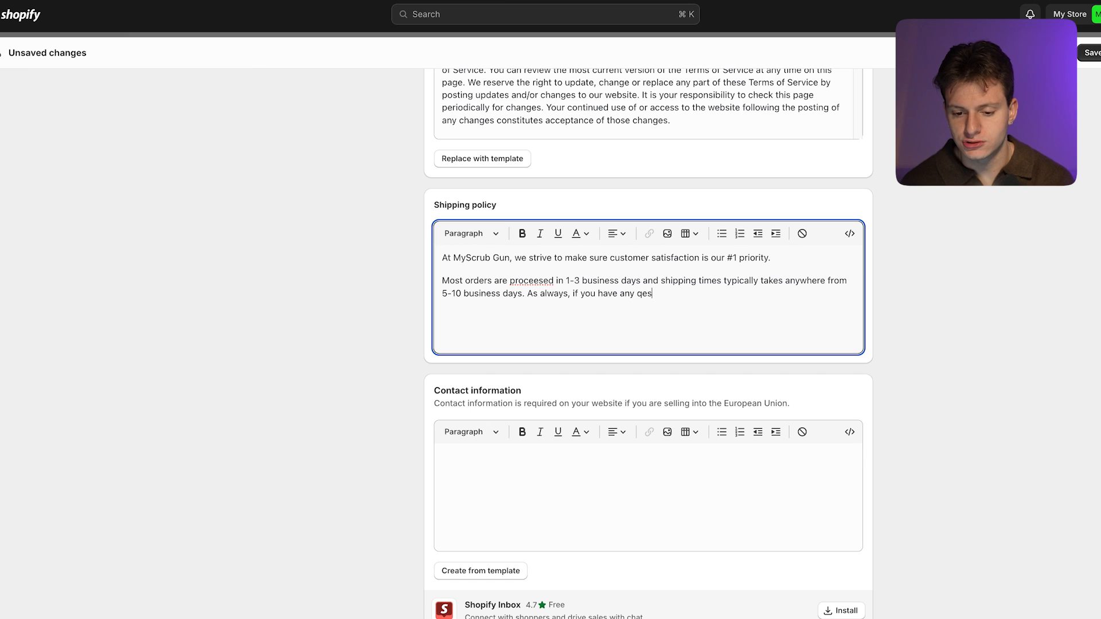
Step: Complete the shipping policy's closing sentence, inviting customers with questions about their order to get in touch through the Contact Us page
key("BackSpace")
key("BackSpace")
key("BackSpace")
key("BackSpace")
key("BackSpace")
type("uestions")
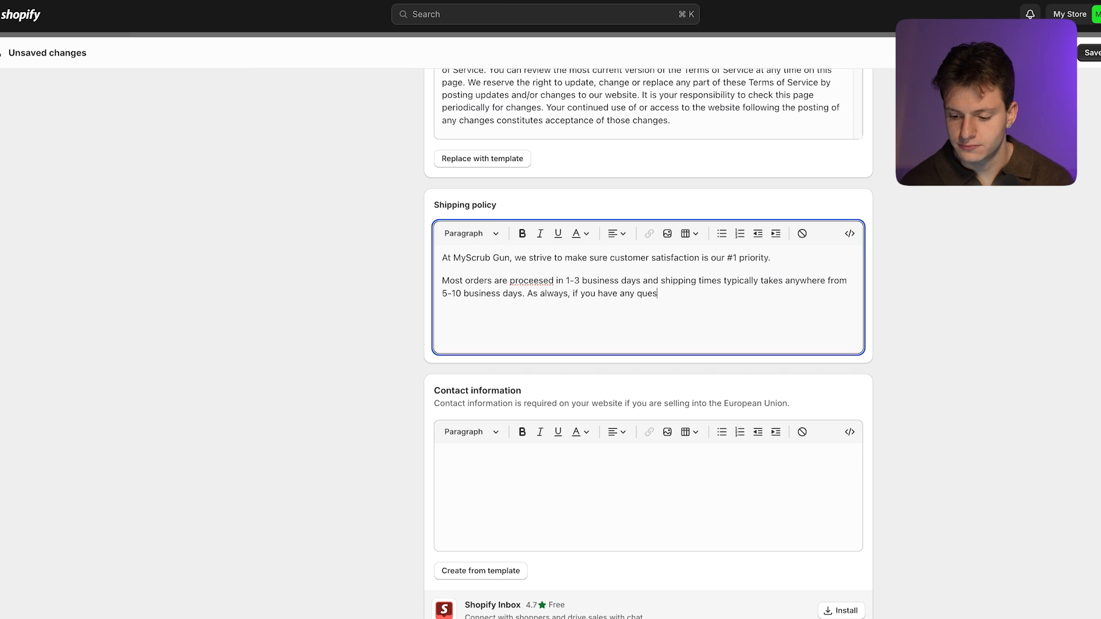
type(" about ")
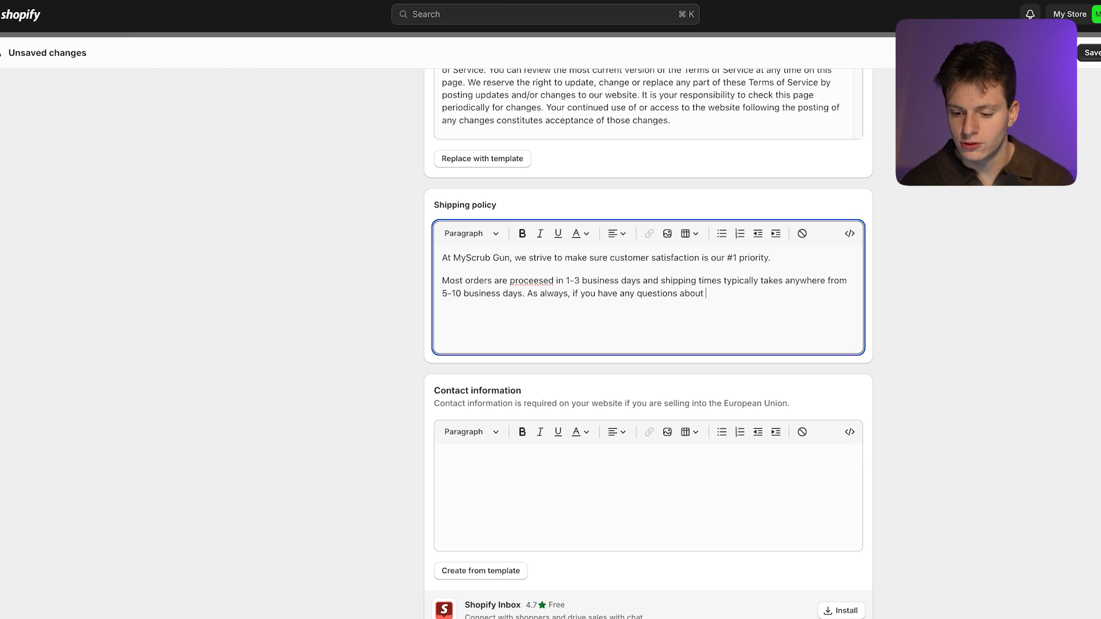
type("your order, do not hestitate to cont")
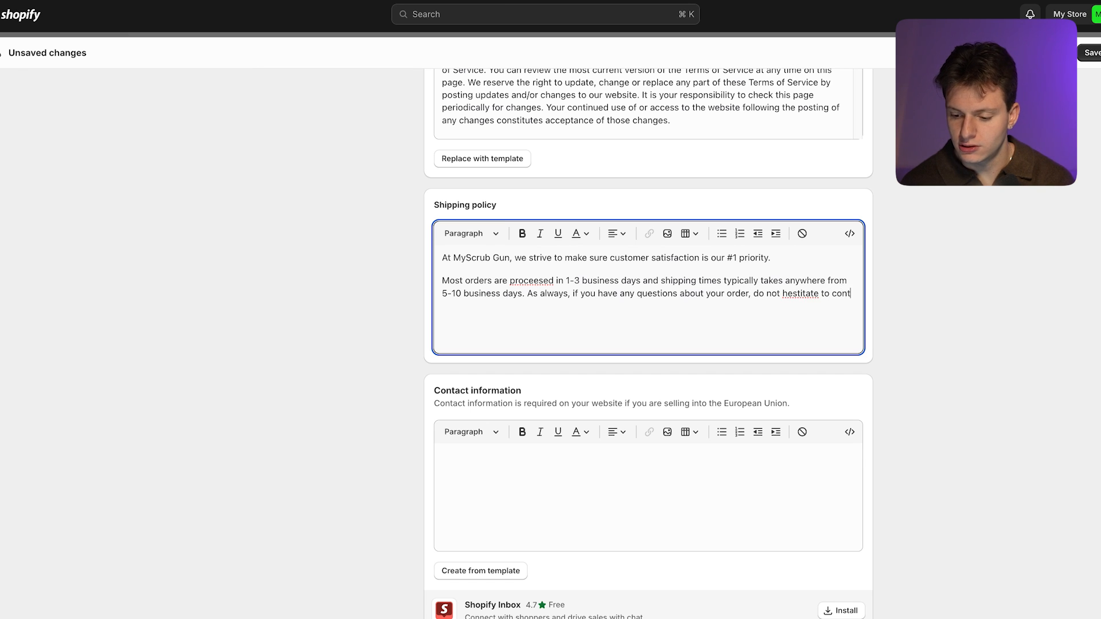
type("act us through our Contact Us page")
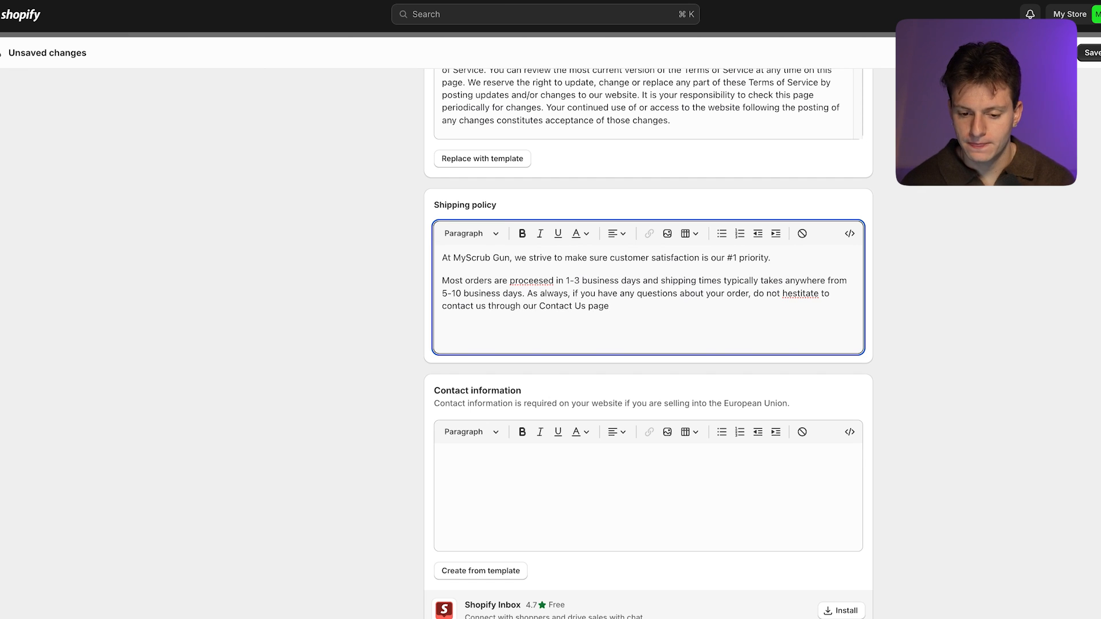
Step: Correct "proceesed" to "processed" in the shipping policy and end its last sentence with a period
double_click(545, 281)
right_click(545, 281)
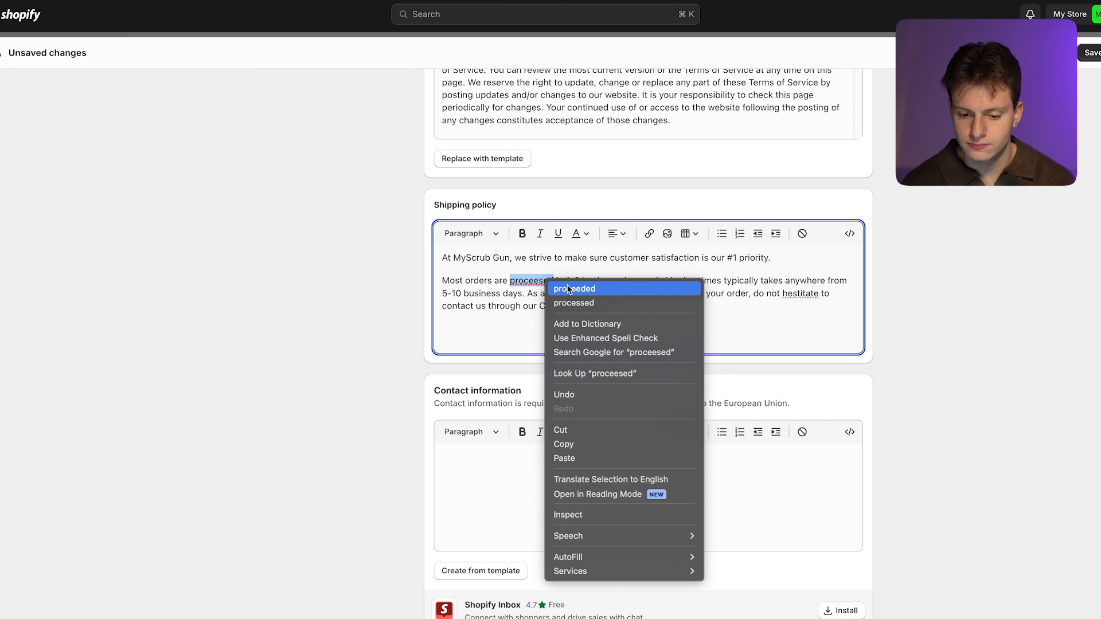
left_click(572, 303)
left_click(625, 308)
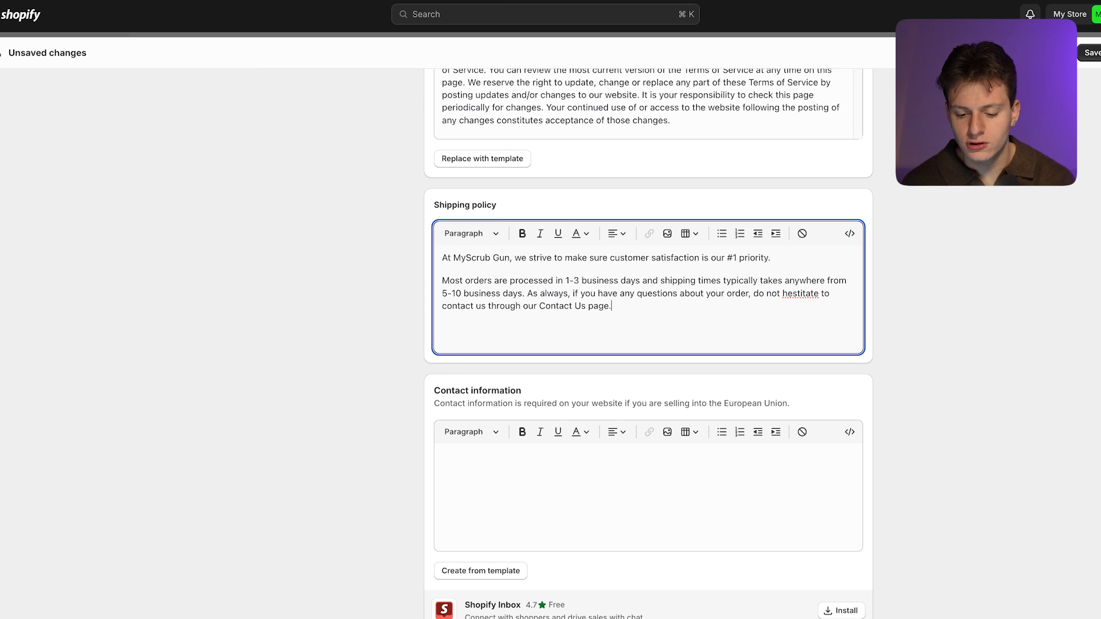
Step: Start a new shipping policy paragraph with the note "*Due to extremely high demand for our MyScrubGun 2.0"
key("Return")
key("Return")
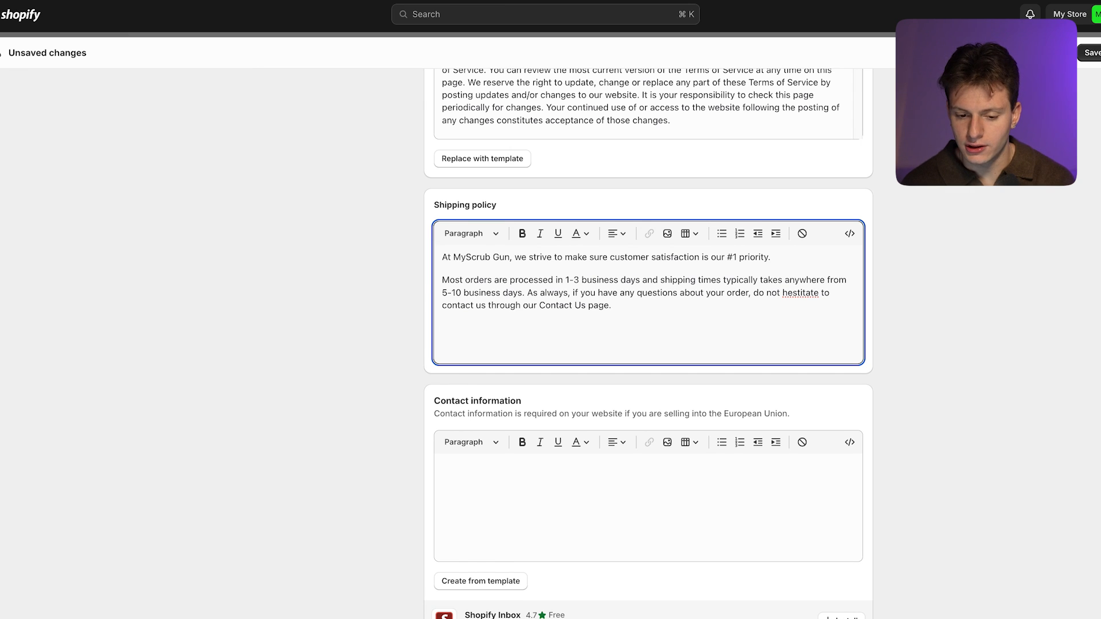
key("BackSpace")
key("BackSpace")
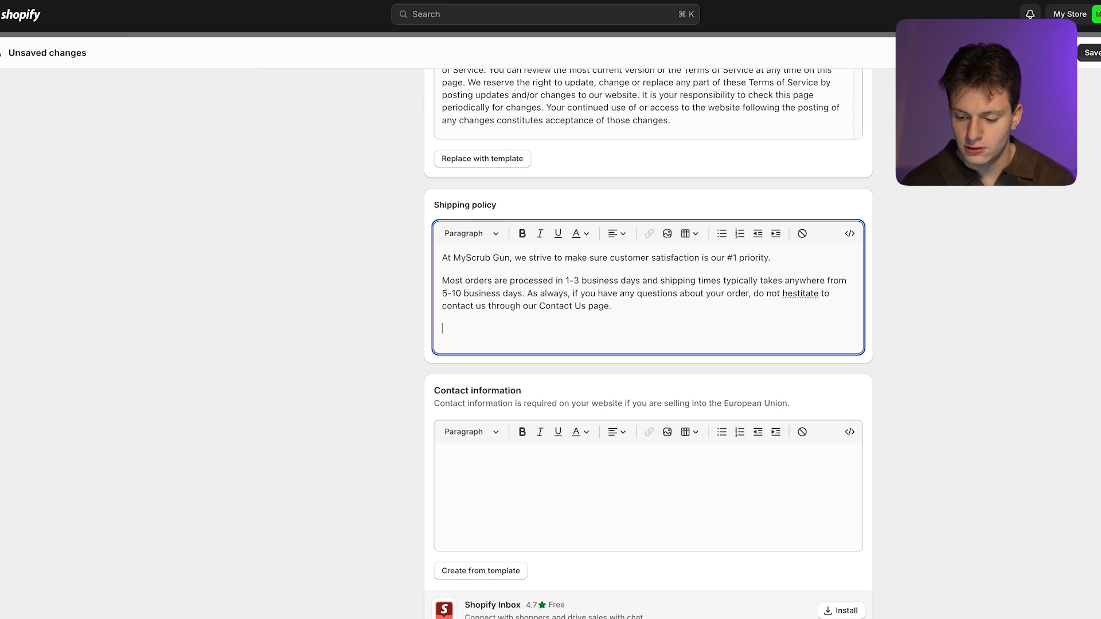
type("*Due to exy")
type("remley")
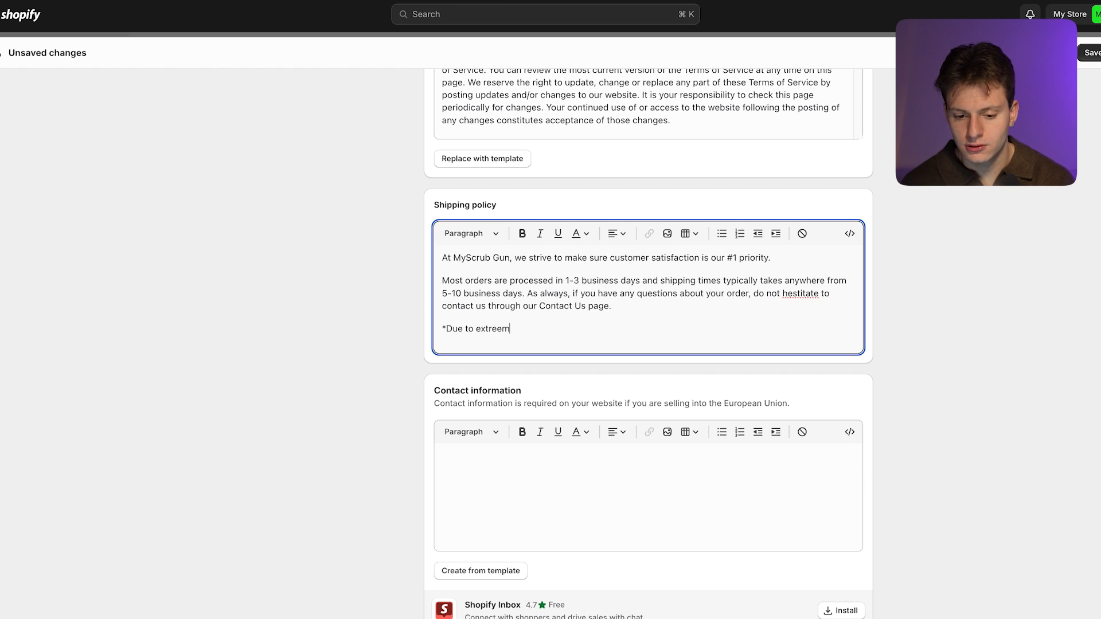
key("BackSpace")
key("BackSpace")
key("BackSpace")
key("BackSpace")
type("mely high demand for our My")
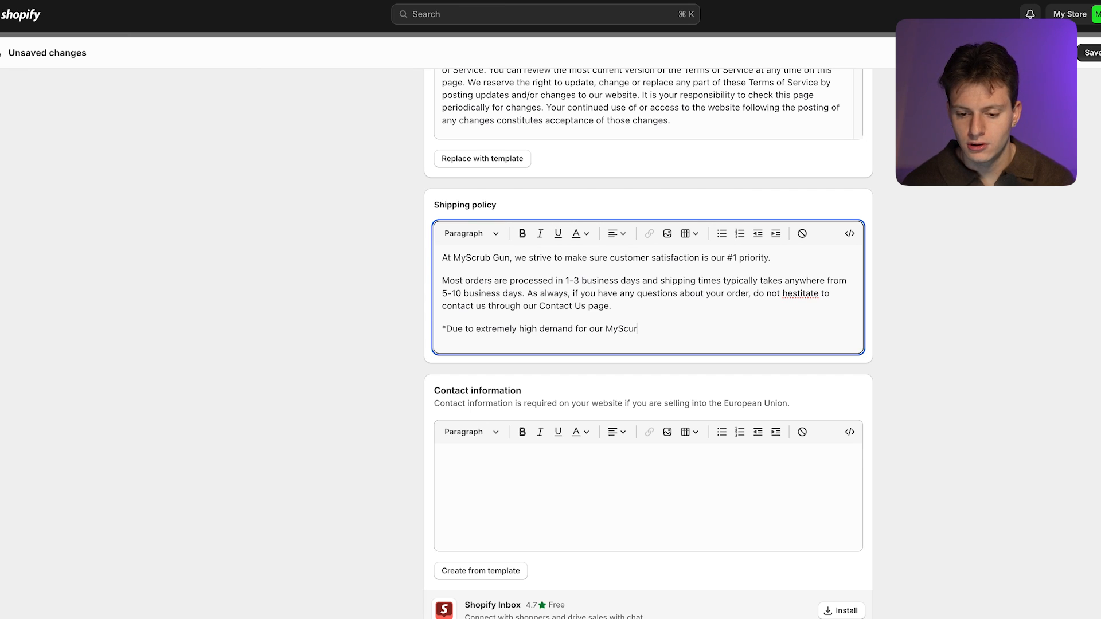
type("ScrubGun 2.0")
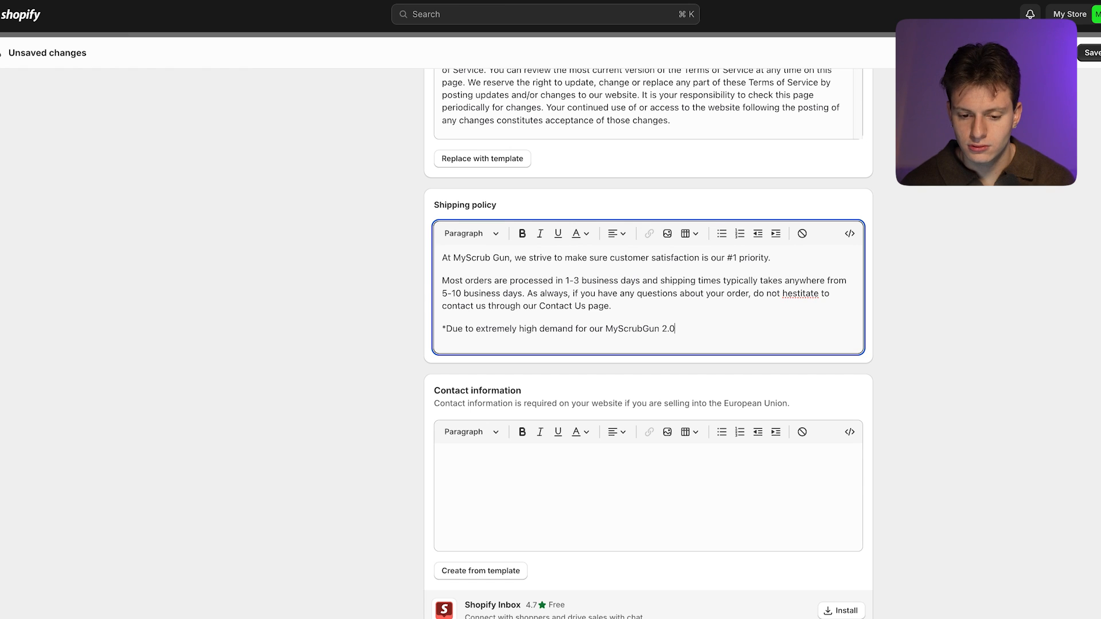
Step: Make the brand name "MyScrubGun" in the policy's first sentence and finish the note, saying some orders may be delayed and apologizing for the inconvenience
left_click(494, 258)
key("BackSpace")
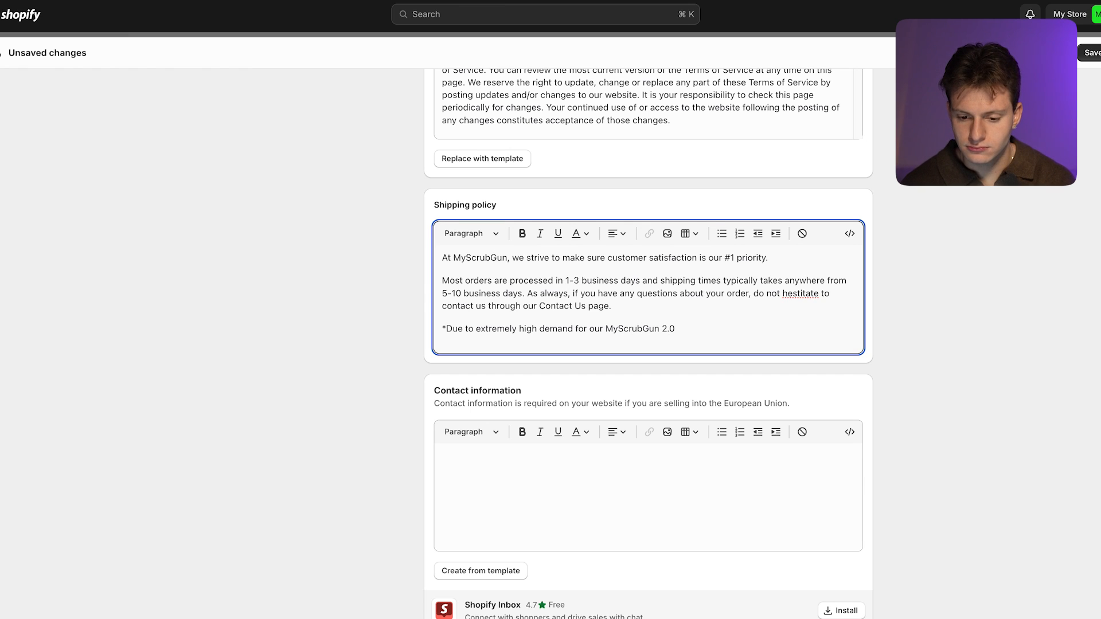
left_click(707, 338)
type(", some orders may be delyaed")
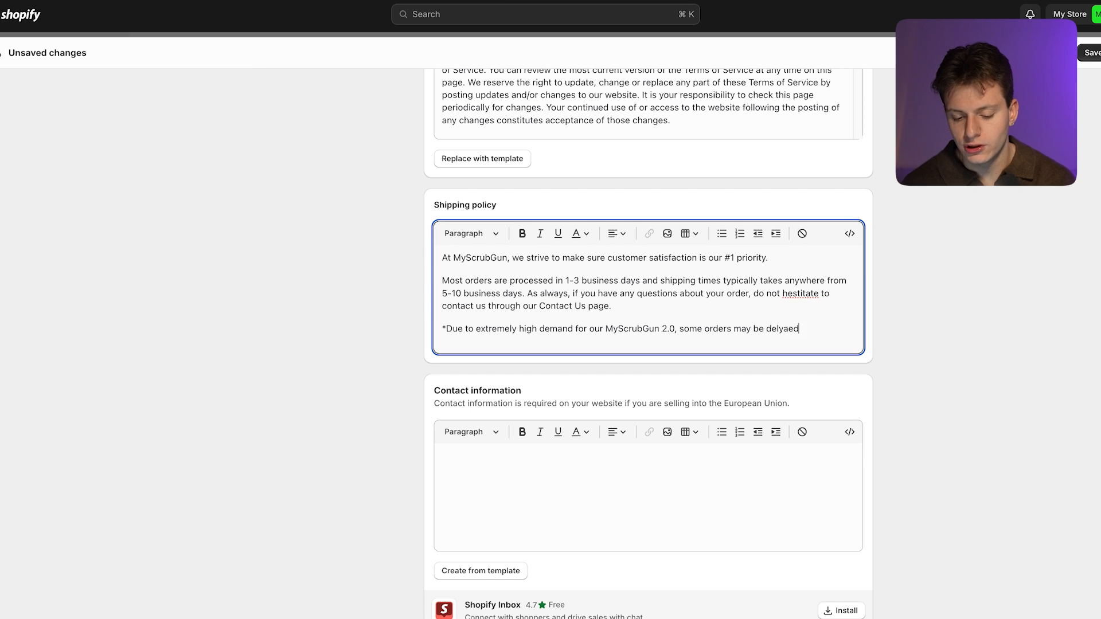
type(" and we apoligzie")
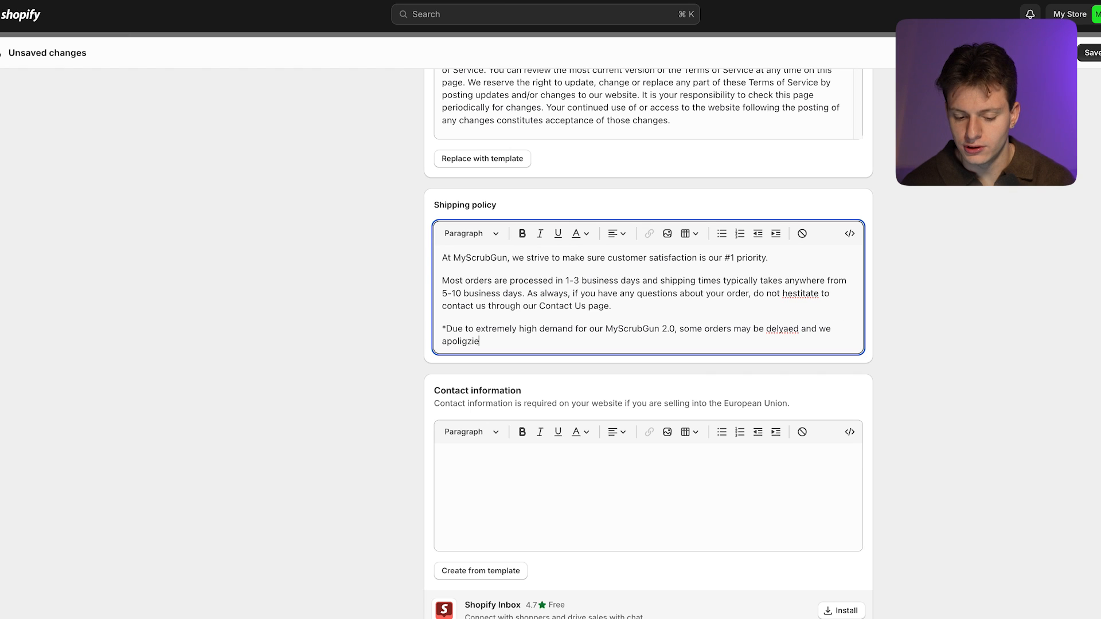
type(" for the incoivn")
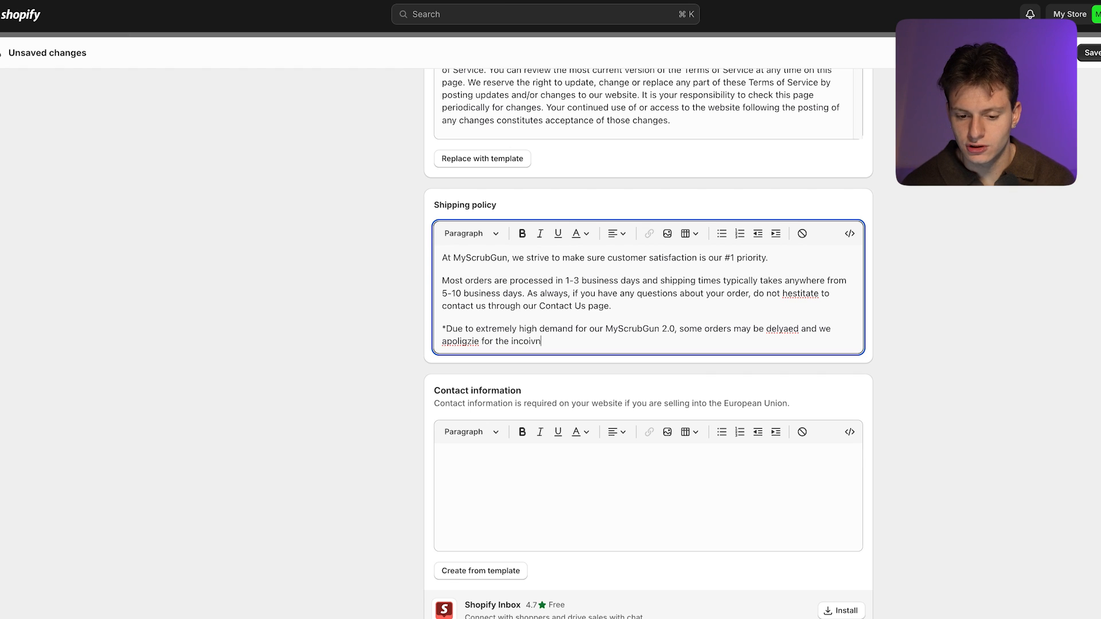
type("eince")
key("BackSpace")
key("BackSpace")
key("BackSpace")
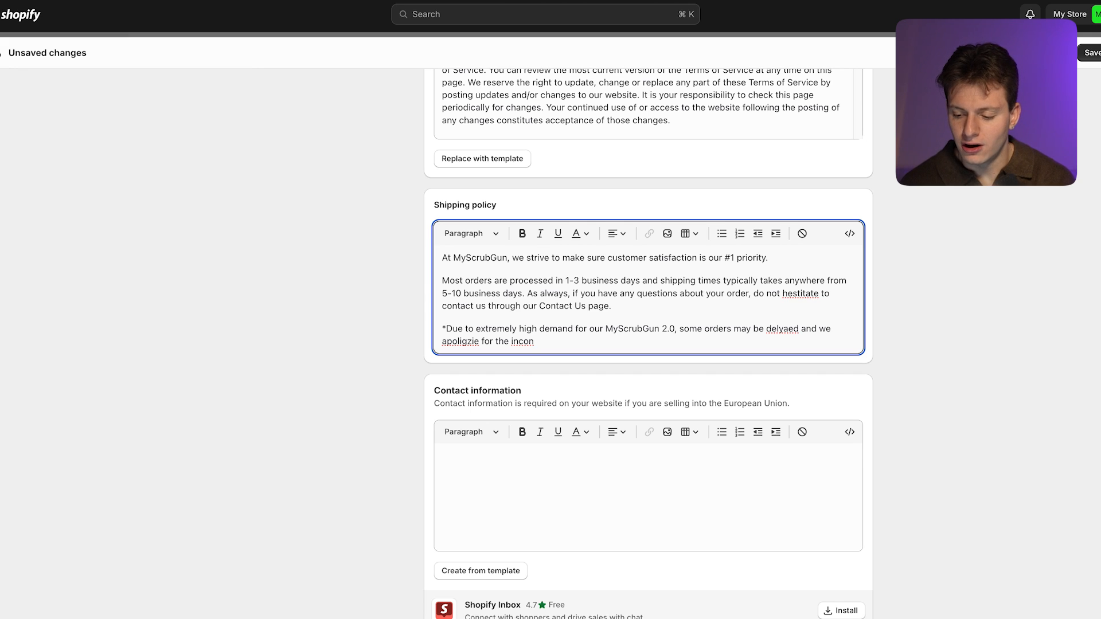
type("enice.")
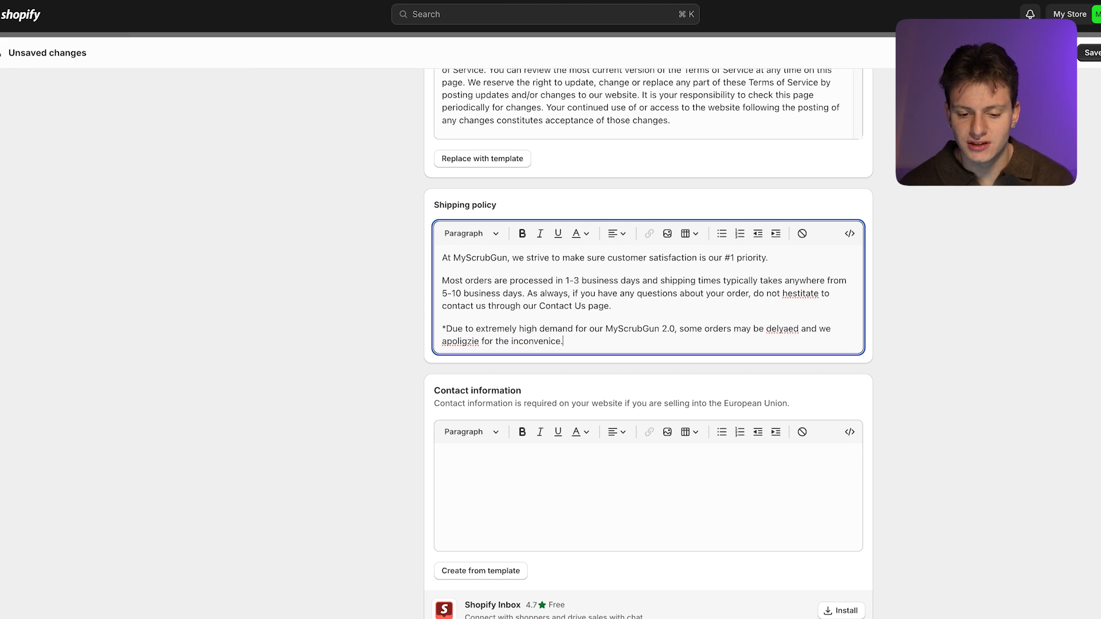
Step: Correct "apoligzie" to "apologize" in the shipping policy's delay note
left_click(480, 342)
key("BackSpace")
key("BackSpace")
key("BackSpace")
key("BackSpace")
key("BackSpace")
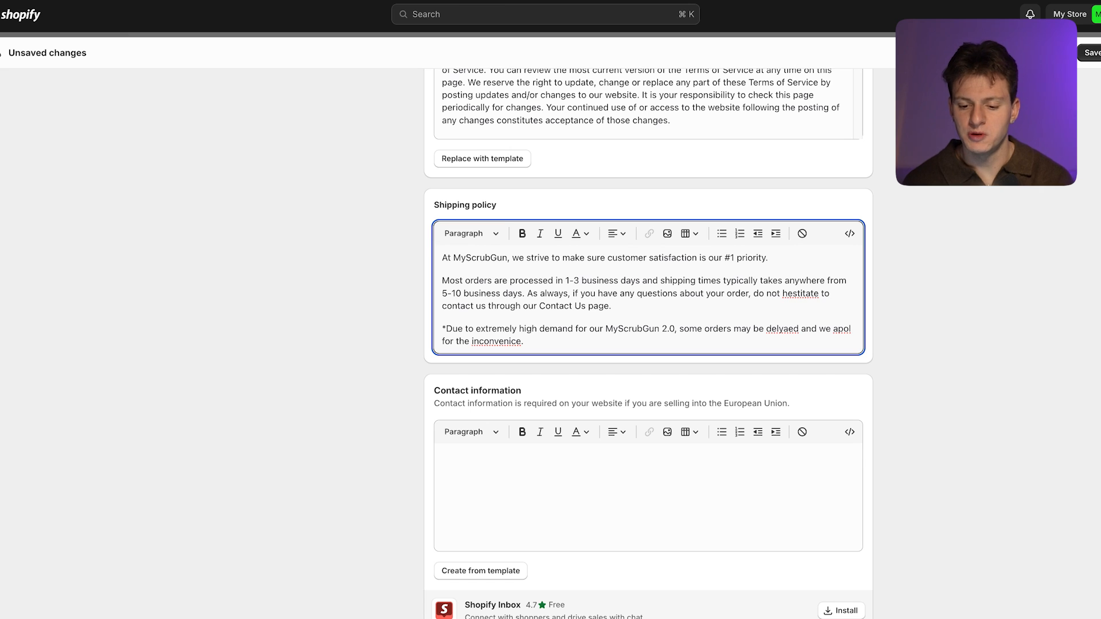
type("ogize")
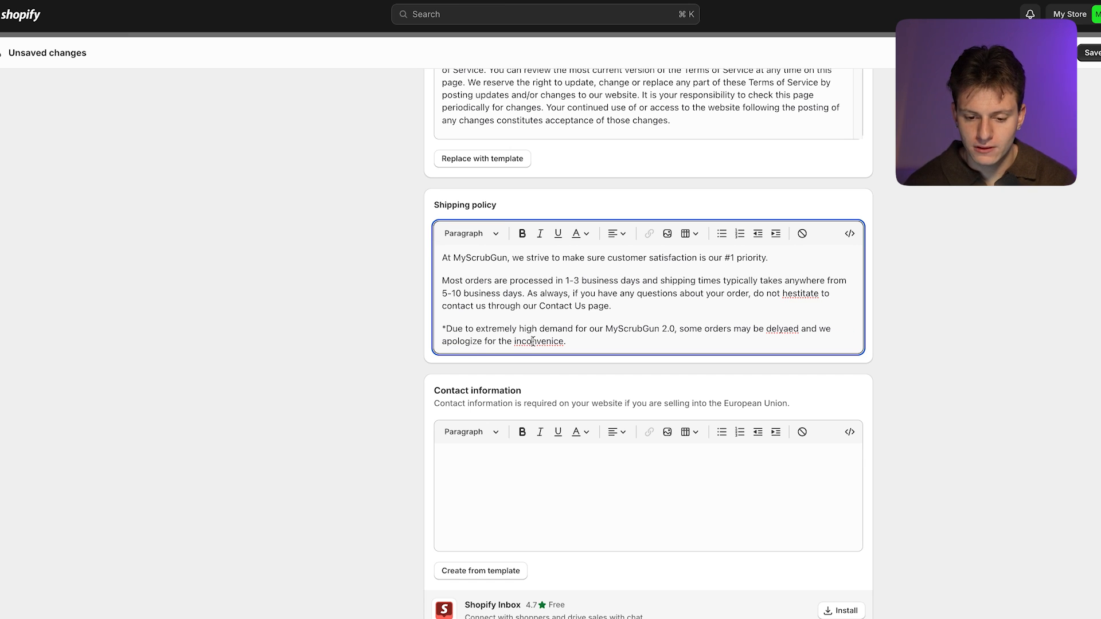
Step: In the shipping policy, correct the misspelled "inconvenience" and bold both "MyScrubGun" and "MyScrubGun 2.0"
right_click(533, 342)
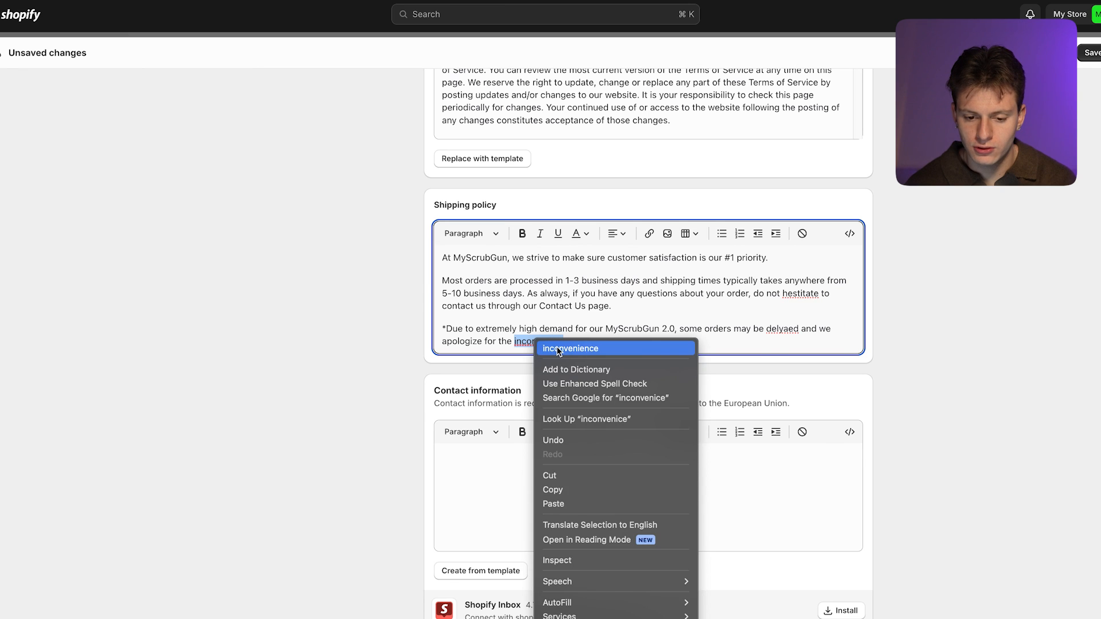
left_click(551, 349)
left_click_drag(508, 257, 453, 257)
key("super+b")
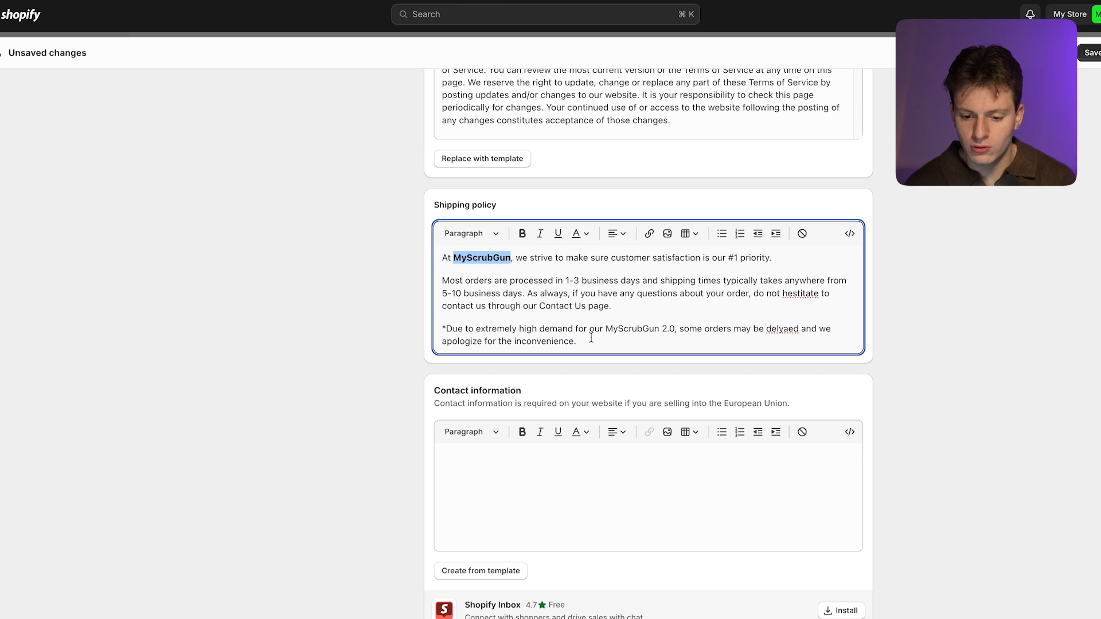
left_click(655, 330)
left_click(676, 329)
left_click_drag(675, 329, 608, 329)
key("super+b")
Step: Correct the misspelled words to "hesitate" and "delayed" in the shipping policy text
left_click(804, 296)
right_click(804, 296)
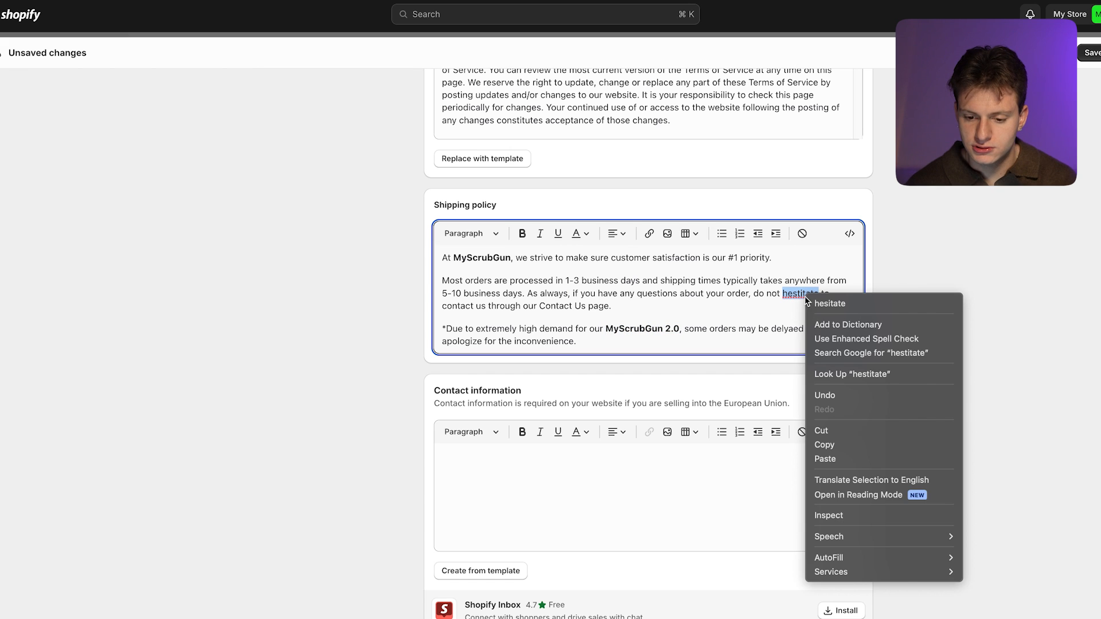
left_click(830, 304)
double_click(786, 329)
right_click(799, 329)
left_click(822, 332)
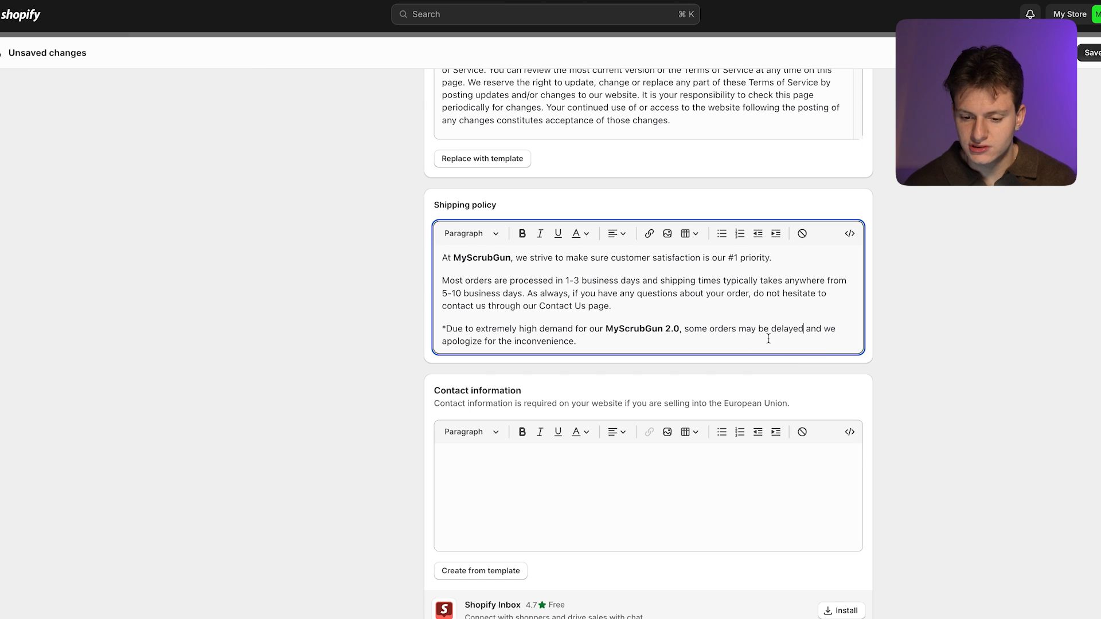
Step: Italicize "may" and make "delayed" bold italic in the shipping policy's delay notice, and save the policies
double_click(741, 331)
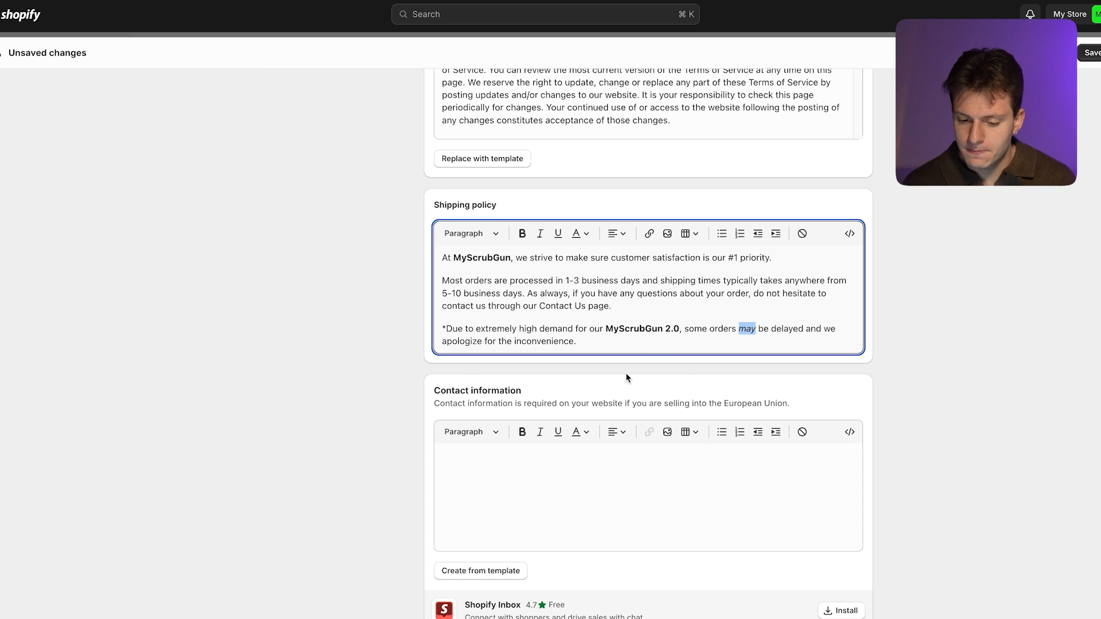
scroll(669, 321, "down", 1)
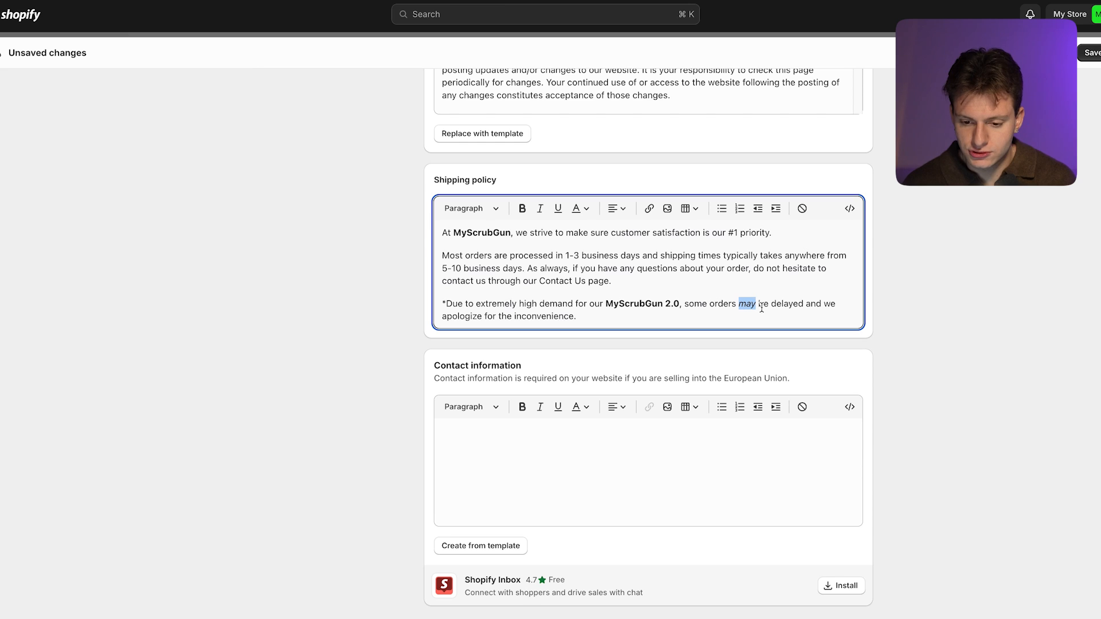
left_click_drag(811, 304, 770, 305)
key("ctrl+b")
key("ctrl+i")
scroll(860, 287, "down", 1)
left_click(935, 285)
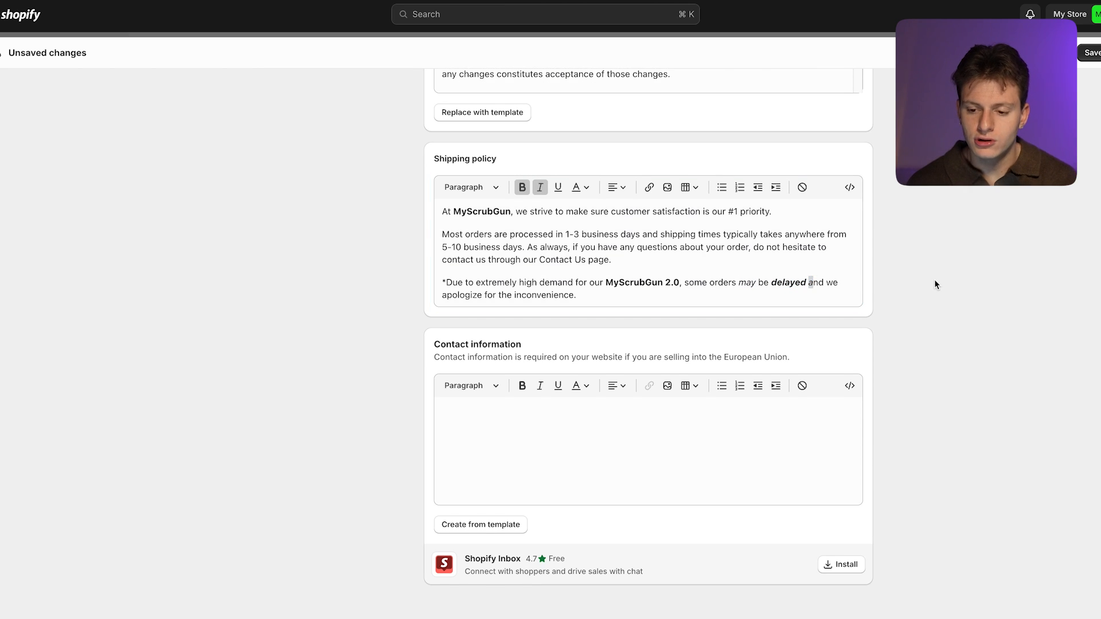
left_click(1088, 54)
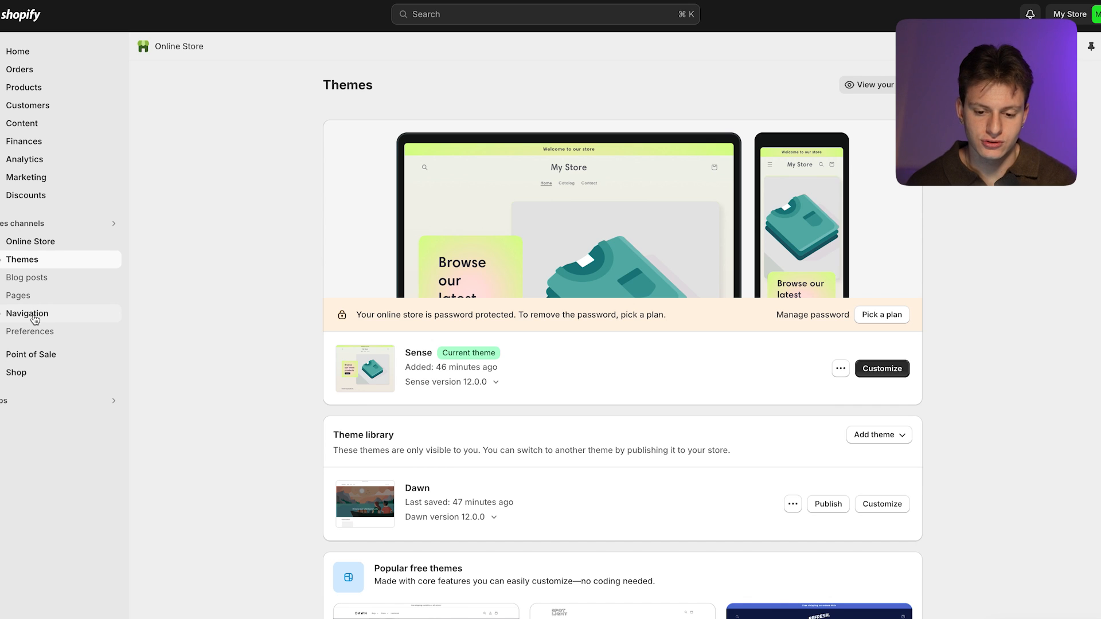
Step: Open the footer menu in the online store's navigation settings and start a new menu item
left_click(34, 317)
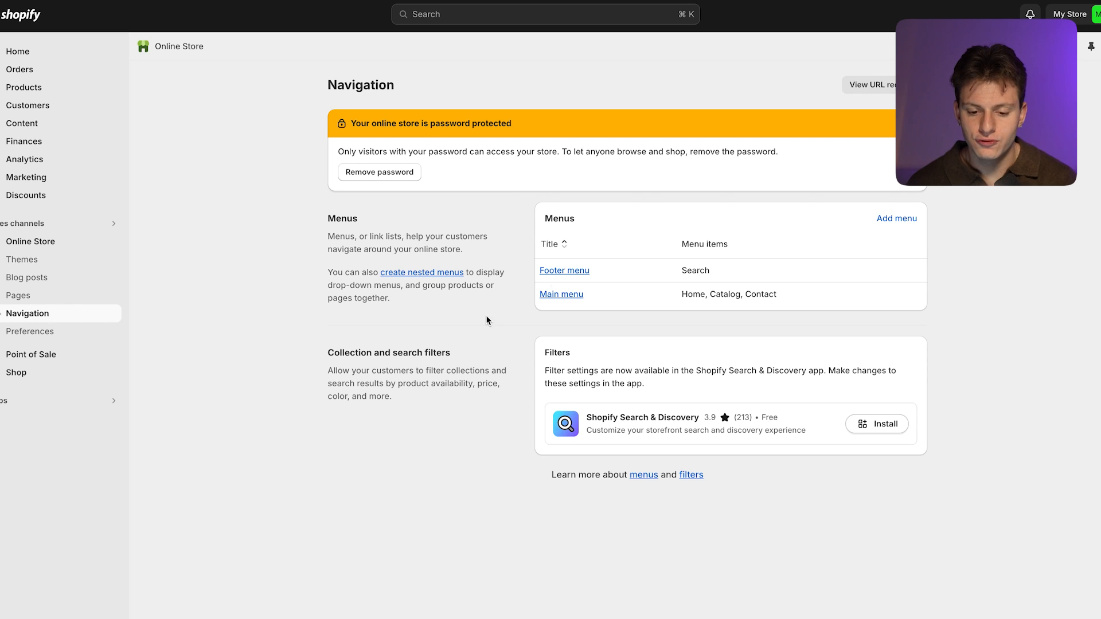
left_click(565, 270)
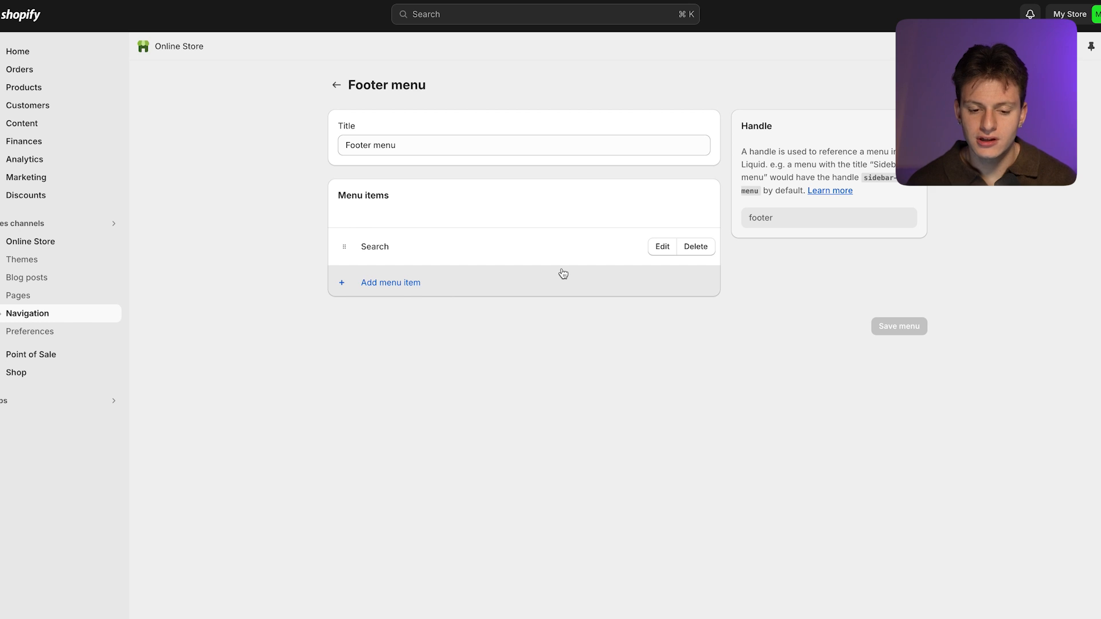
left_click(412, 283)
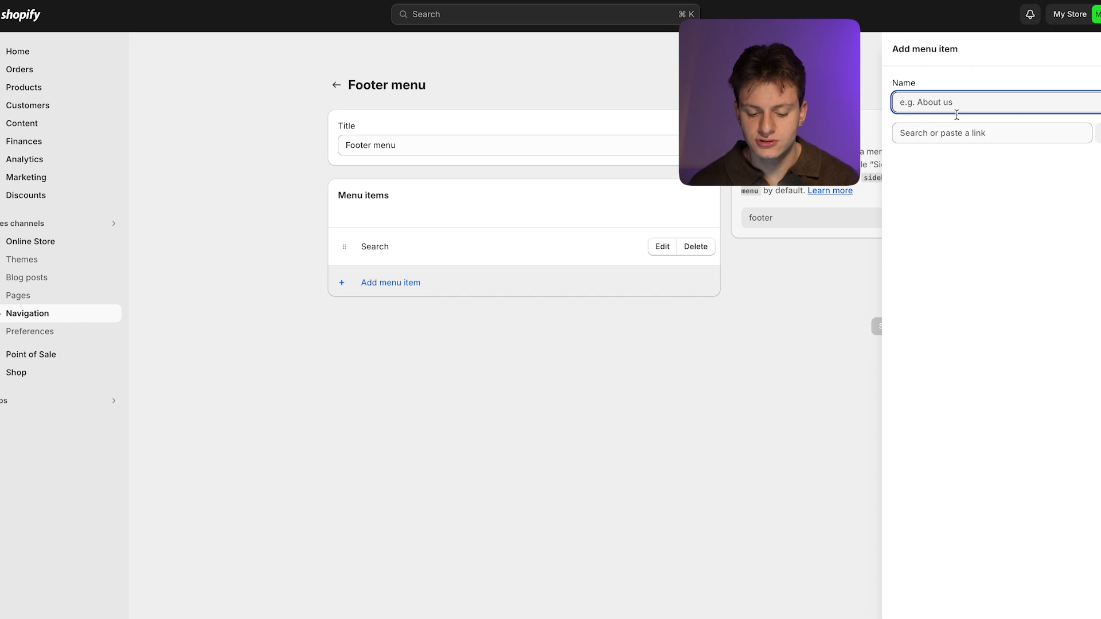
type("Terms")
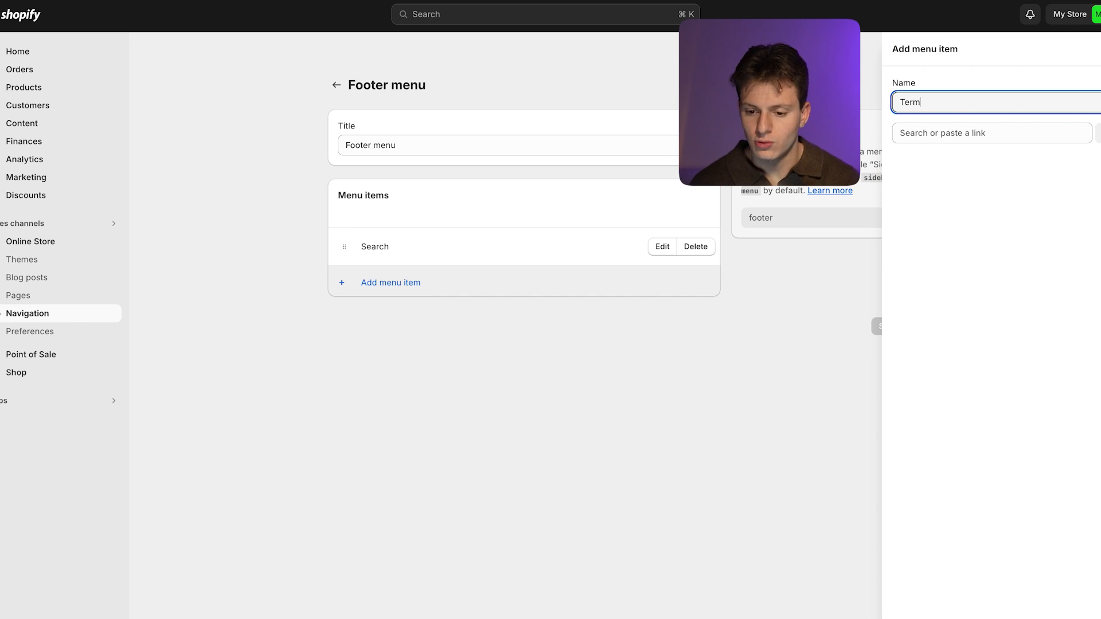
key("BackSpace")
key("BackSpace")
key("BackSpace")
key("BackSpace")
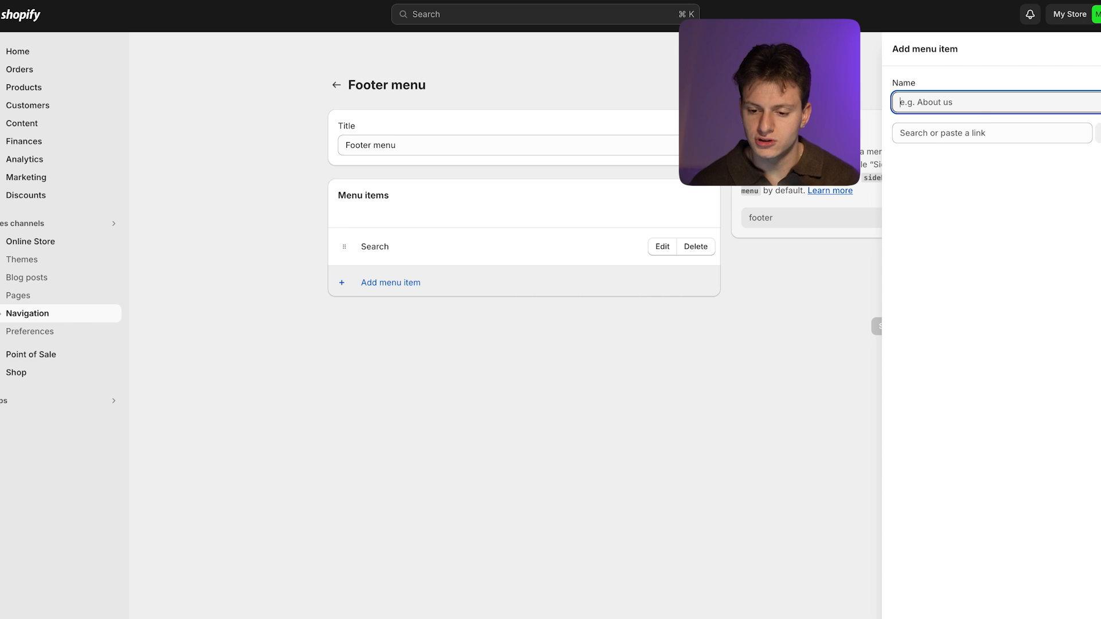
Step: Link the new footer menu item to the Privacy Policy and add it
left_click(968, 126)
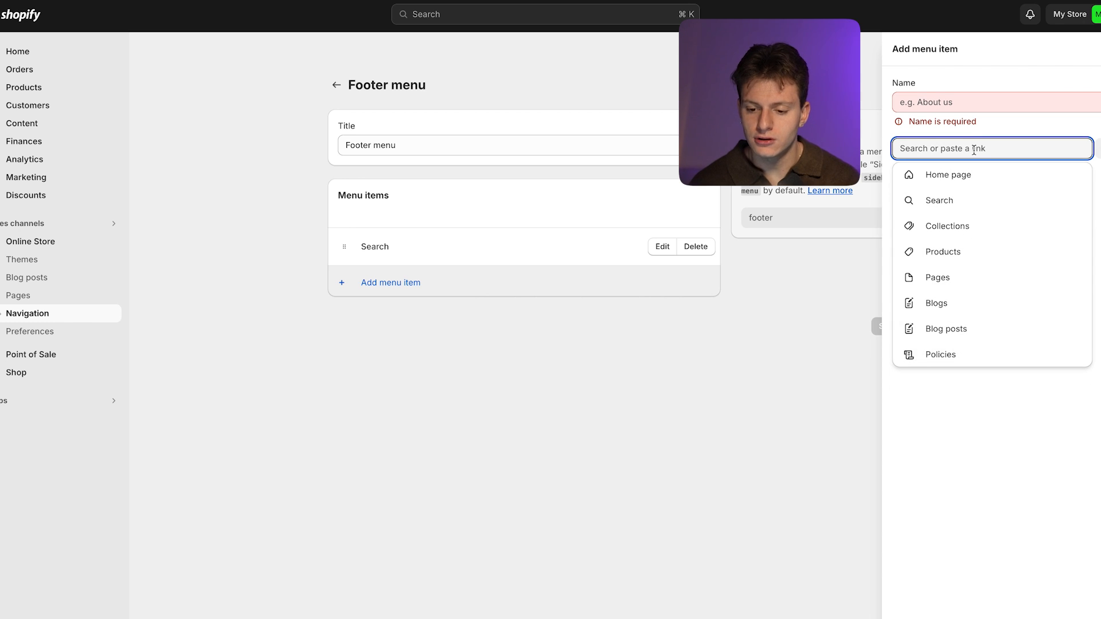
left_click(953, 357)
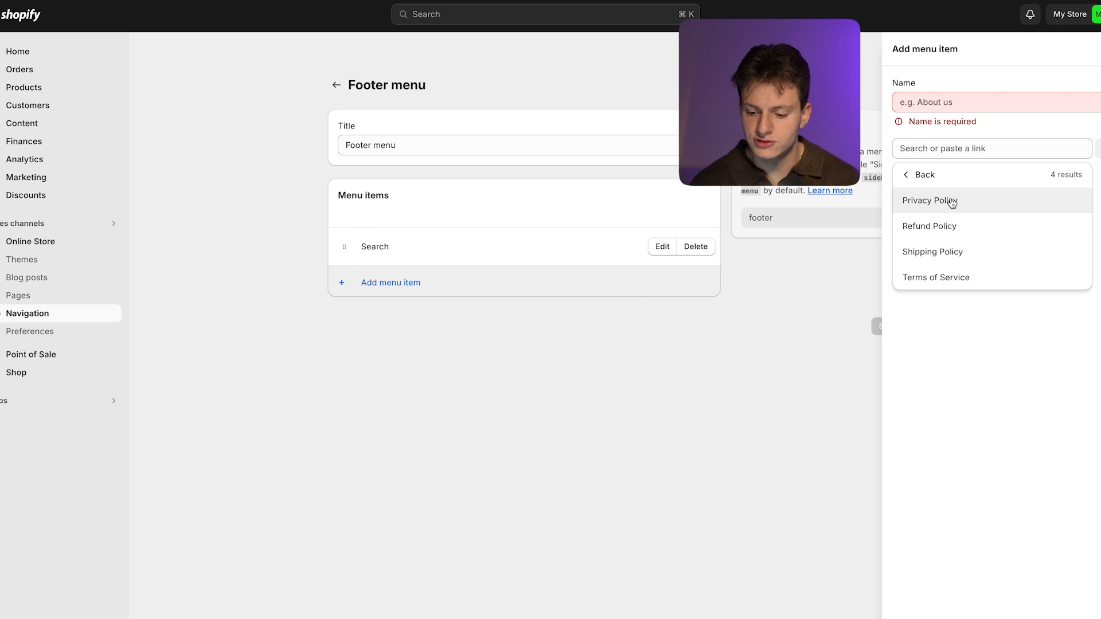
left_click(952, 201)
left_click(1044, 581)
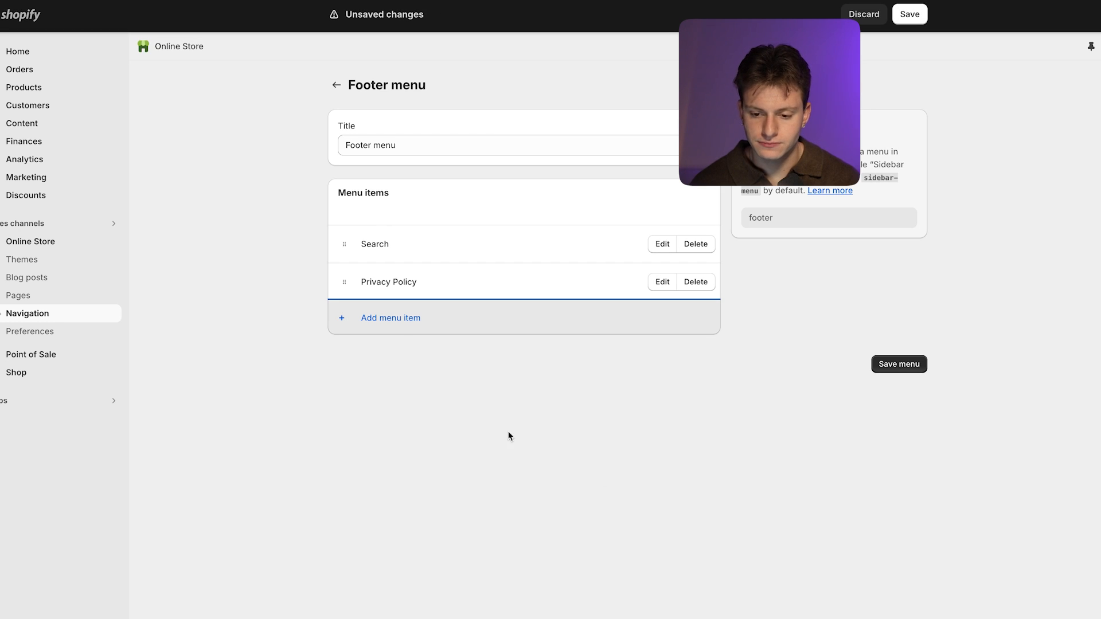
Step: Add a footer menu item linked to the Refund Policy
left_click(390, 318)
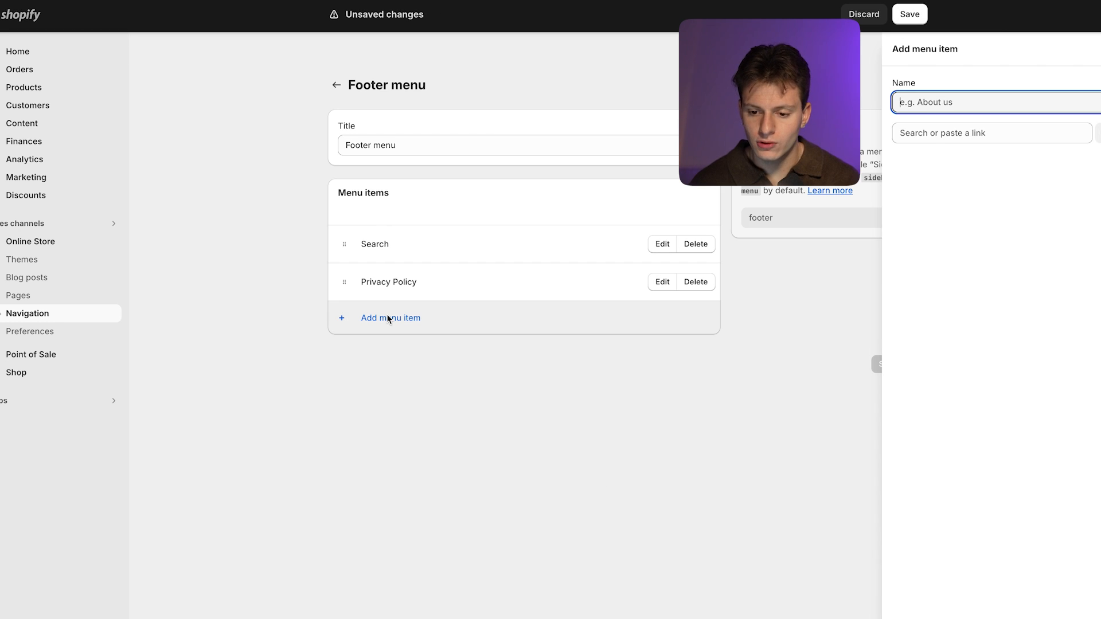
left_click(976, 135)
left_click(912, 340)
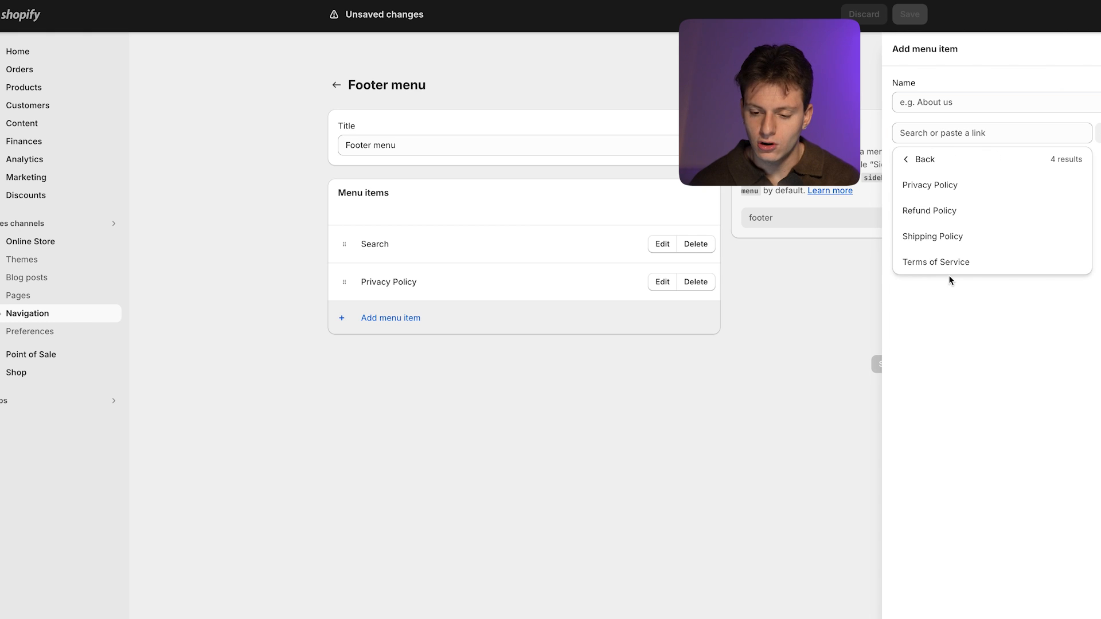
left_click(956, 210)
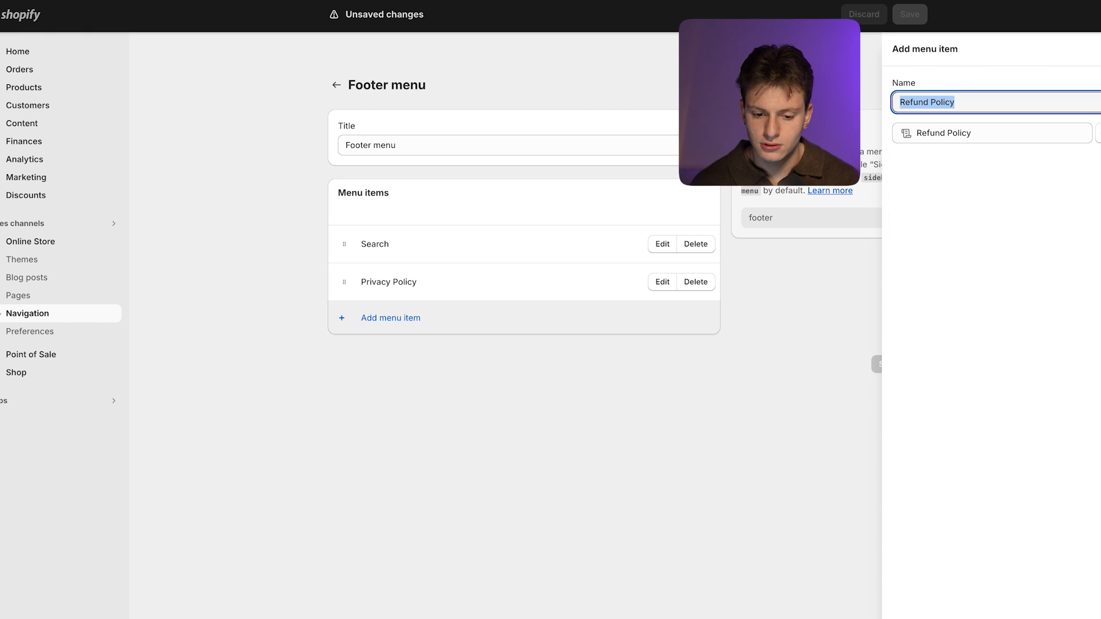
key("Return")
Step: Add a footer menu item linked to the Shipping Policy
left_click(409, 363)
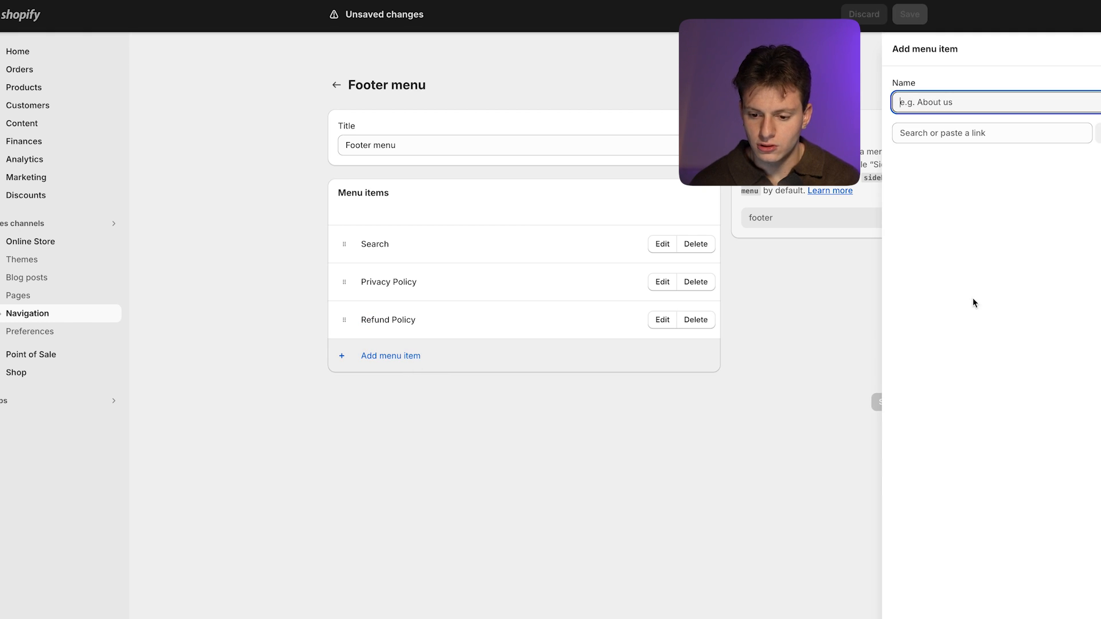
left_click(959, 133)
left_click(948, 338)
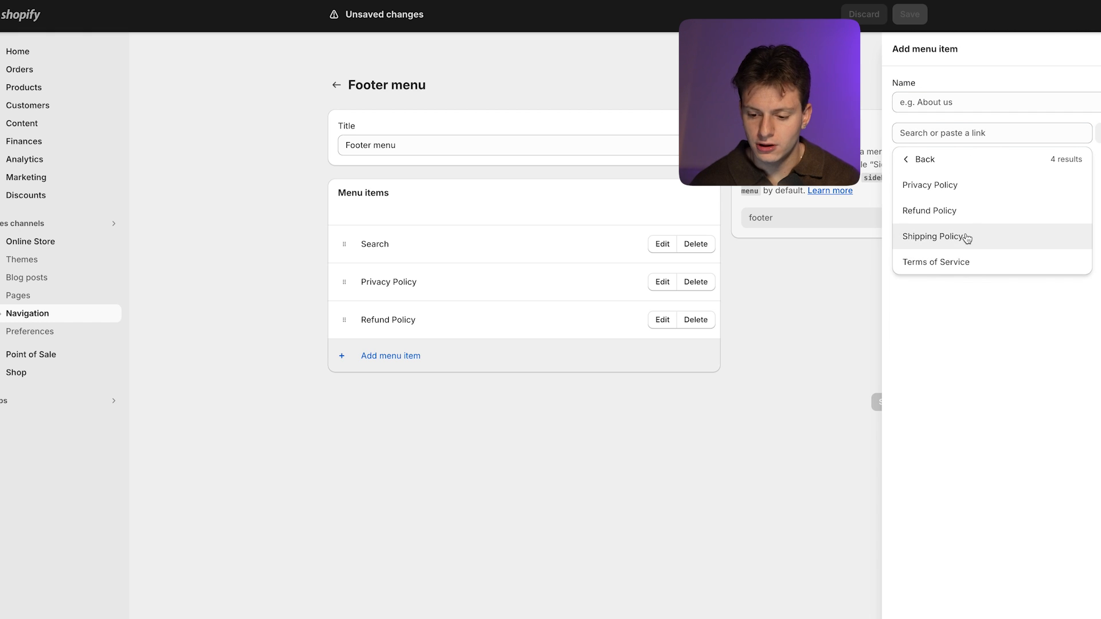
left_click(967, 237)
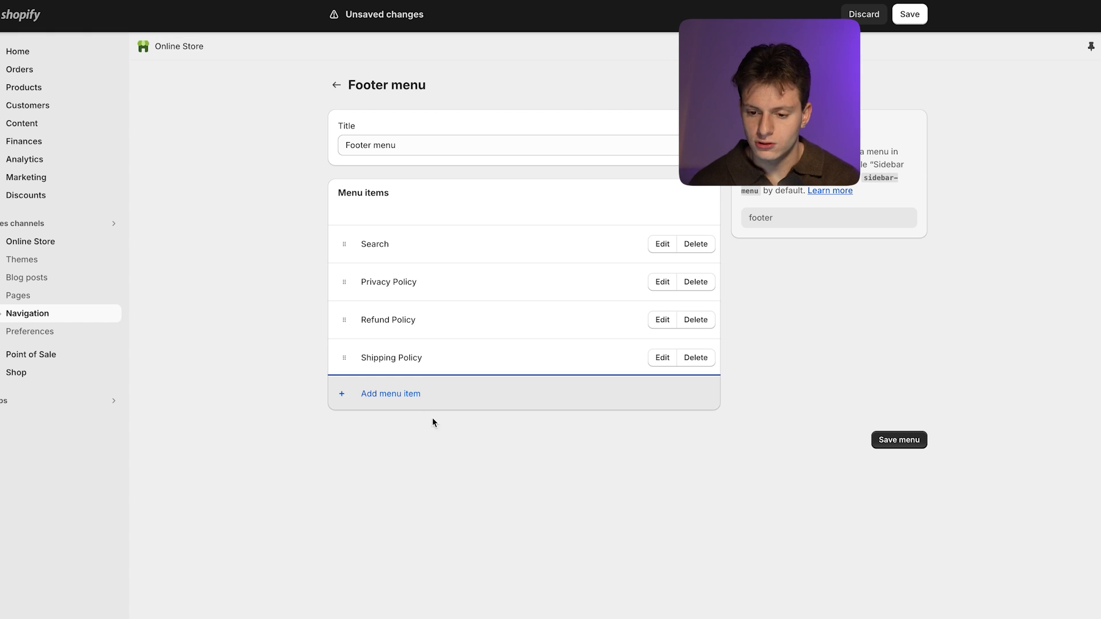
Step: Add a footer menu item linked to the Terms of Service and save the menu
left_click(419, 396)
left_click(968, 135)
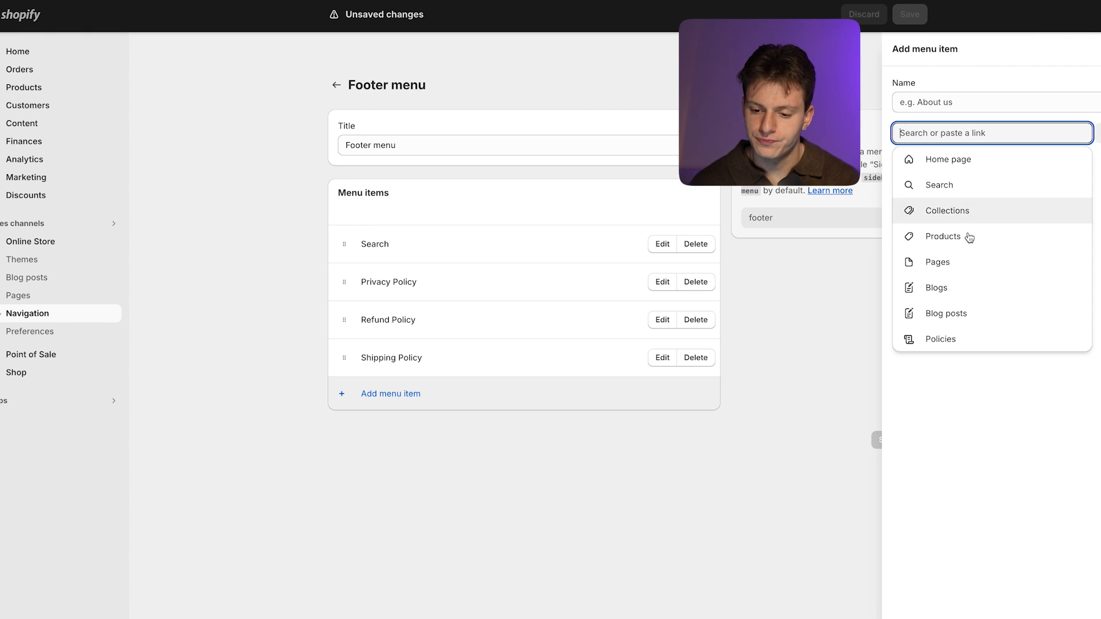
left_click(958, 338)
left_click(962, 263)
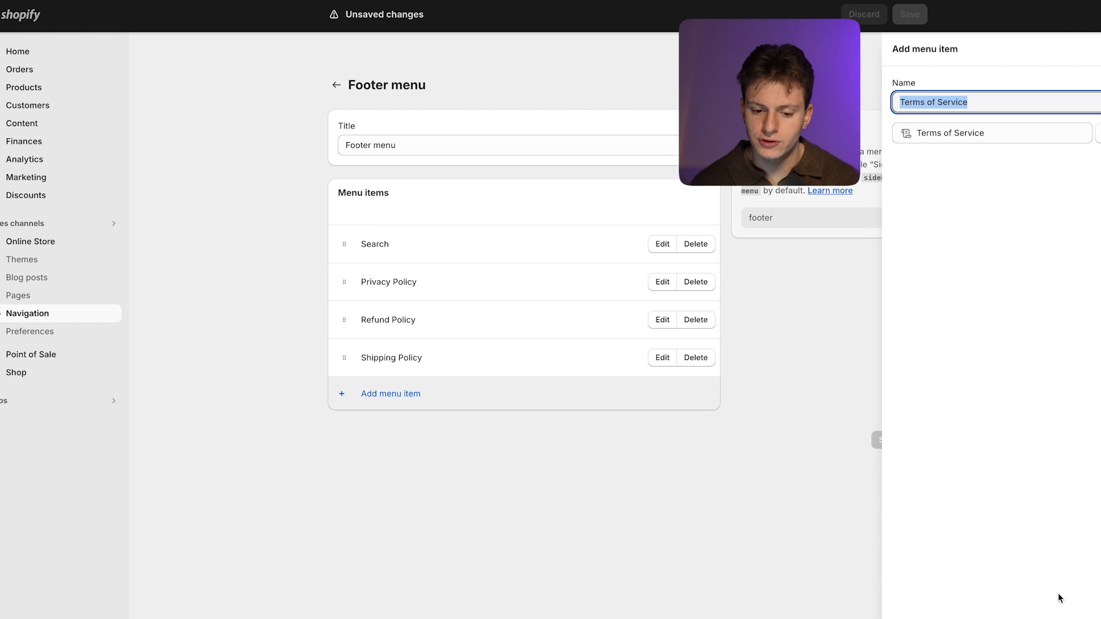
left_click(1045, 578)
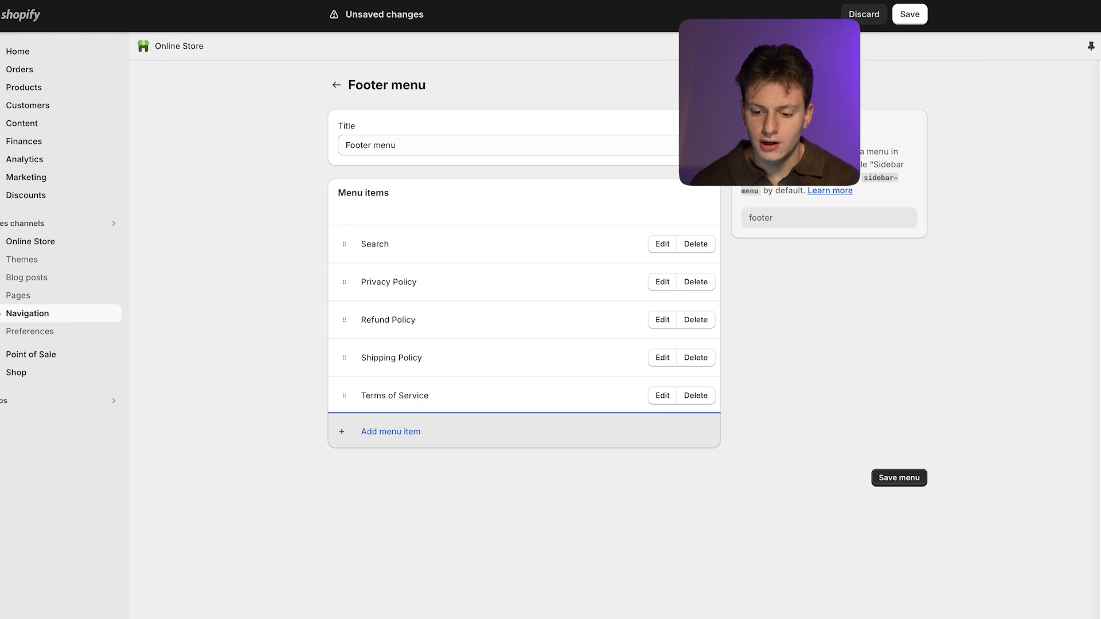
left_click(878, 479)
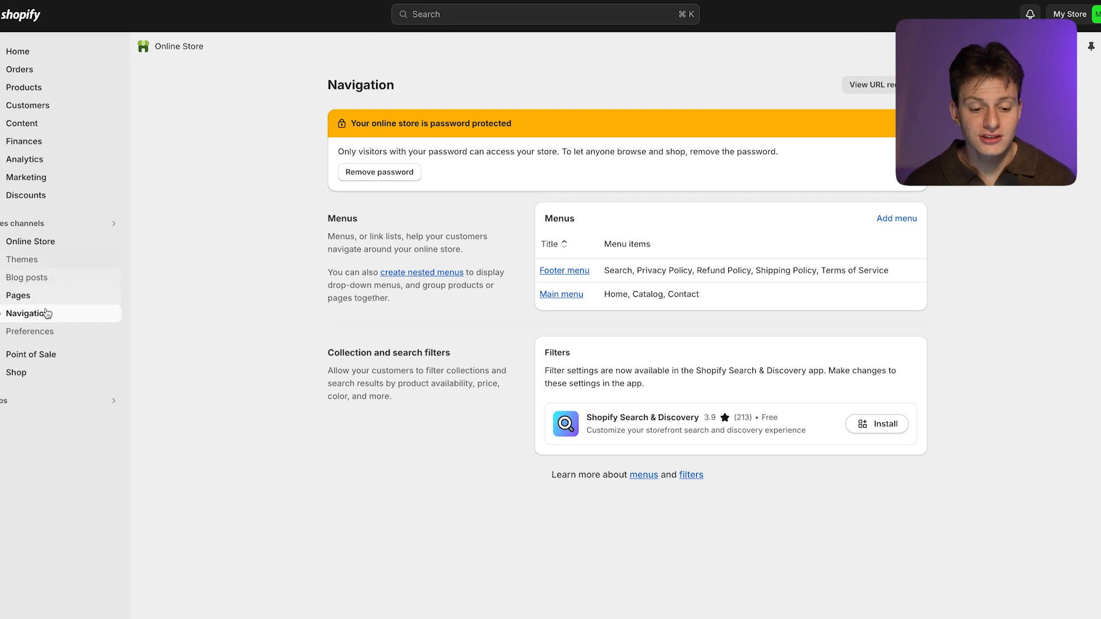
Step: Change the title of the store's Contact page to "Contact Us" and save the page
left_click(12, 301)
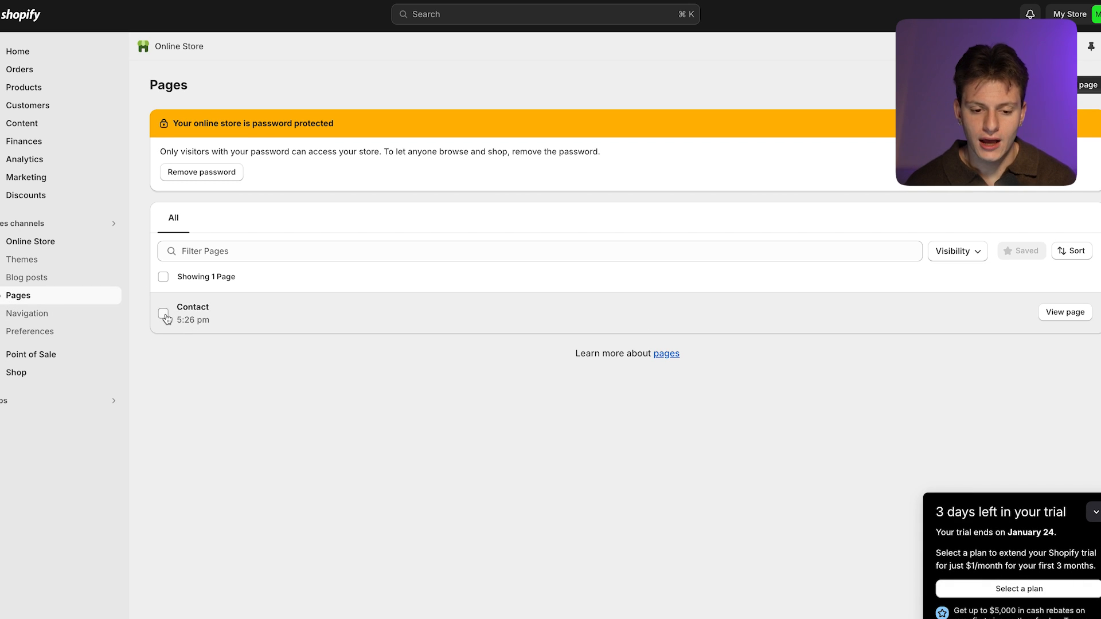
left_click(250, 316)
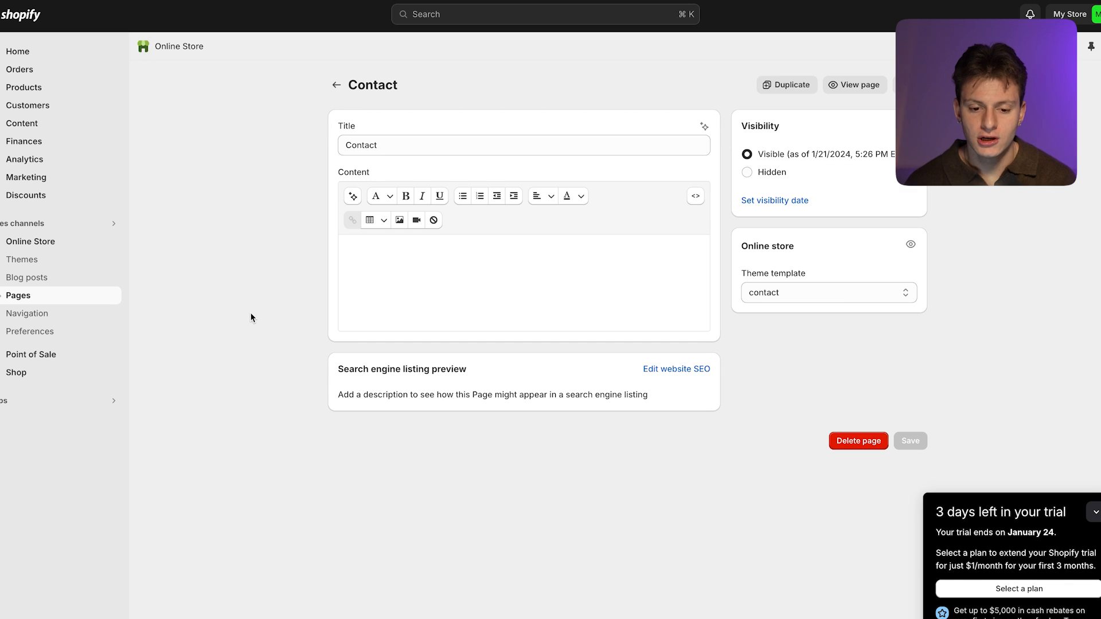
left_click(405, 144)
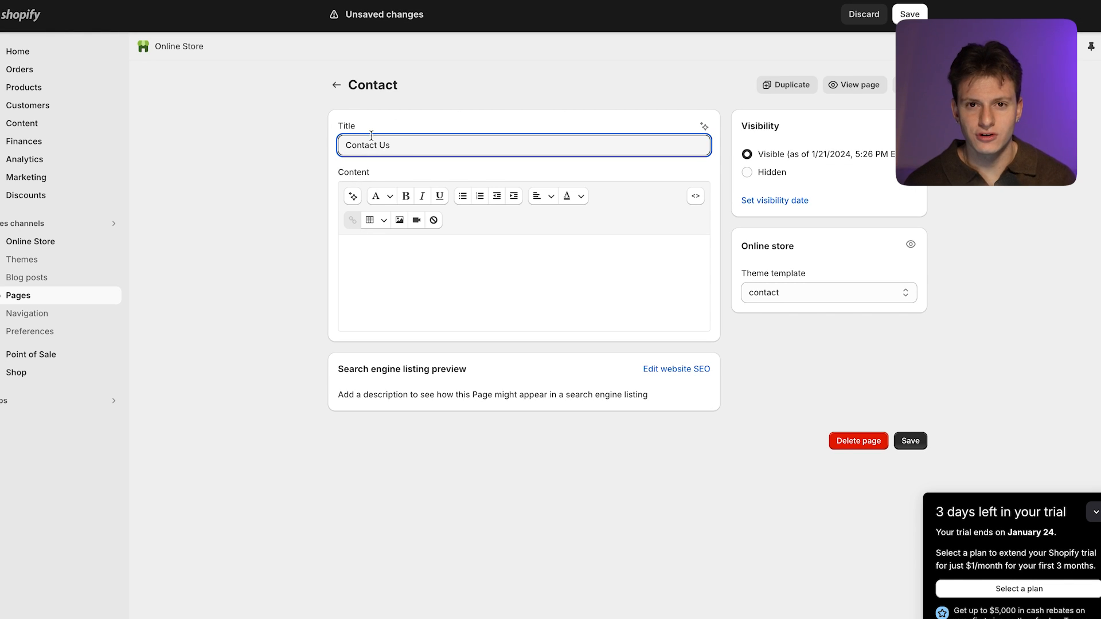
left_click(277, 223)
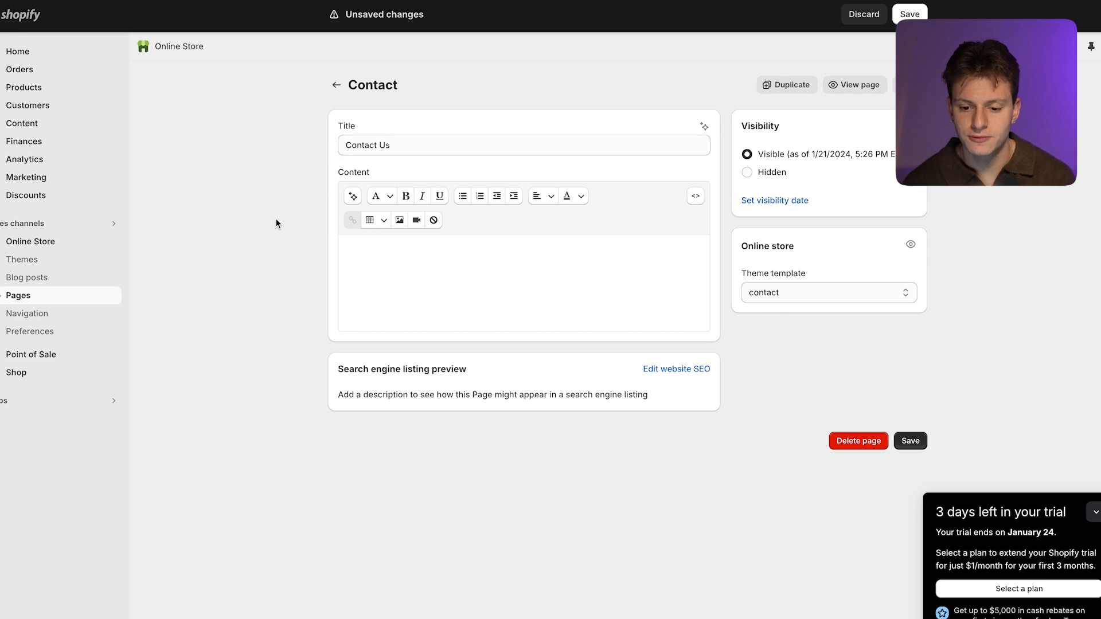
left_click(908, 13)
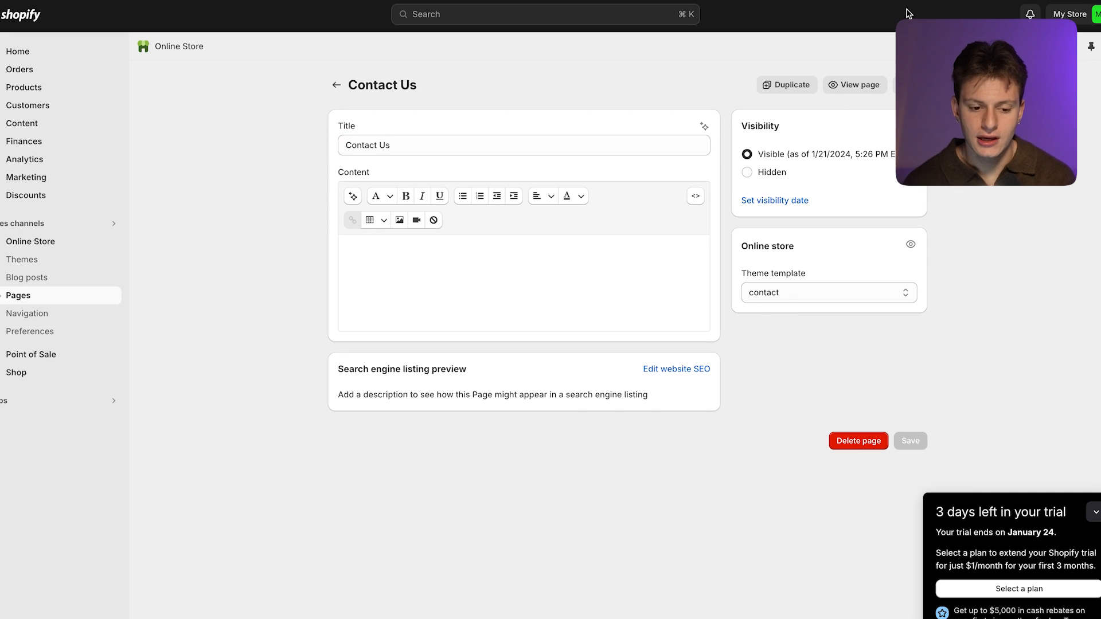
Step: Remove the Catalog item from the main menu in the navigation settings
left_click(42, 320)
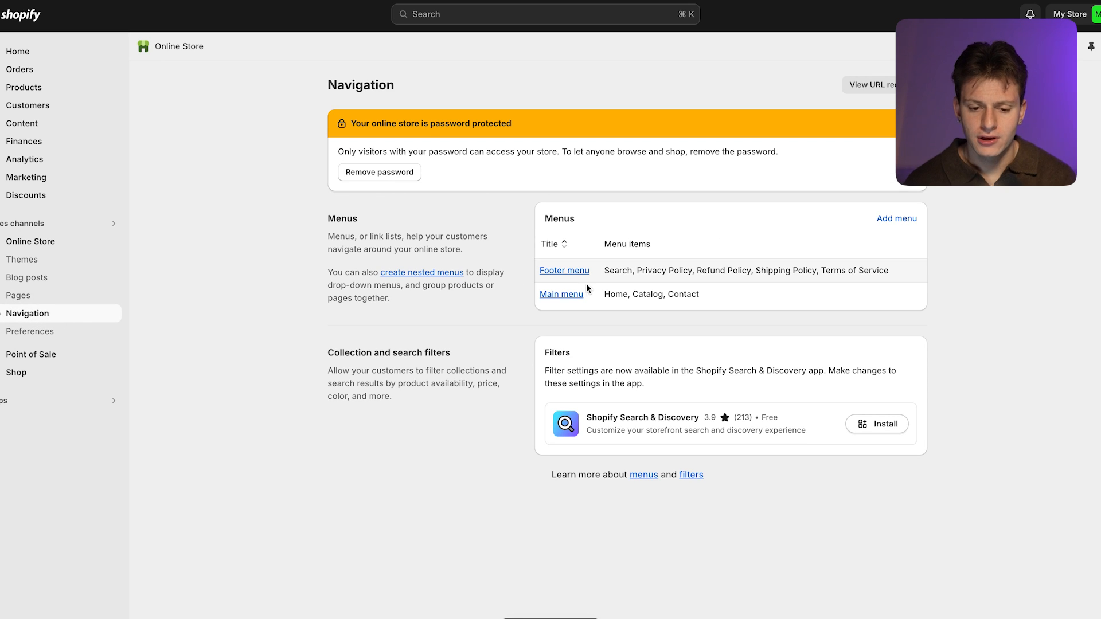
left_click(574, 296)
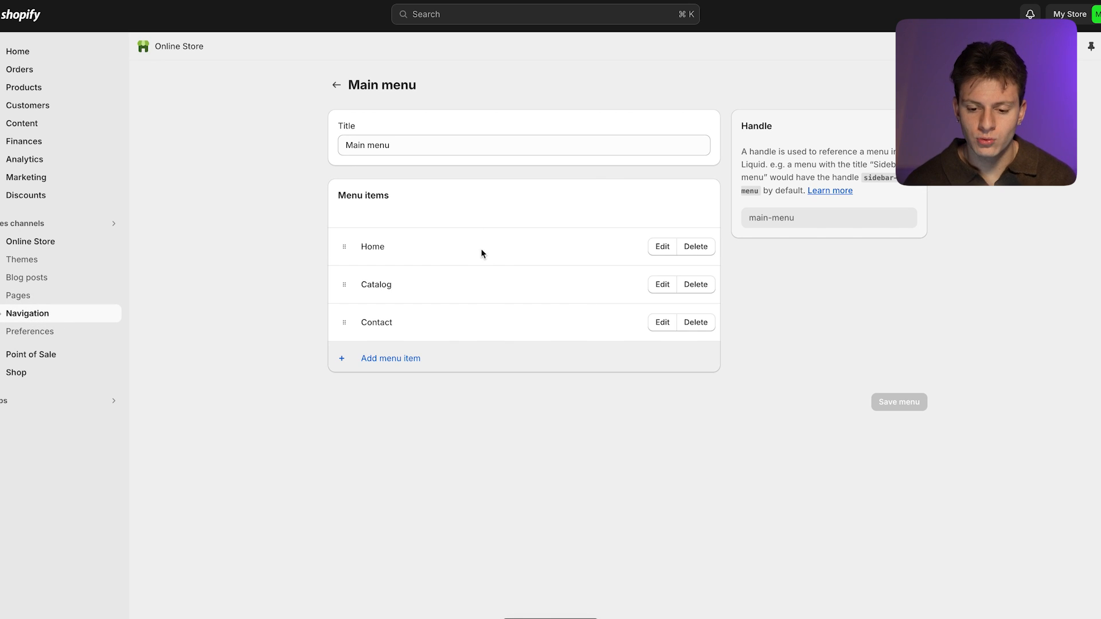
left_click(701, 287)
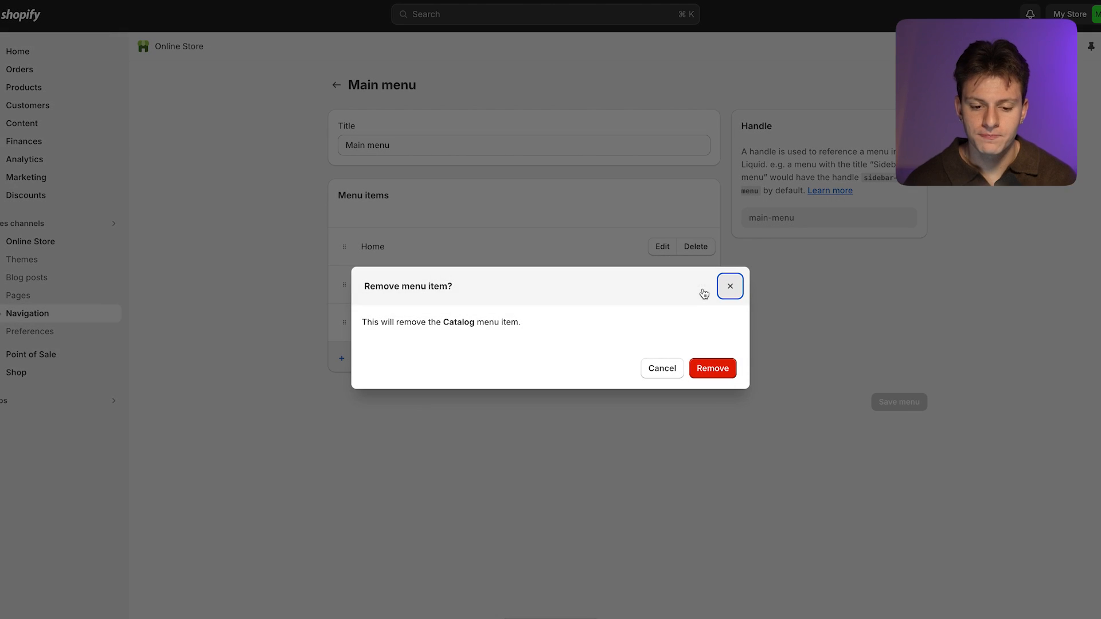
left_click(713, 367)
Step: Rename the main menu's Contact item to "Contact Us"
left_click(661, 288)
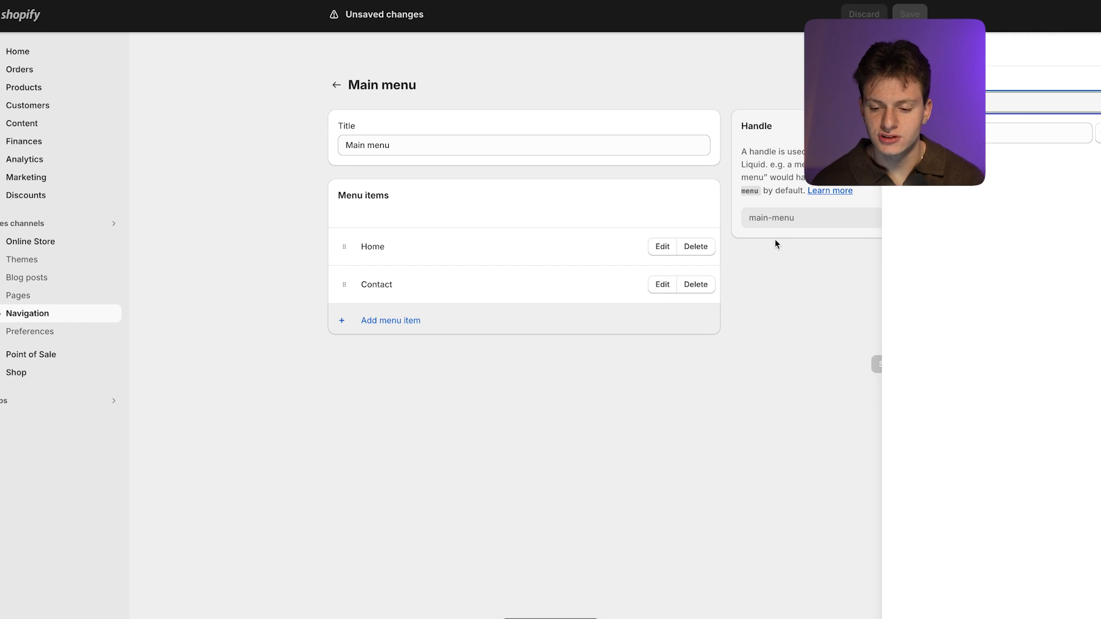
type("Us")
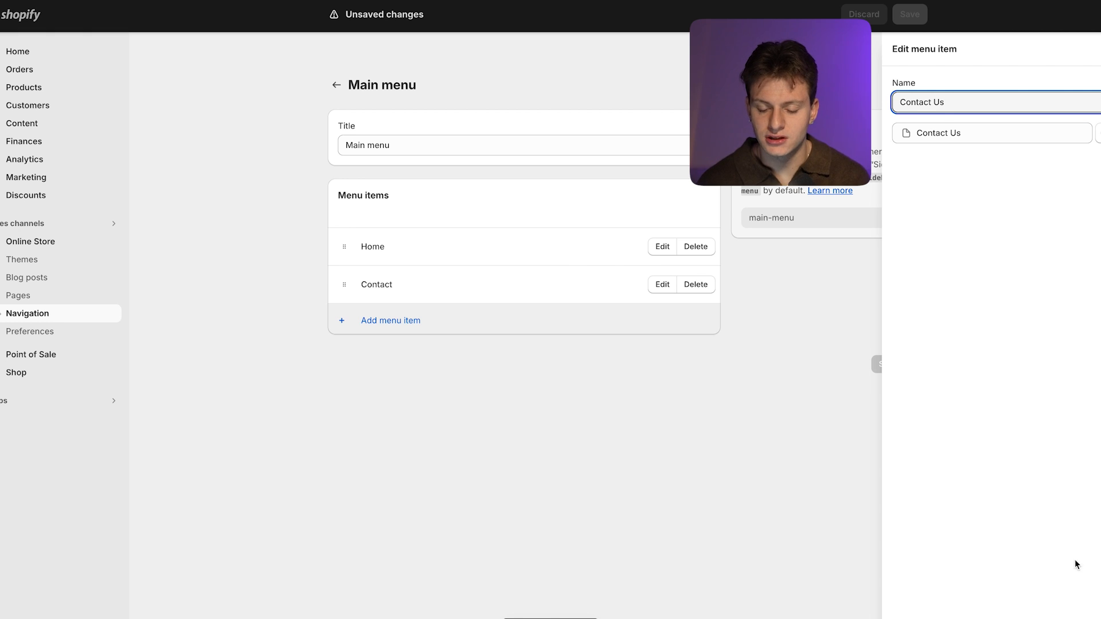
key("Return")
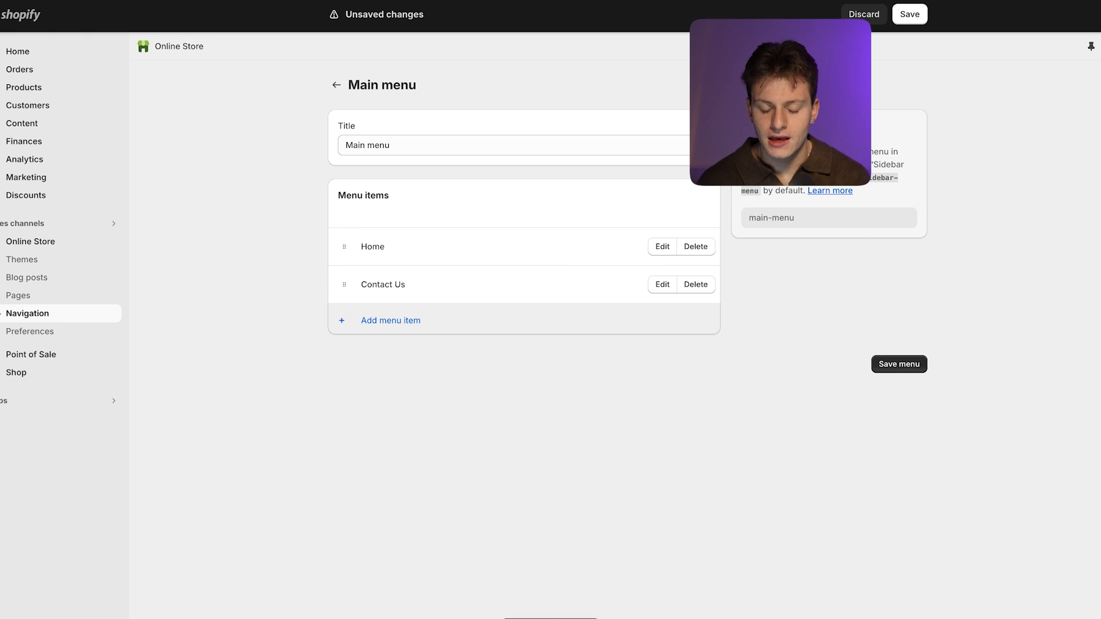
Step: Add a main menu item linked to the MyScrubGun 2.0 product, keeping the product's name as its label
left_click(378, 328)
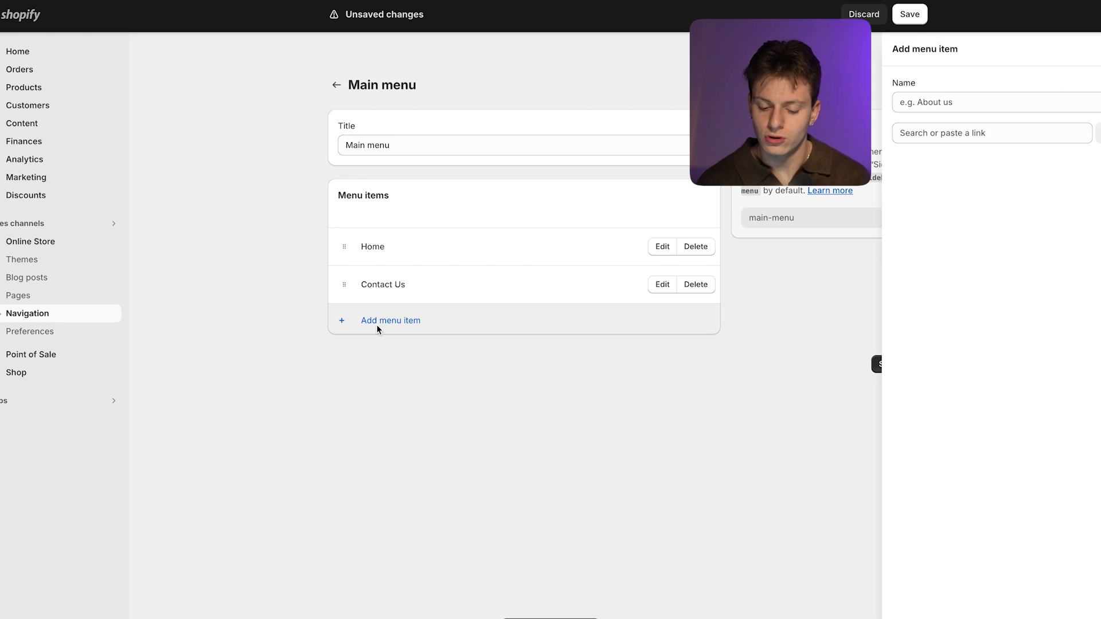
left_click(1008, 135)
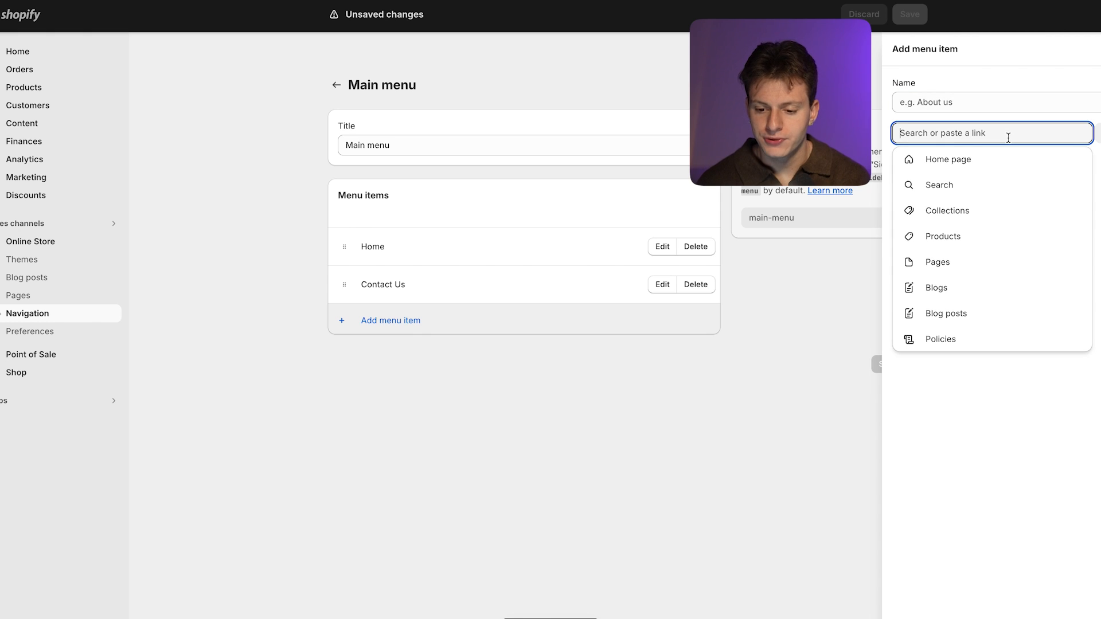
left_click(971, 237)
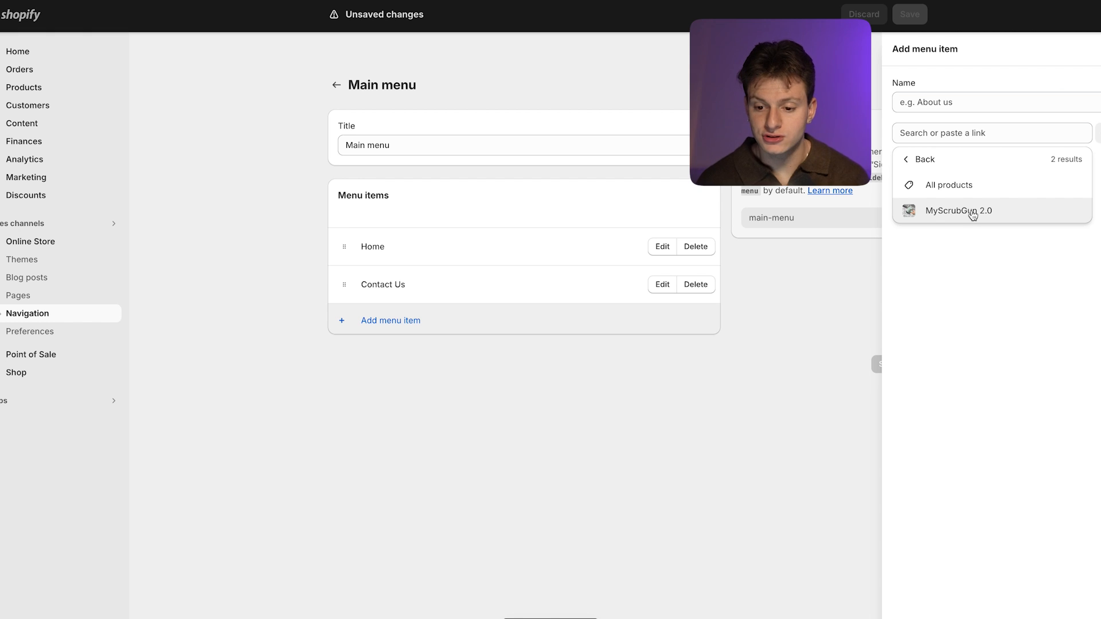
left_click(972, 212)
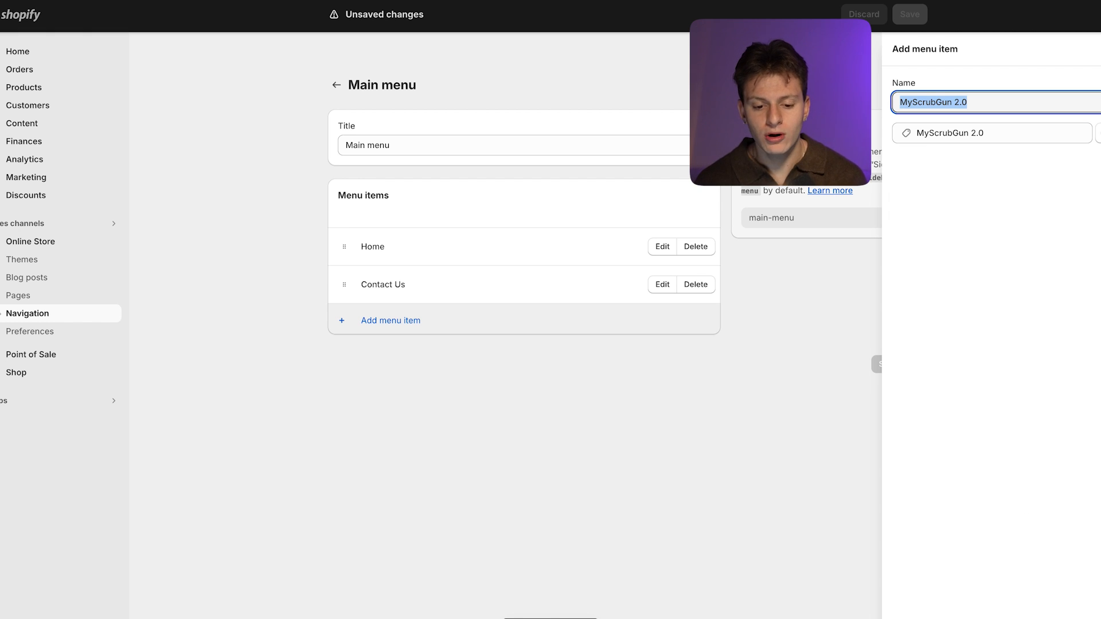
key("Return")
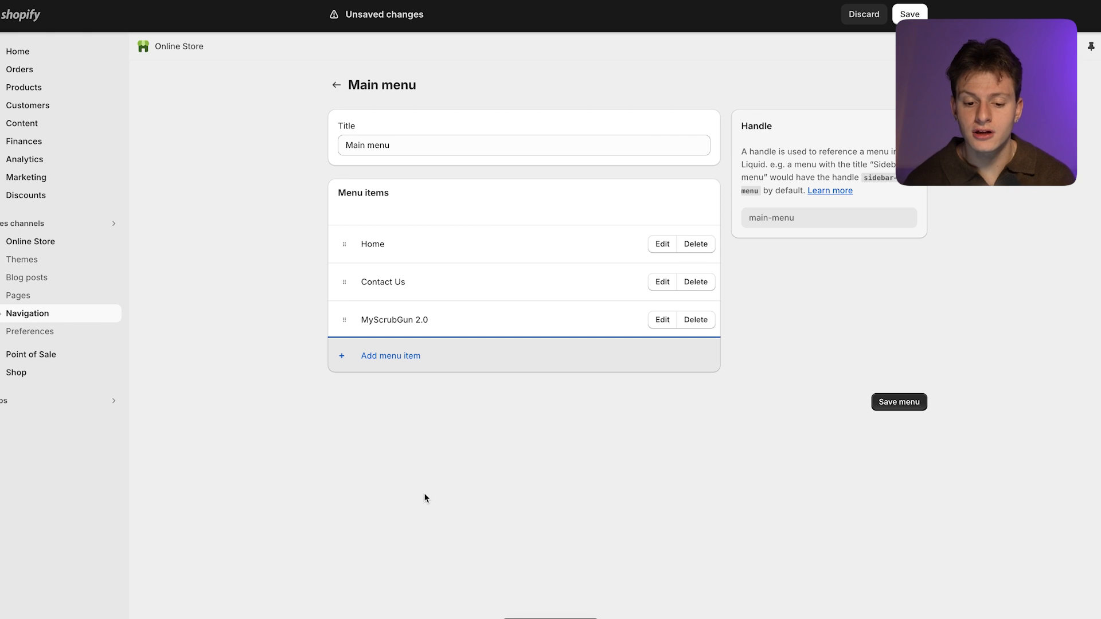
Step: Move the MyScrubGun 2.0 item between Home and Contact Us and save the main menu
left_click_drag(348, 327, 344, 285)
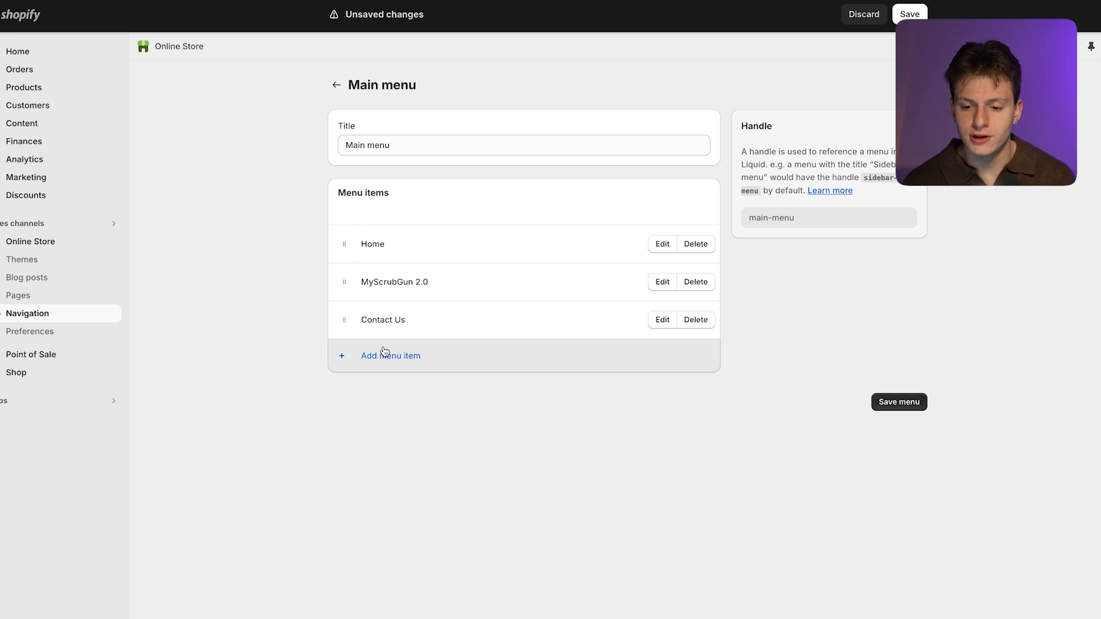
left_click(906, 16)
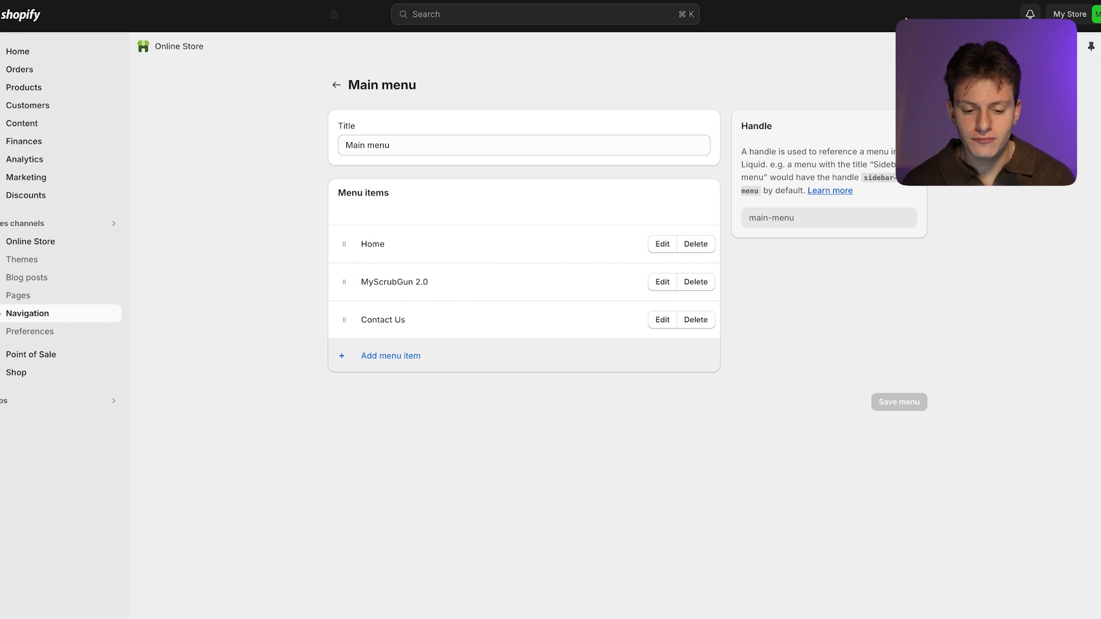
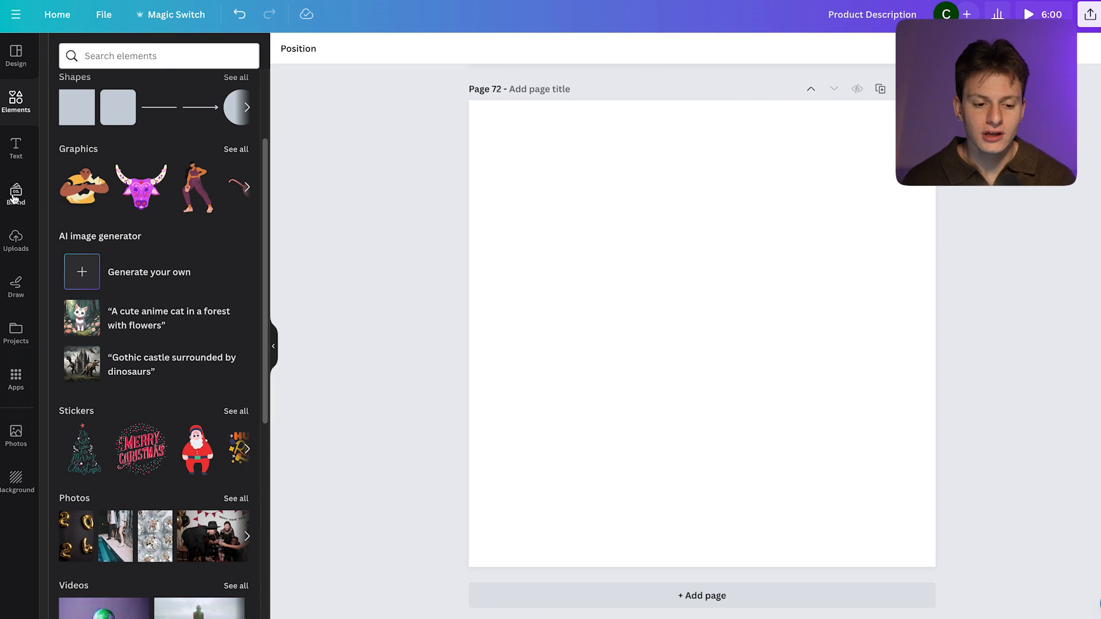
Step: Switch to Canva, add a heading reading "MyScrubGun" to the blank page 72, and move it slightly above the page centre
left_click(17, 156)
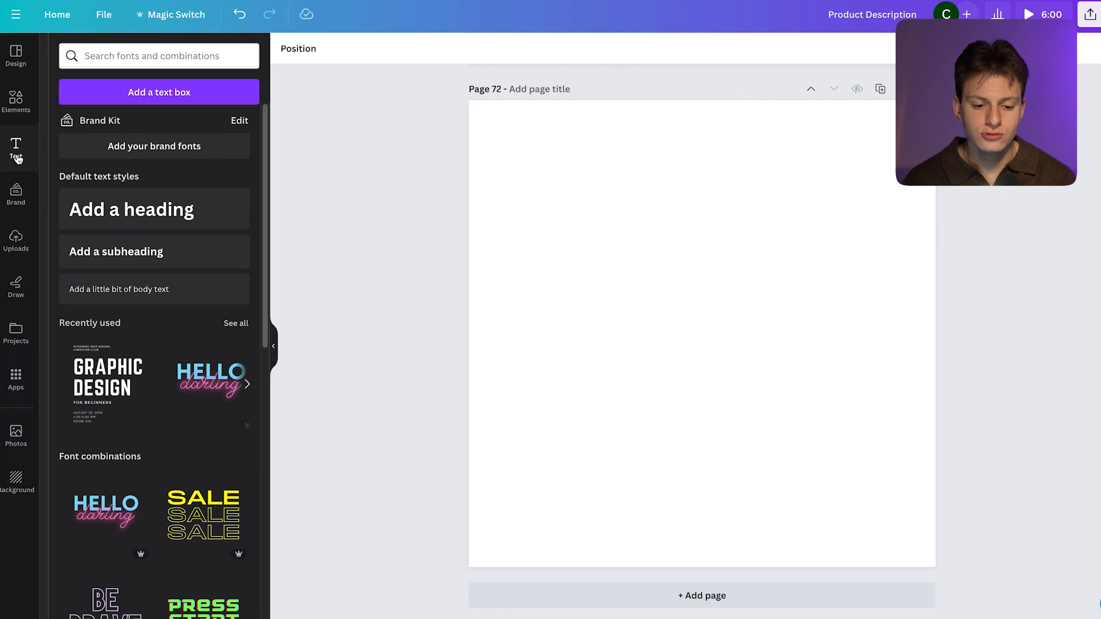
left_click(189, 211)
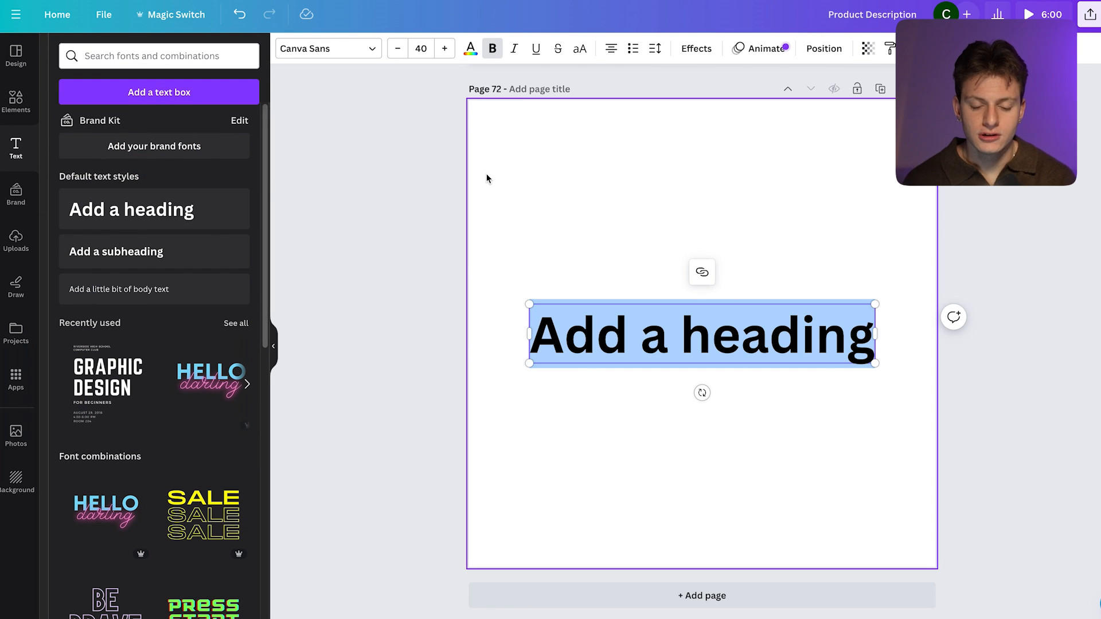
type("M")
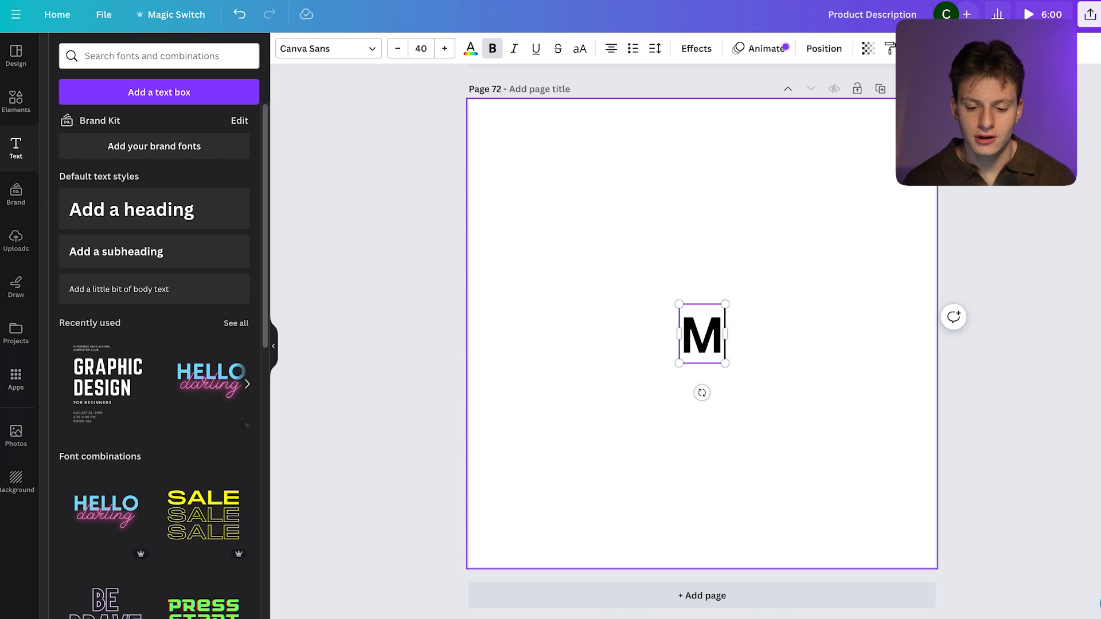
type("yScrubGun")
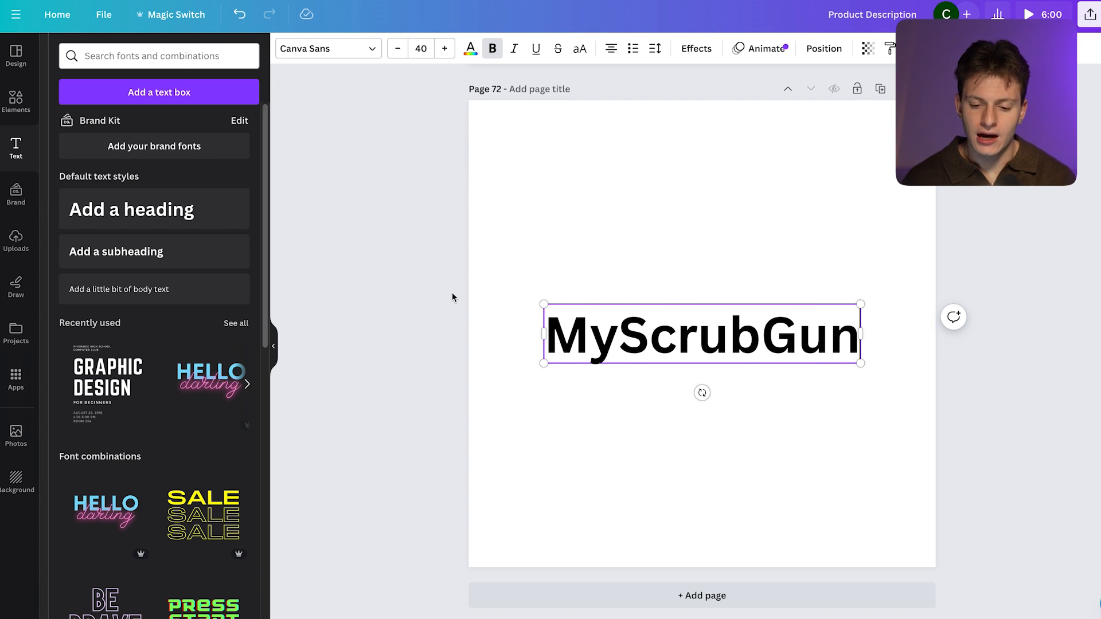
left_click(677, 251)
left_click_drag(700, 328, 700, 285)
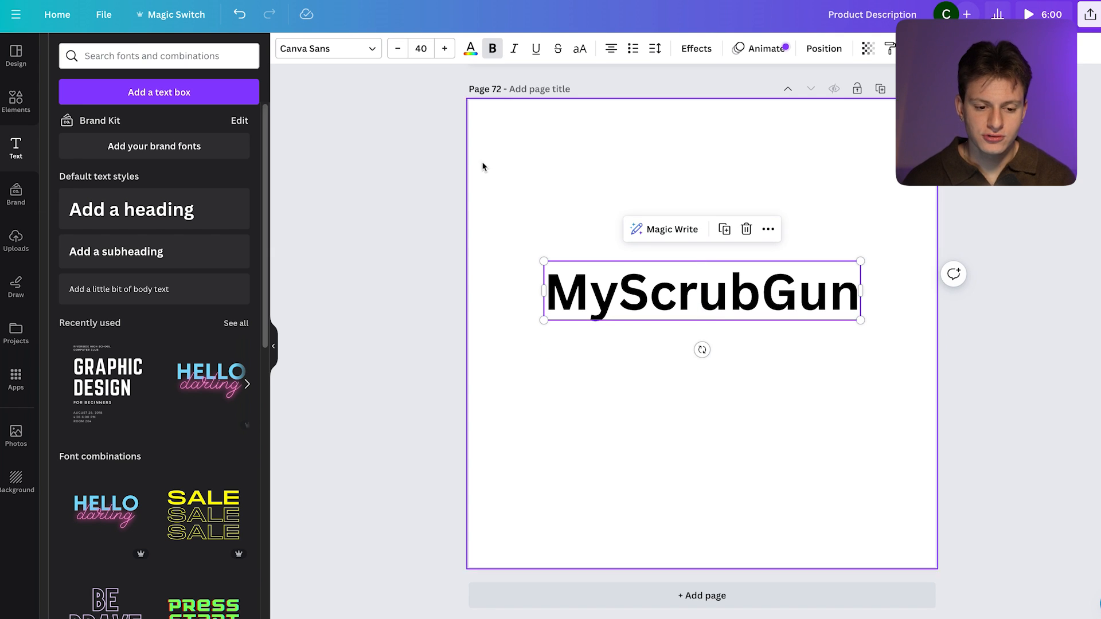
Step: Change the font of the MyScrubGun heading to Maharlika
left_click(321, 48)
scroll(172, 172, "up", 1)
left_click(135, 247)
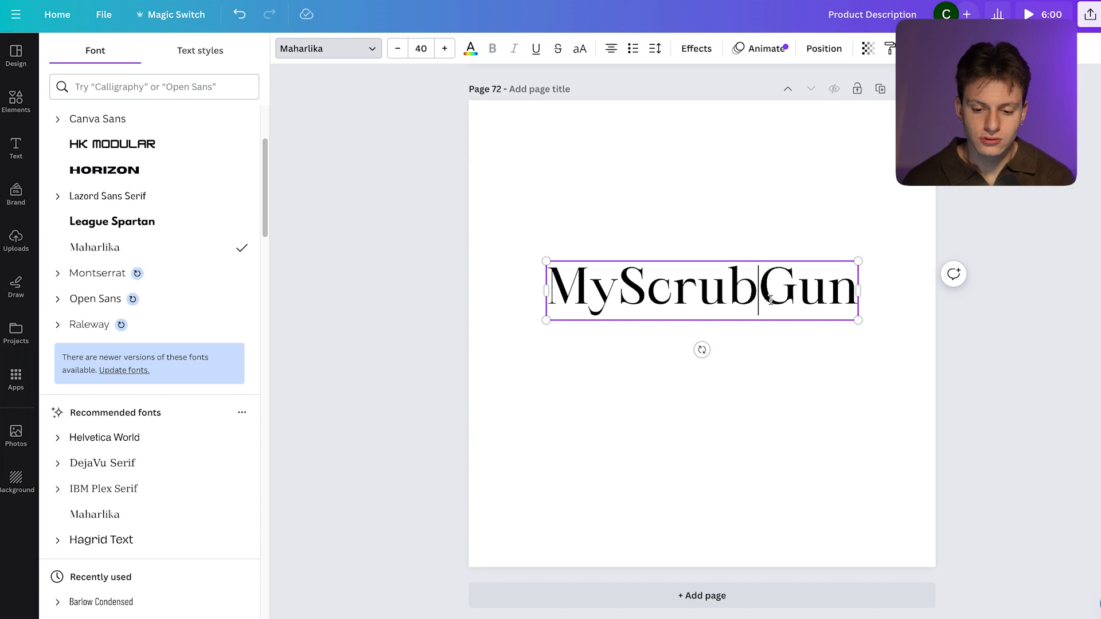
left_click(1005, 302)
left_click(735, 376)
left_click_drag(744, 291, 744, 290)
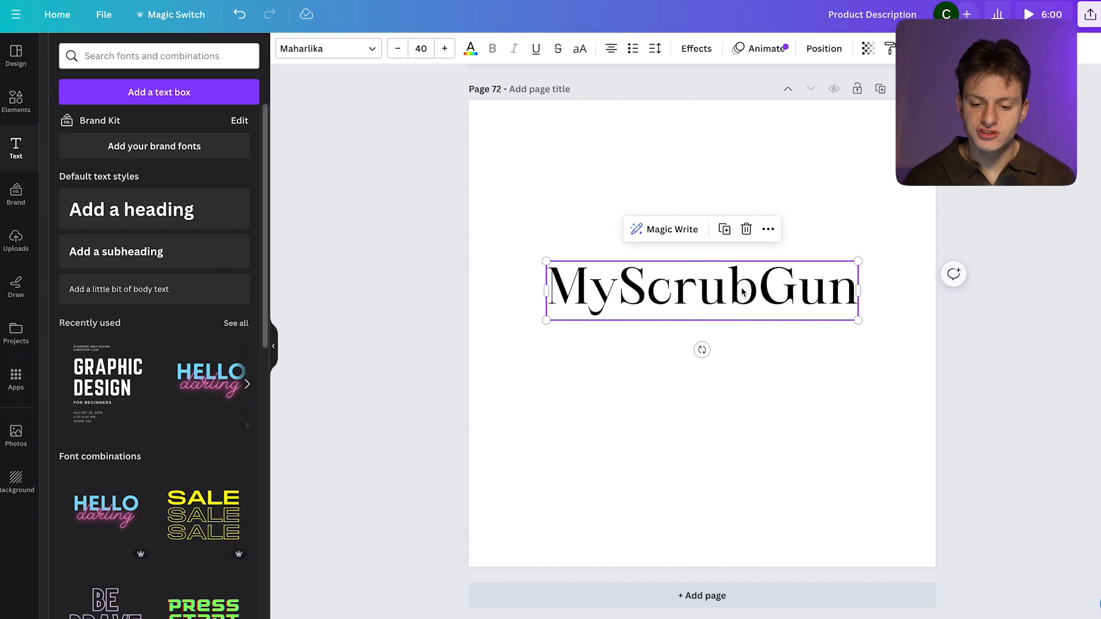
double_click(638, 300)
left_click(798, 298)
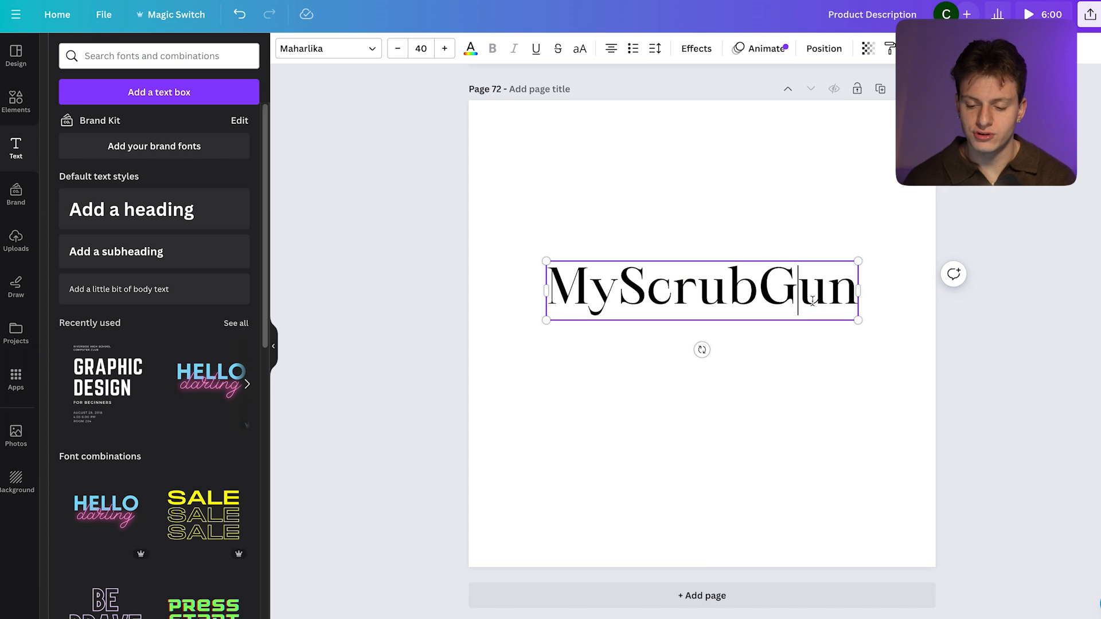
left_click(1041, 302)
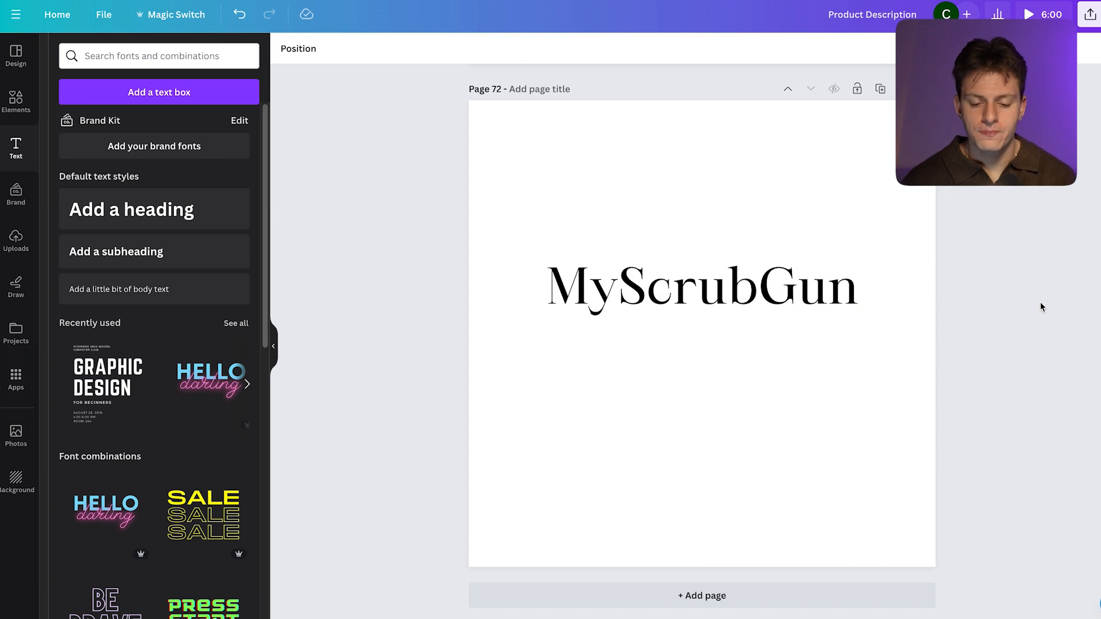
left_click(660, 282)
left_click(637, 212)
Step: Search the elements for "waves" and add the blue wave-lines graphic at a reduced size below the MyScrubGun text
left_click(16, 103)
type("waves")
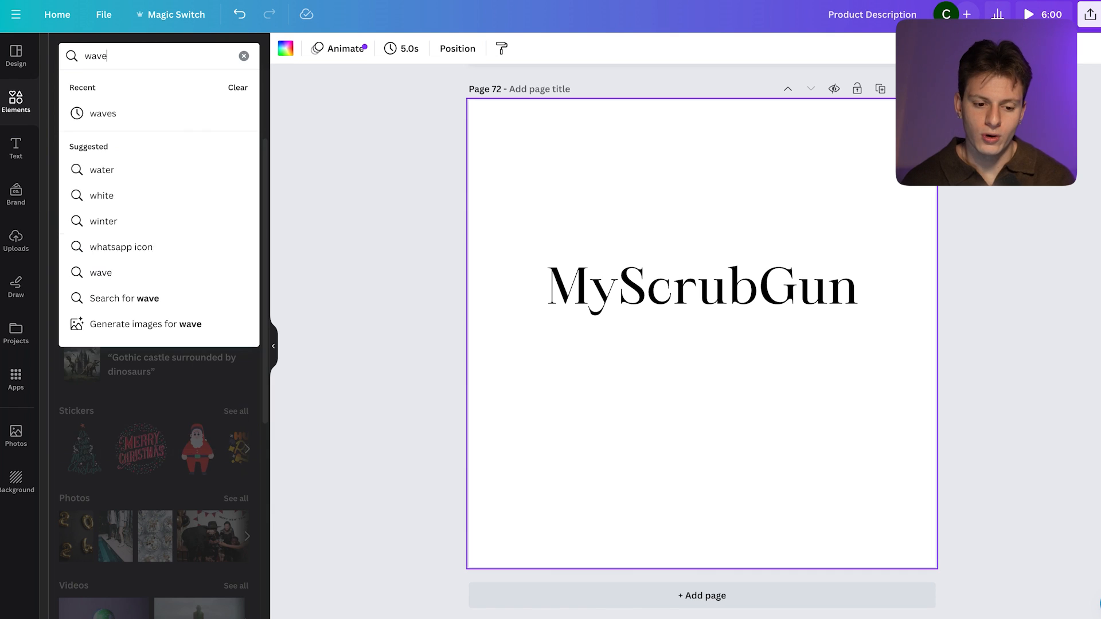
key("Return")
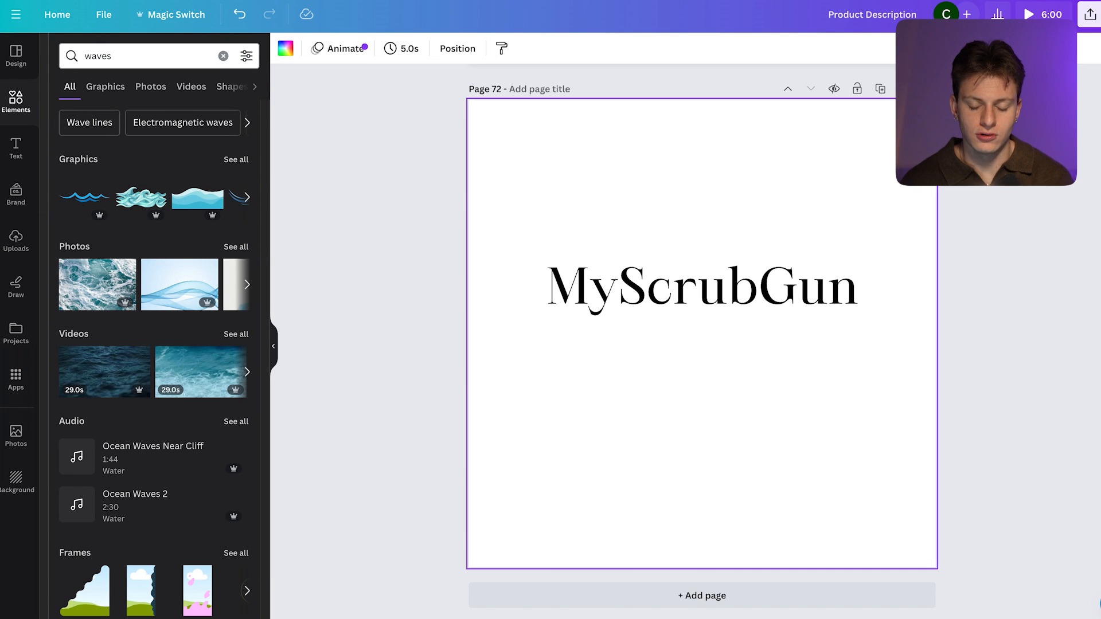
left_click(86, 196)
left_click_drag(609, 350, 559, 401)
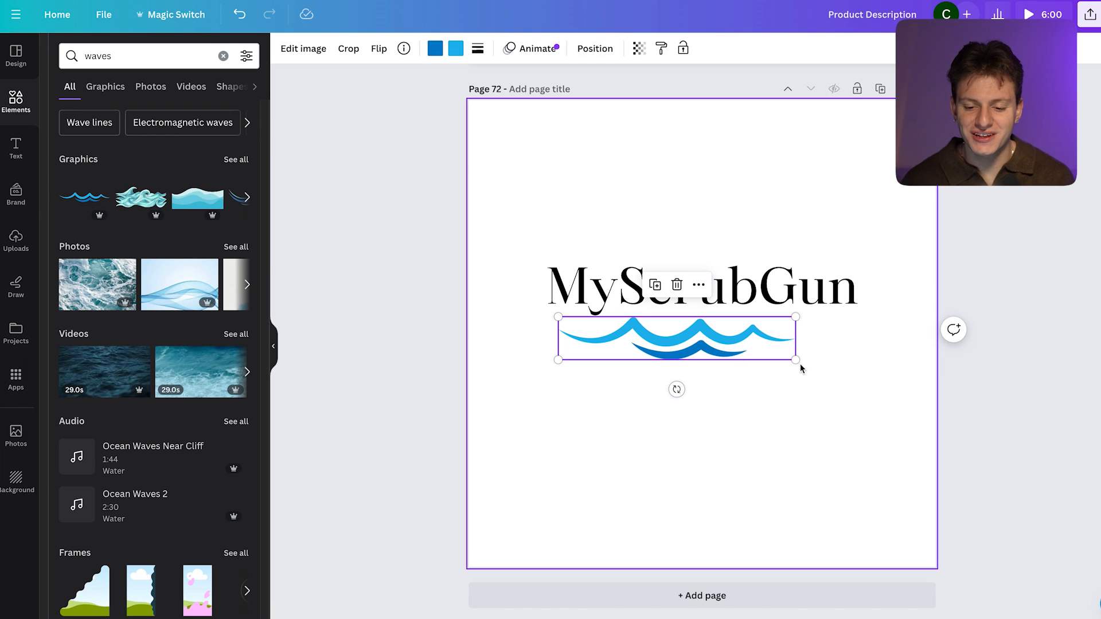
Step: Centre the wave graphic beneath the MyScrubGun text and nudge the text down closer to the waves
left_click(796, 367)
left_click(760, 353)
mouse_move(759, 352)
left_mouse_down()
mouse_move(777, 352)
mouse_move(777, 365)
left_mouse_up()
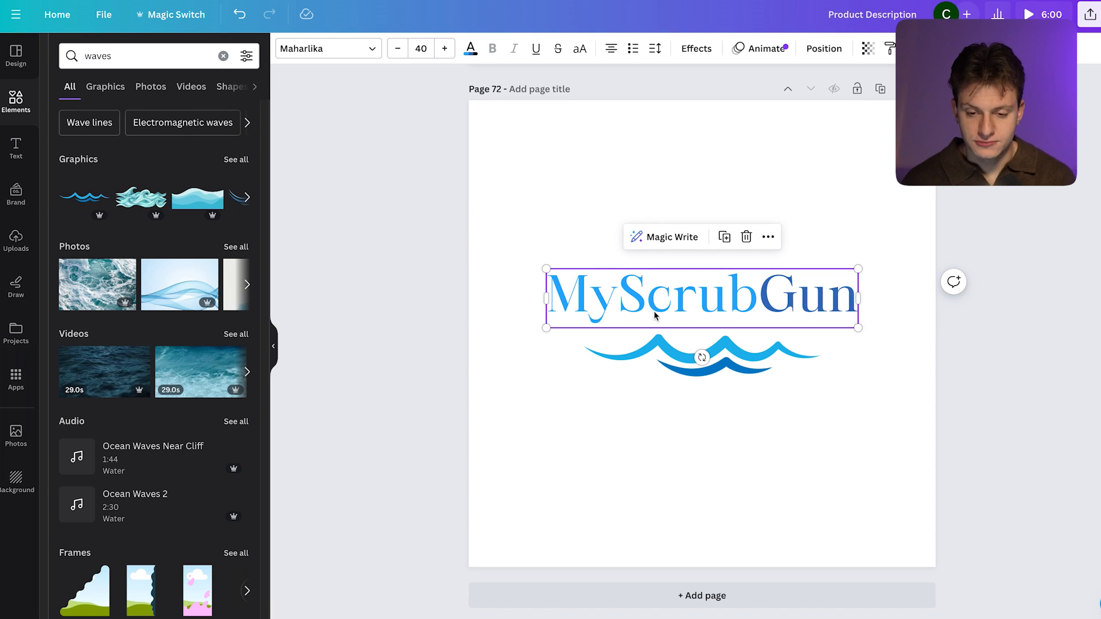
left_click_drag(655, 310, 656, 318)
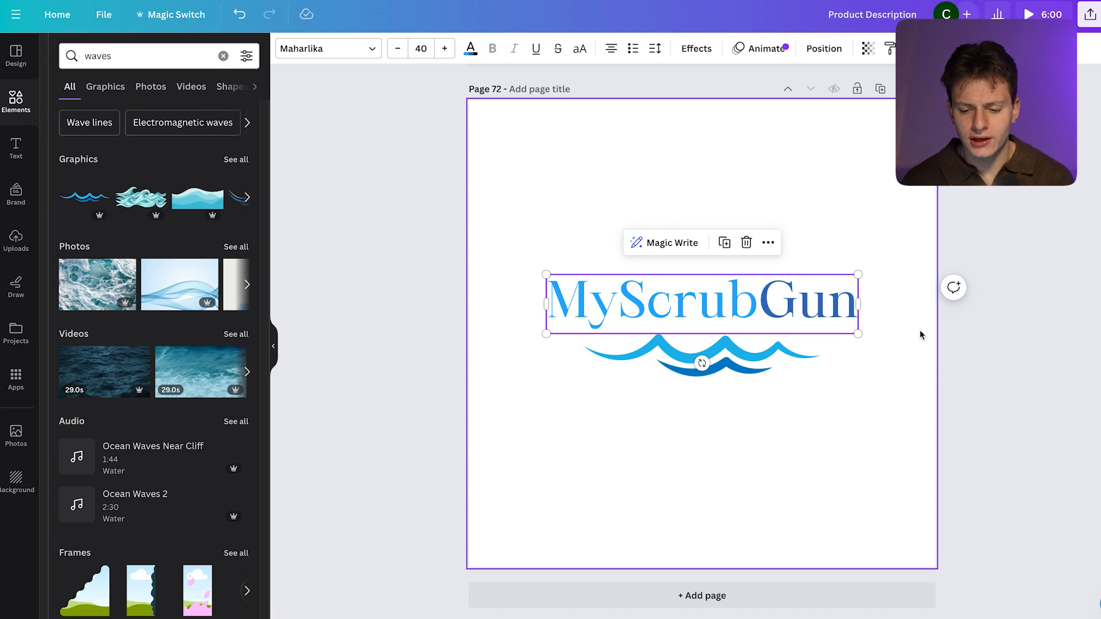
left_click(1091, 333)
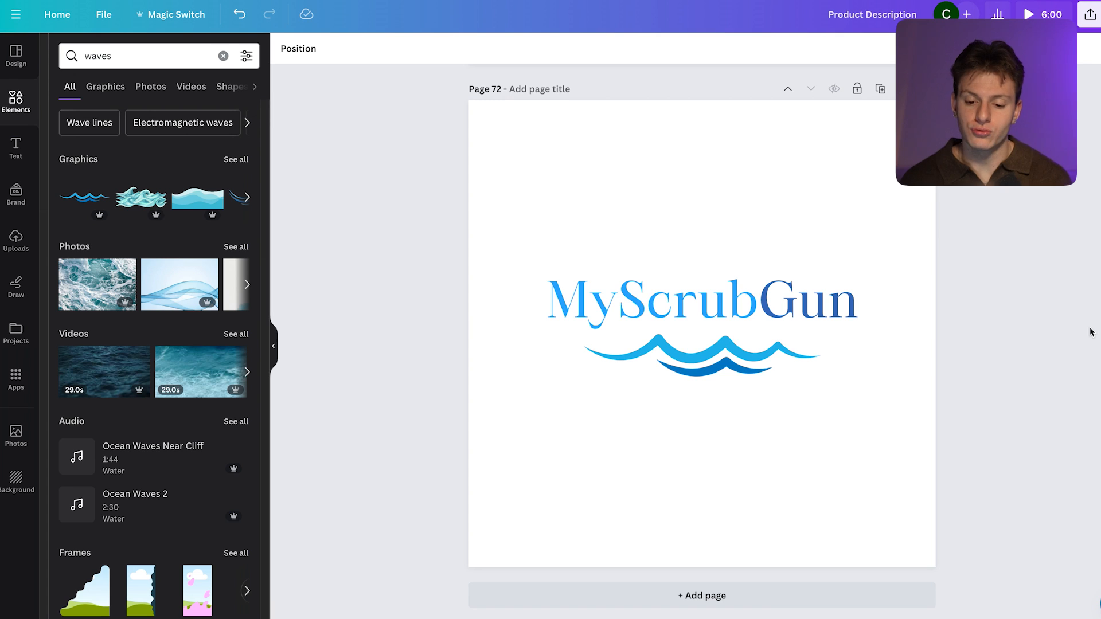
left_click(777, 345)
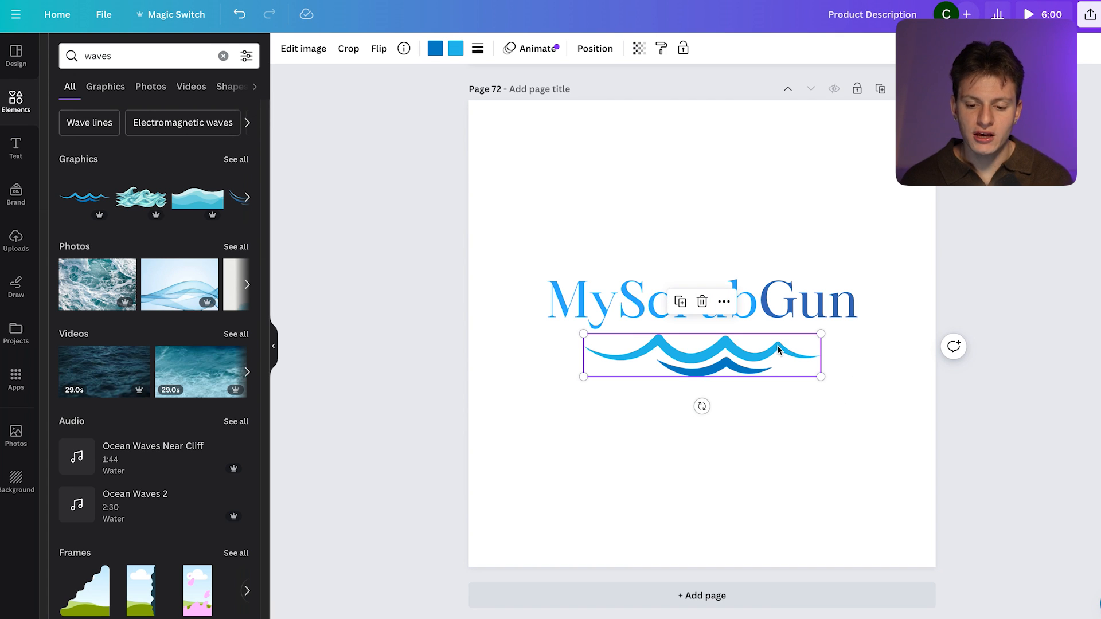
left_click(742, 420)
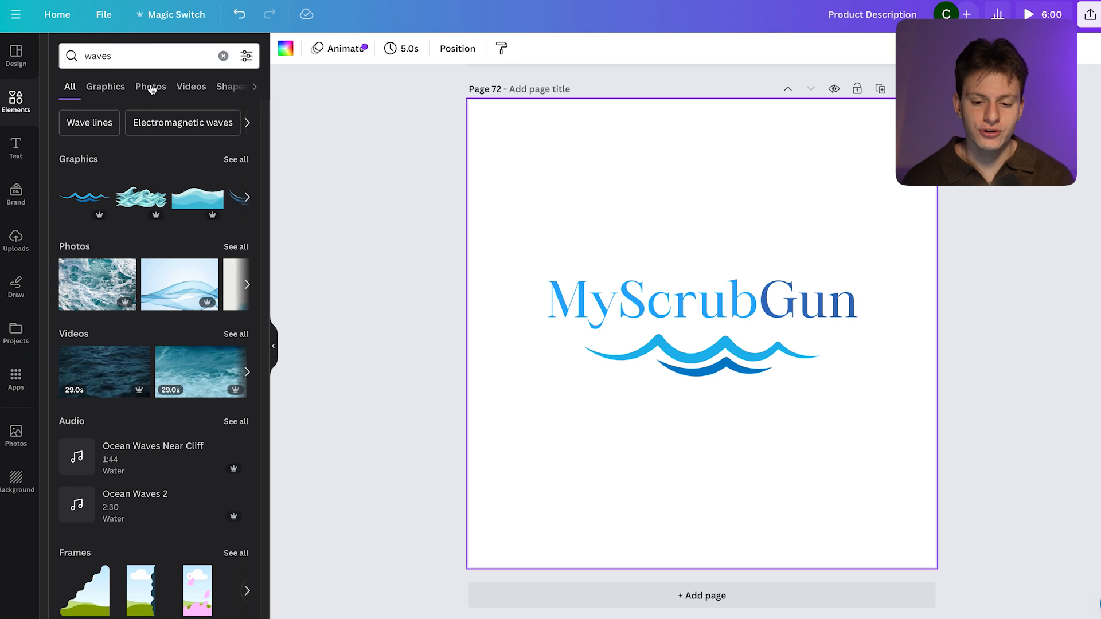
left_click(683, 297)
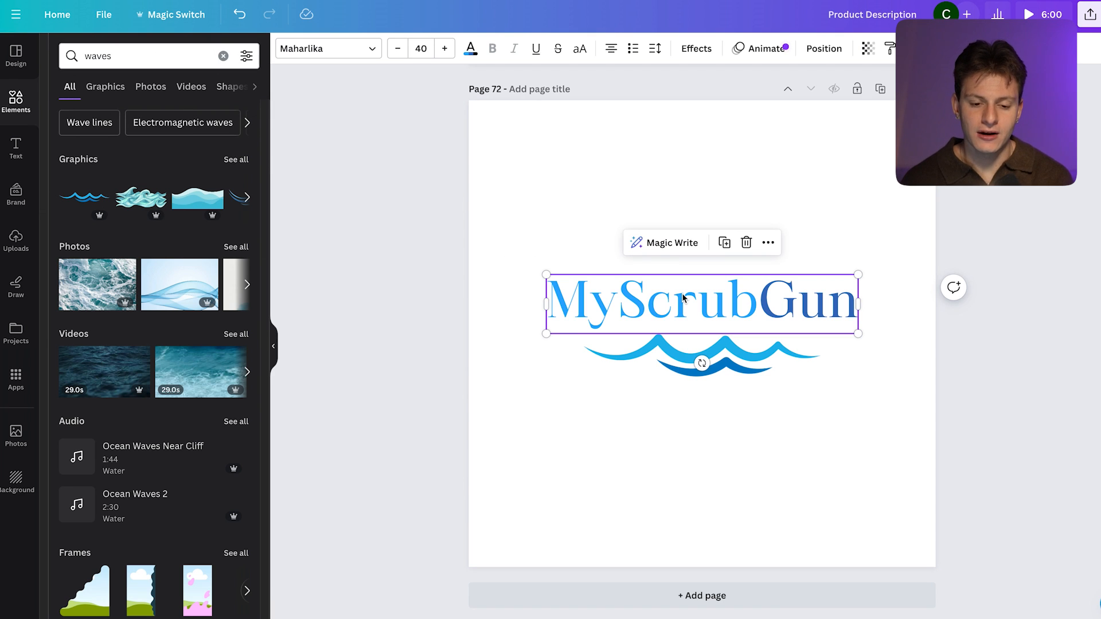
left_click(332, 48)
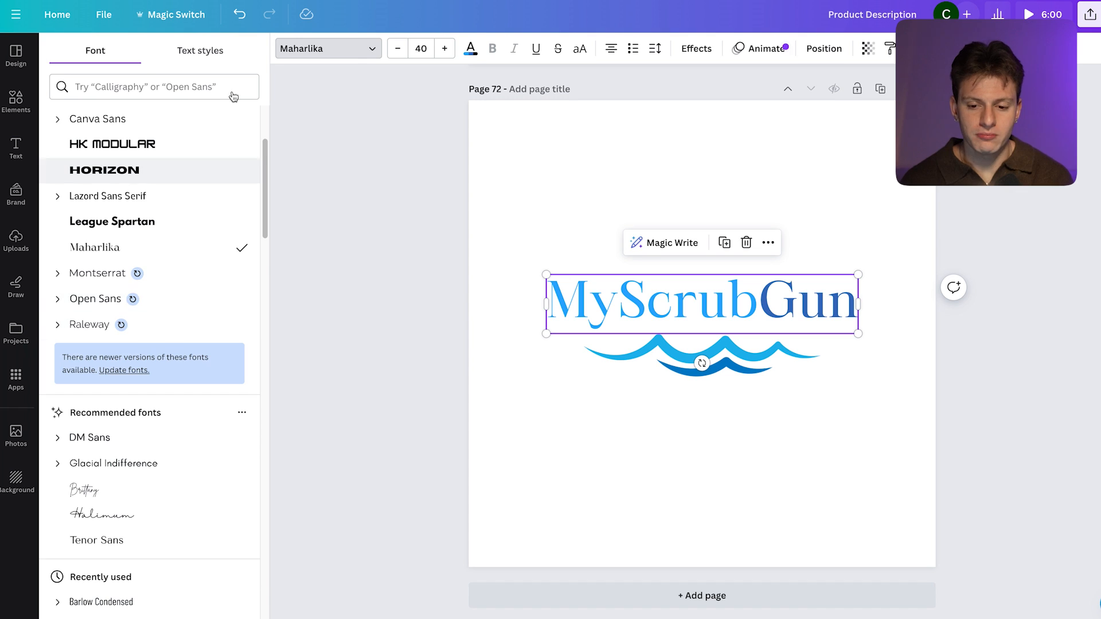
left_click(350, 140)
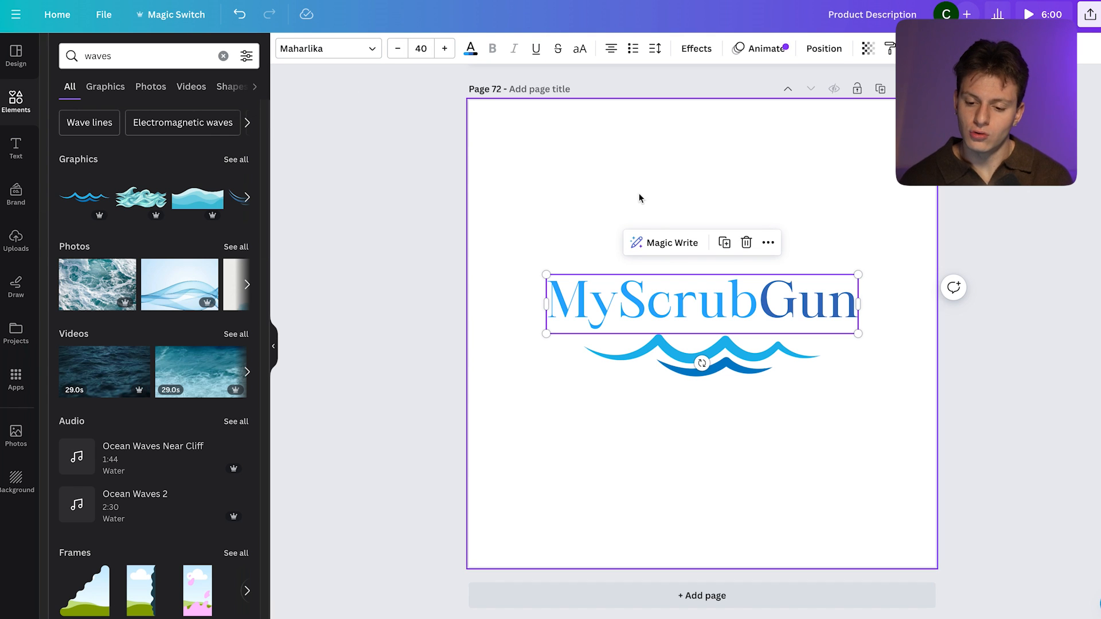
left_click(975, 359)
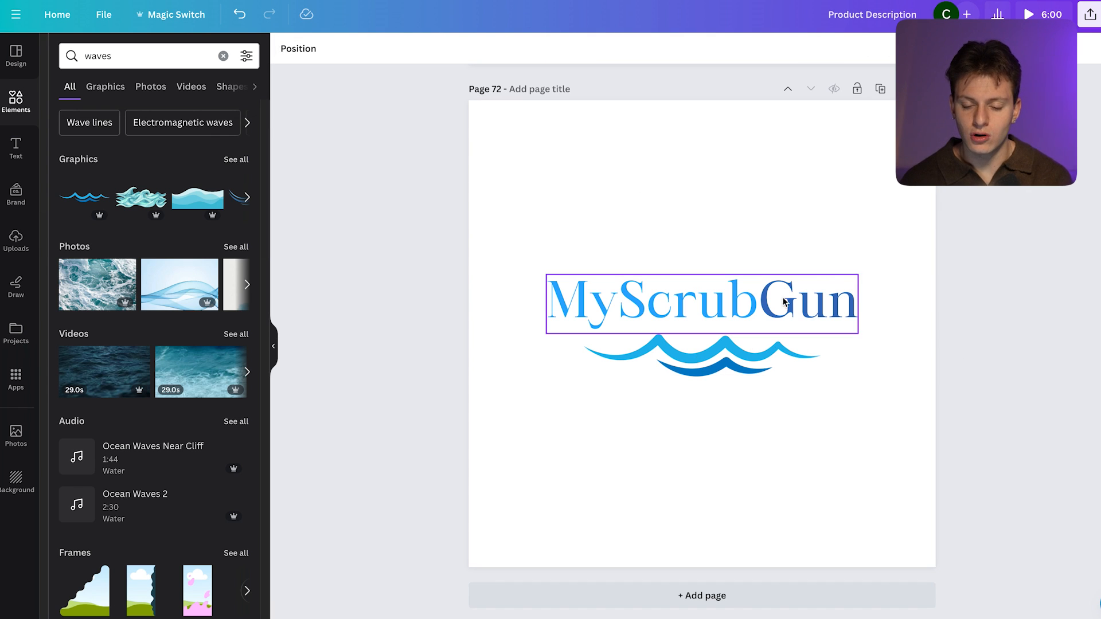
left_click(745, 365)
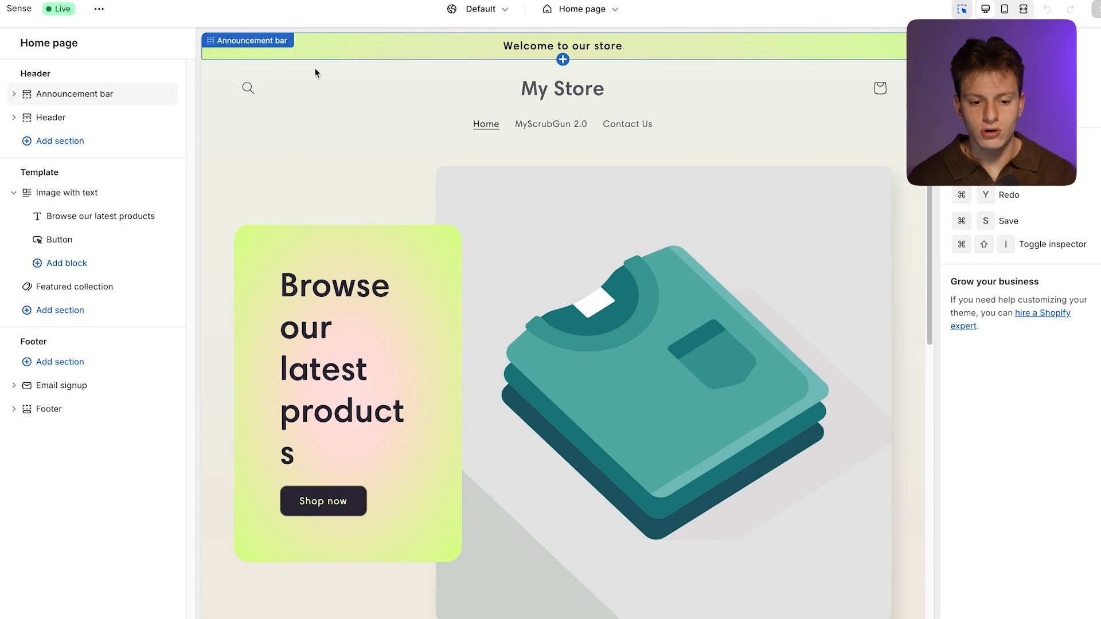
Step: Change the announcement bar's text to "50% OFF TODAY ONLY!" and save the theme
left_click(94, 96)
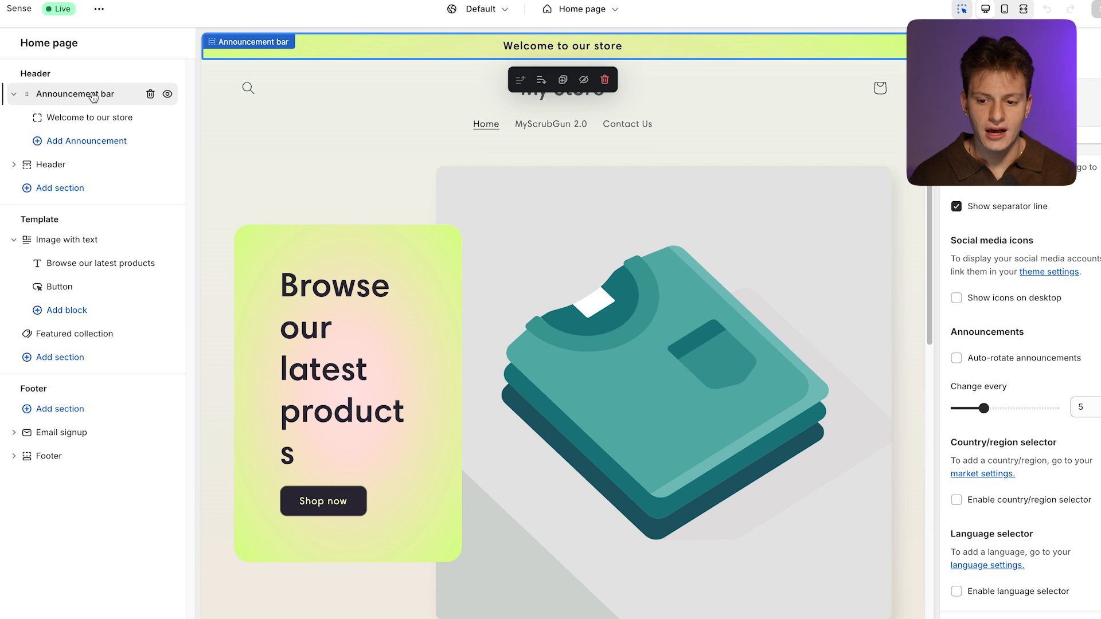
left_click(87, 117)
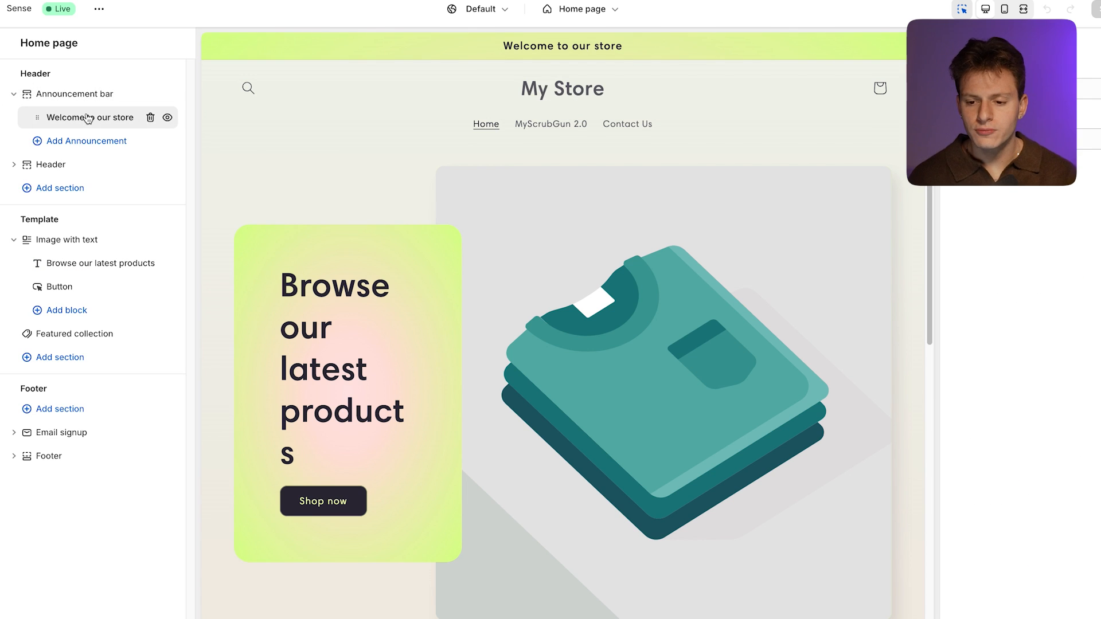
triple_click(1029, 92)
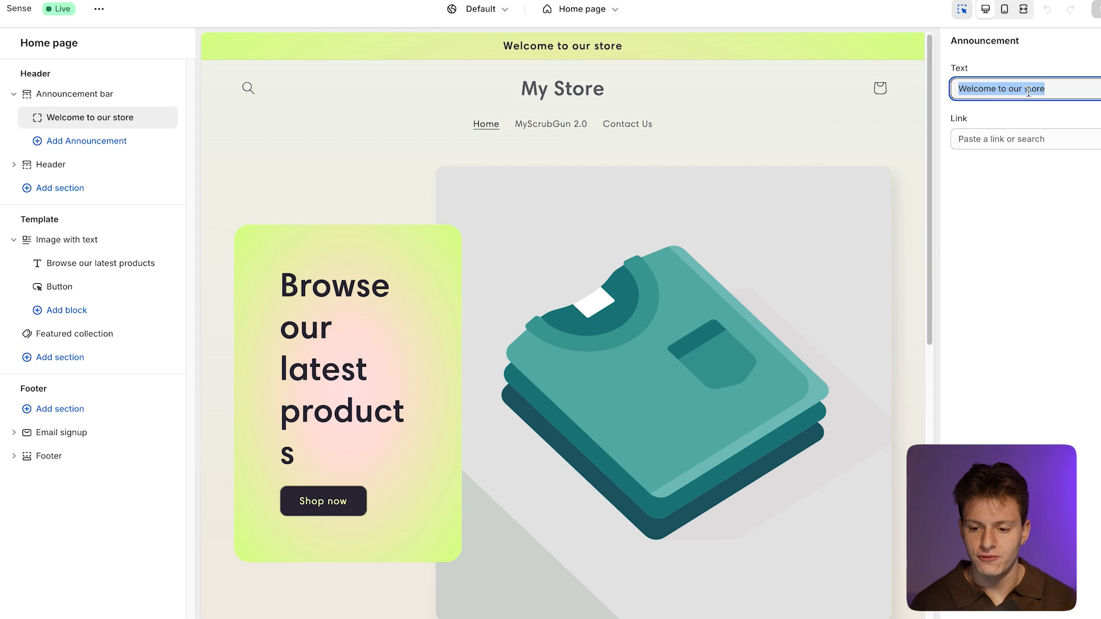
type("%0")
type("50% ")
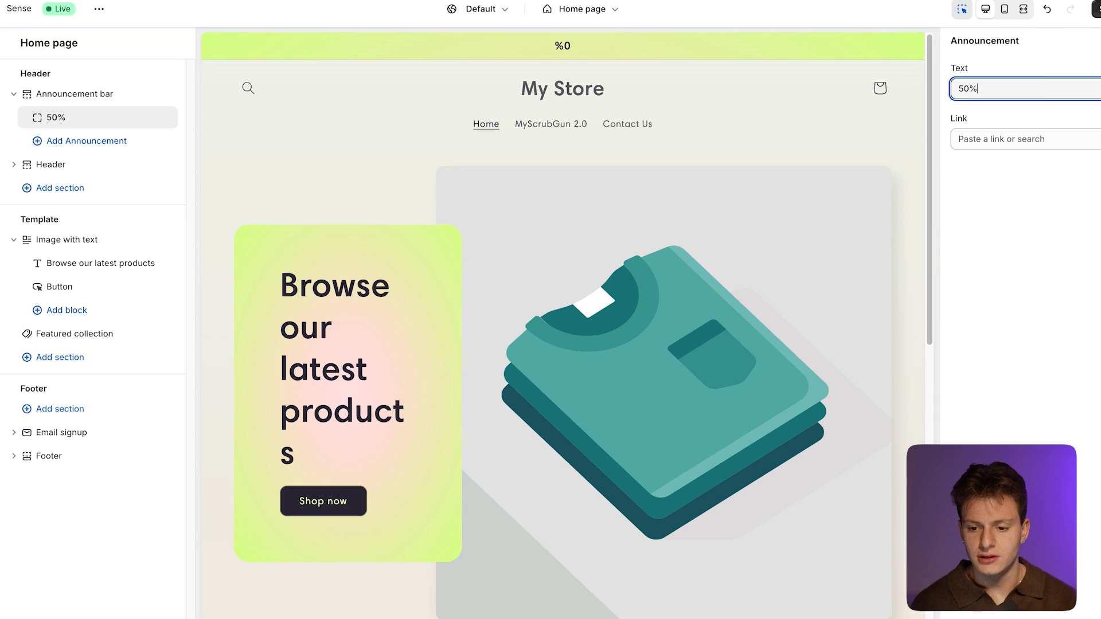
type("OFF")
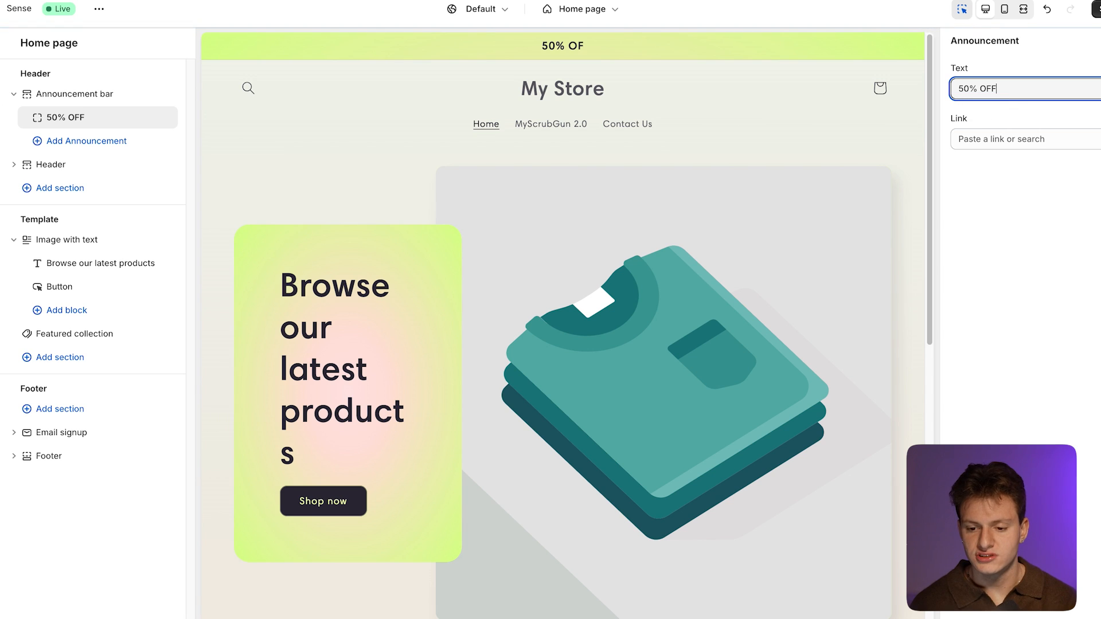
type(" TODAY ONLY!")
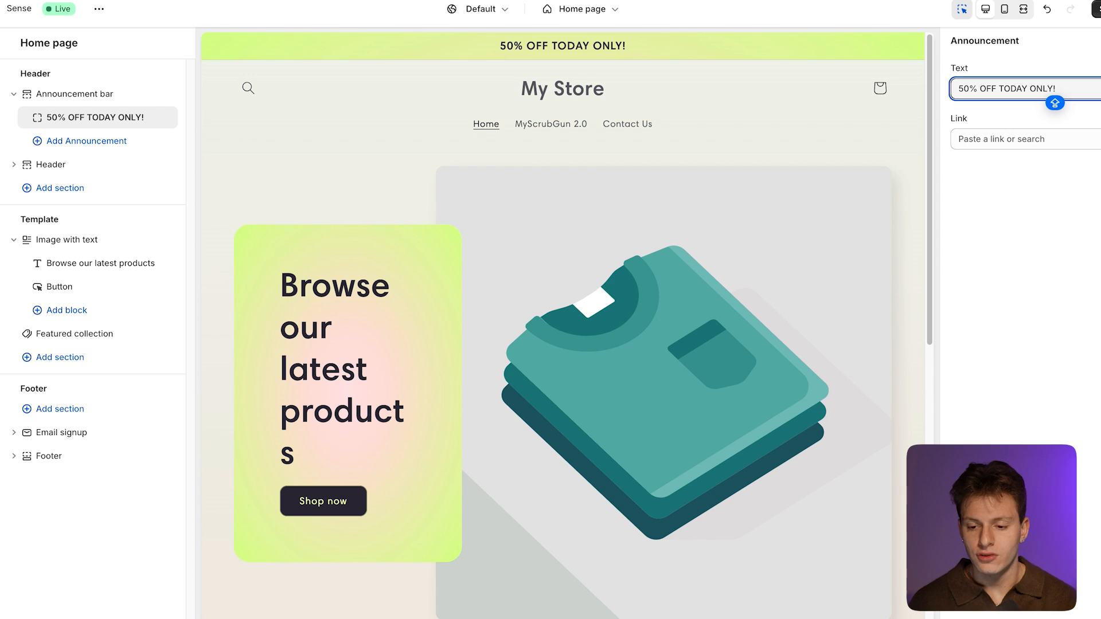
left_click(1096, 9)
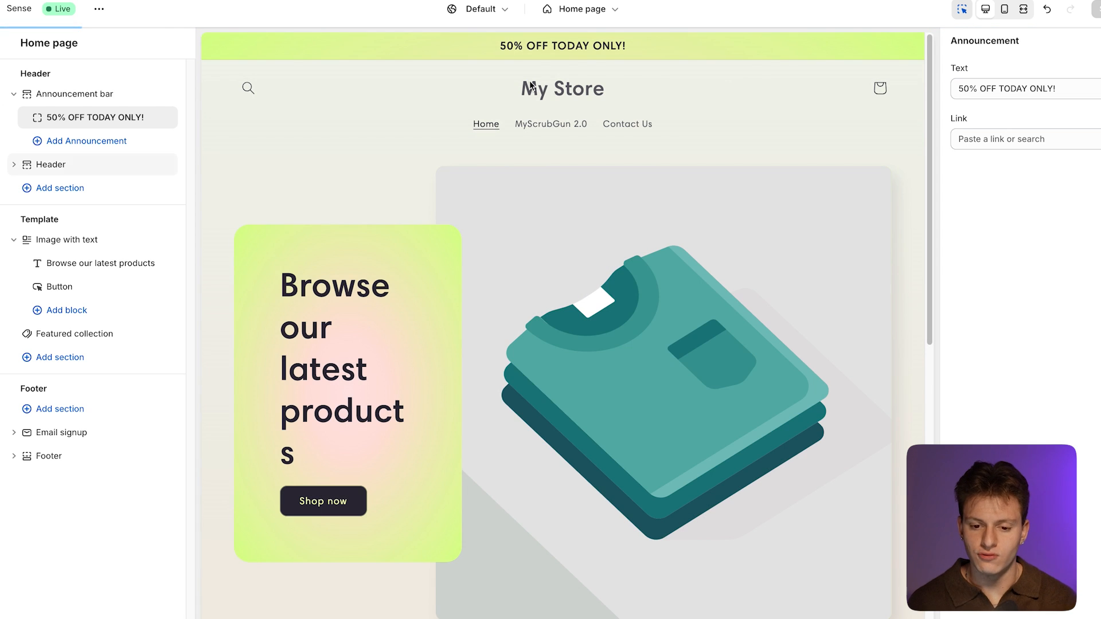
Step: Upload Scrubgun Logo.png in the theme's logo settings and set it as the store logo
left_click(549, 90)
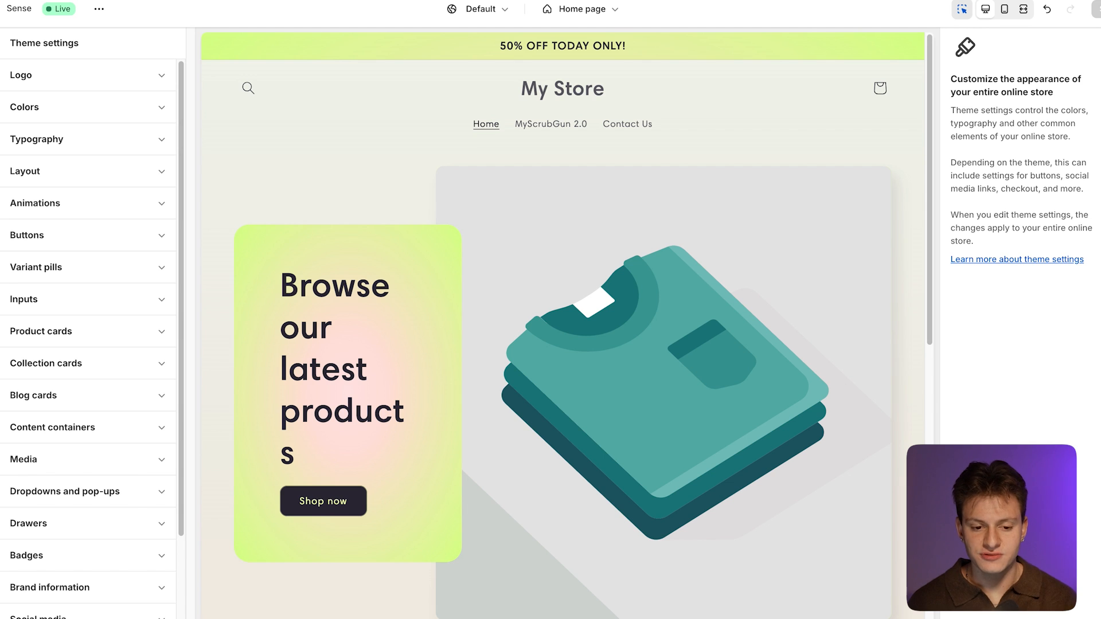
left_click(36, 76)
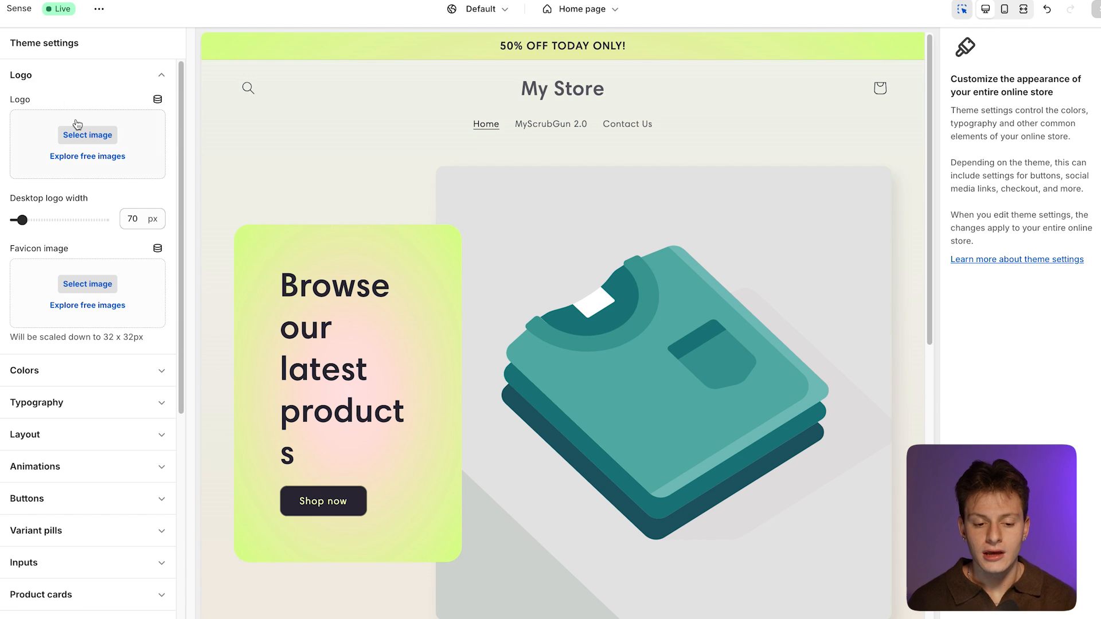
left_click(86, 135)
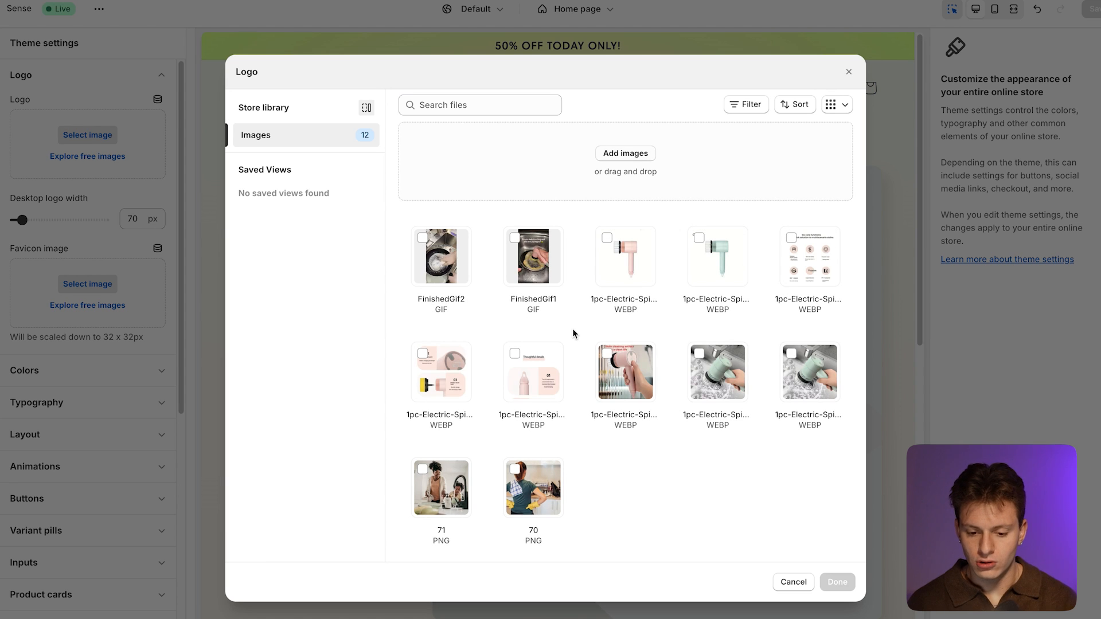
left_click(629, 154)
left_click(282, 95)
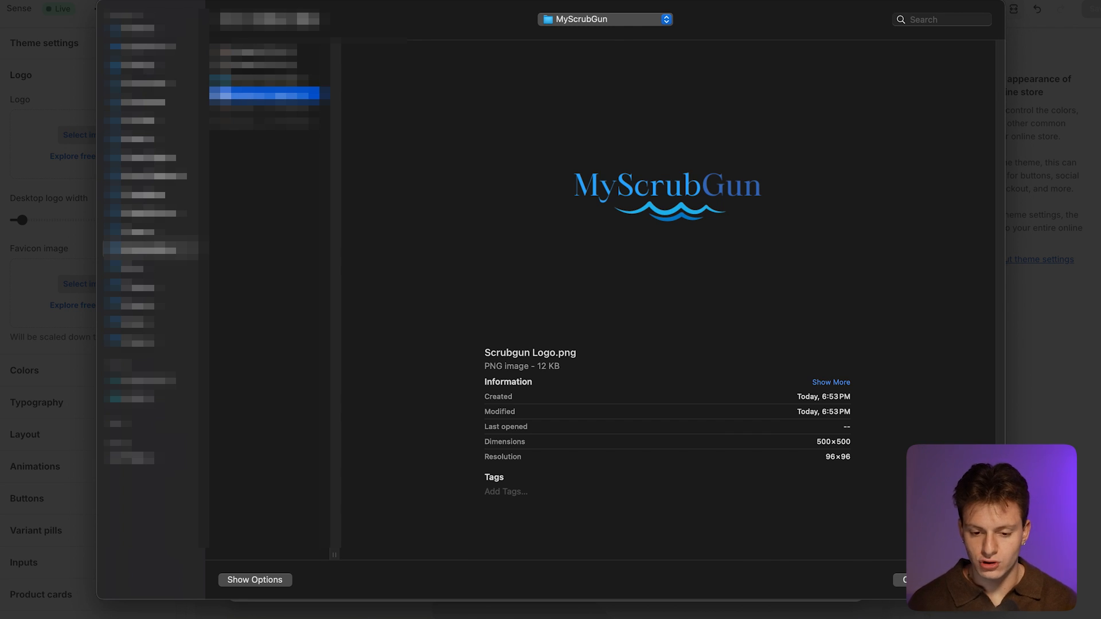
left_click(918, 580)
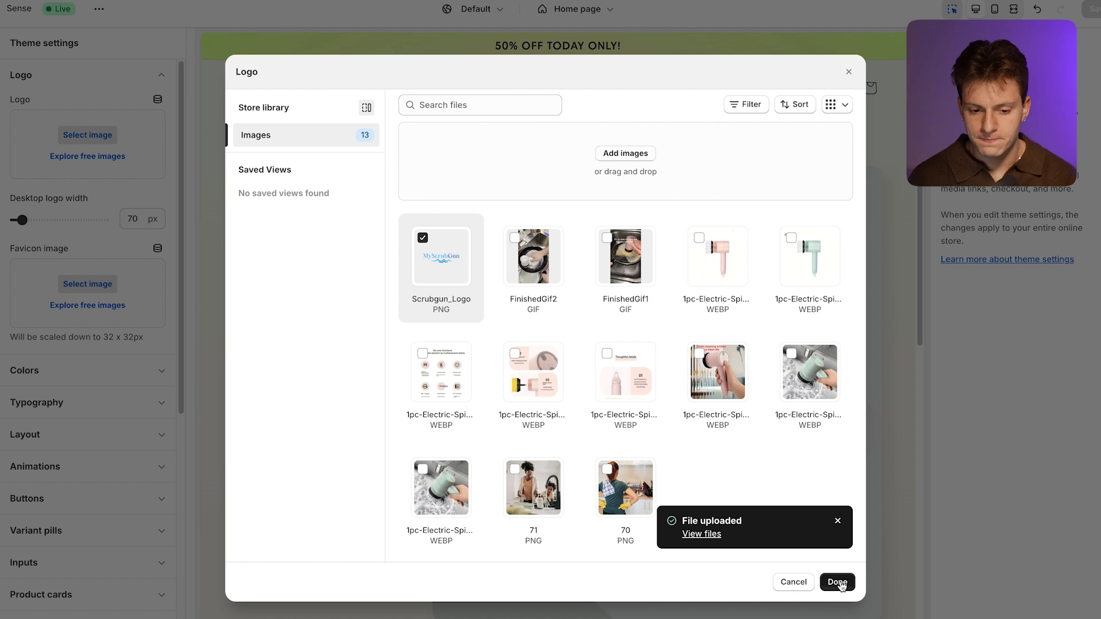
left_click(839, 583)
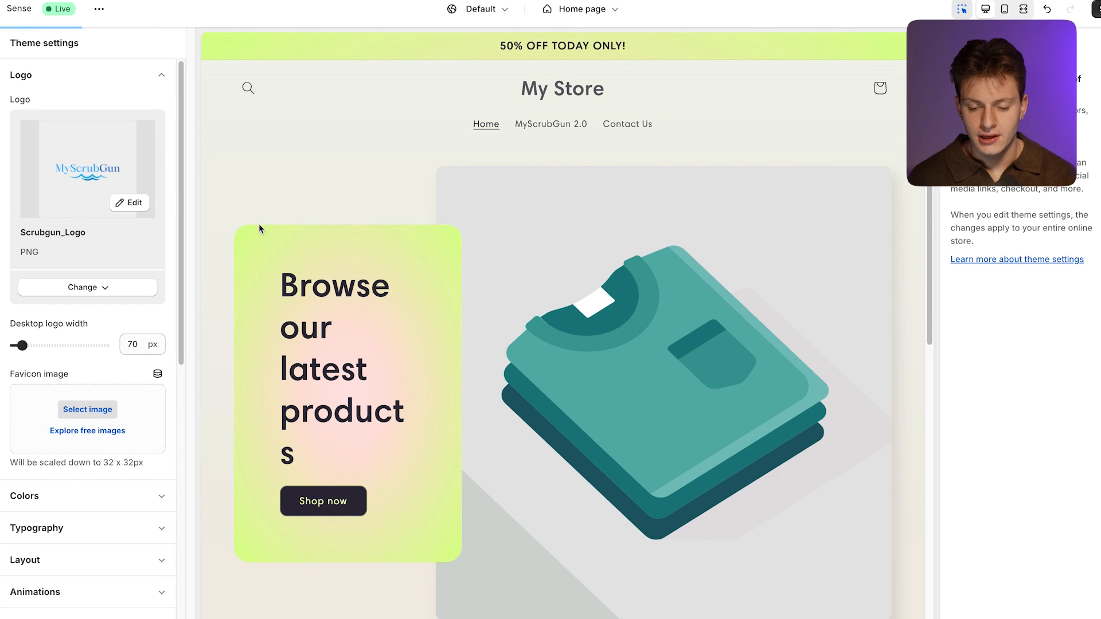
Step: Switch the preview to mobile and set the desktop logo width to 200 px
left_click_drag(20, 344, 50, 346)
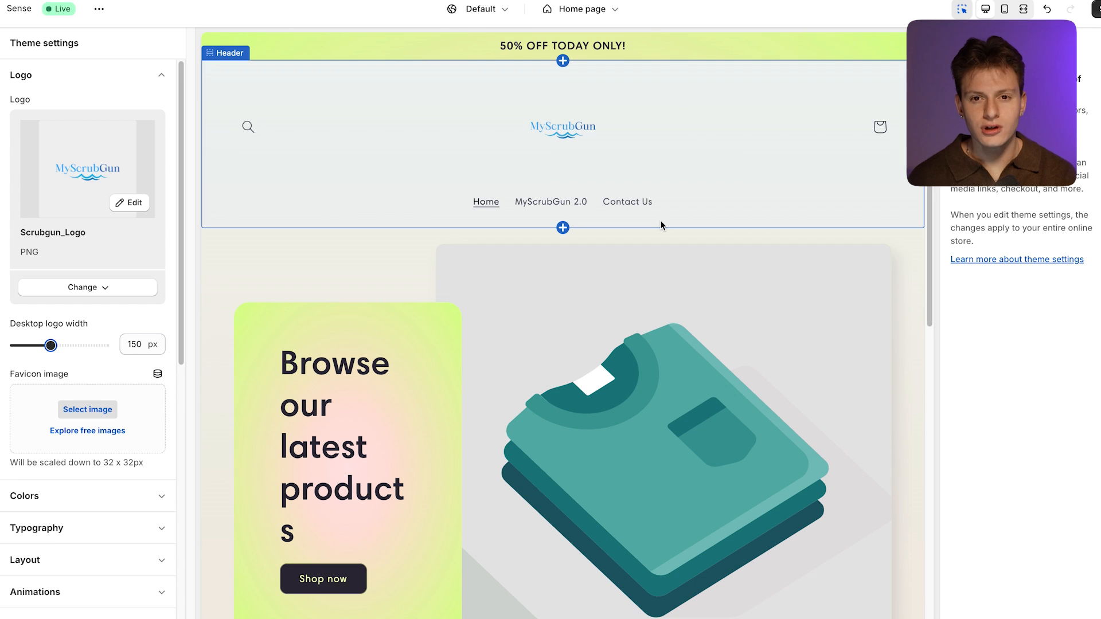
left_click(1005, 9)
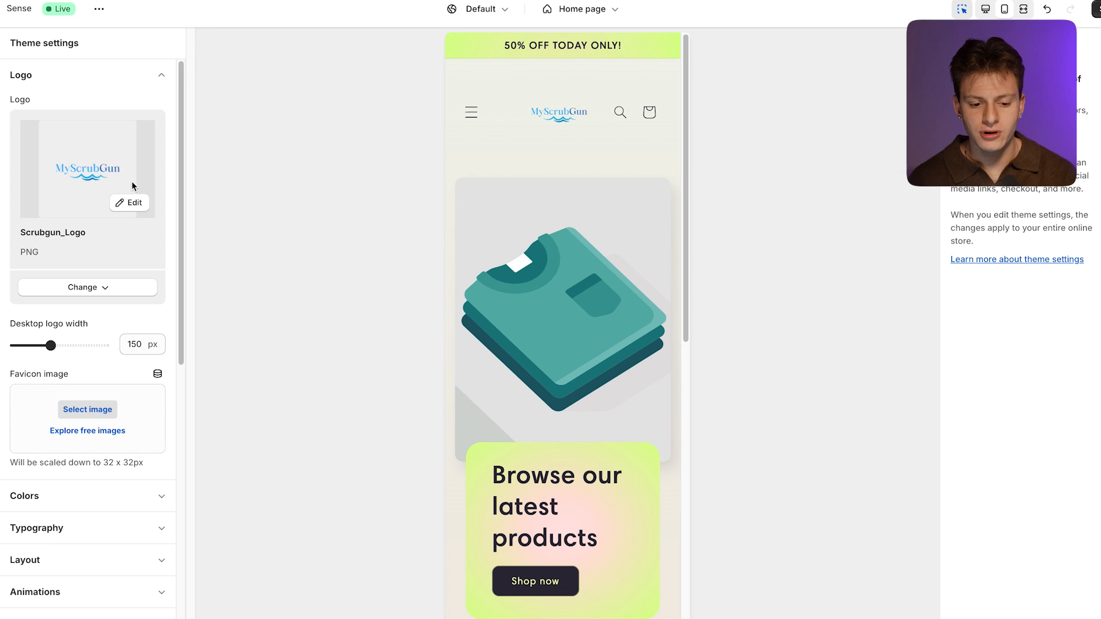
left_click_drag(50, 346, 68, 345)
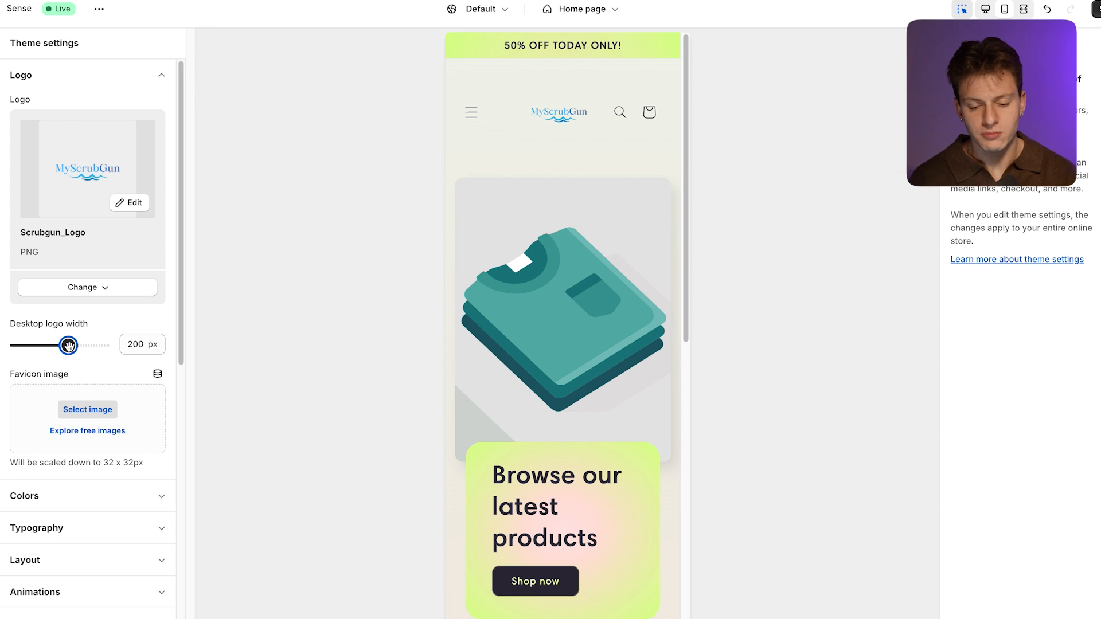
Step: Open colour Scheme 2 in the theme settings and change its background to the light blue #54CAFF
scroll(70, 403, "down", 2)
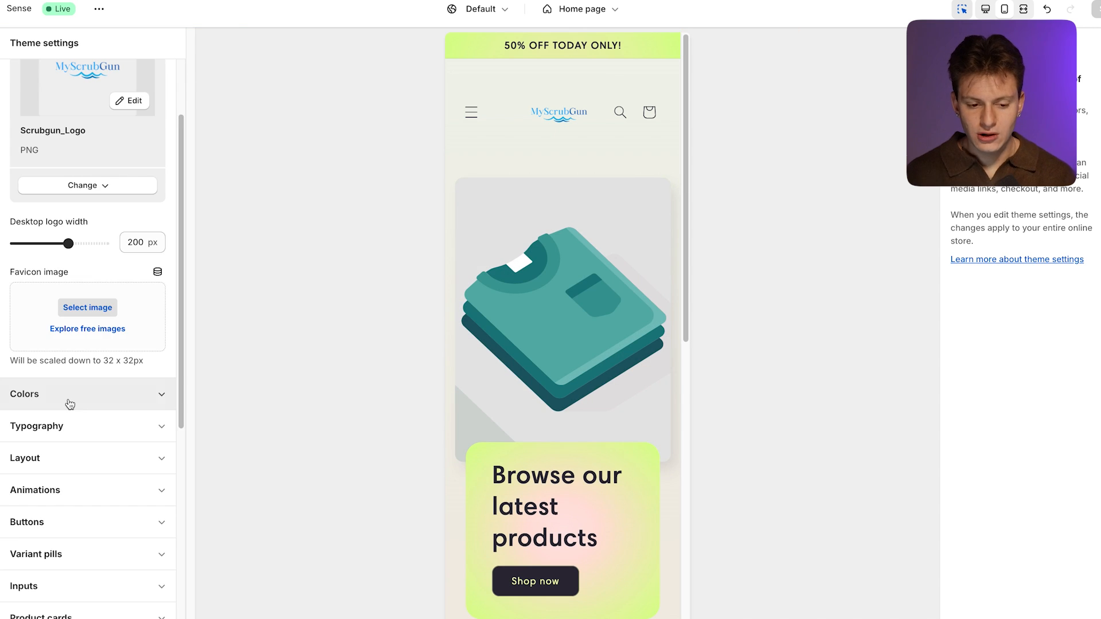
left_click(70, 405)
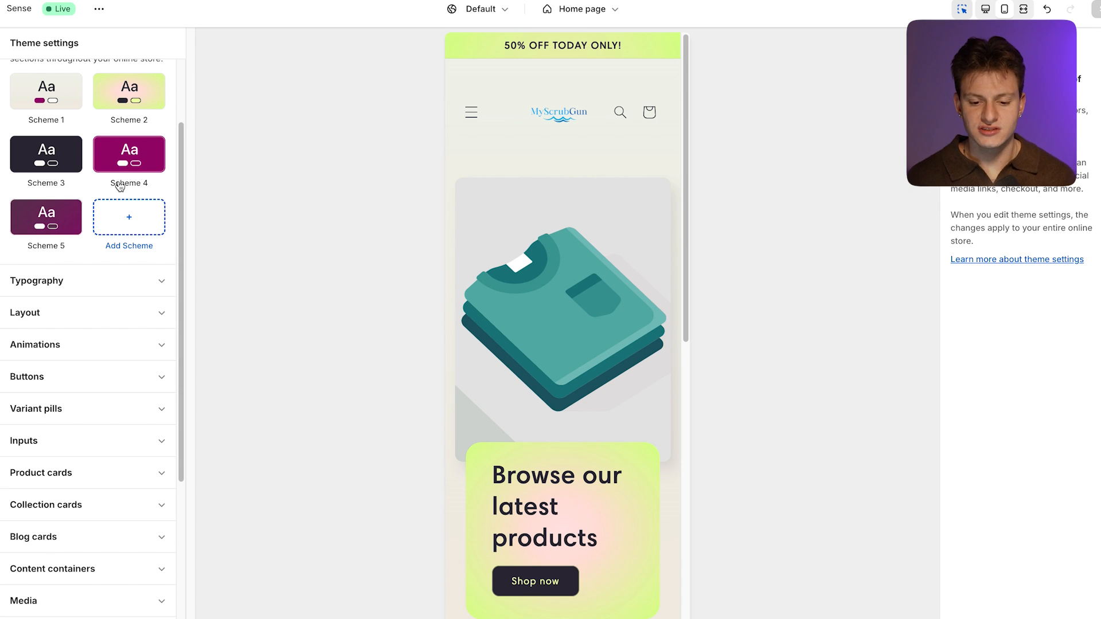
scroll(546, 395, "down", 2)
scroll(545, 396, "up", 2)
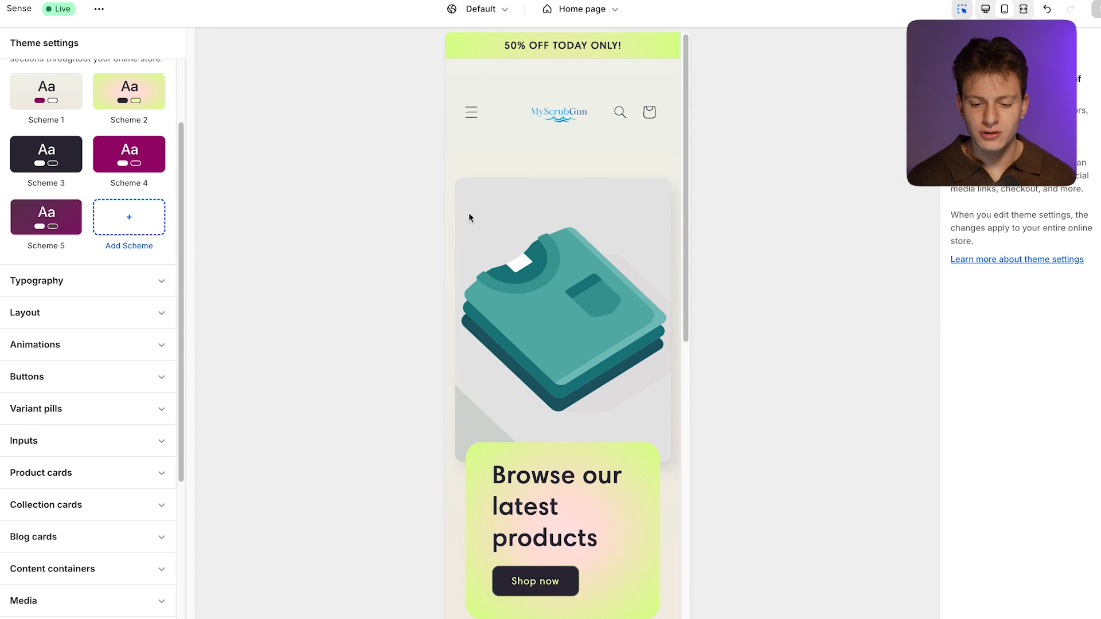
scroll(511, 298, "down", 10)
scroll(511, 298, "up", 10)
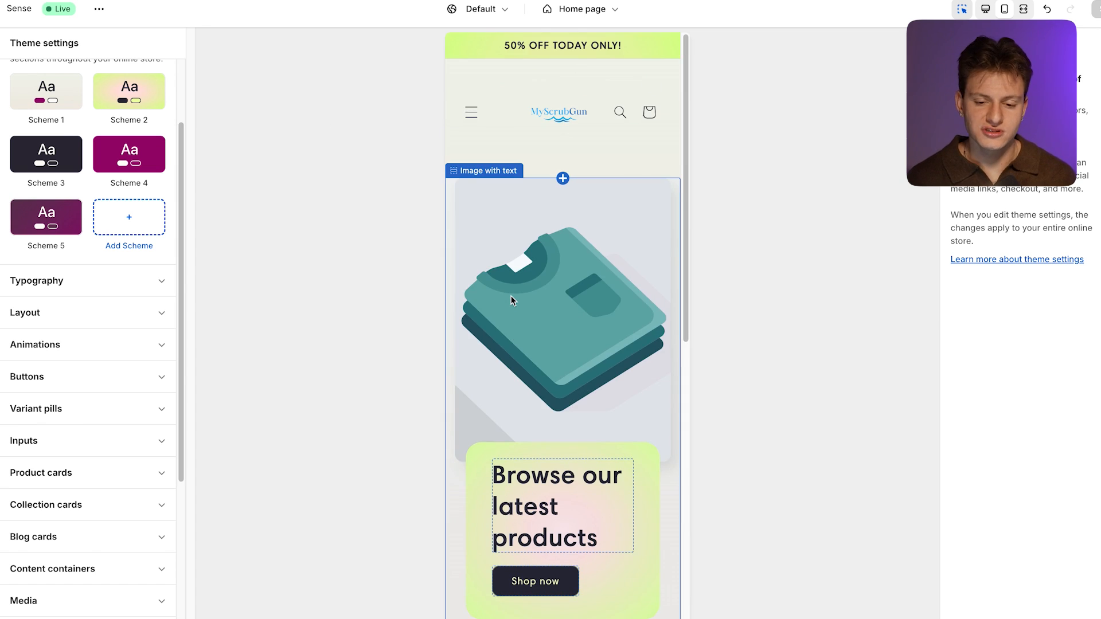
left_click(155, 99)
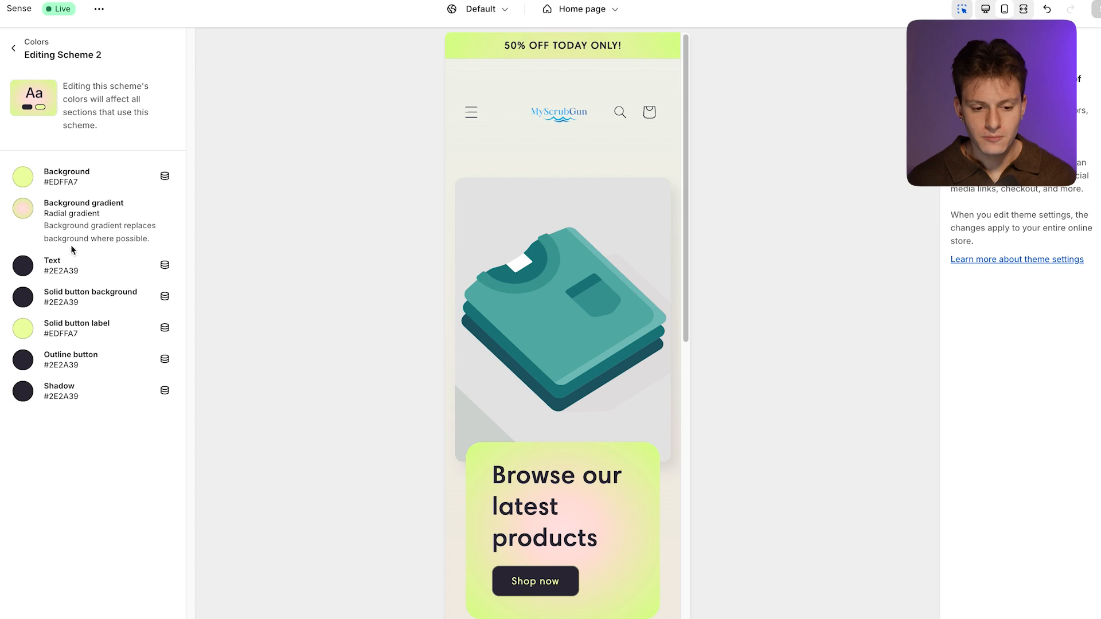
left_click(23, 181)
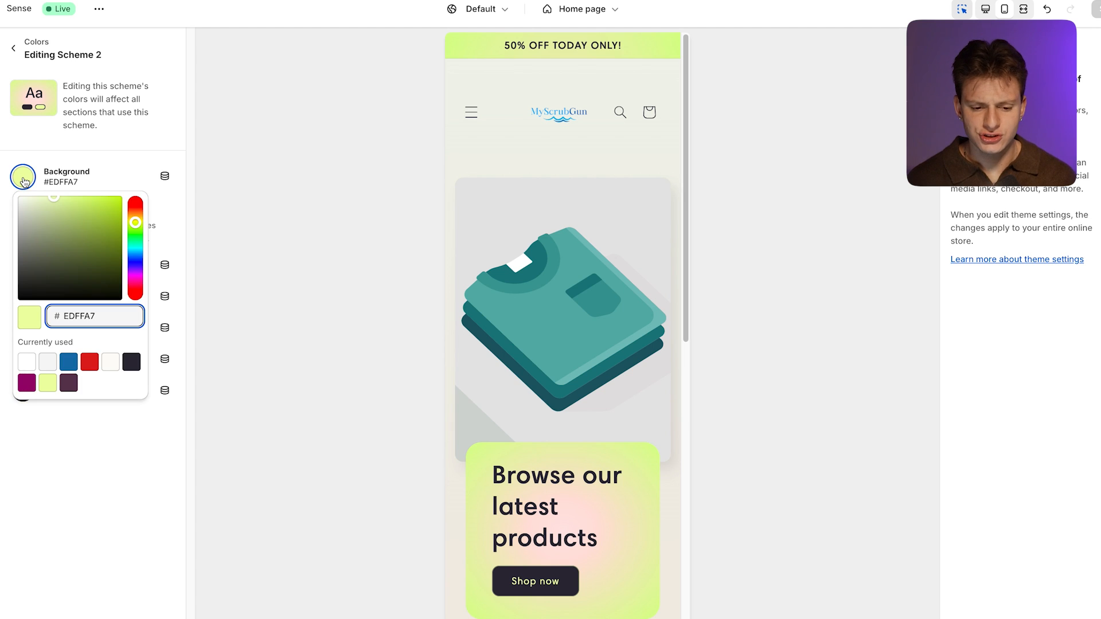
left_click_drag(136, 236, 137, 257)
left_click_drag(91, 226, 88, 183)
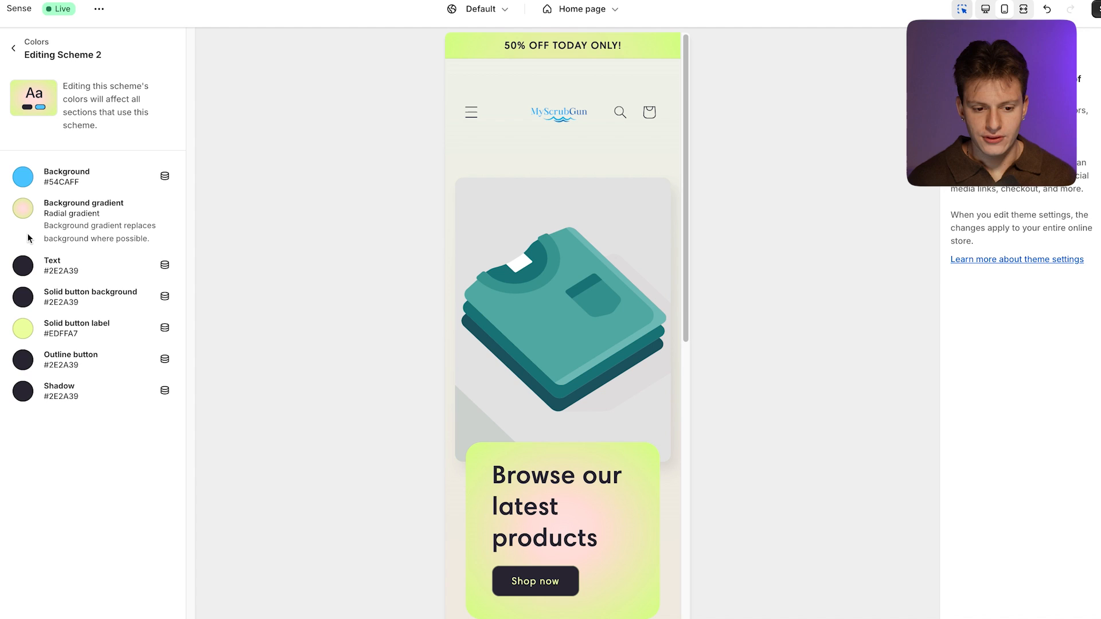
Step: Recolour Scheme 2's radial background gradient with stops #1AE5FF at 0%, #9EDAFF at 24% and #00A9FF at 100%
left_click(22, 215)
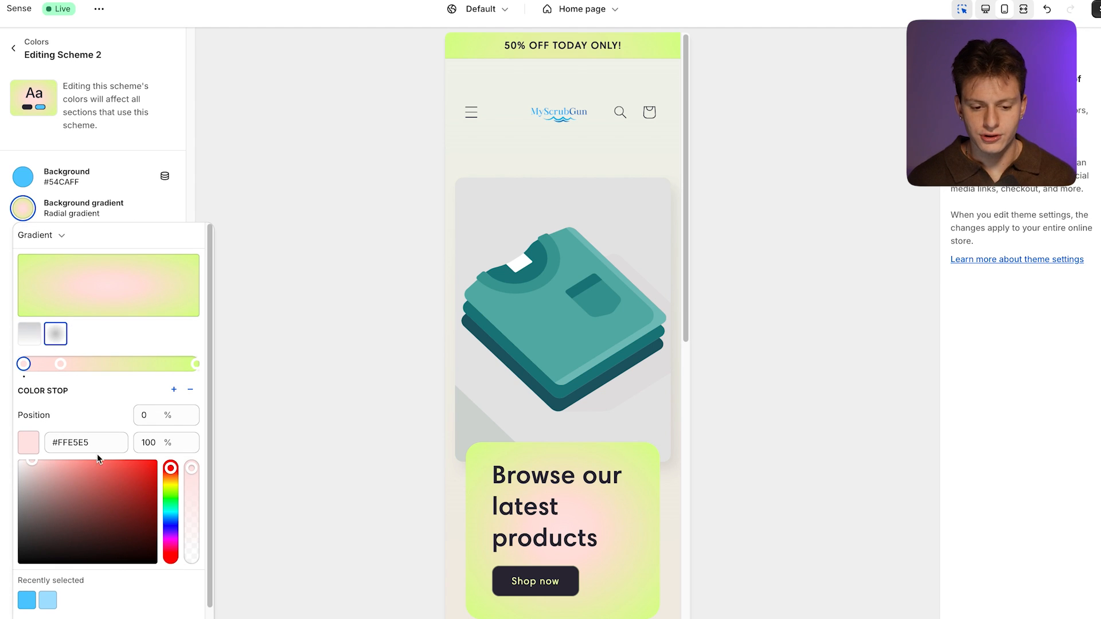
left_click_drag(173, 476, 171, 520)
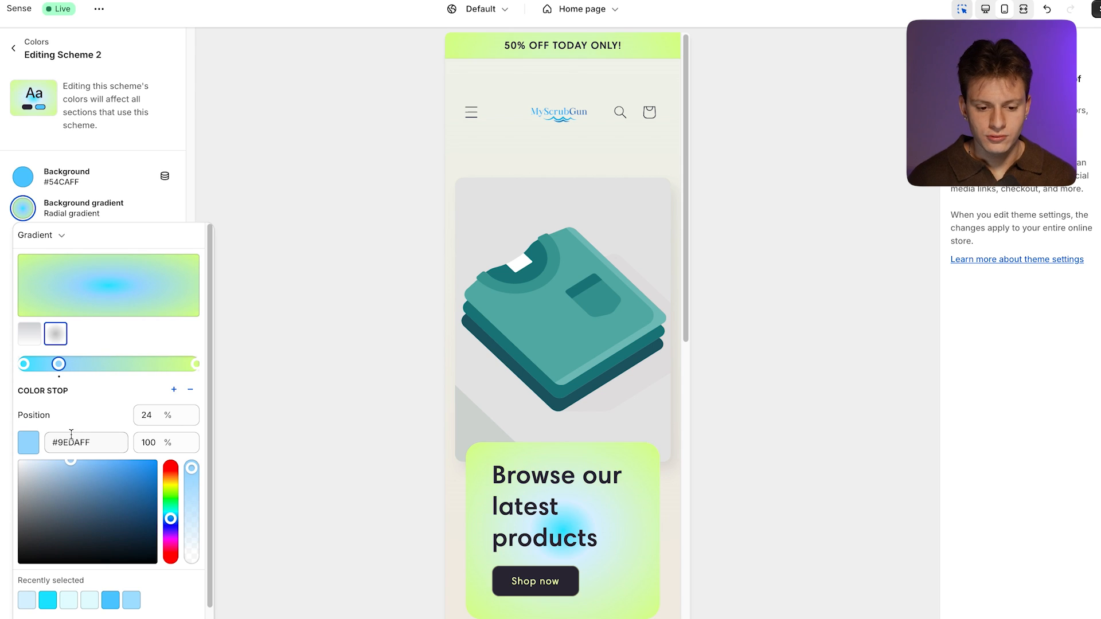
left_click(197, 363)
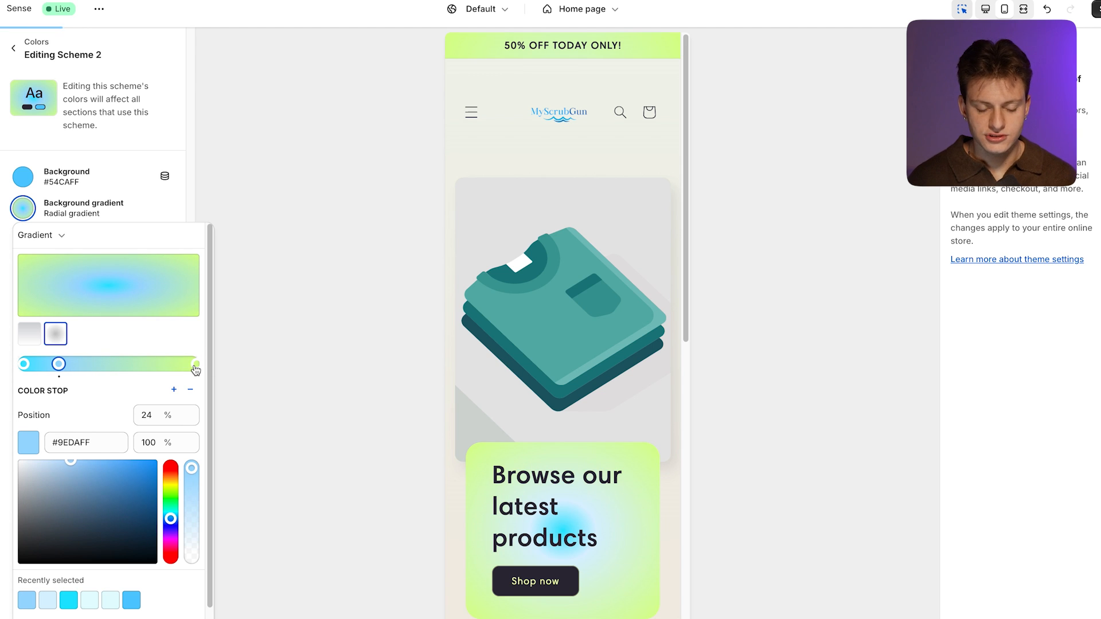
left_click_drag(167, 503, 155, 462)
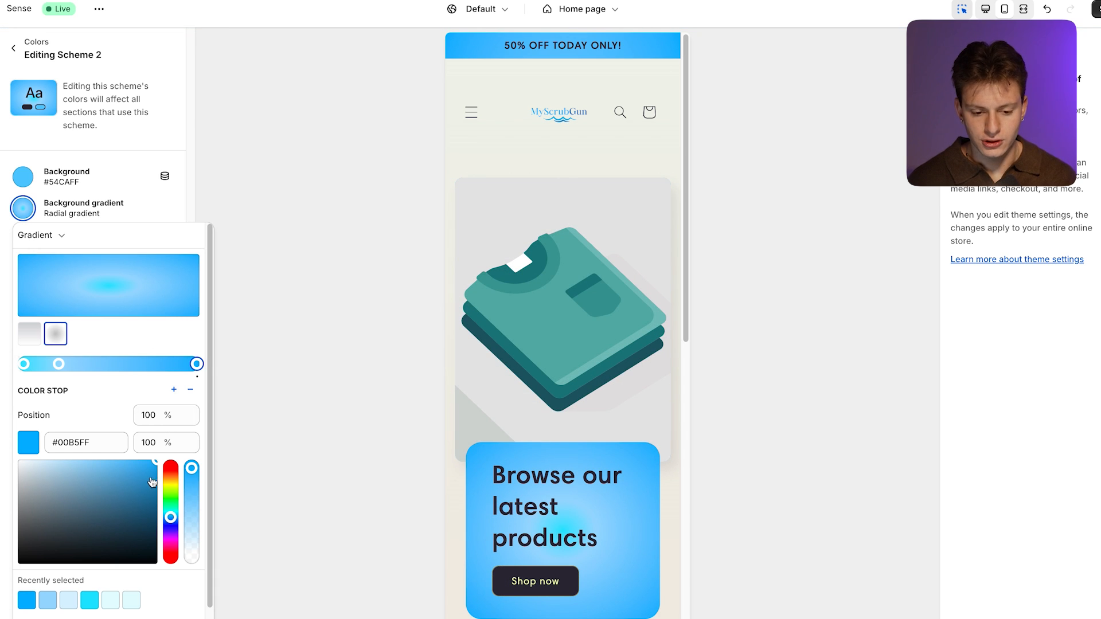
left_click(171, 520)
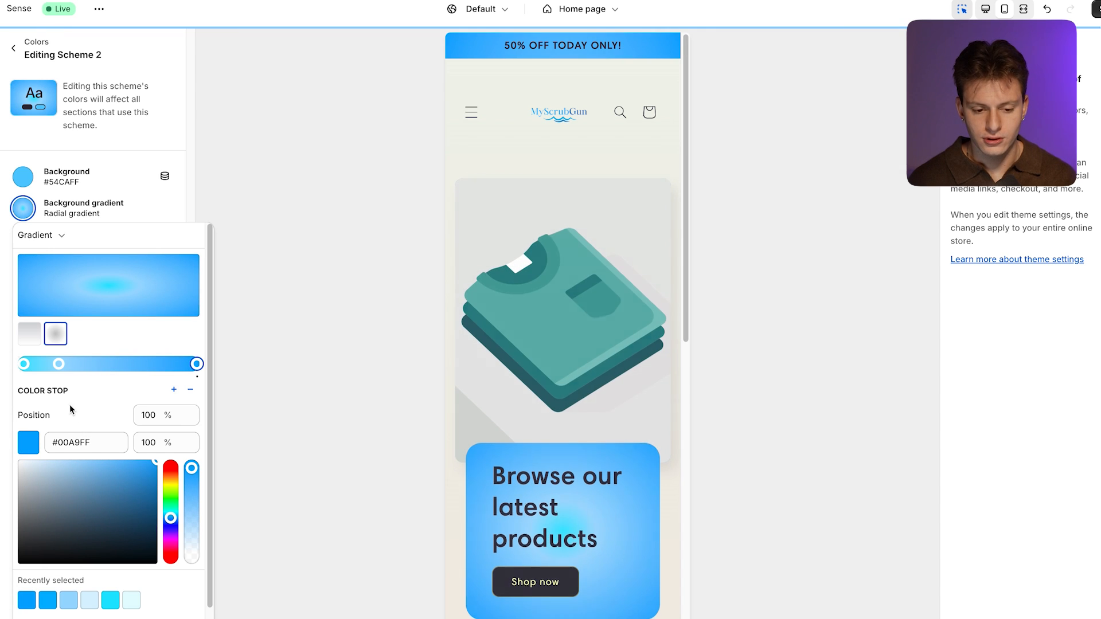
Step: Lighten the gradient's middle stop to #B8E4FF at position 23% and its first stop to #58ECFF
left_click(57, 364)
left_click_drag(70, 481, 52, 457)
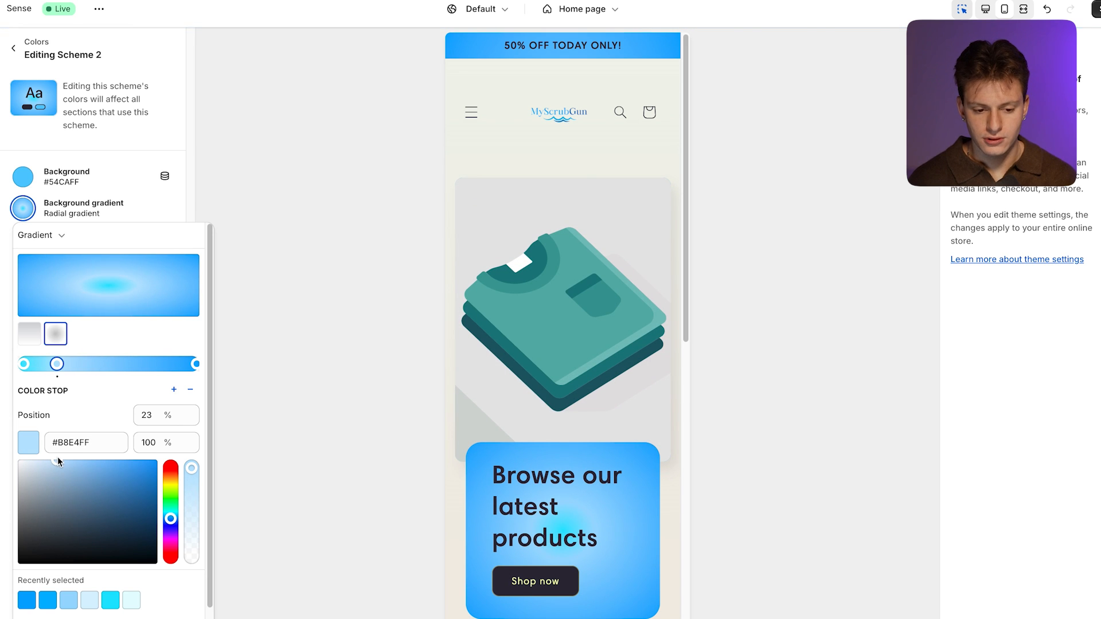
left_click(23, 364)
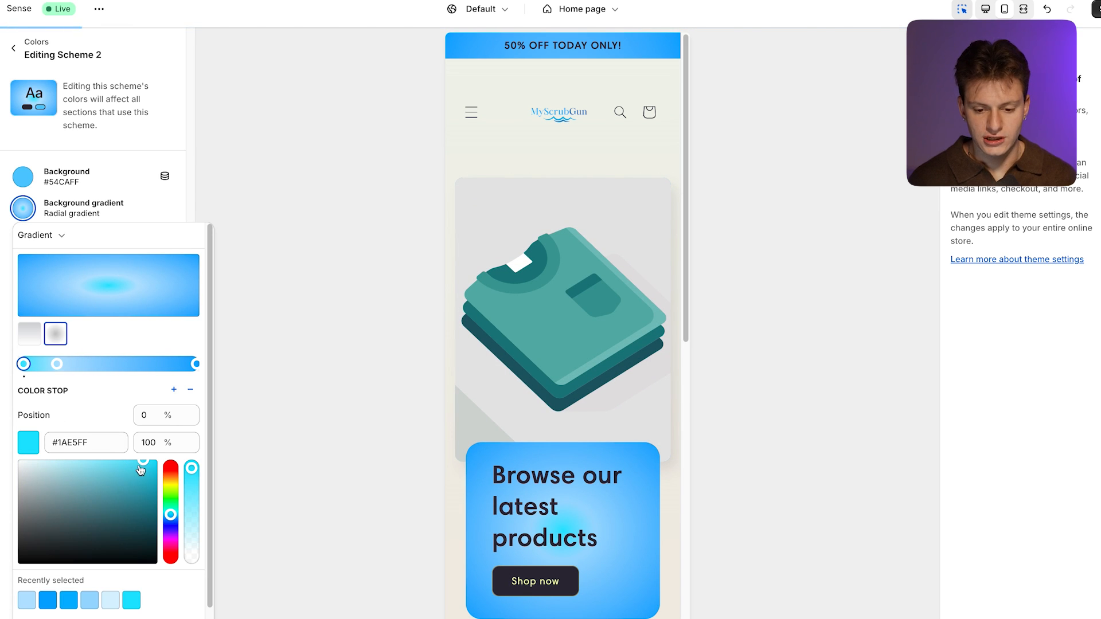
left_click_drag(140, 470, 125, 461)
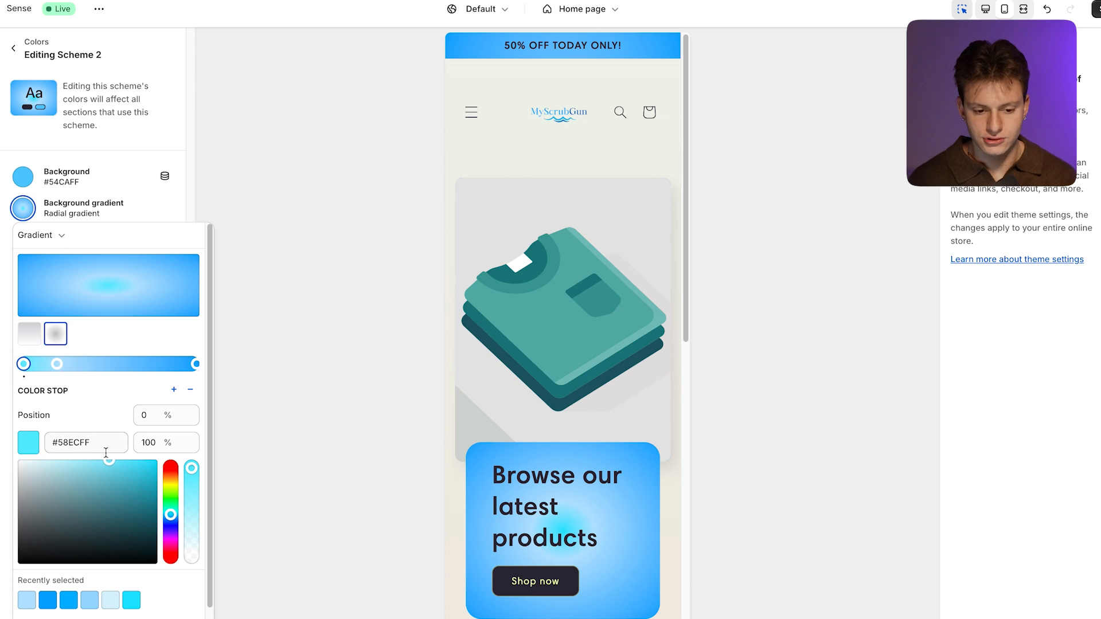
Step: Make the background gradient linear, move its darkest blue stop to 86%, and save the theme
left_click(29, 334)
left_click_drag(196, 364, 175, 373)
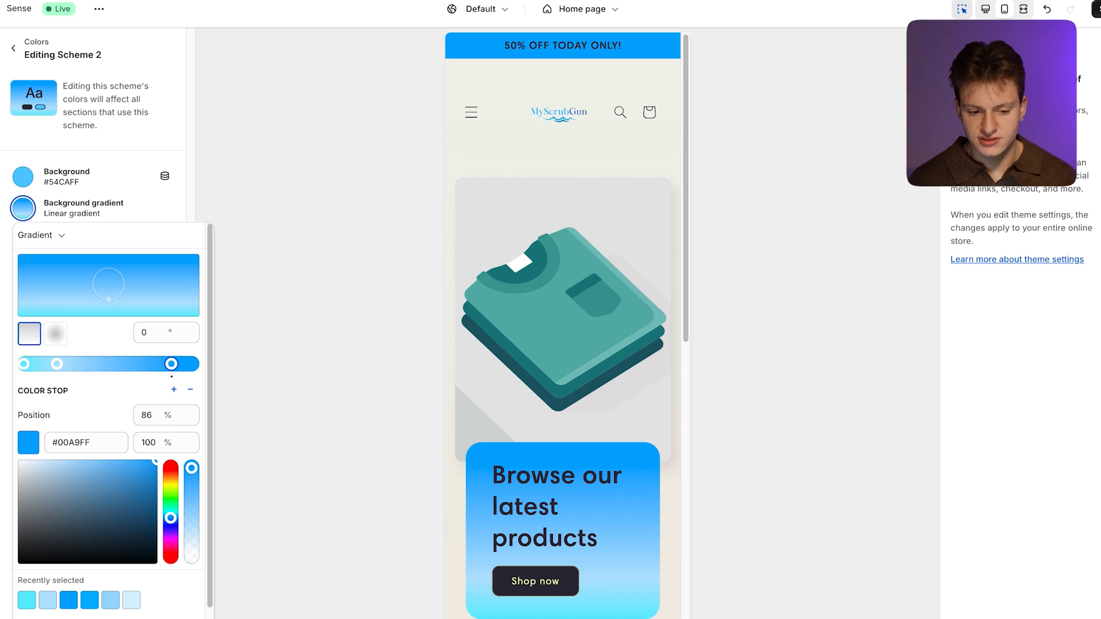
left_click(1096, 9)
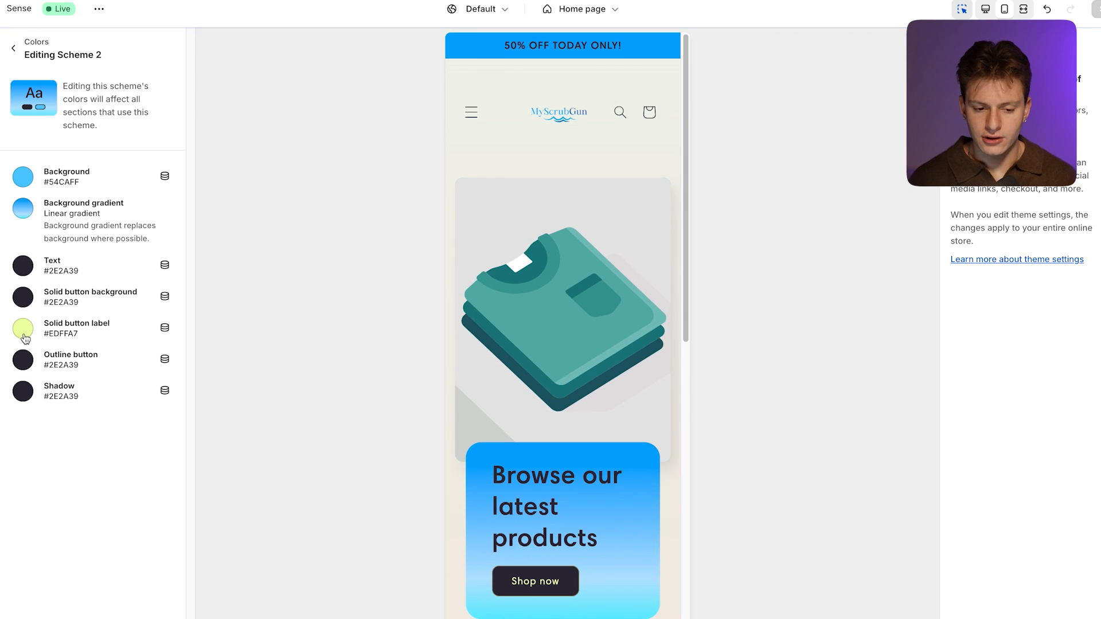
Step: Set Scheme 2's solid button label colour to the recently used blue #00B5FFFF
left_click(23, 335)
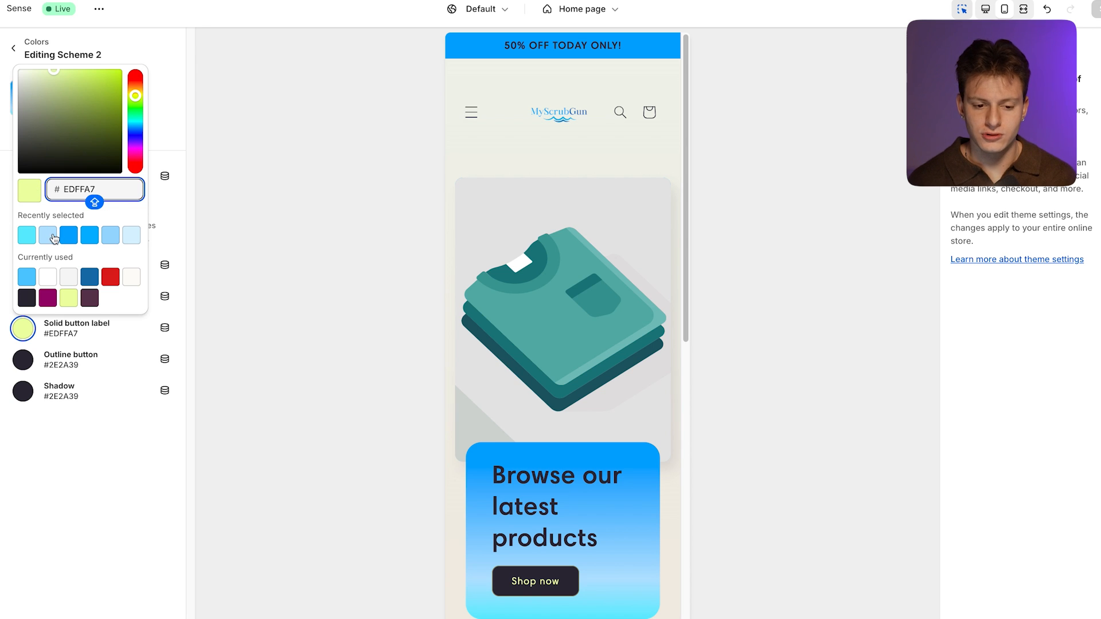
left_click(90, 240)
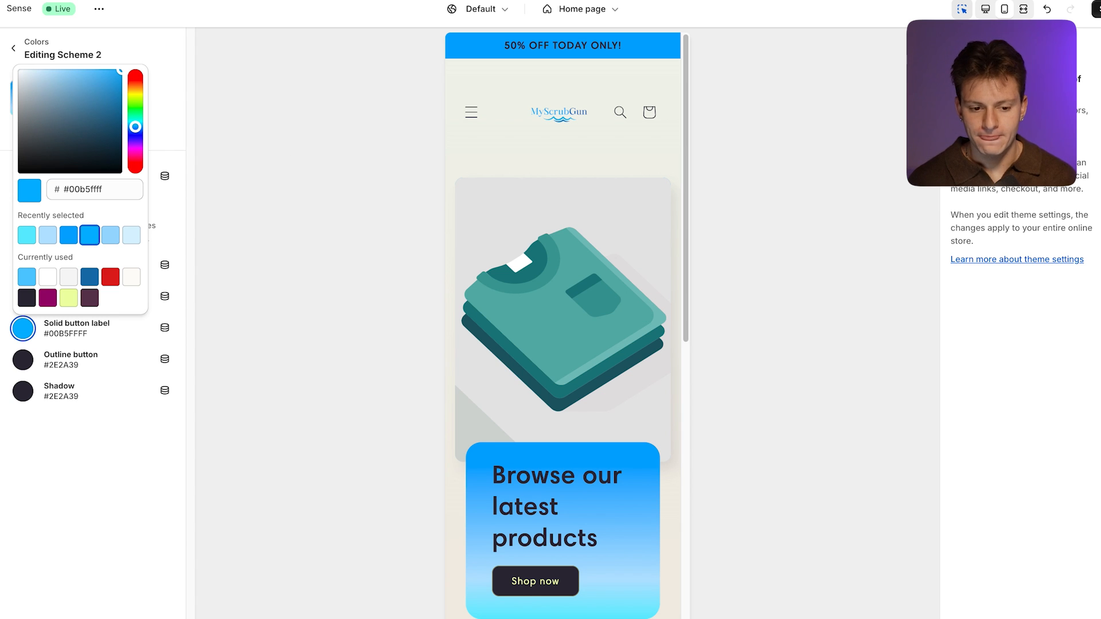
Step: Set Scheme 4's solid button label colour to the theme's dark blue #1773B0
left_click(172, 242)
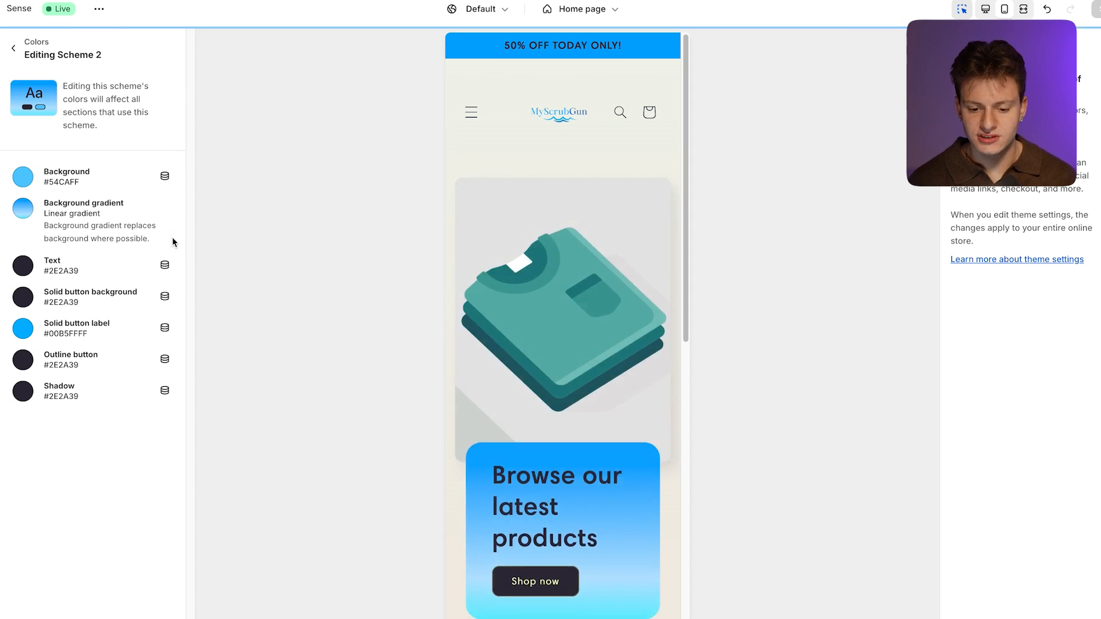
scroll(479, 405, "down", 10)
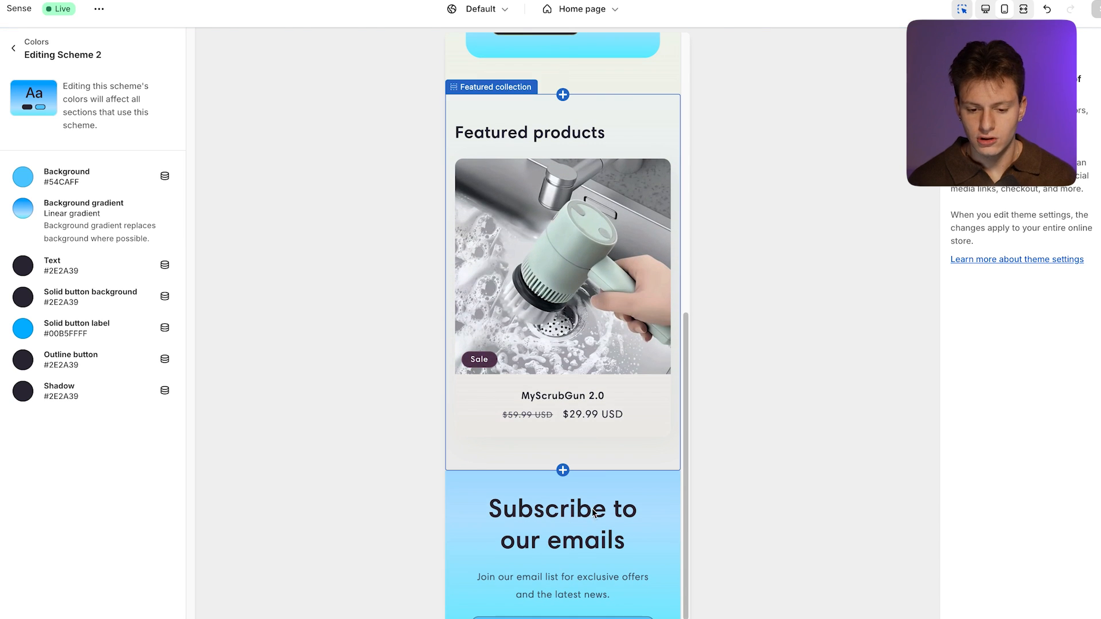
left_click(14, 47)
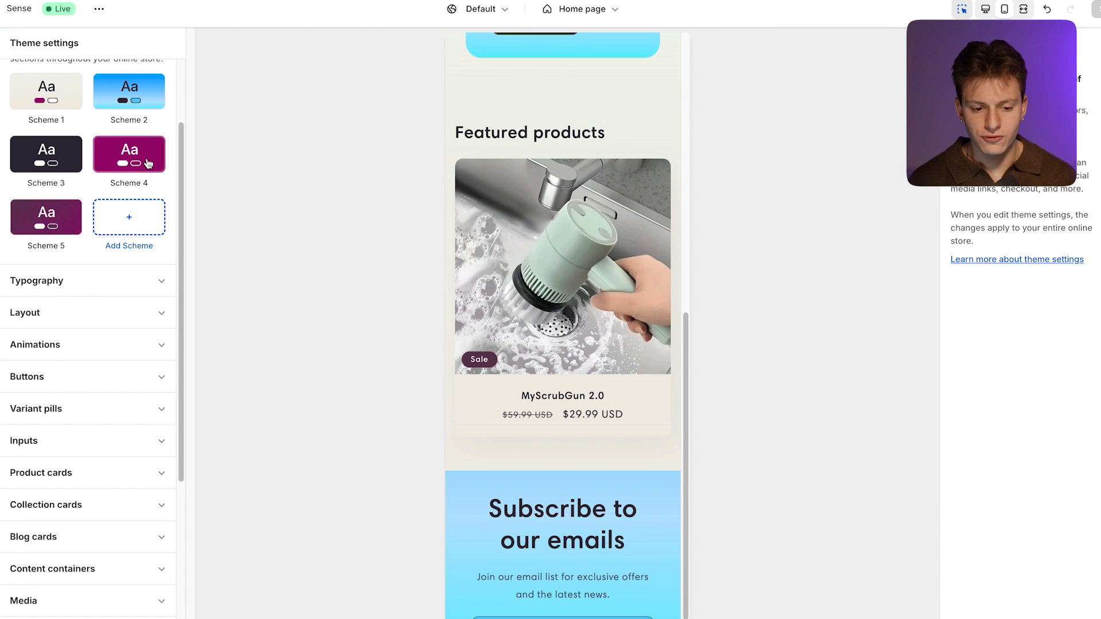
left_click(147, 164)
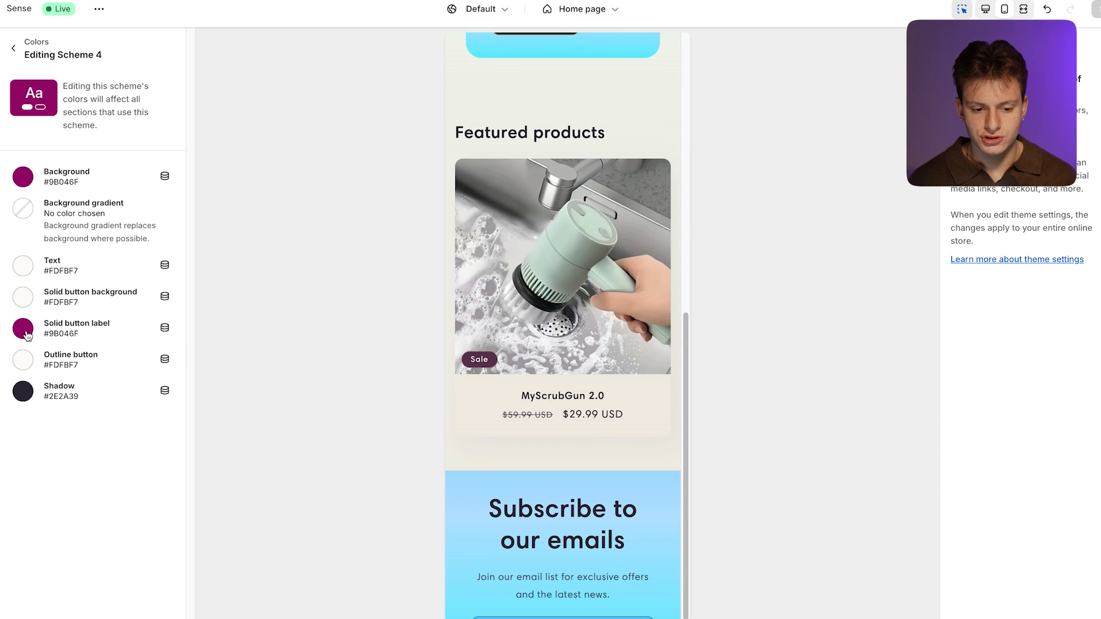
left_click(24, 329)
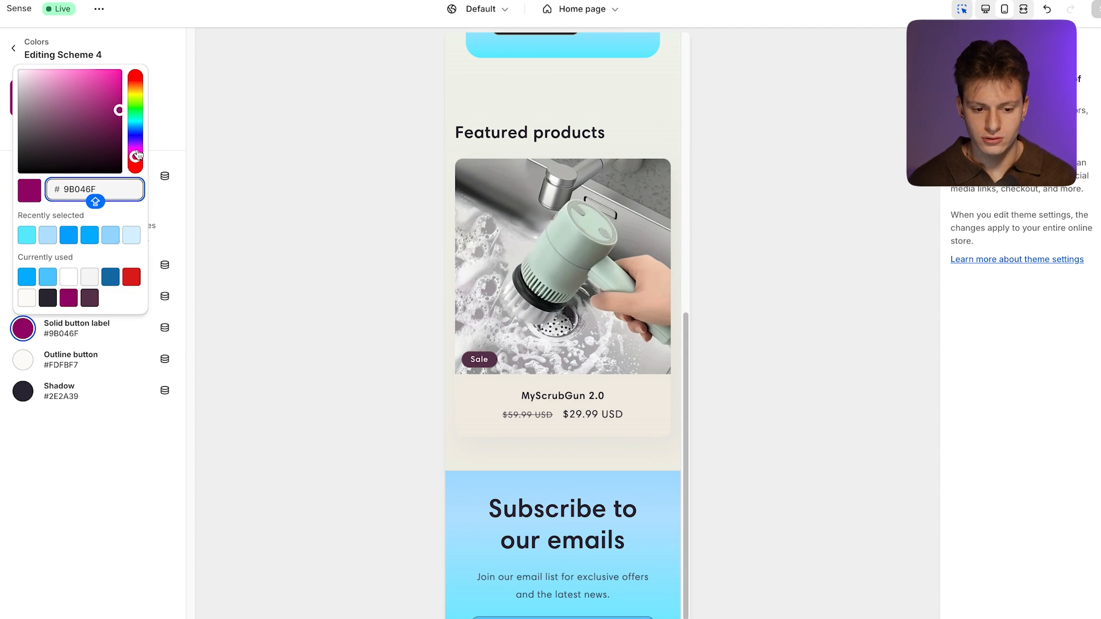
left_click(110, 277)
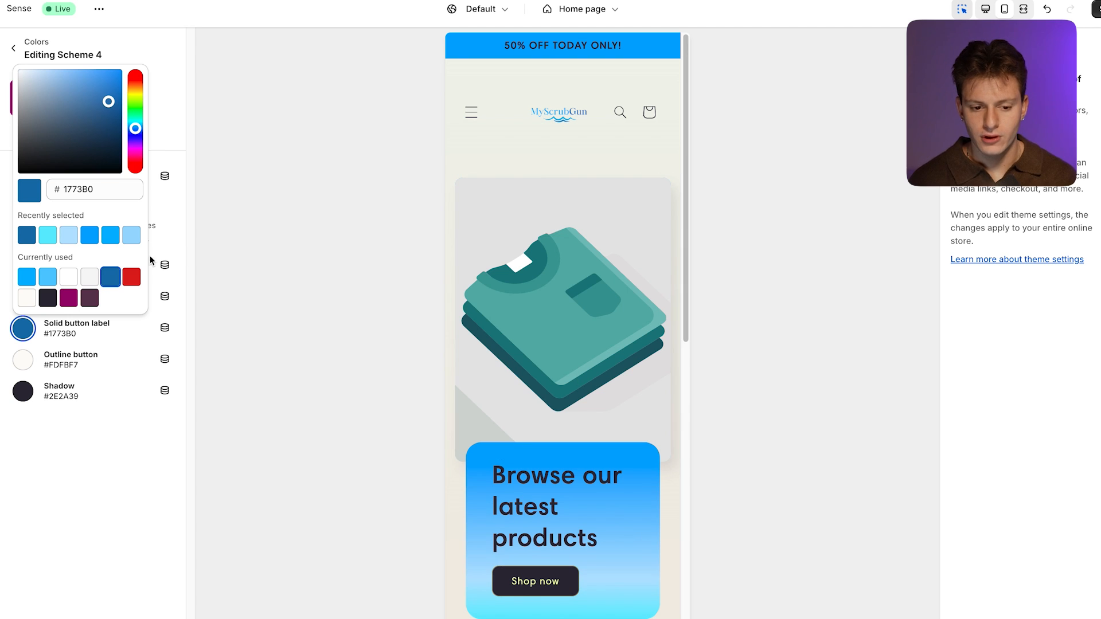
Step: Save the theme and recolour Scheme 4's background with the same dark blue as its solid button label
double_click(106, 196)
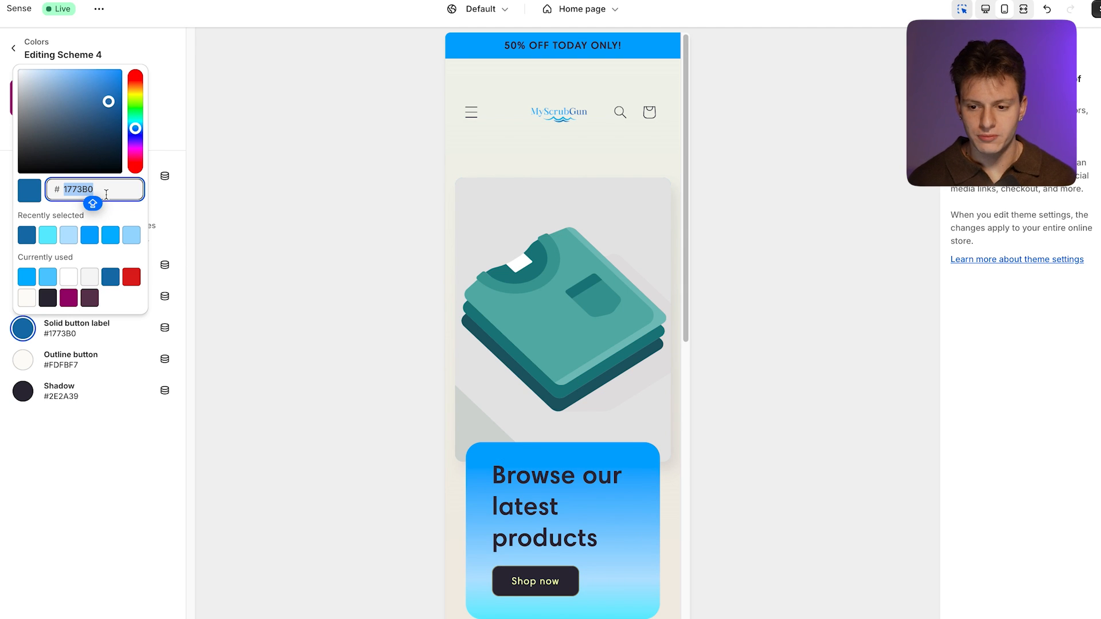
left_click(1097, 9)
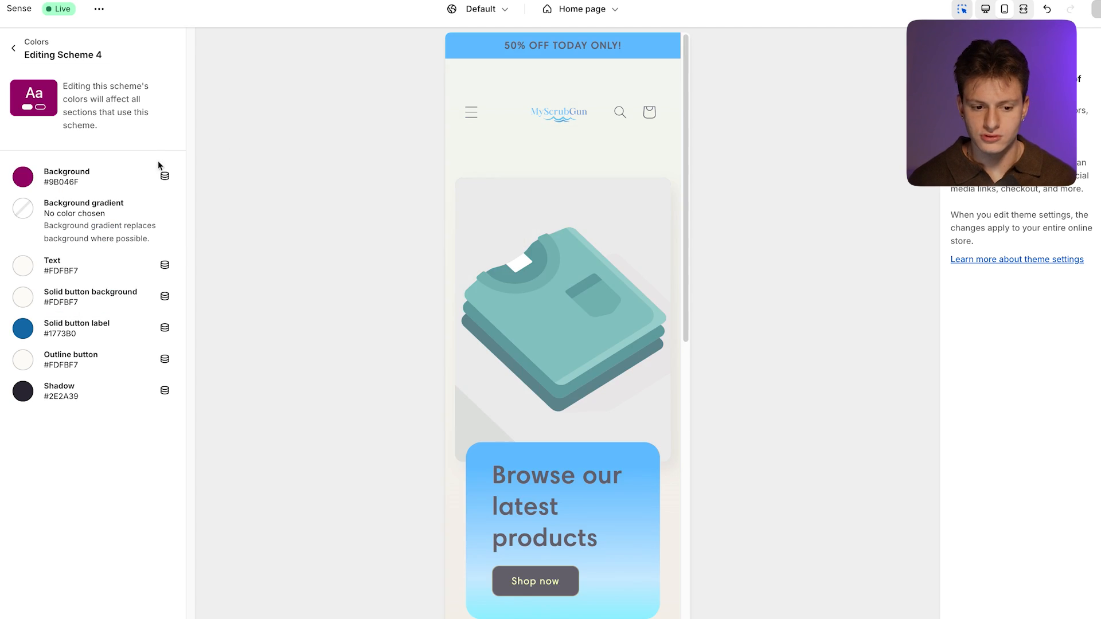
left_click(25, 177)
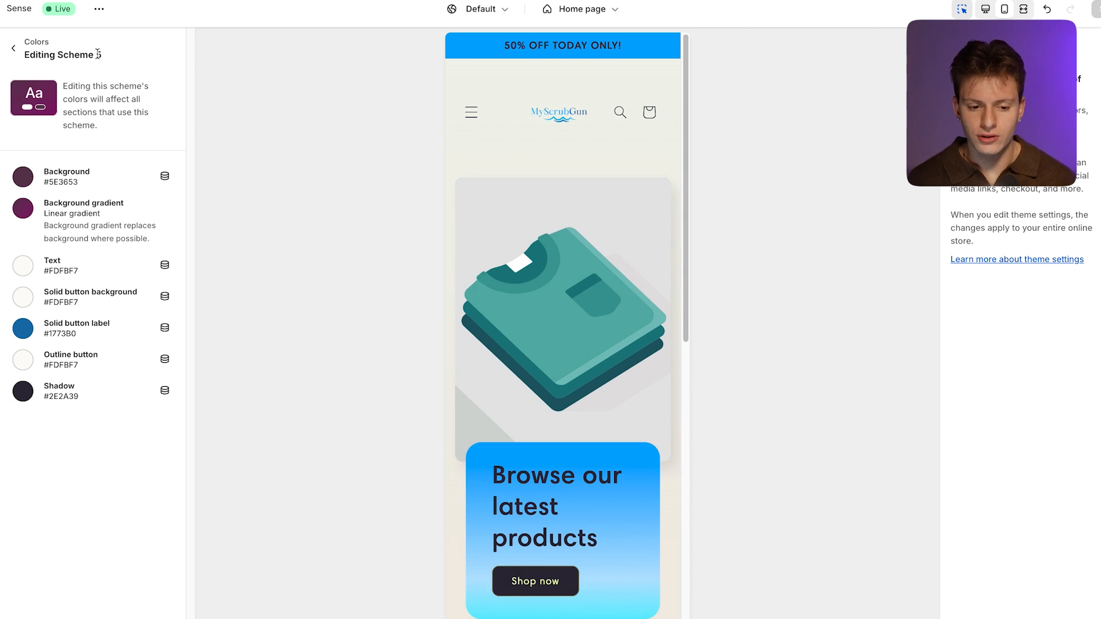
left_click(14, 48)
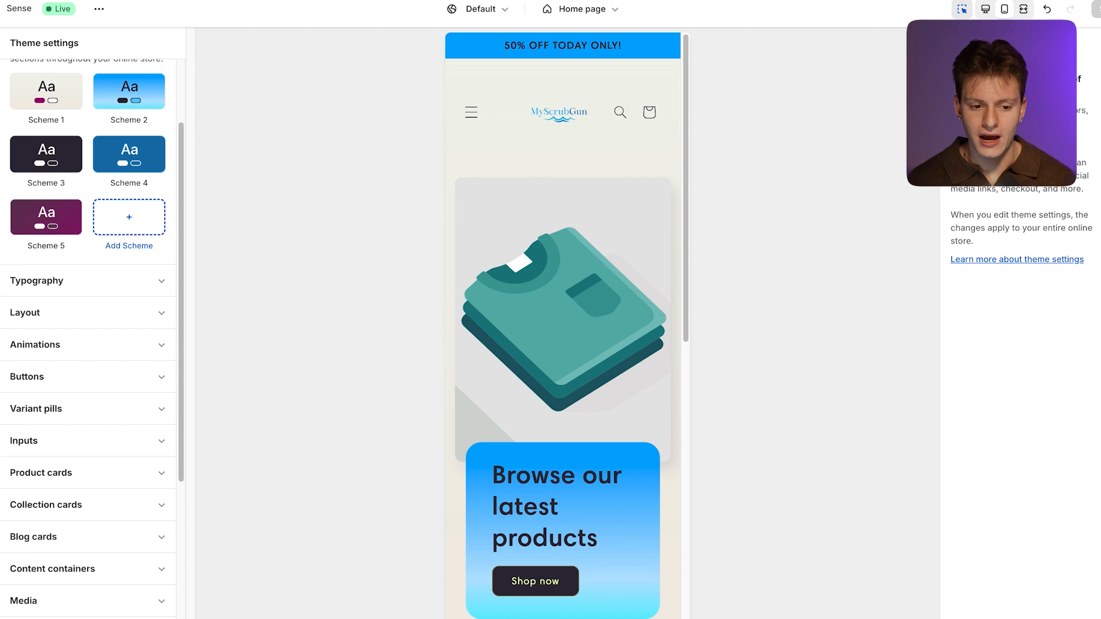
Step: Set the Image with text section's picture to the library image "70" (PNG)
left_click(0, 44)
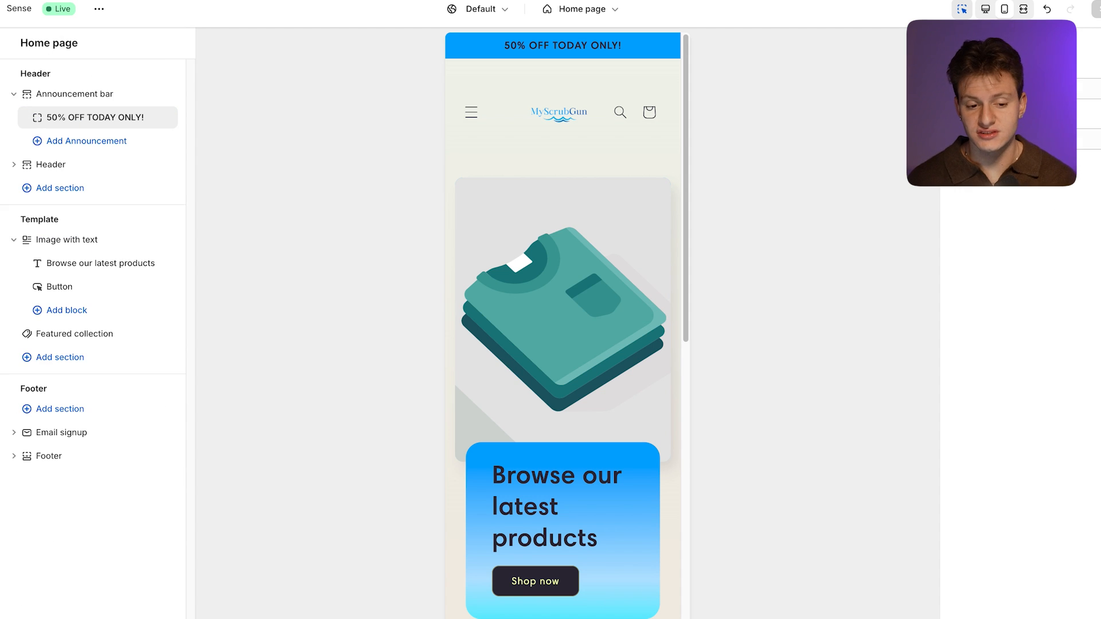
left_click(103, 240)
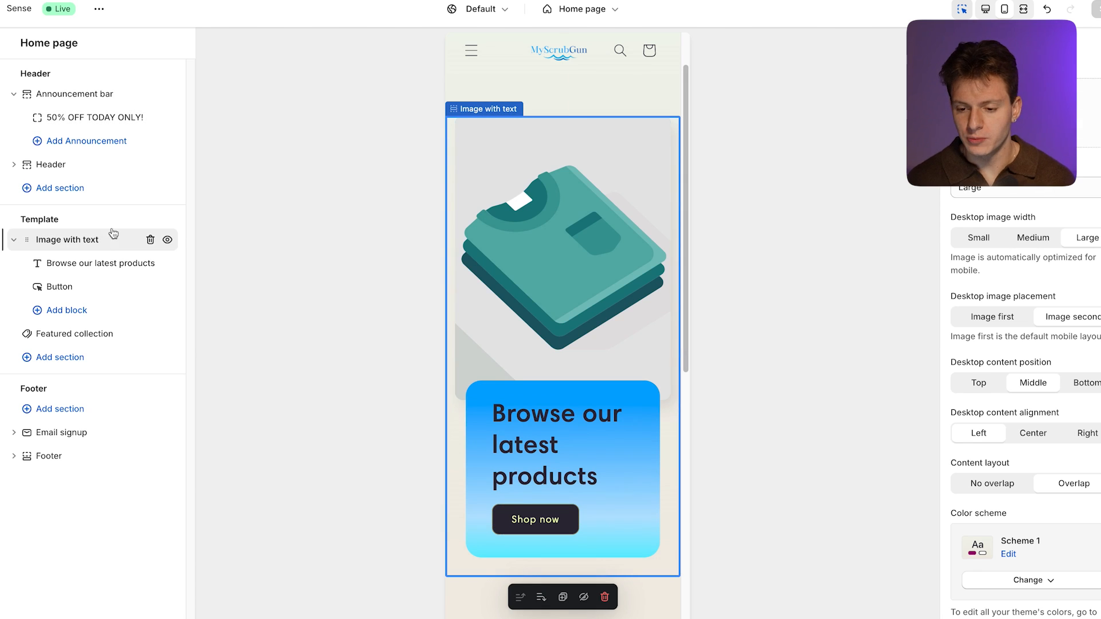
left_click(1032, 105)
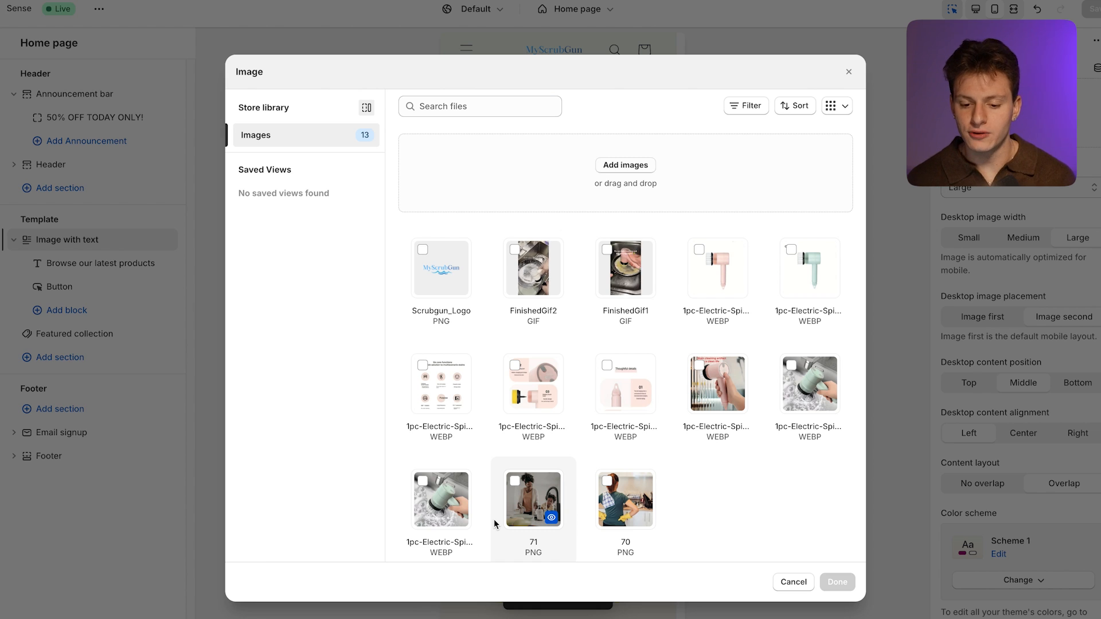
left_click(622, 498)
left_click(842, 591)
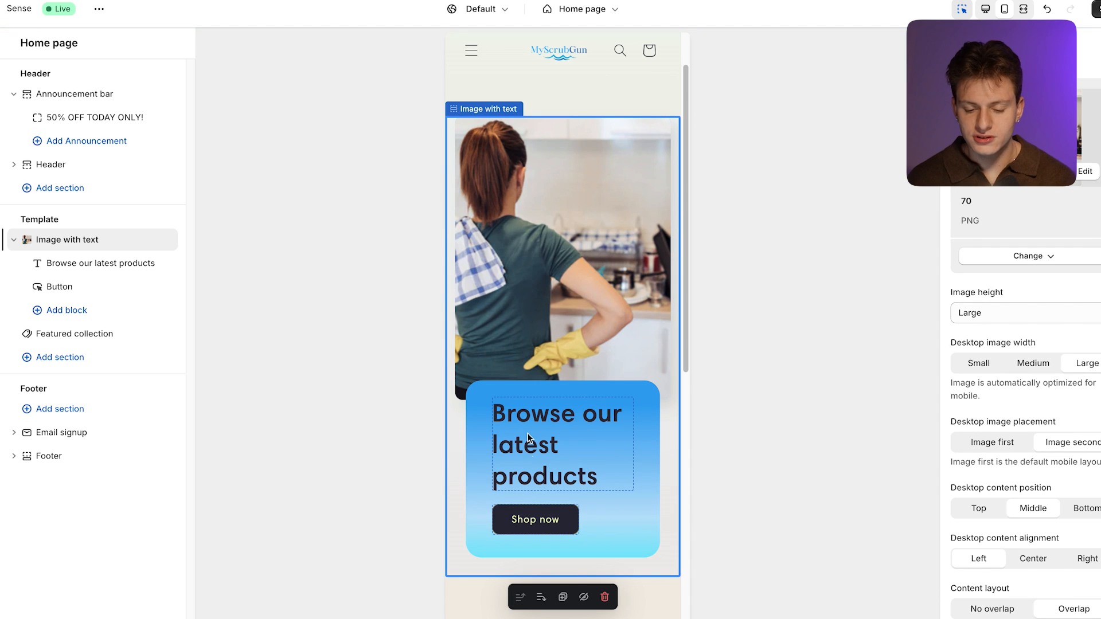
Step: Replace the Image with text section's heading with "No More Headaches"
left_click(545, 439)
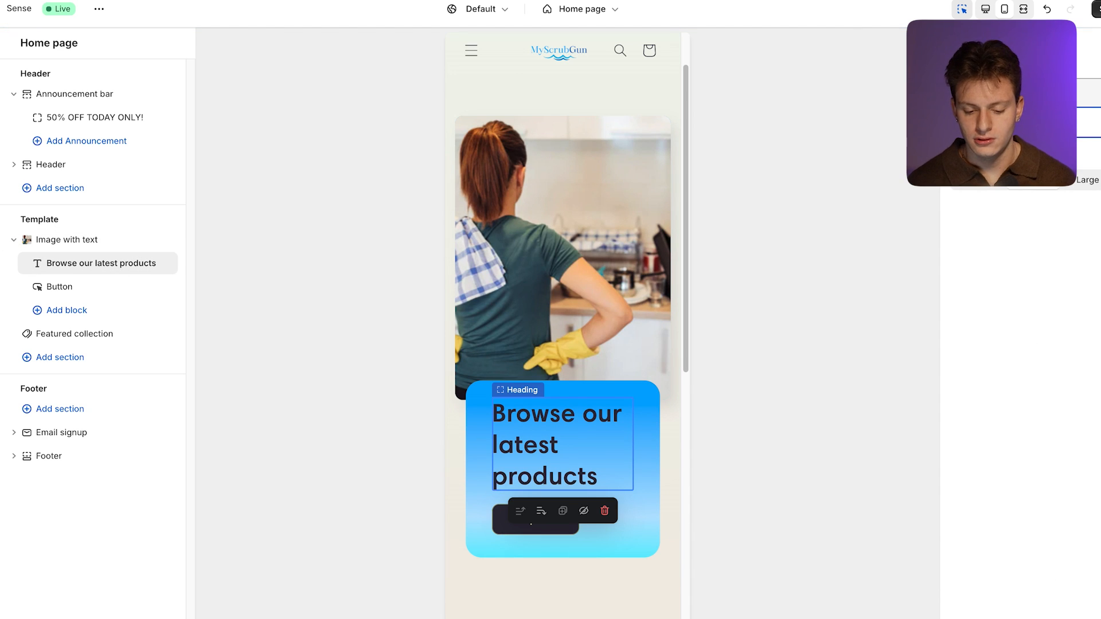
key("ctrl+a")
type("NO M")
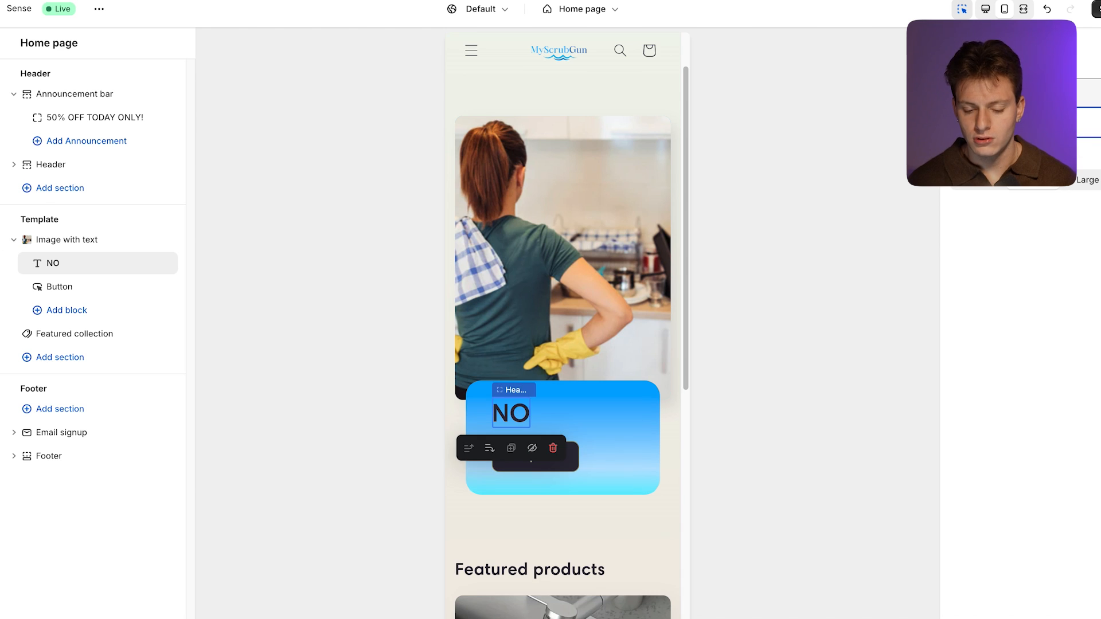
key("BackSpace")
key("BackSpace")
key("BackSpace")
type("o")
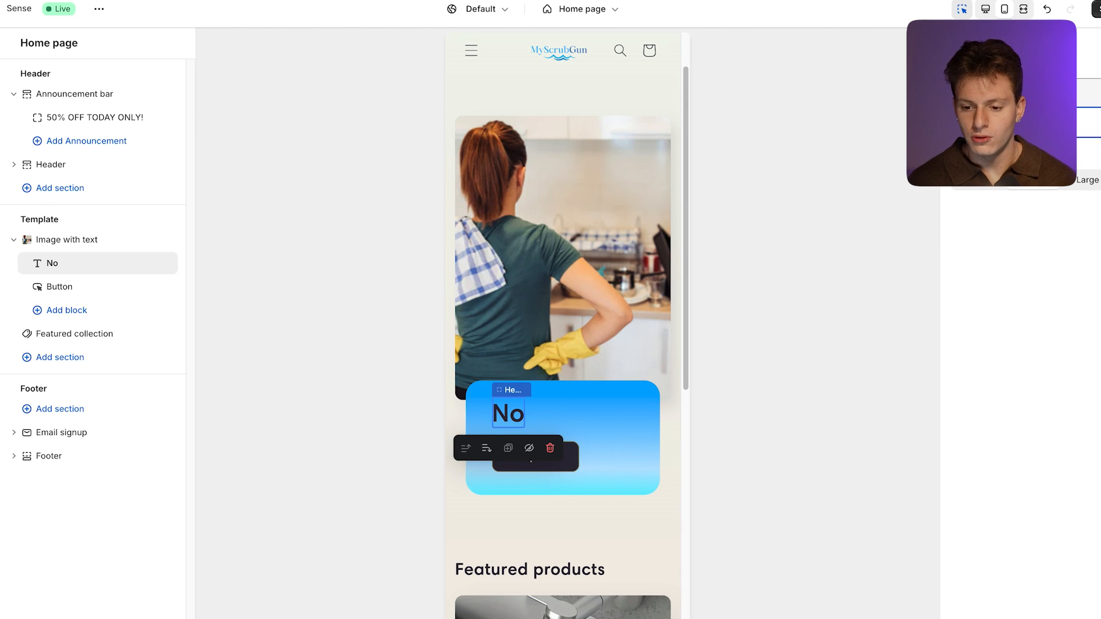
type(" More Headaches")
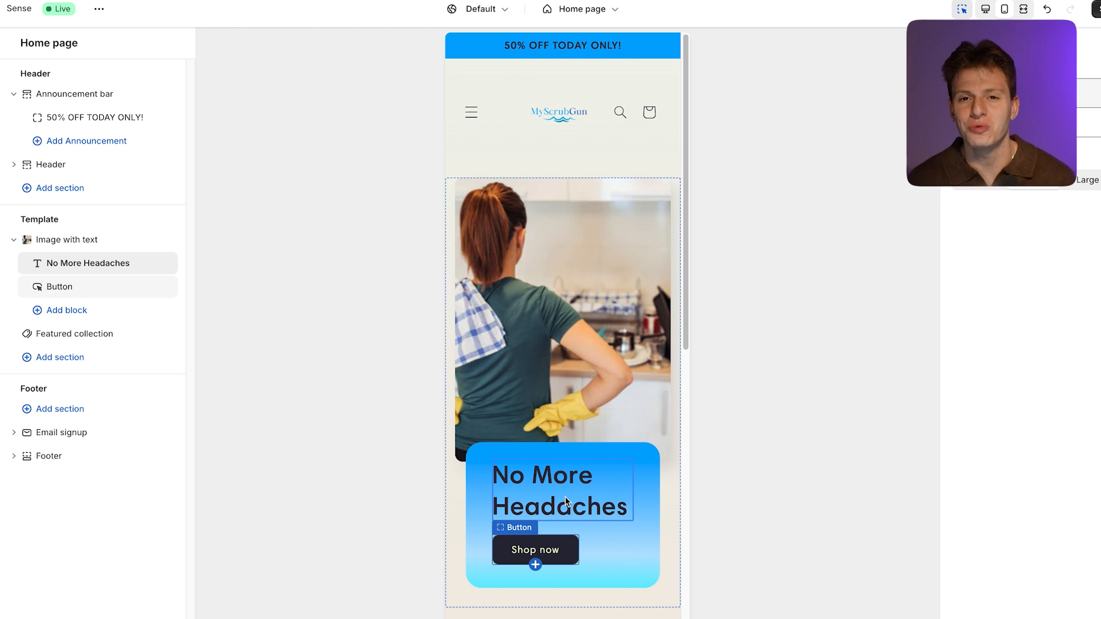
left_click(565, 497)
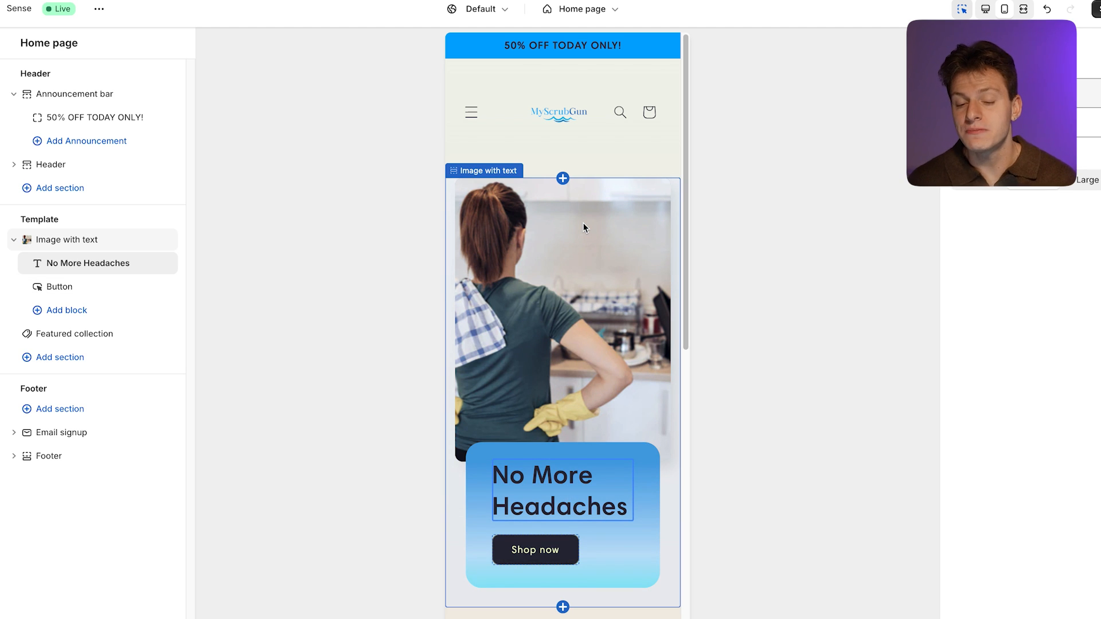
scroll(584, 227, "down", 1)
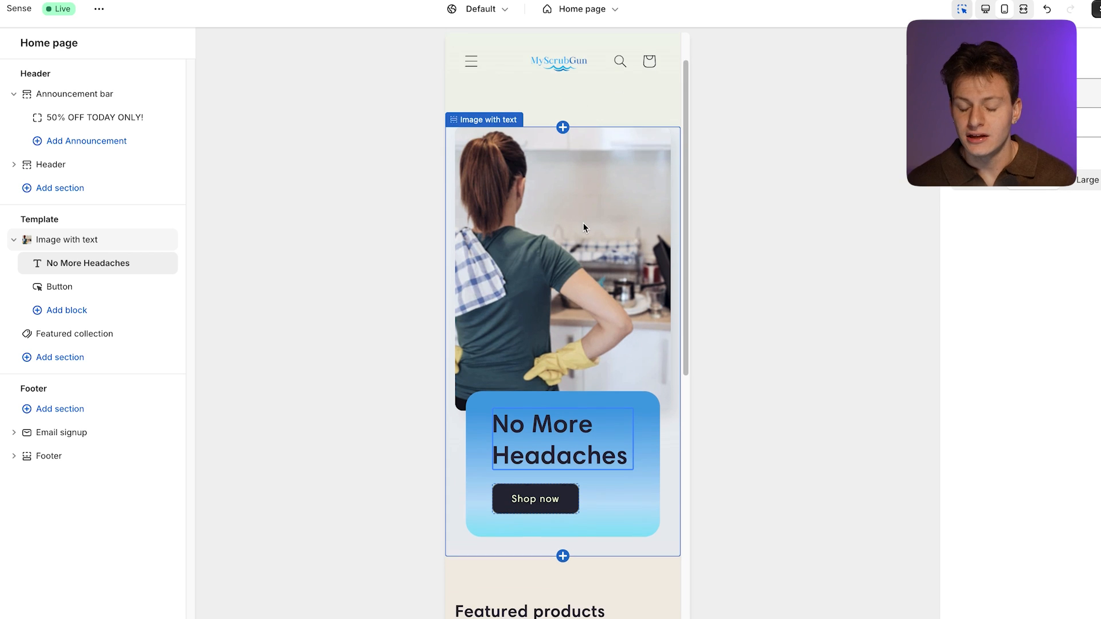
scroll(584, 228, "up", 1)
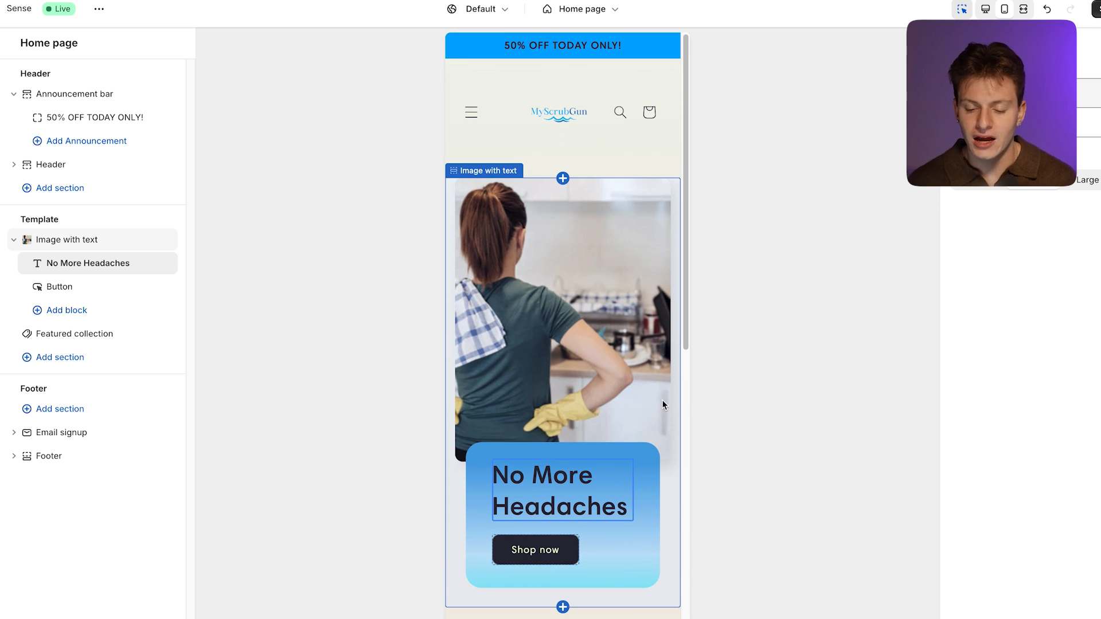
Step: Remove the Featured collection section from the home page template
scroll(563, 309, "down", 5)
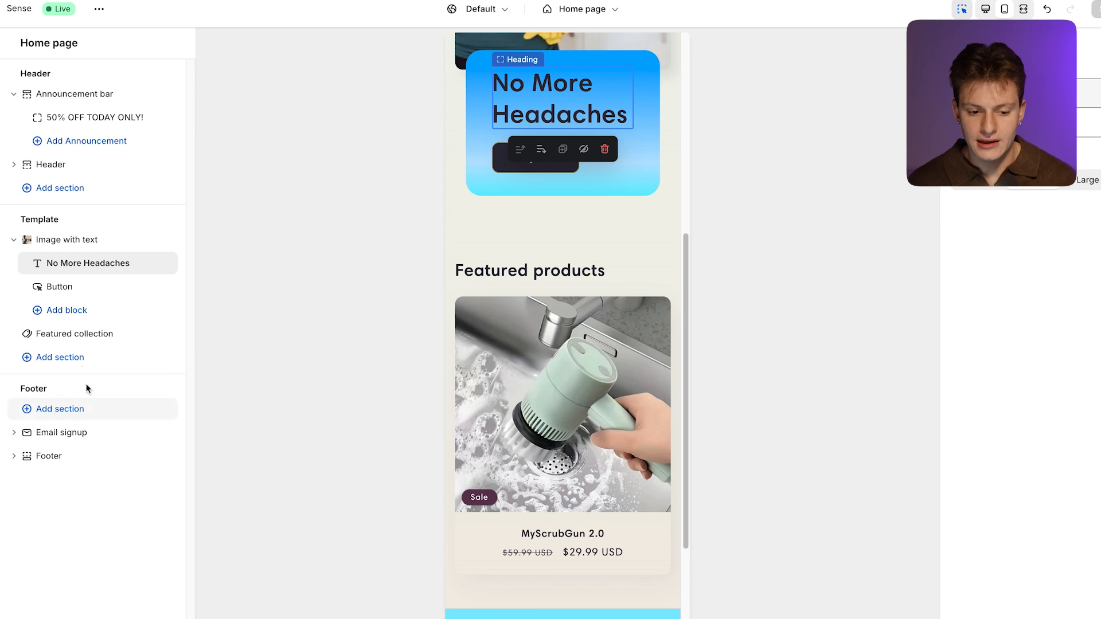
left_click(81, 337)
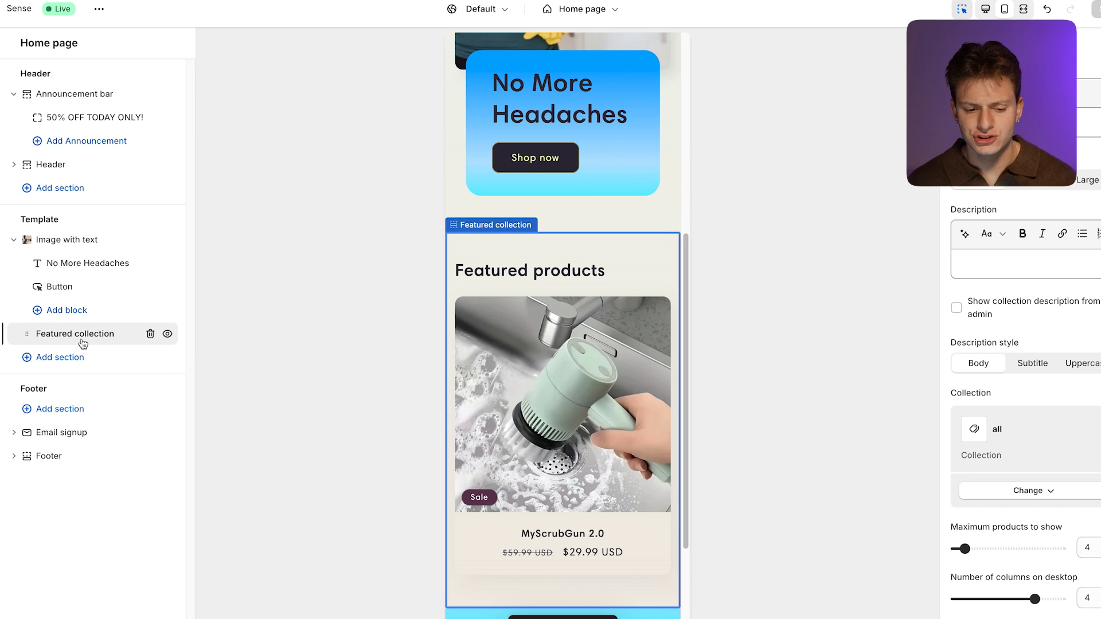
left_click(150, 335)
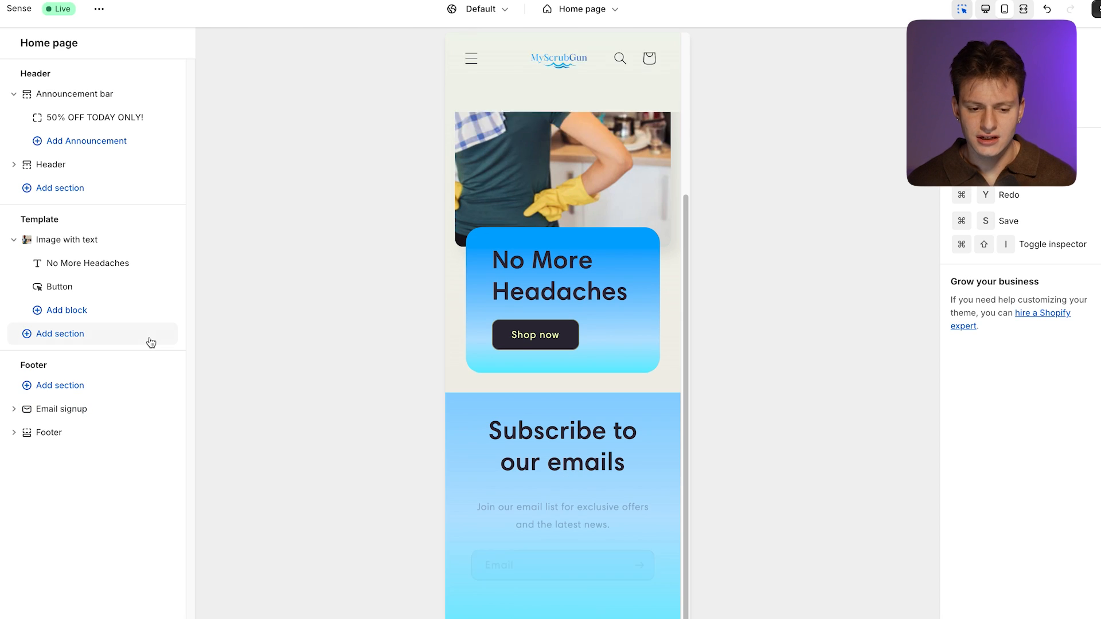
Step: Add a Featured product section below the Image with text section and assign MyScrubGun 2.0 as its product
left_click(78, 339)
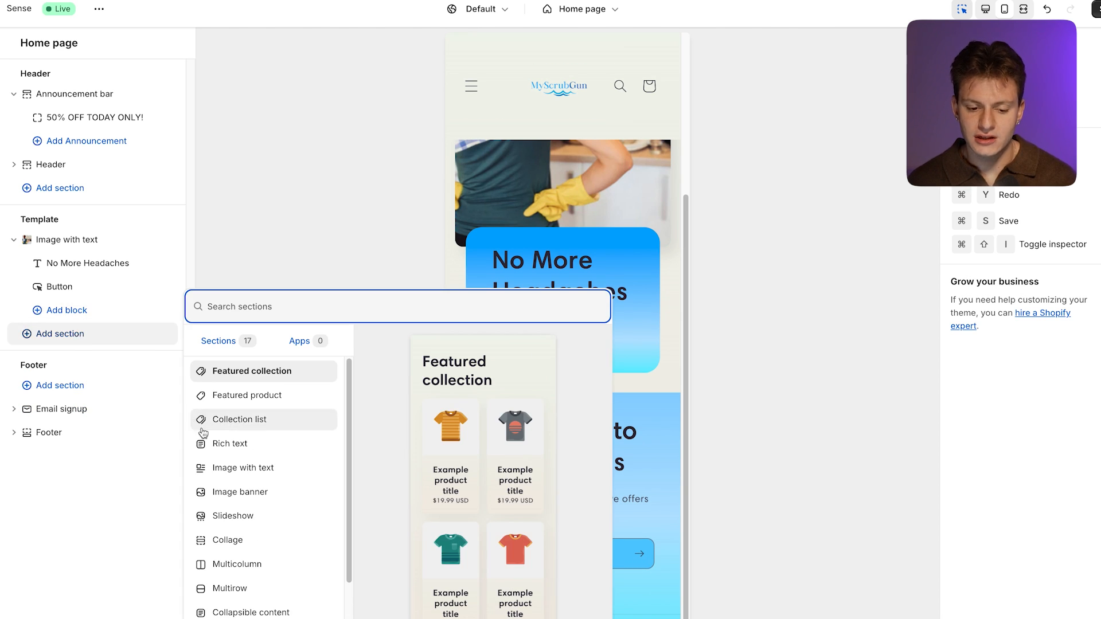
scroll(246, 479, "down", 2)
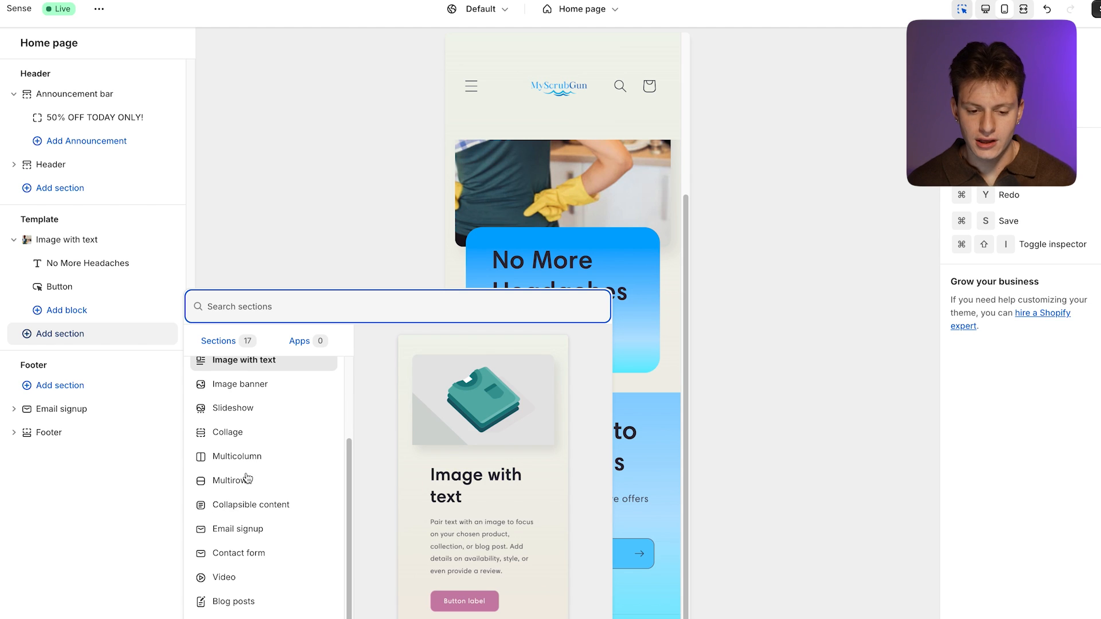
scroll(248, 479, "up", 3)
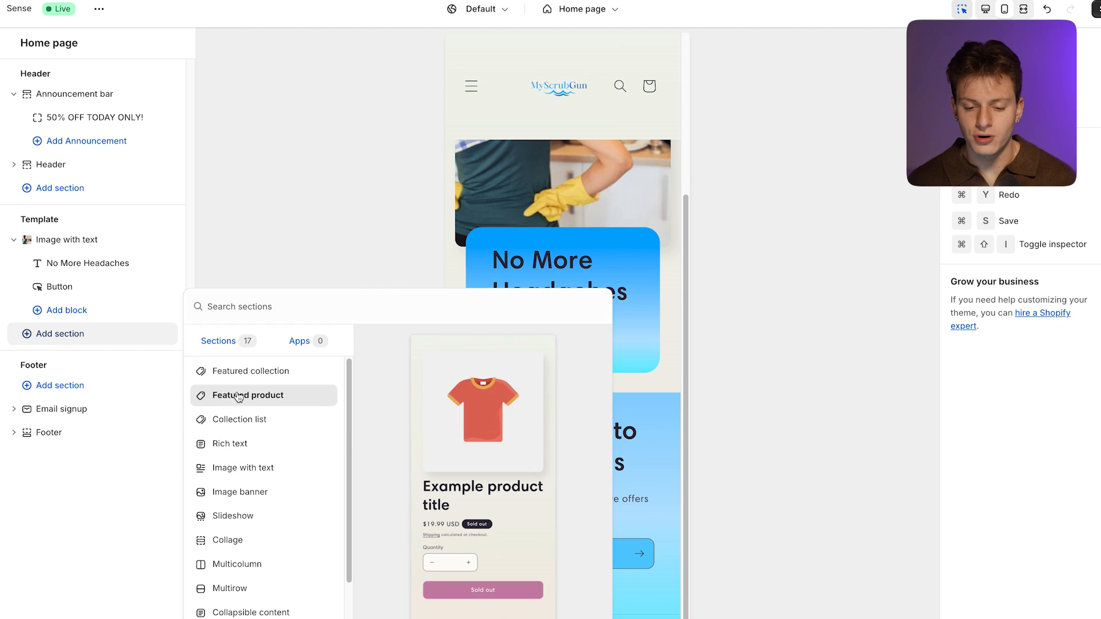
key("Escape")
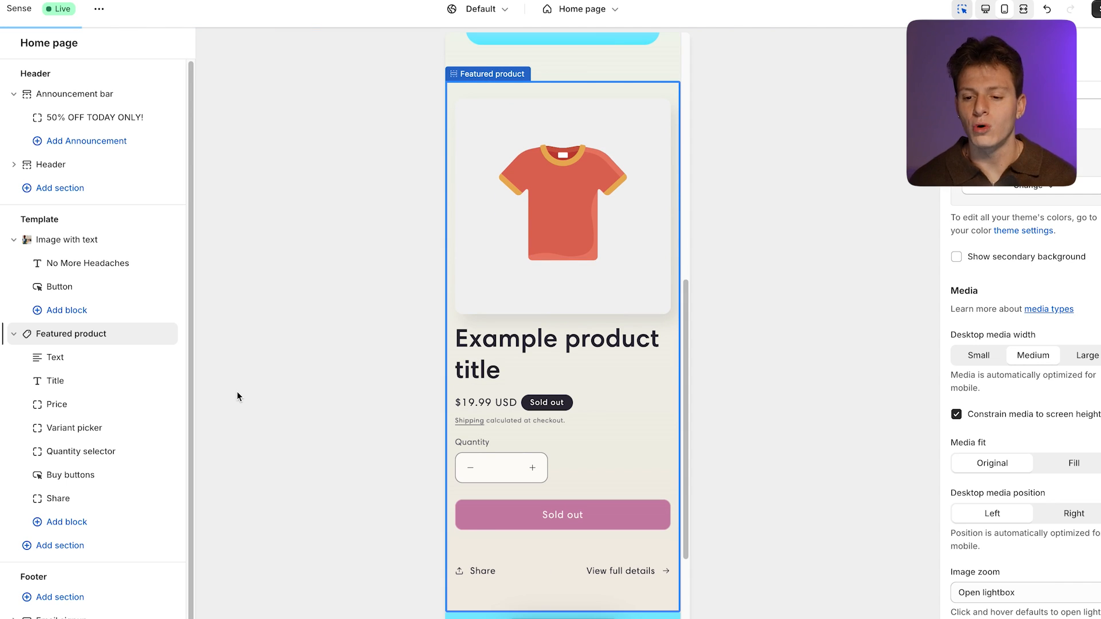
left_click(1021, 90)
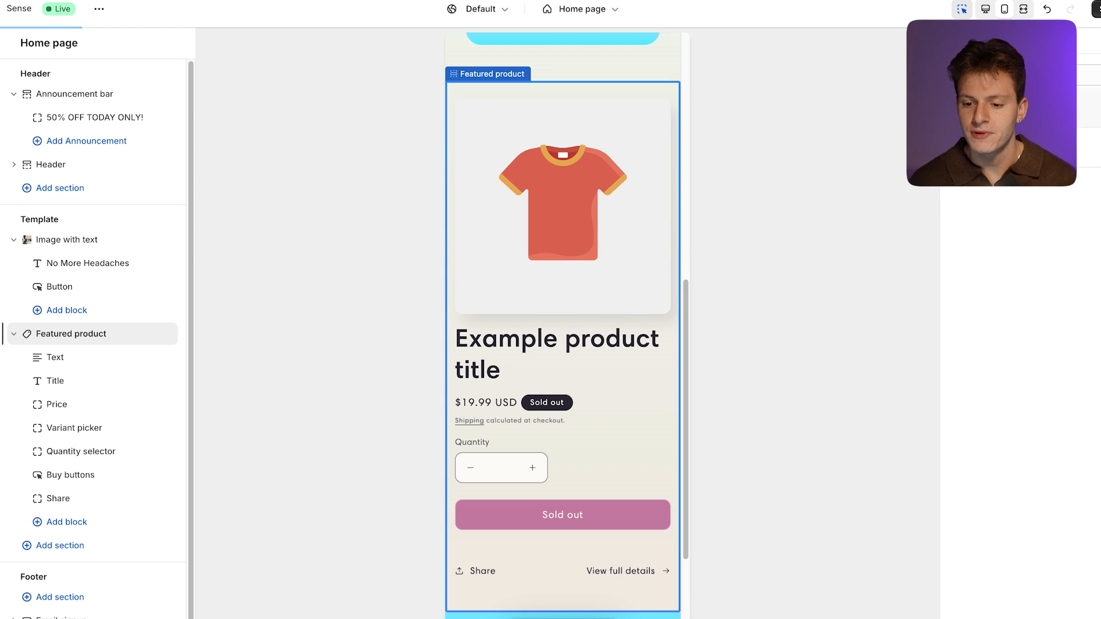
left_click(1022, 147)
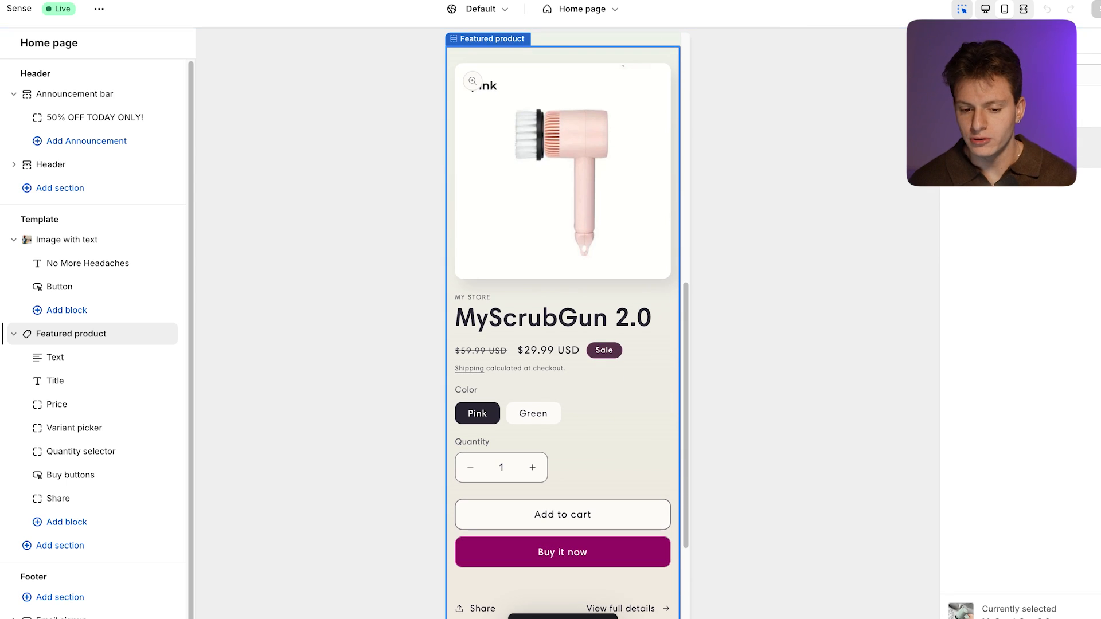
Step: Delete the store-name text block above the product title in the Featured product section
left_click(488, 298)
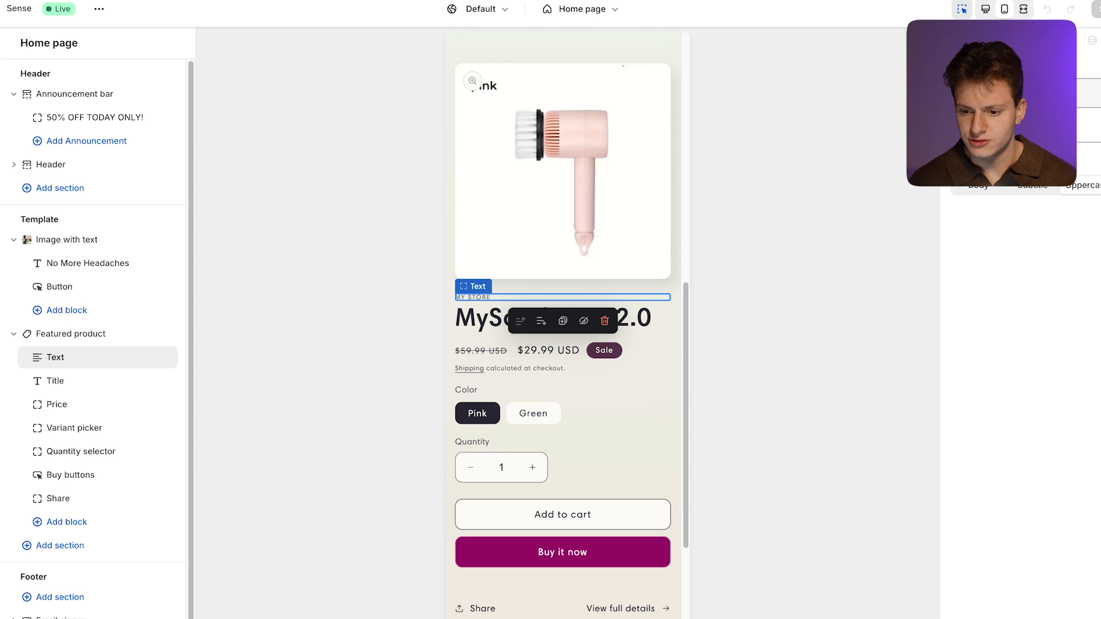
key("Delete")
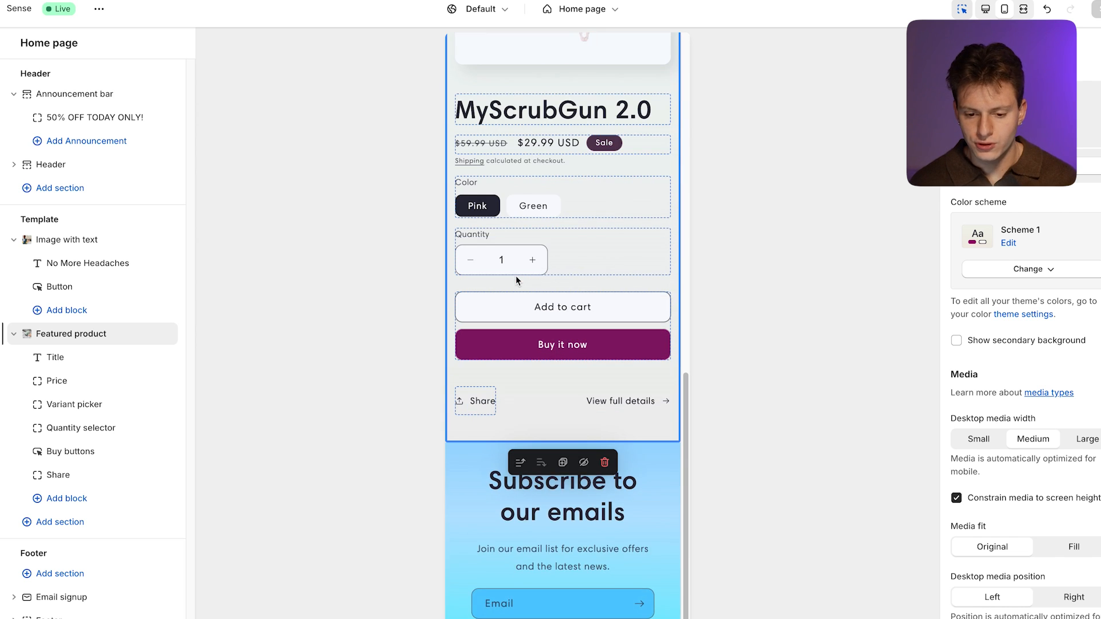
scroll(516, 276, "up", 2)
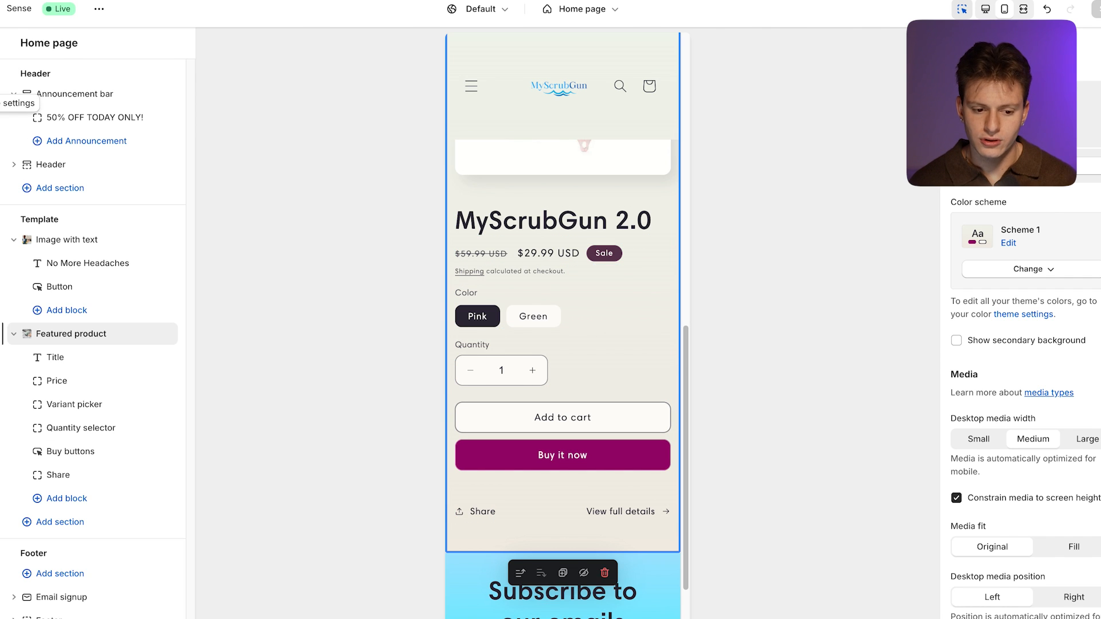
Step: Try recolouring Scheme 5 in the theme colours with #1773B0 as a background gradient stop and #00B5FF as its background
left_click(2, 105)
left_click(66, 324)
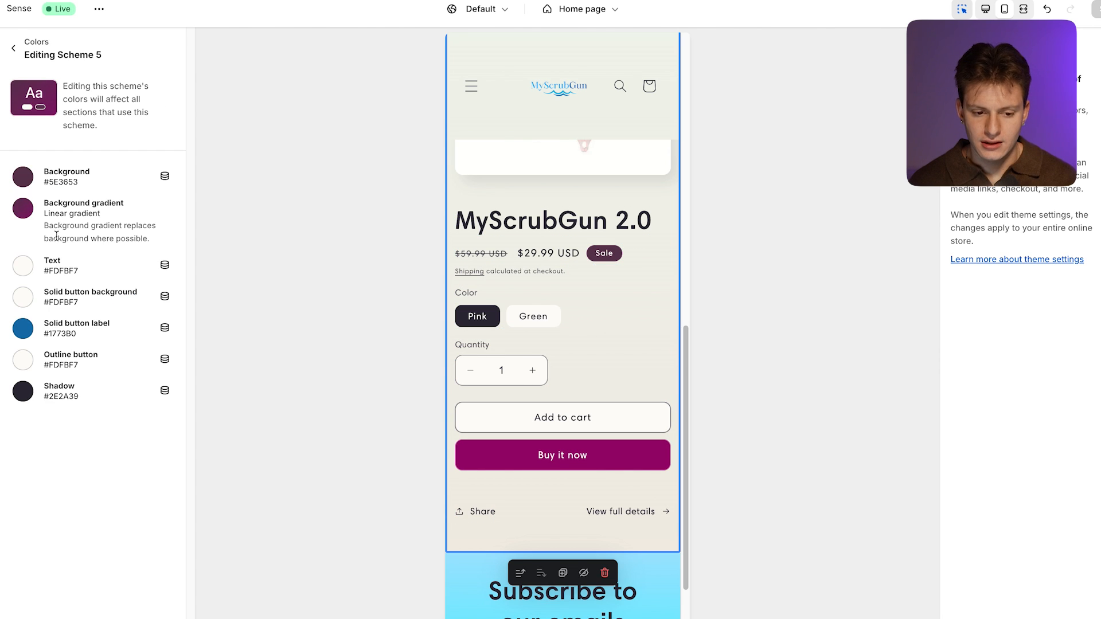
left_click(23, 209)
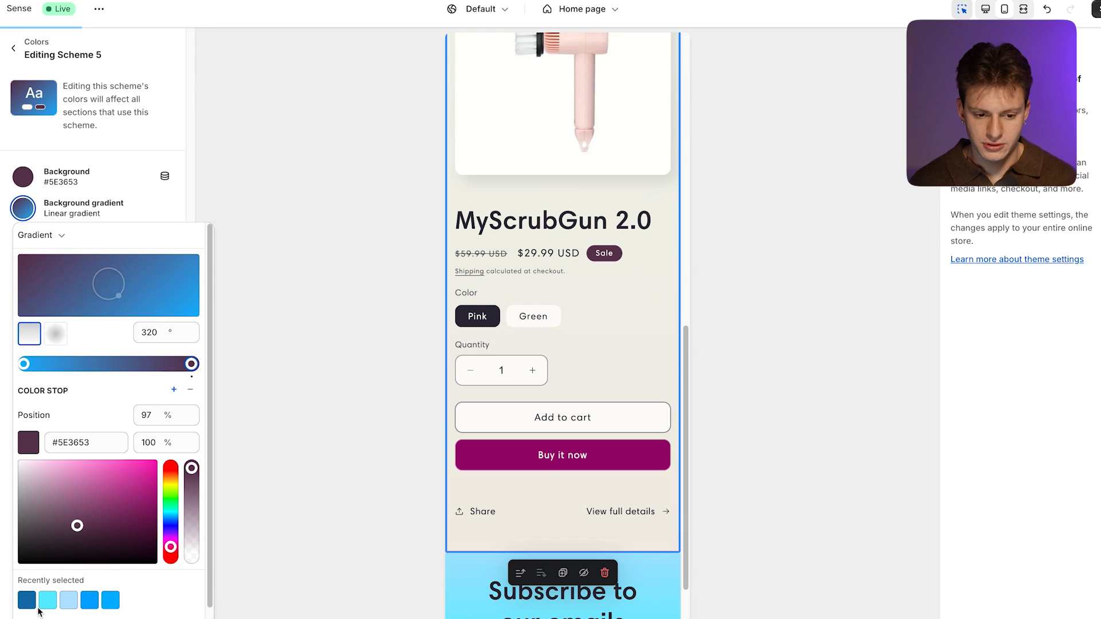
left_click(26, 602)
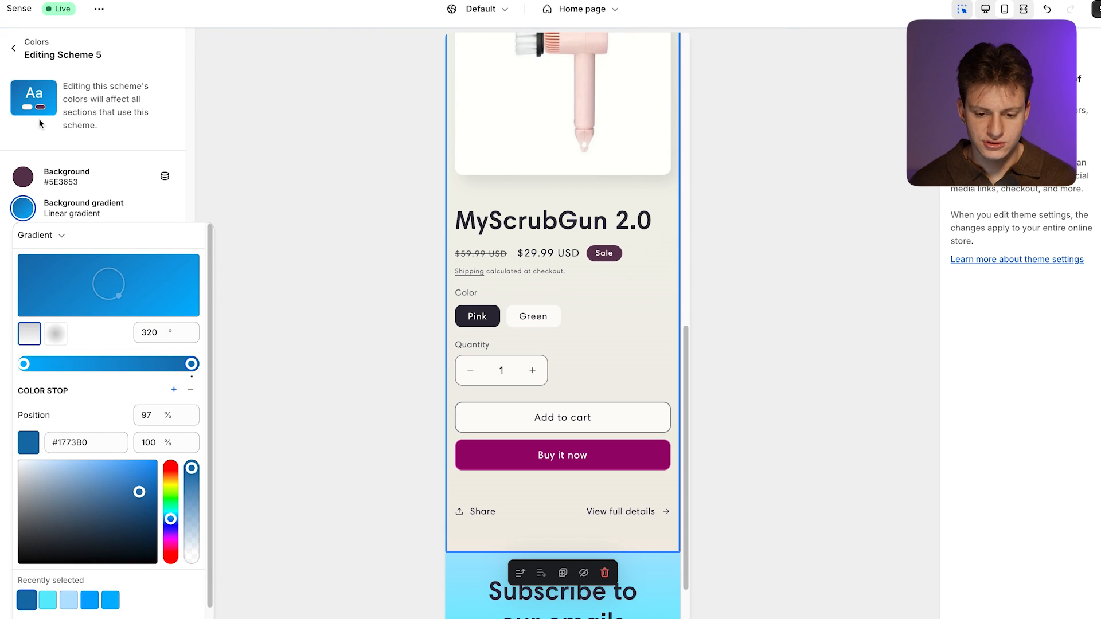
left_click(27, 183)
left_click(114, 367)
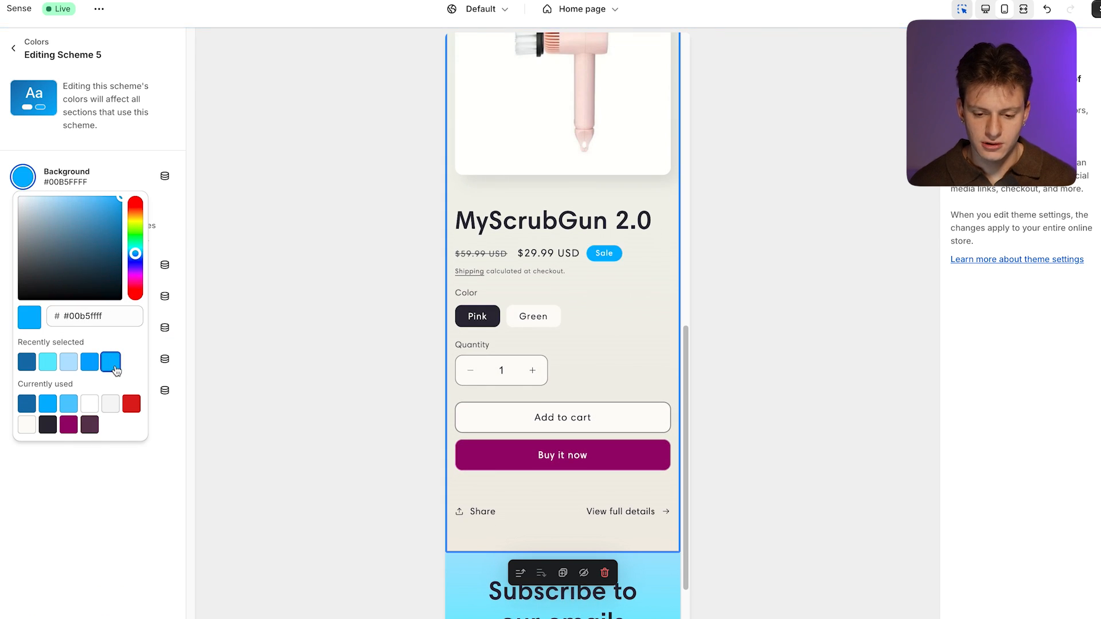
key("Escape")
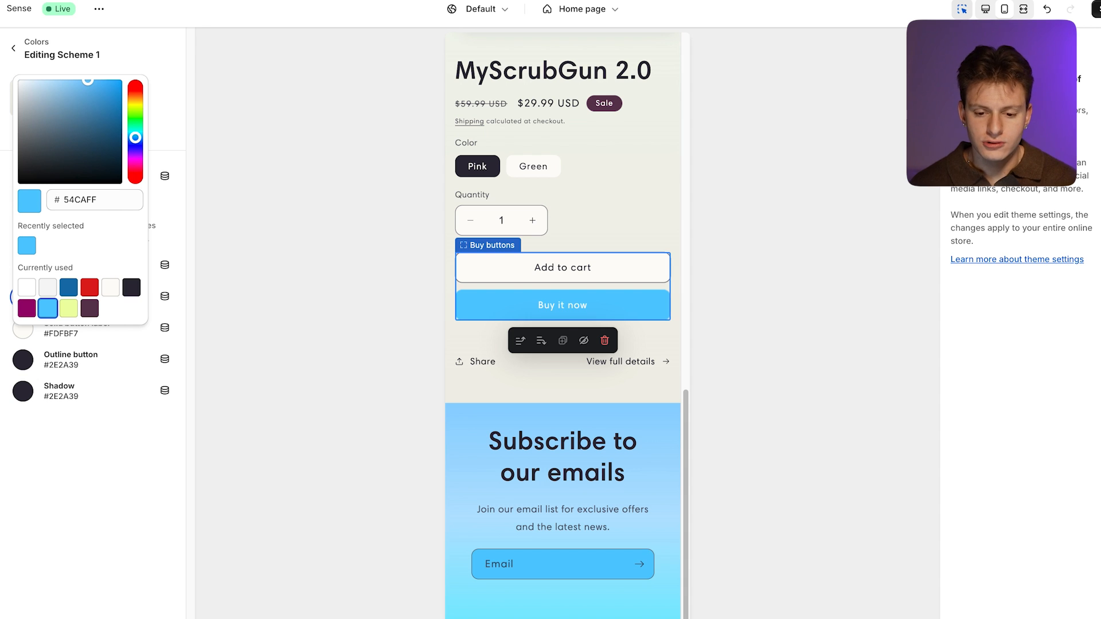
Step: Save the theme, recolour Scheme 4's solid button label and set Scheme 5's to #1773B0, returning to the home page's section list
left_click(1096, 9)
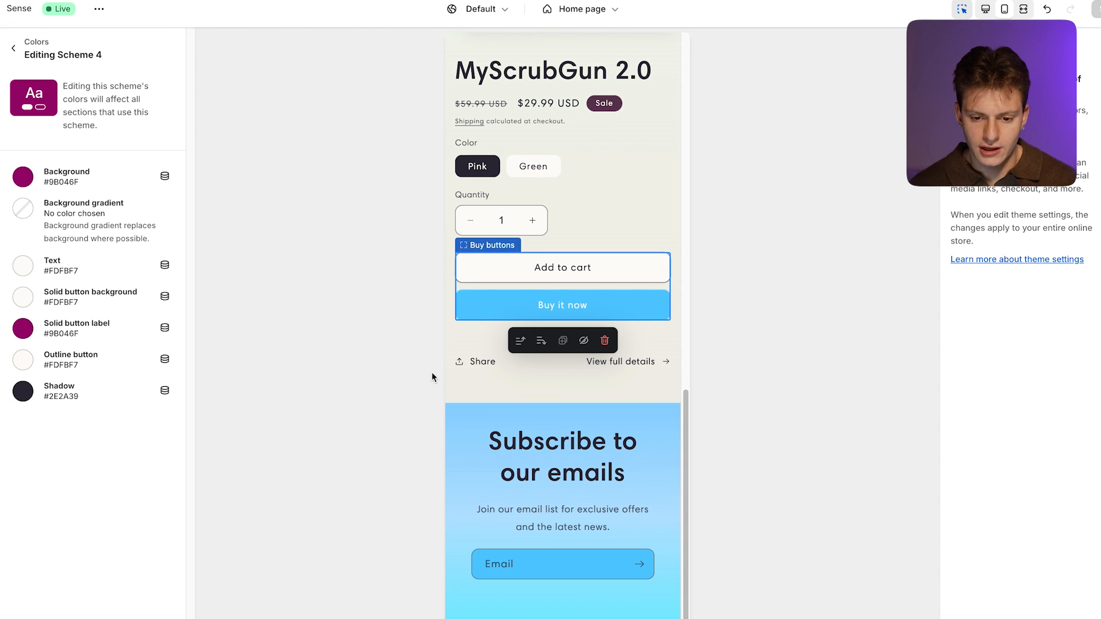
left_click(23, 329)
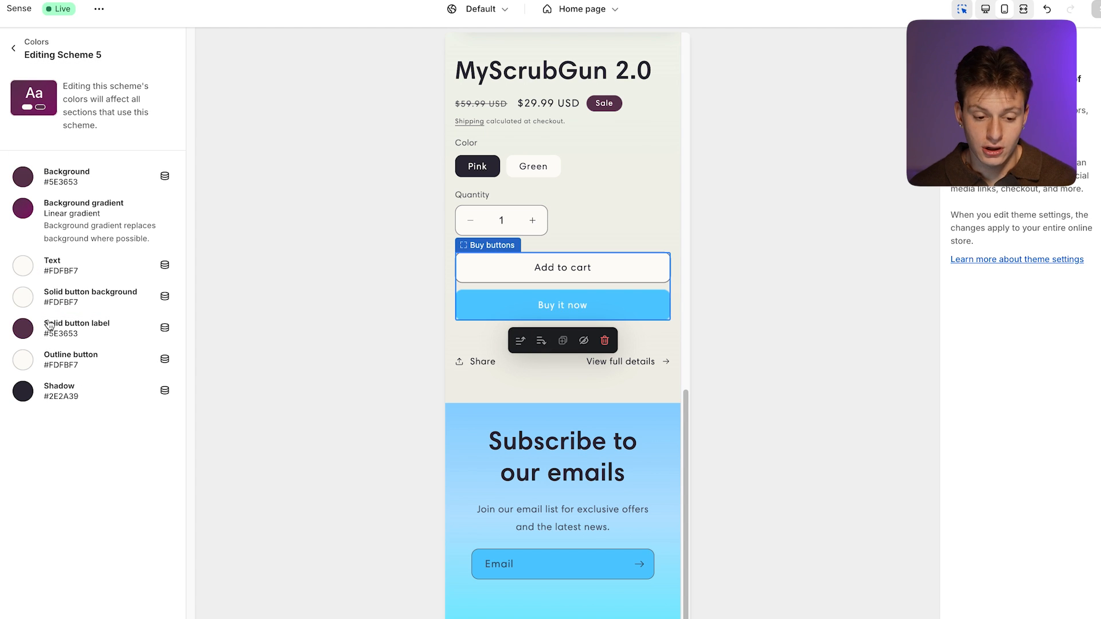
left_click(31, 334)
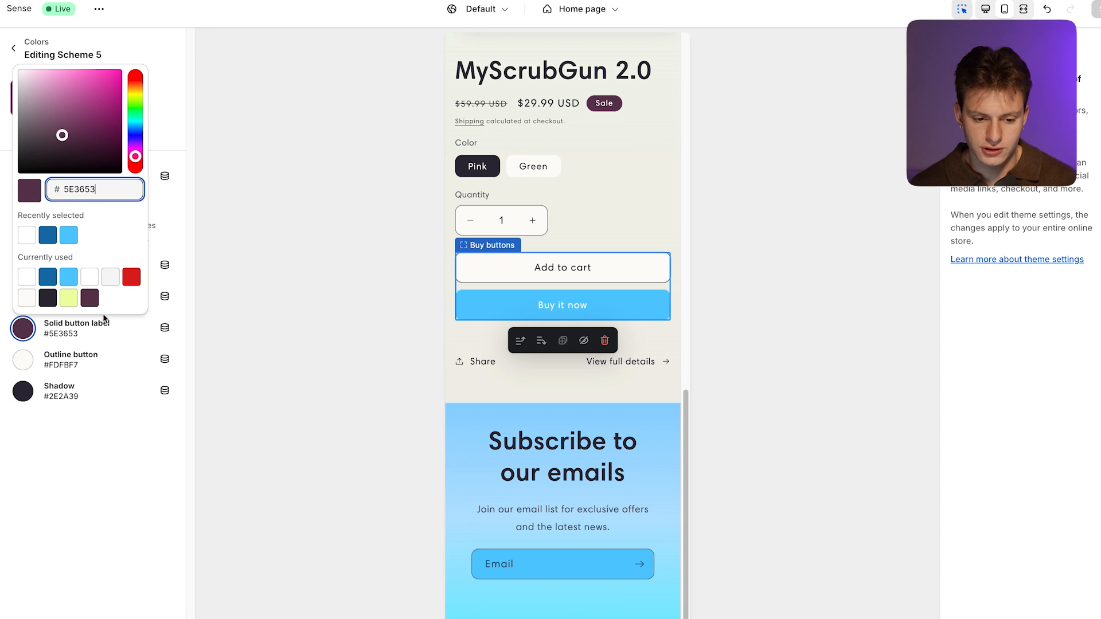
left_click(48, 278)
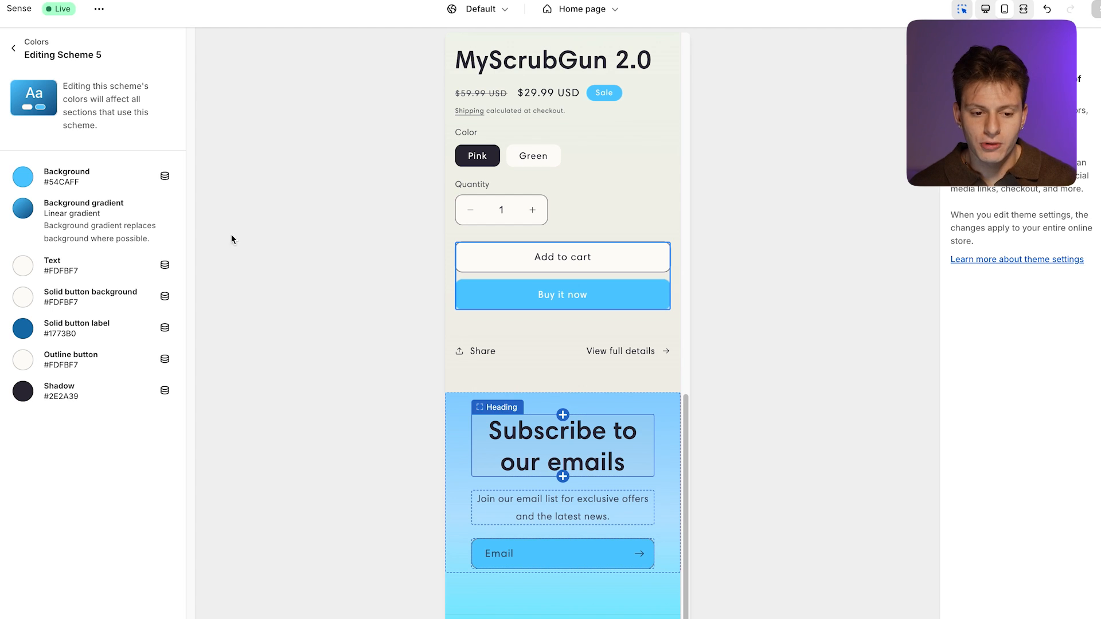
left_click(14, 49)
scroll(49, 359, "down", 1)
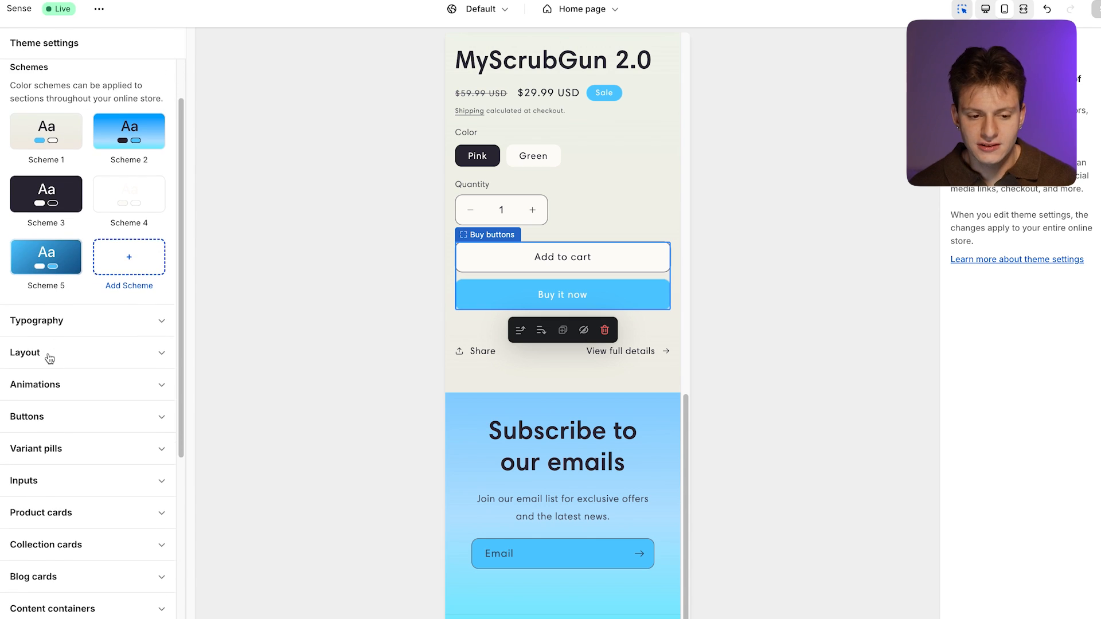
left_click(1, 47)
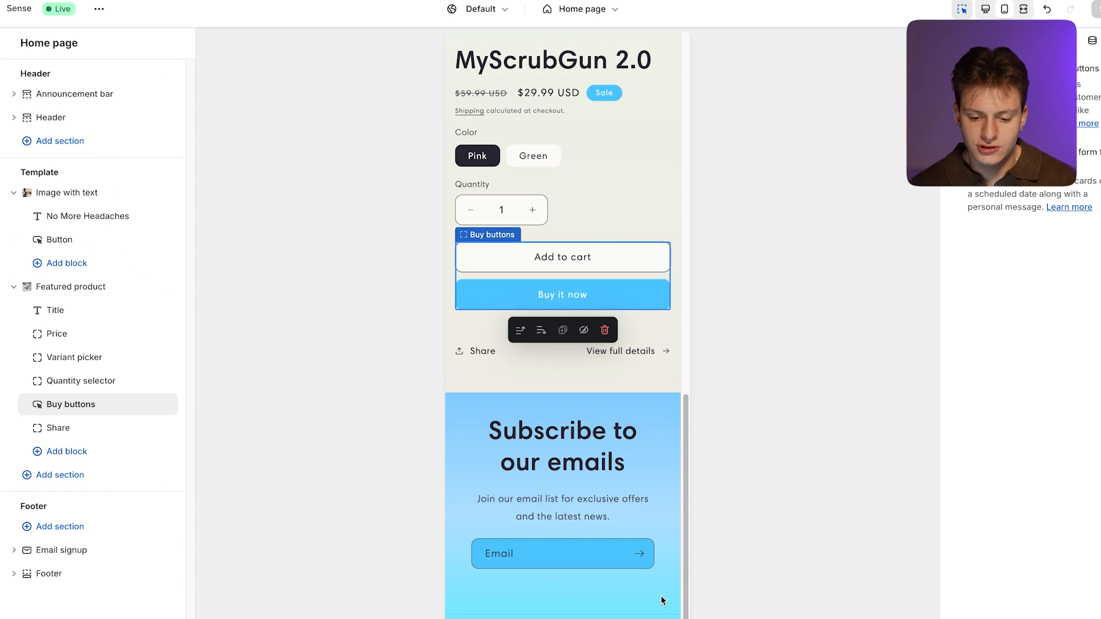
Step: Turn off the payment icons in the Footer section's settings
left_click_drag(686, 594, 686, 617)
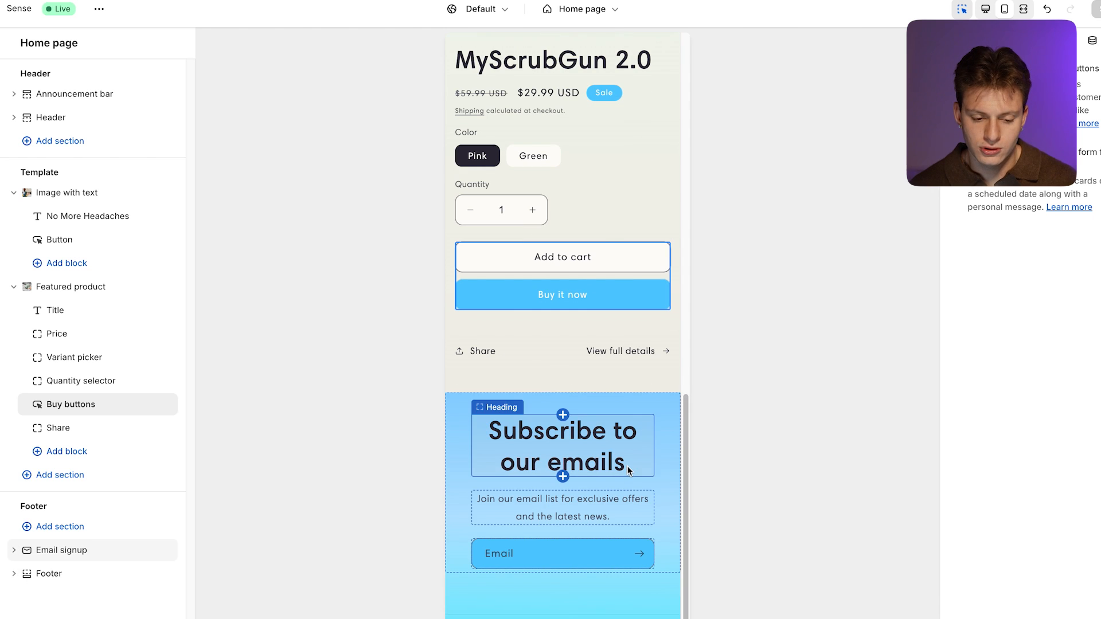
left_click(69, 573)
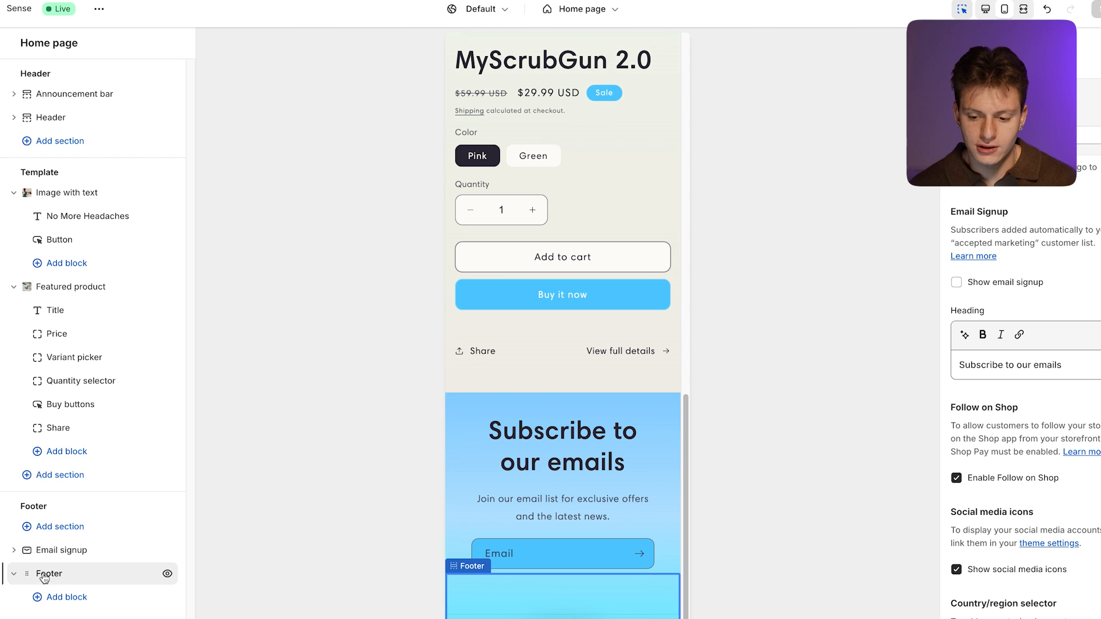
scroll(1075, 459, "down", 9)
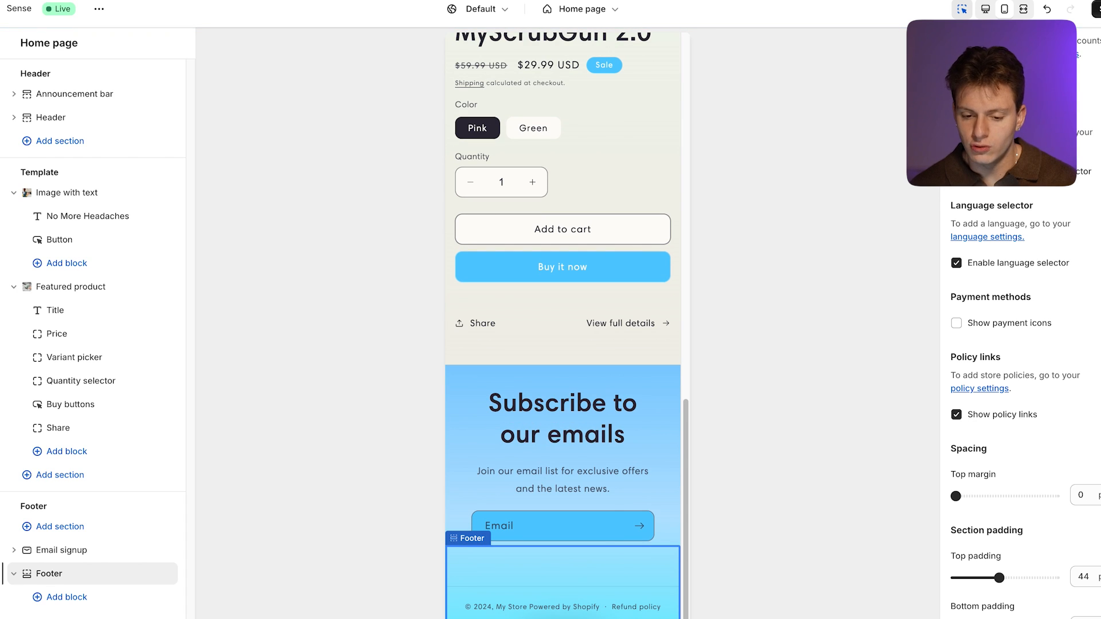
Step: Review the home page's mobile preview from the announcement bar through the featured product to the email signup
left_click(531, 381)
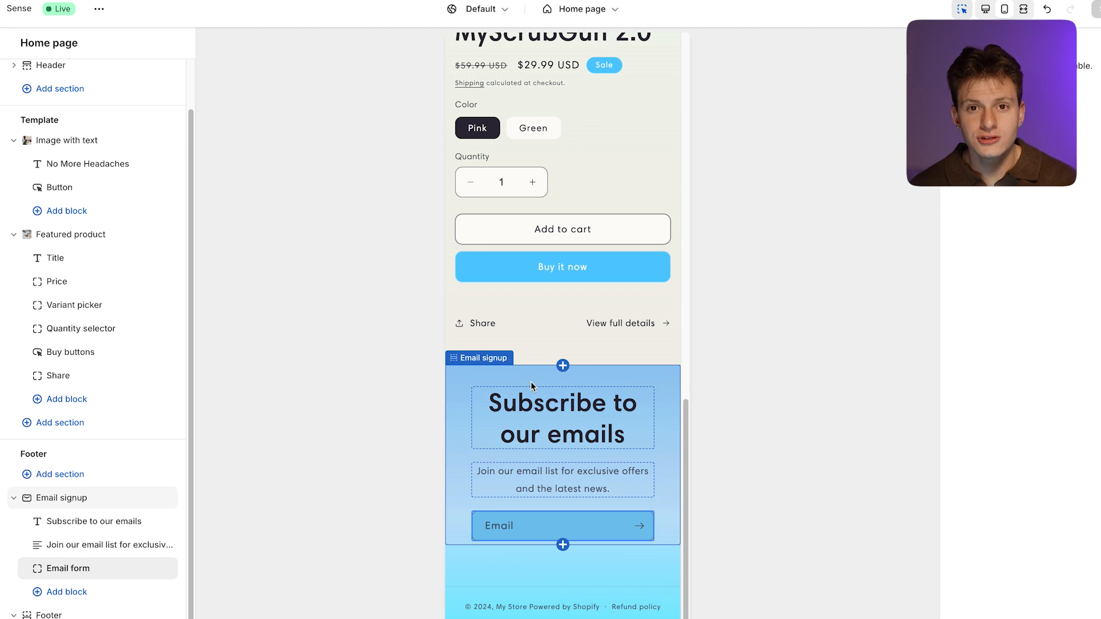
scroll(531, 381, "up", 15)
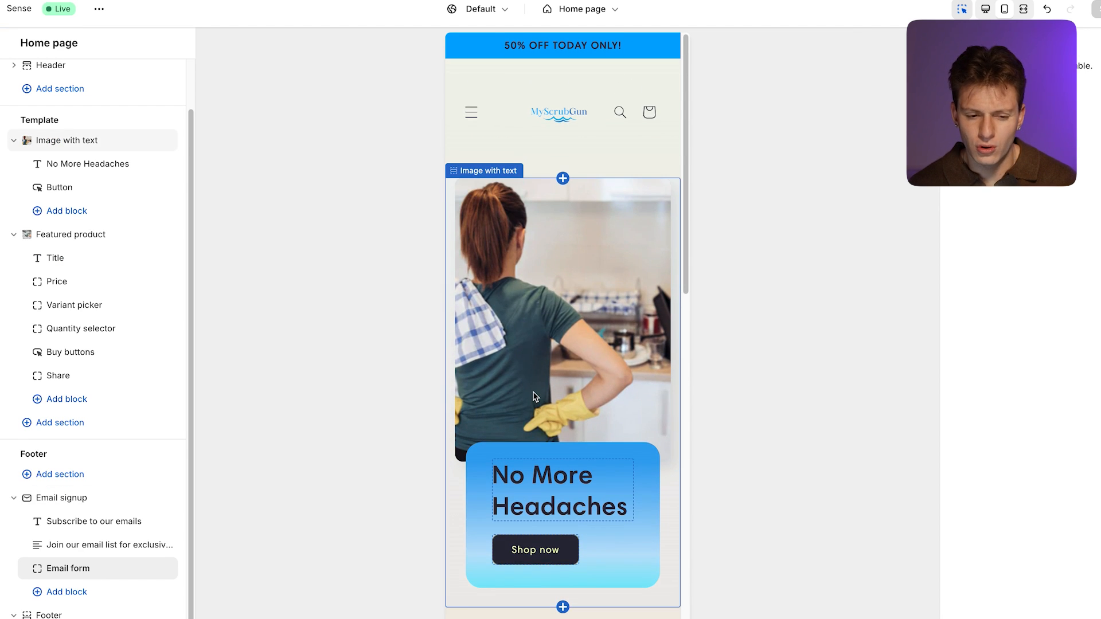
scroll(534, 395, "down", 10)
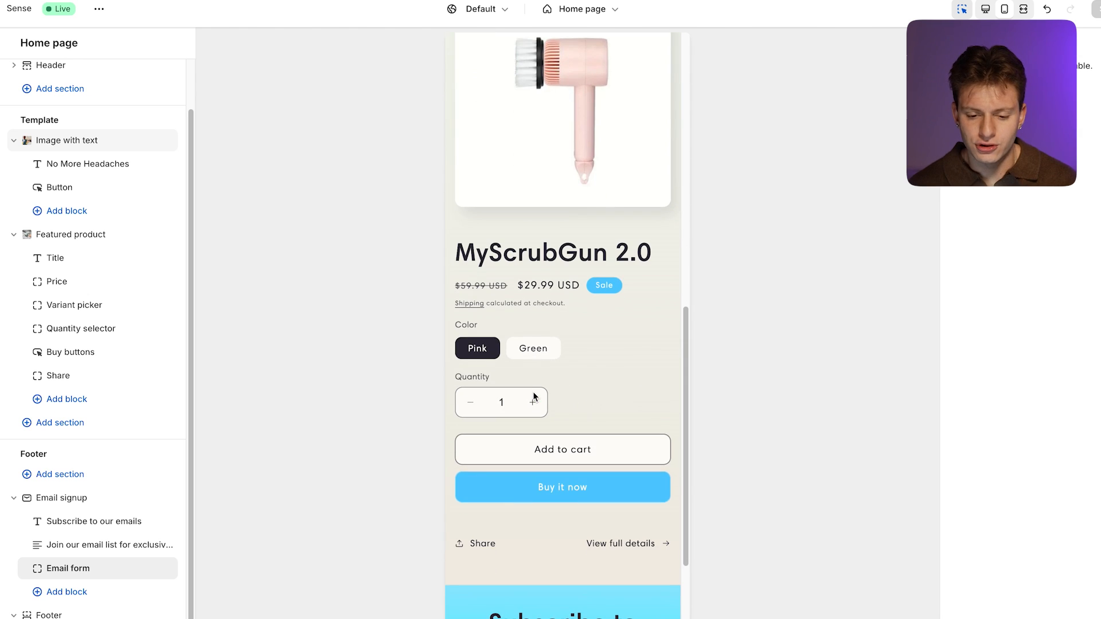
scroll(532, 392, "up", 3)
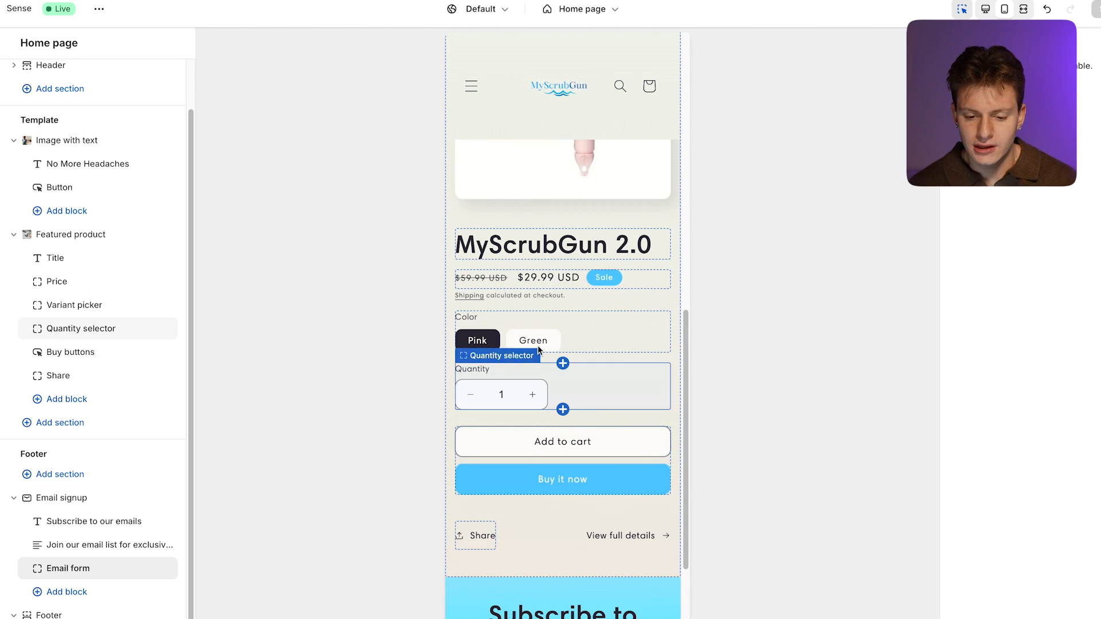
left_click(538, 345)
scroll(538, 345, "down", 4)
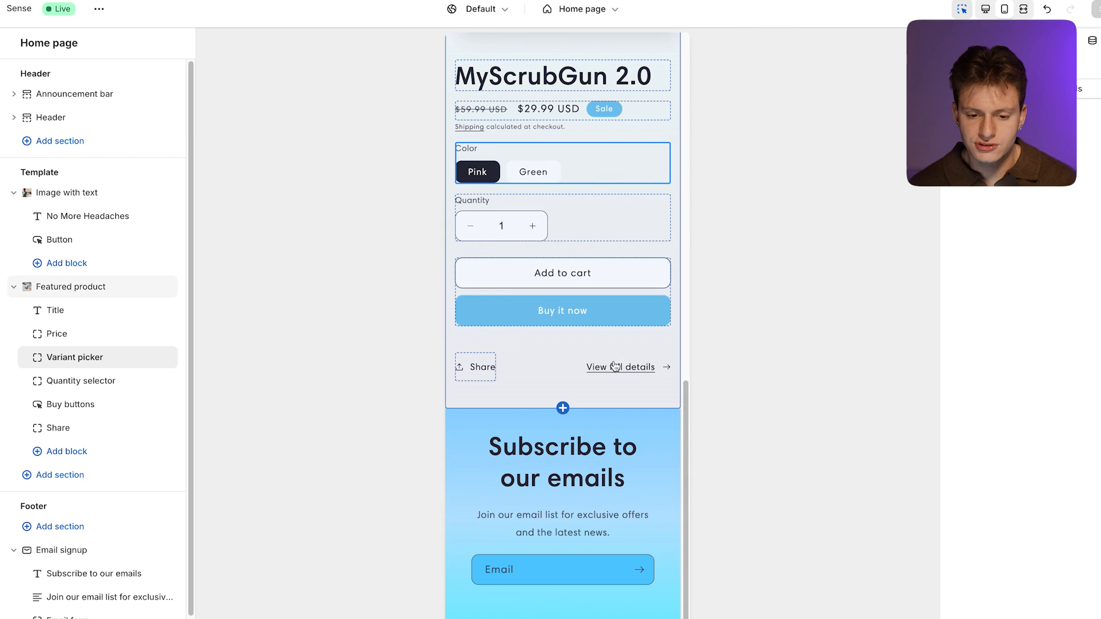
Step: Switch from the home page to the Default product template for editing
left_click(548, 10)
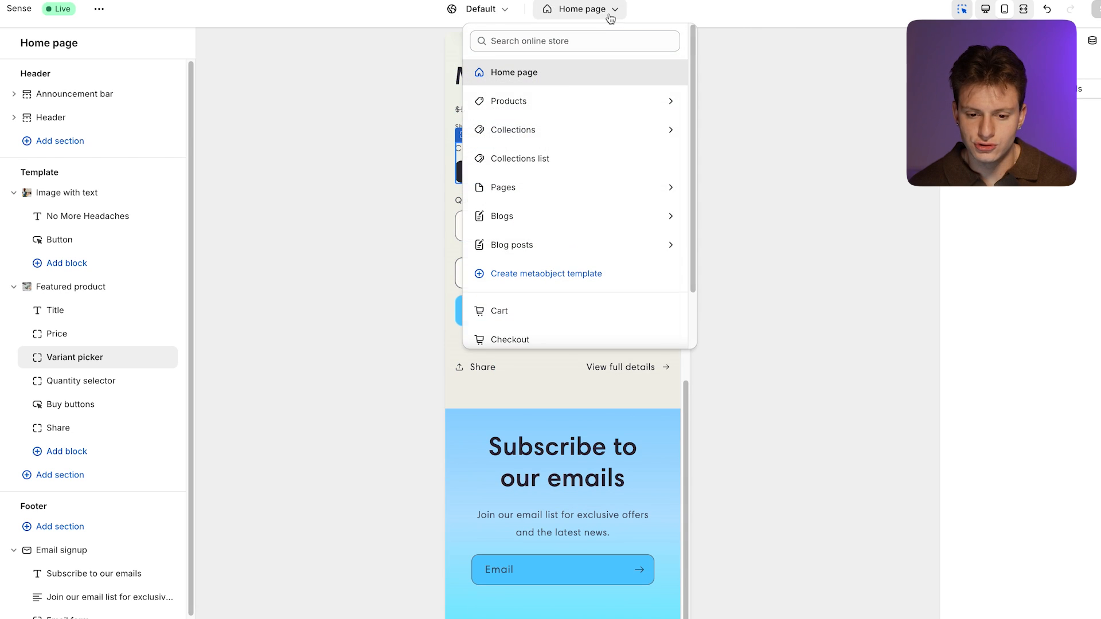
left_click(561, 107)
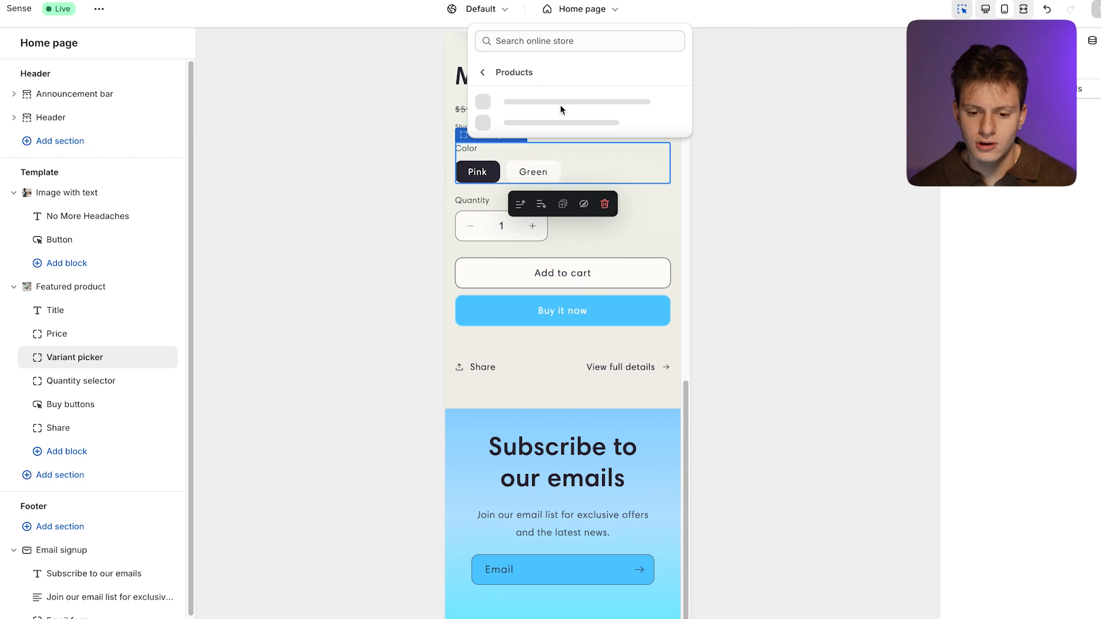
left_click(563, 106)
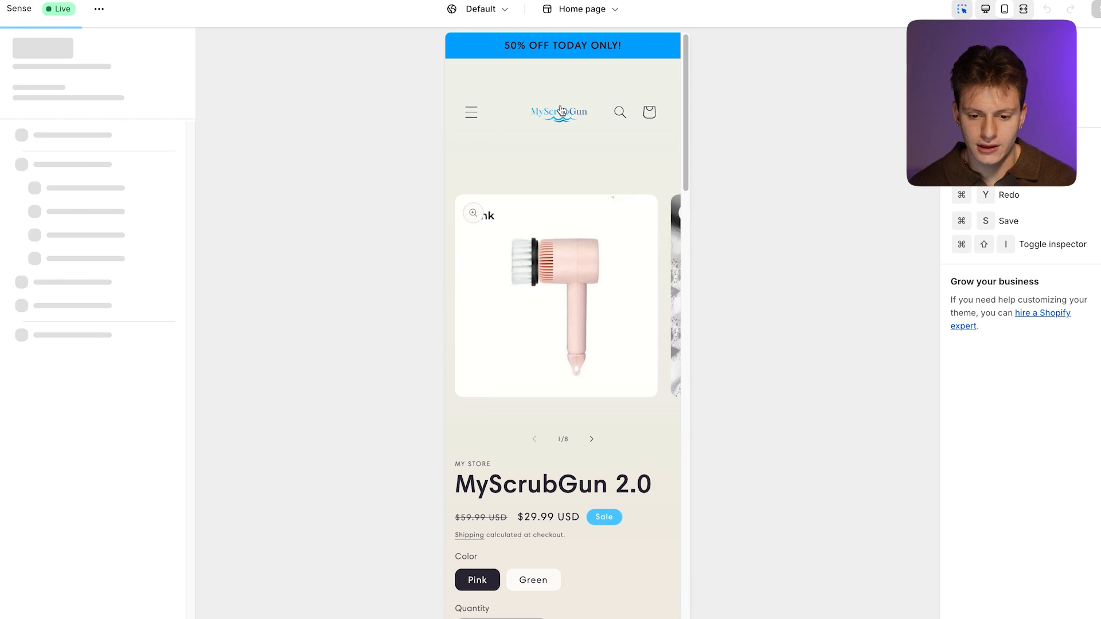
Step: Remove the store-name text block above the product title in the Product information section
scroll(539, 189, "down", 4)
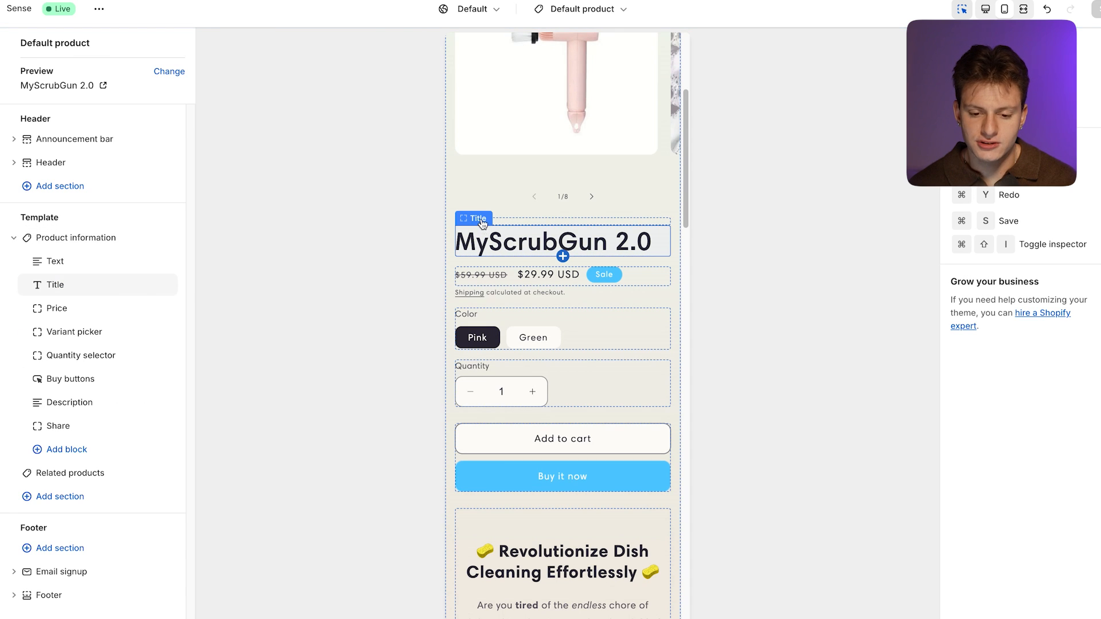
left_click(508, 218)
scroll(507, 218, "up", 2)
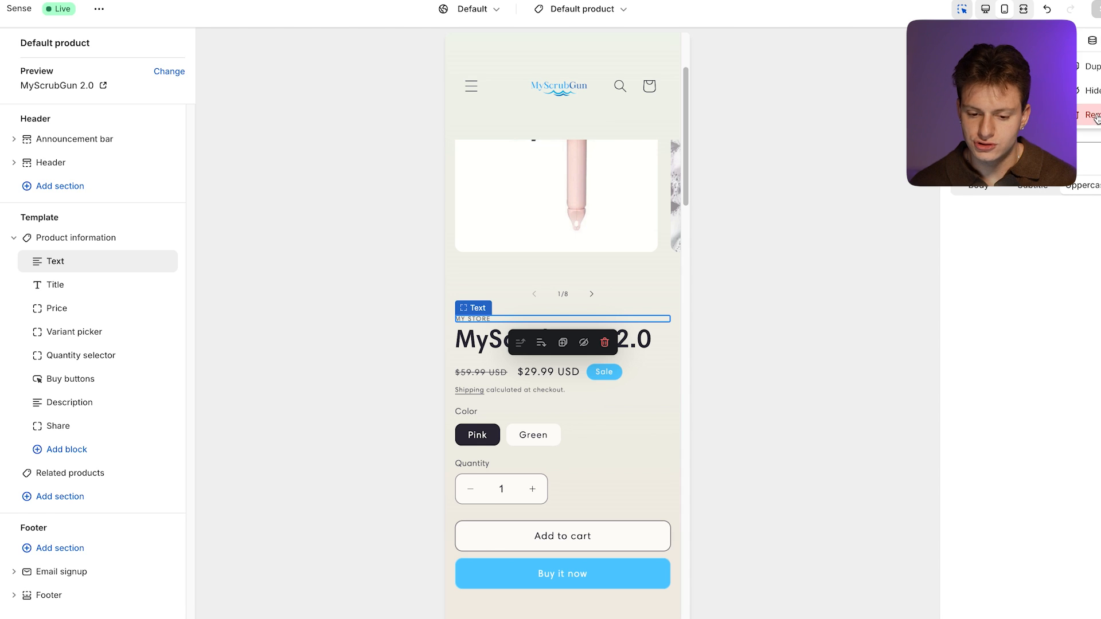
left_click(1093, 112)
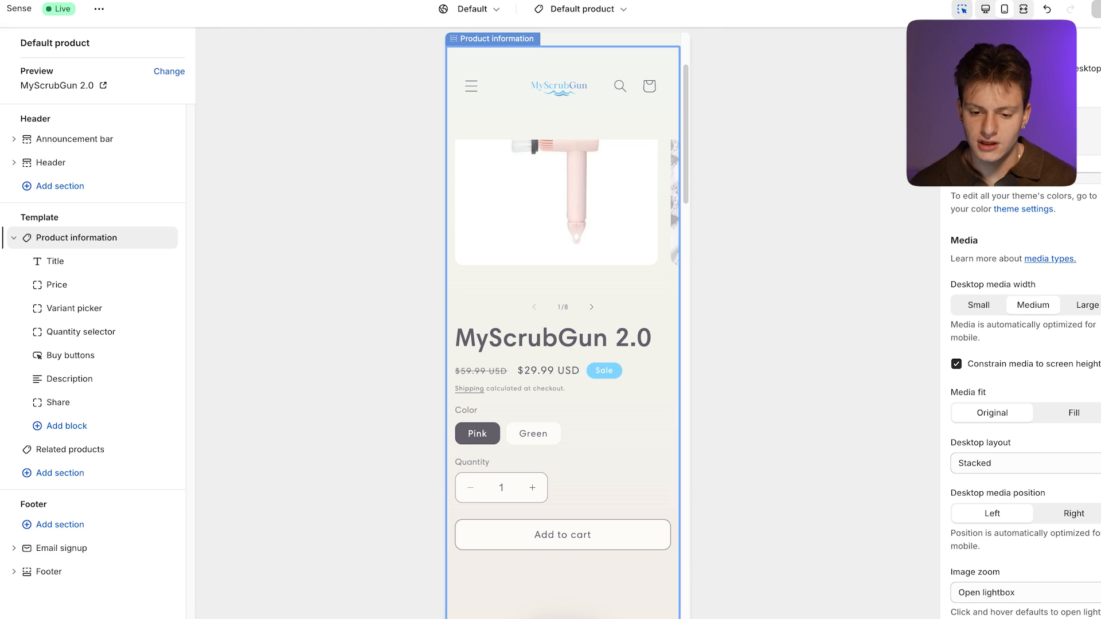
Step: Examine the product page's description, embedded media and closing sections down to the footer
scroll(582, 374, "down", 7)
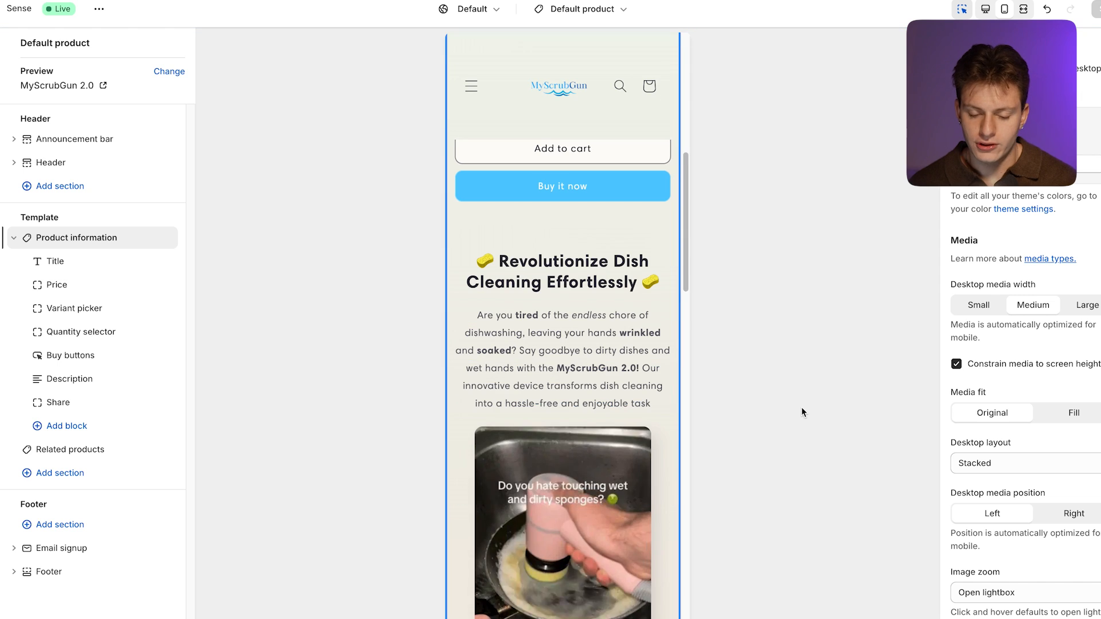
scroll(561, 430, "down", 5)
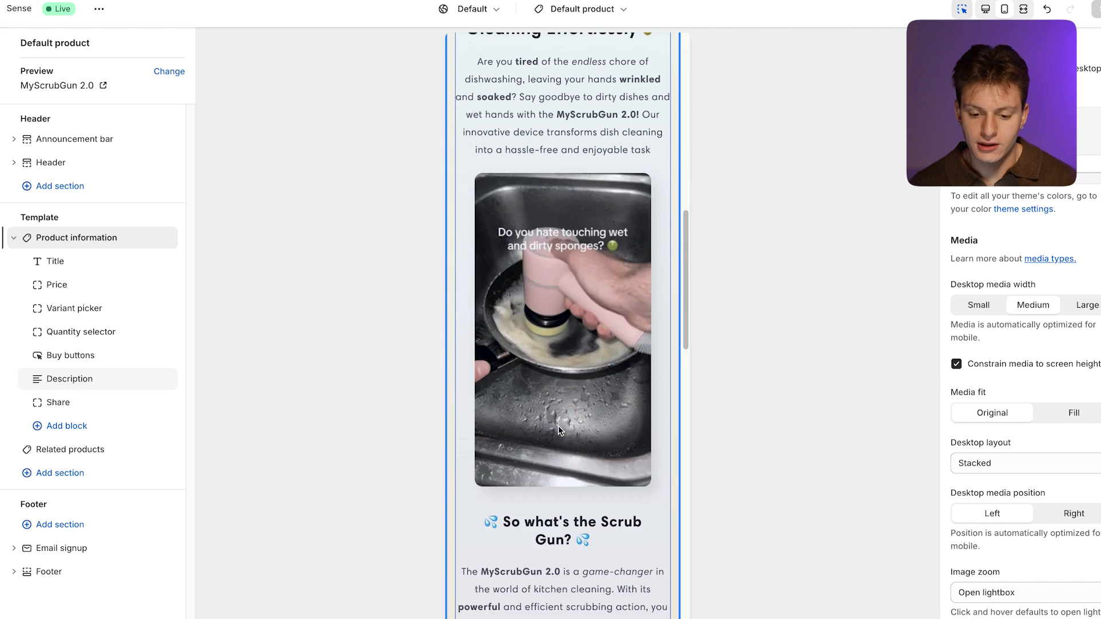
scroll(584, 527, "up", 2)
scroll(583, 523, "up", 3)
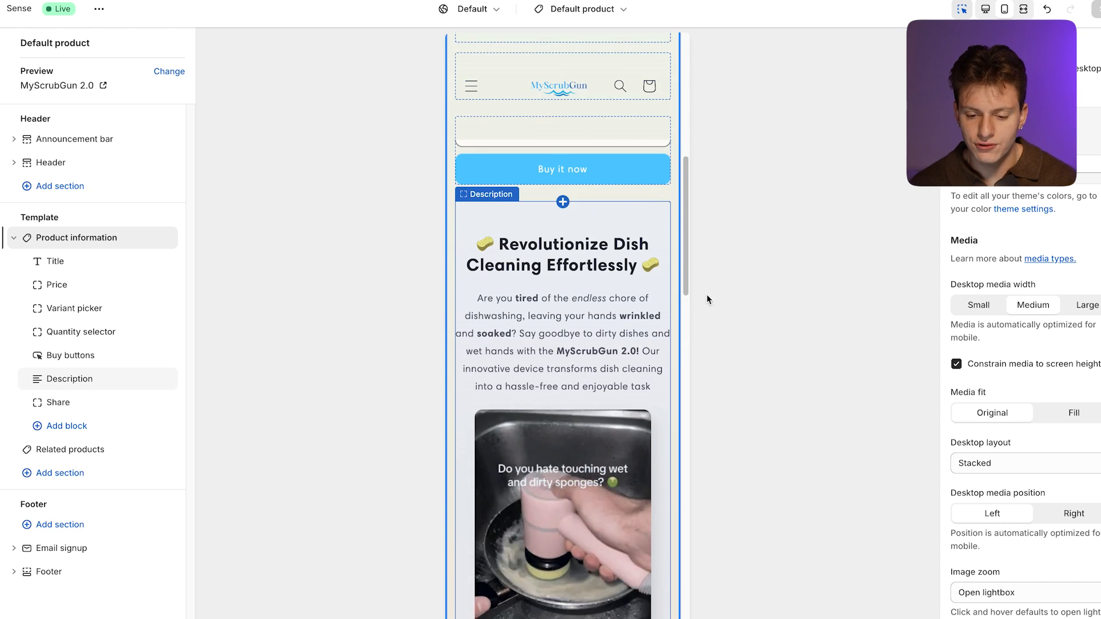
left_click_drag(688, 265, 679, 387)
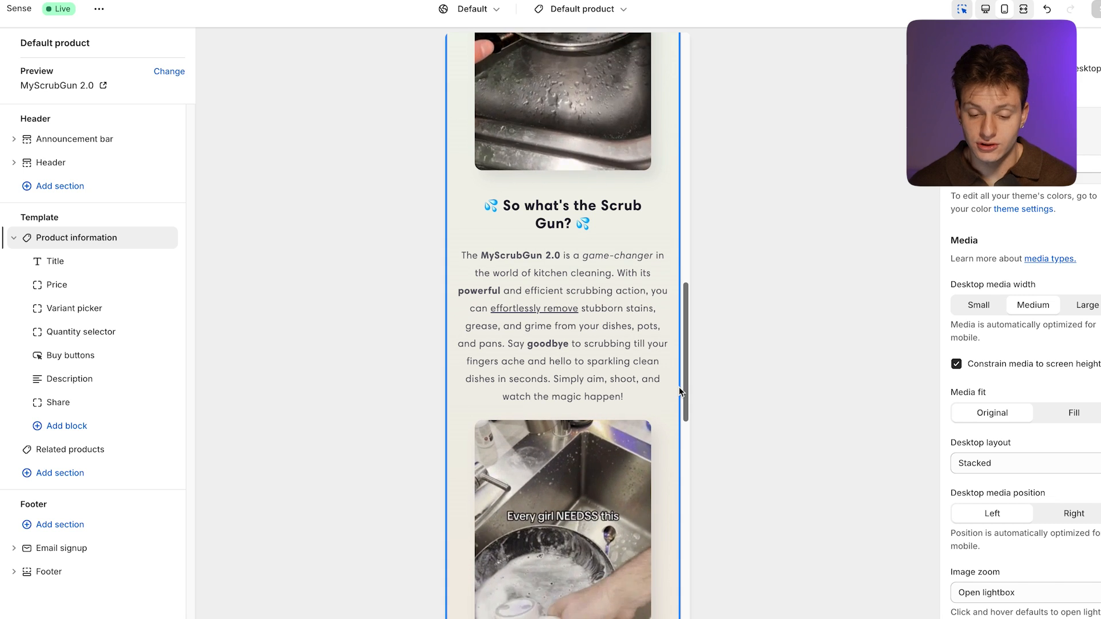
left_click_drag(679, 386, 670, 616)
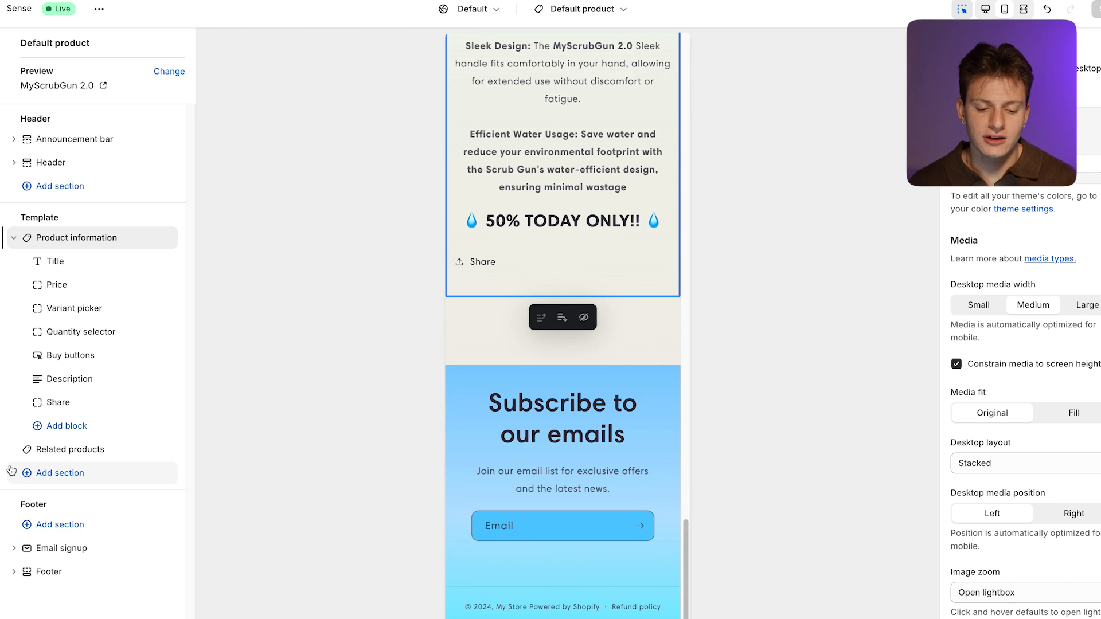
Step: Add an Image with text section below Related products and use library image 71 as its picture
left_click(31, 482)
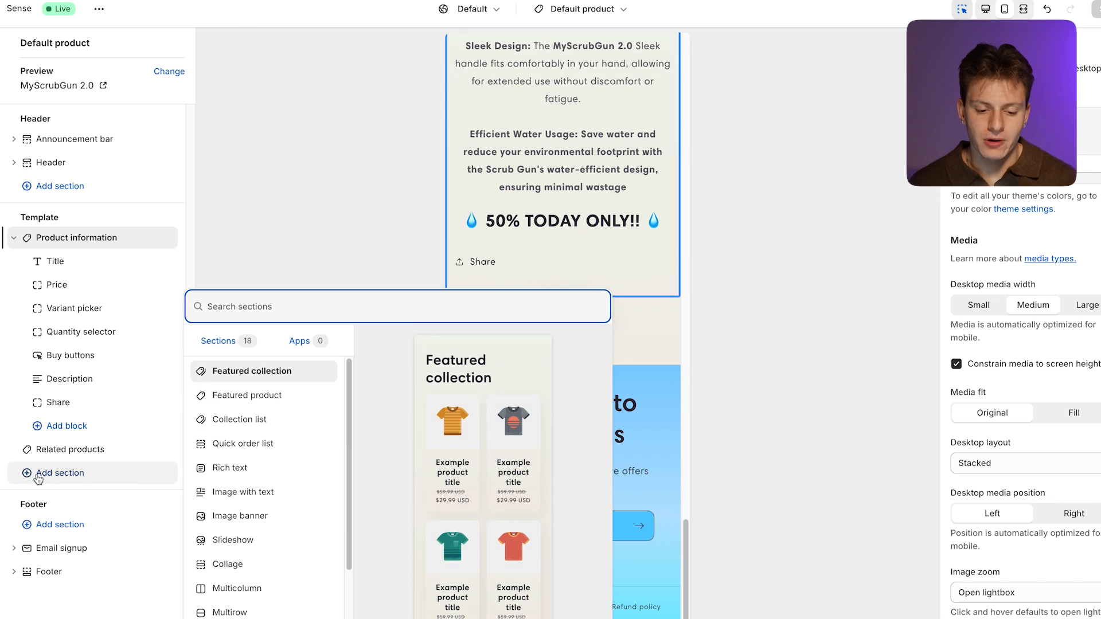
left_click(257, 491)
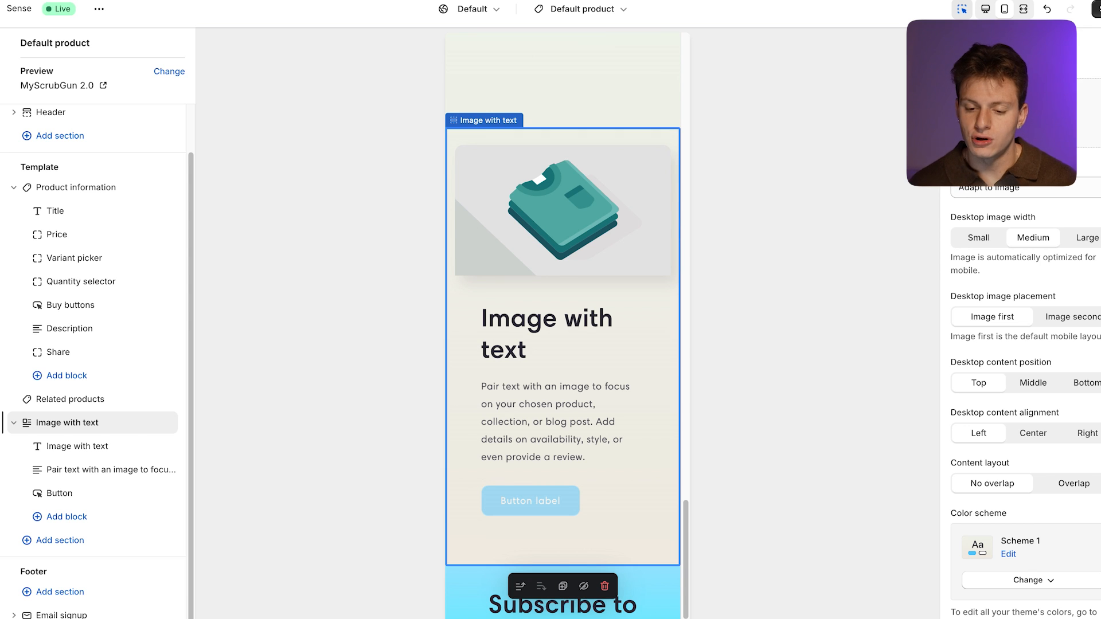
left_click(1034, 105)
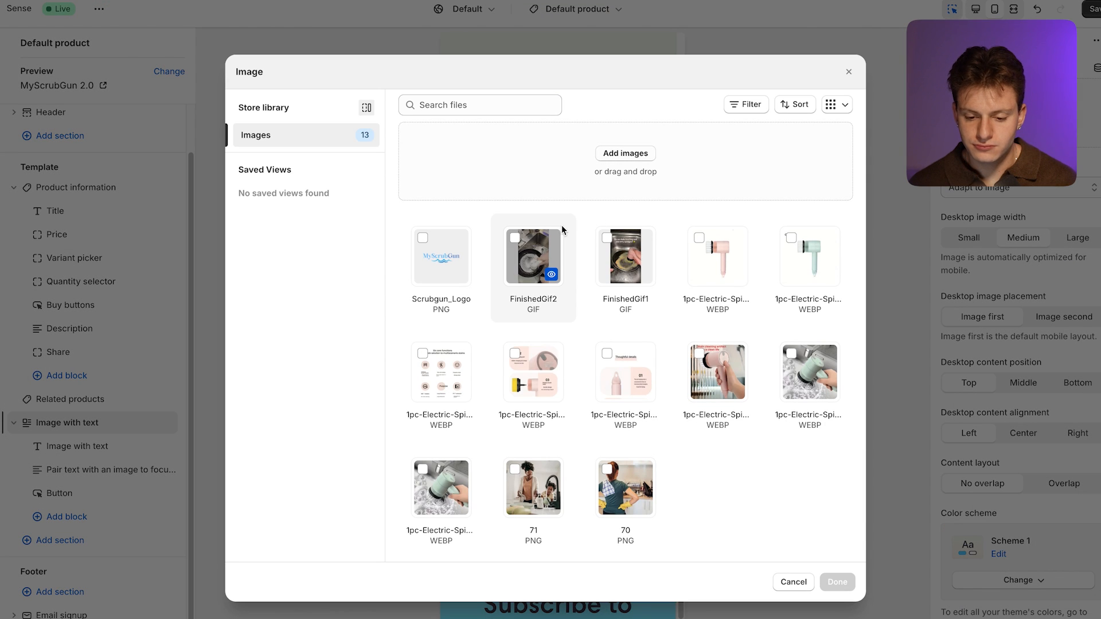
left_click(533, 487)
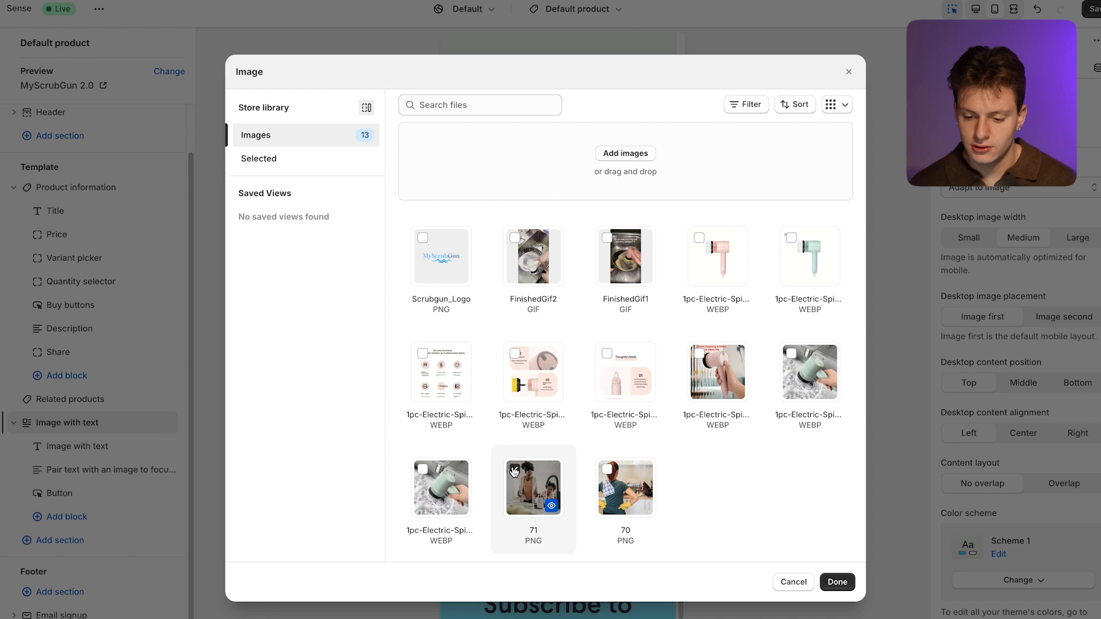
left_click(837, 582)
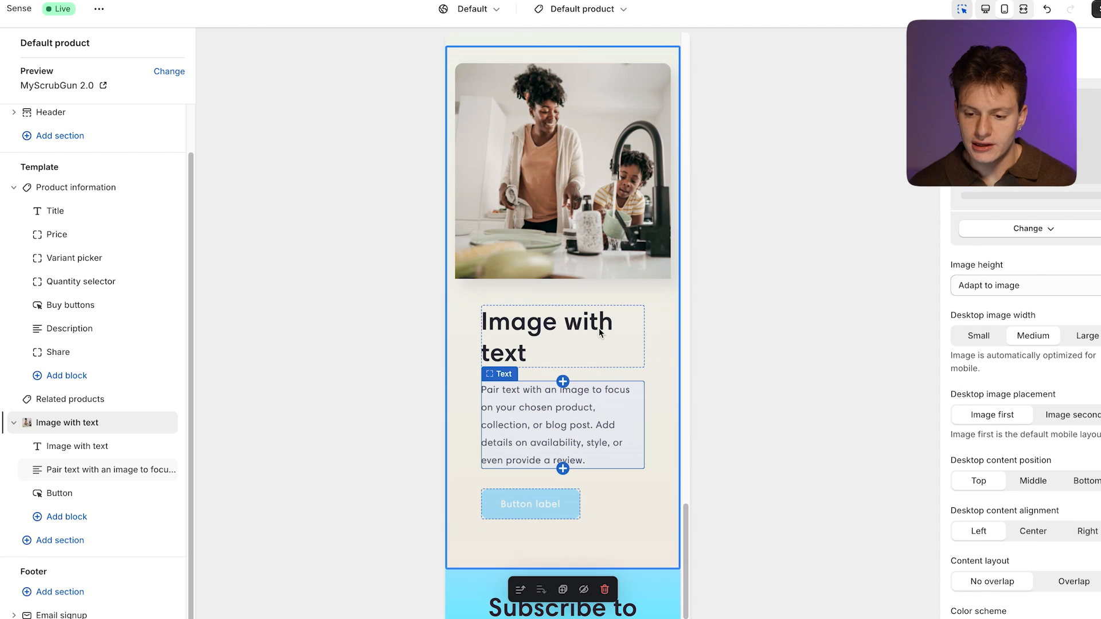
Step: Change the Image with text section's heading to "Dishes Will Never Be A Chore Again!"
left_click(553, 328)
triple_click(1021, 122)
type("Dishes")
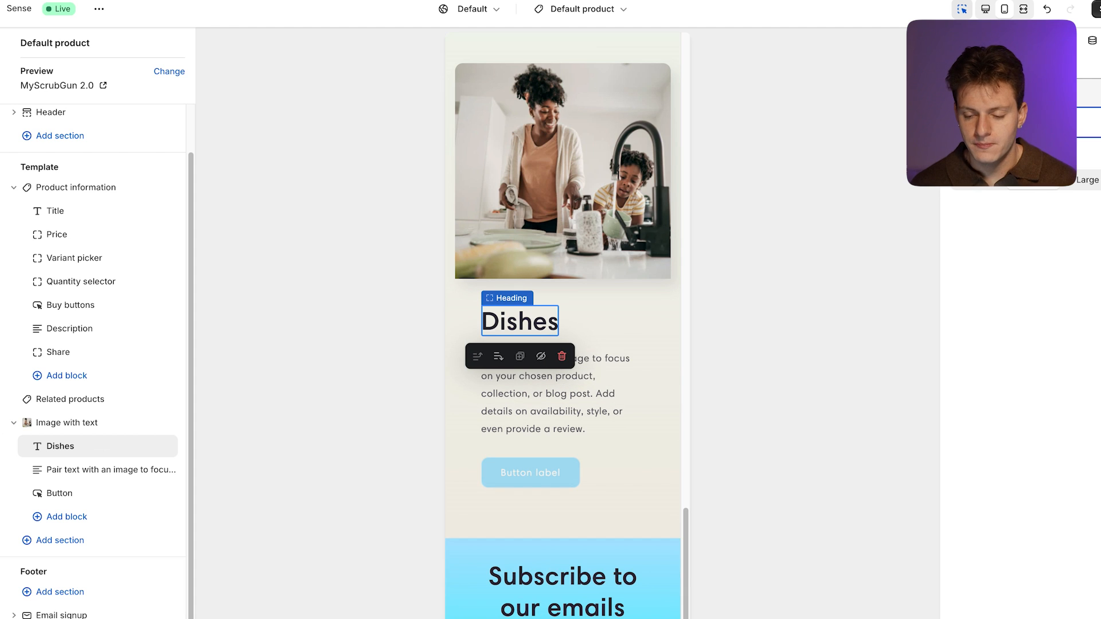
type(" will neve")
key("BackSpace")
key("BackSpace")
key("BackSpace")
key("BackSpace")
key("BackSpace")
key("BackSpace")
key("BackSpace")
key("BackSpace")
key("BackSpace")
type("Will neve")
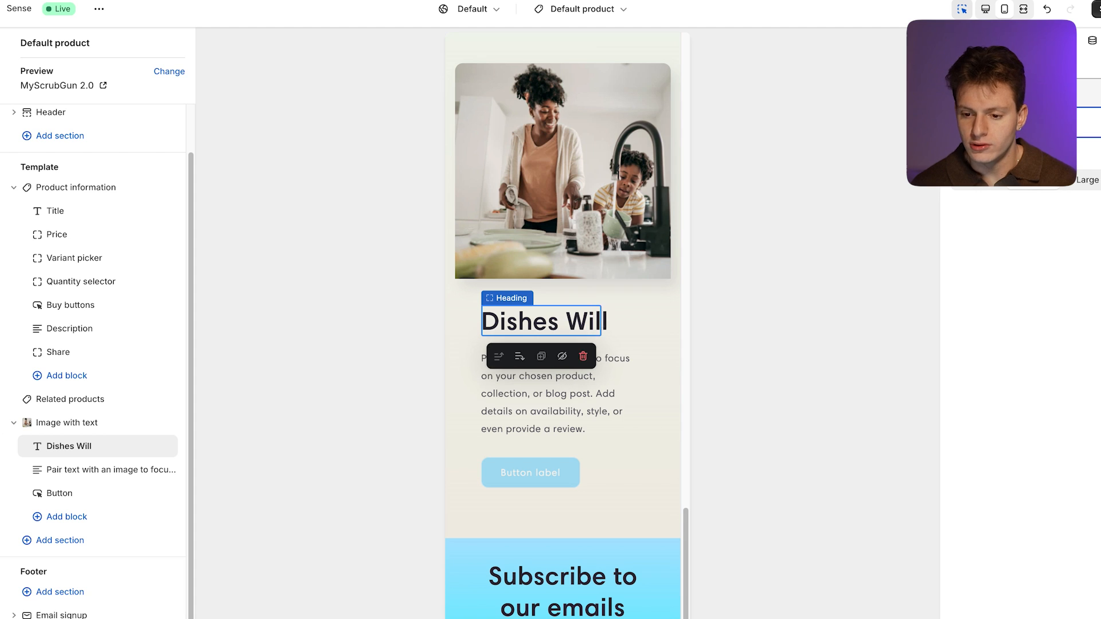
key("BackSpace")
key("BackSpace")
key("BackSpace")
key("BackSpace")
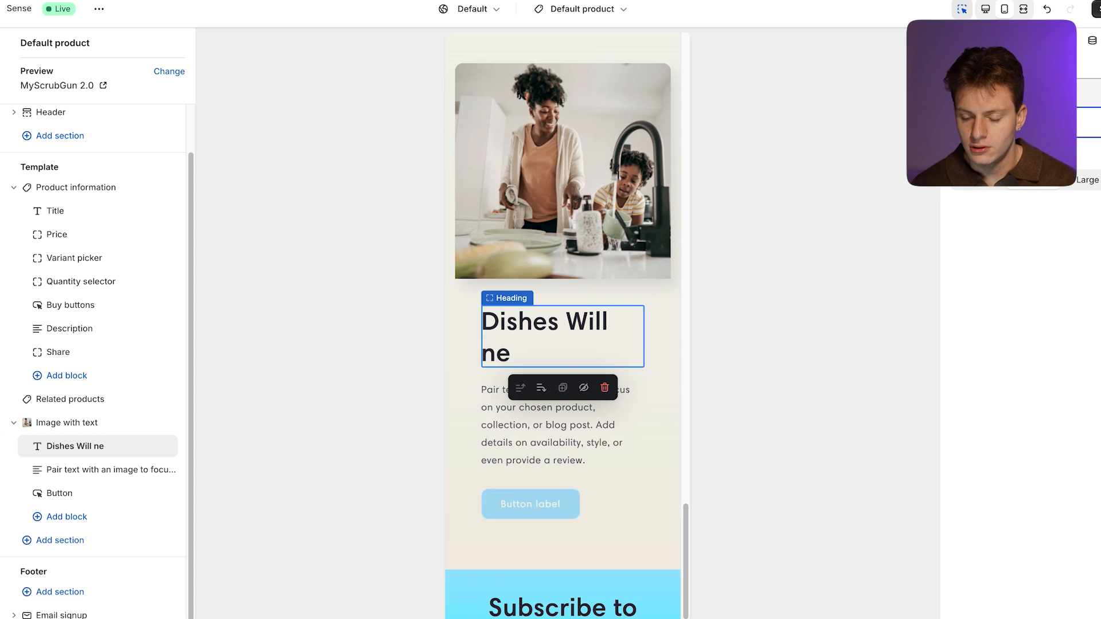
type("Never Be A")
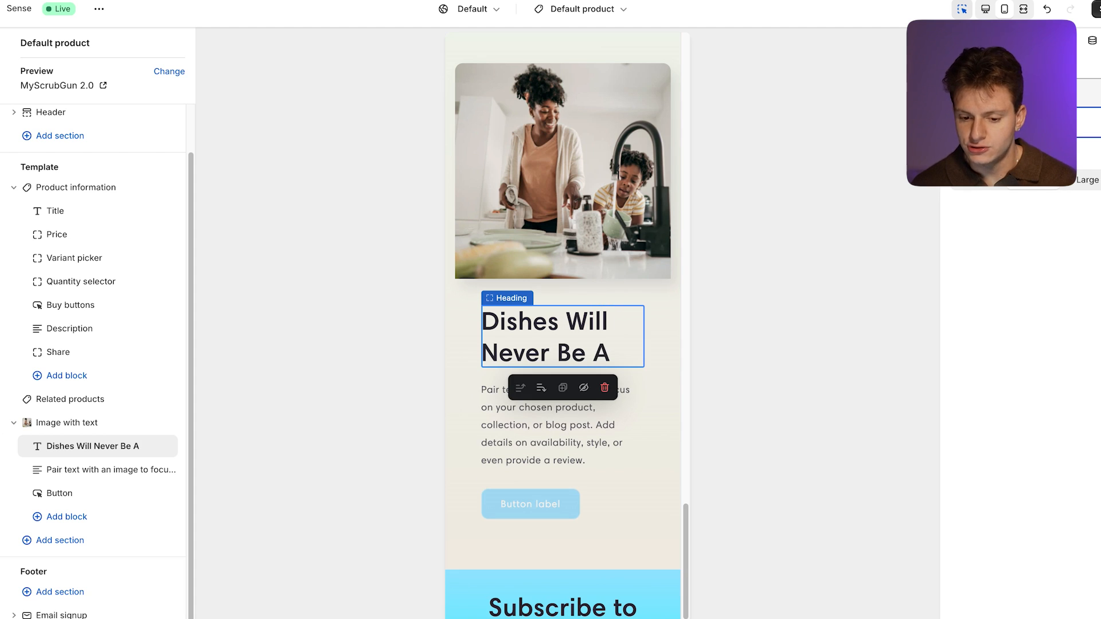
type(" Chore Again!")
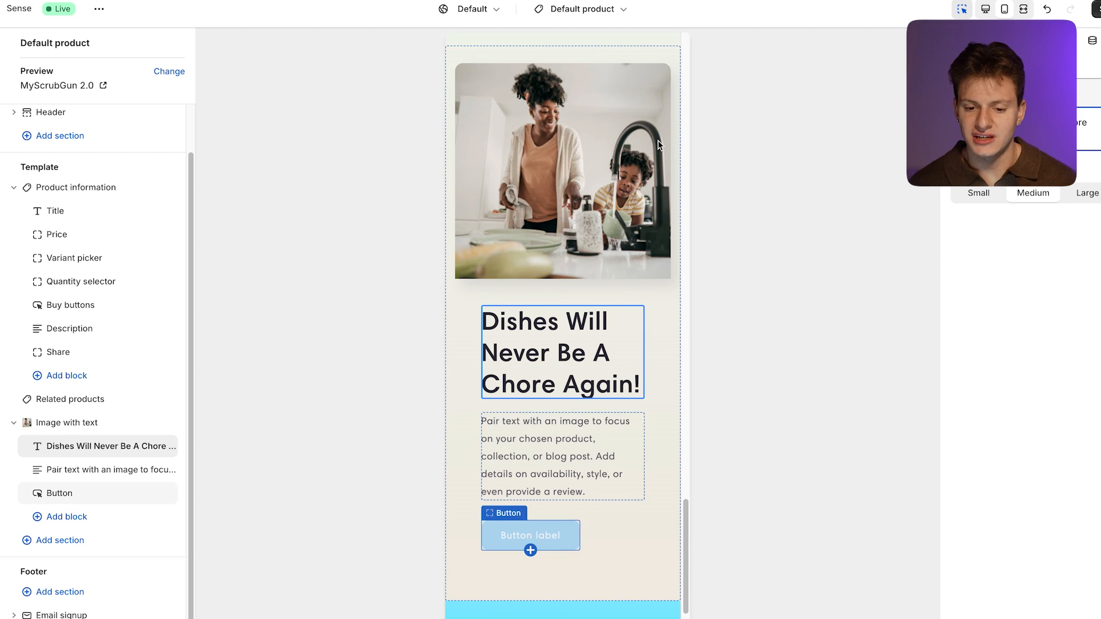
Step: Clear the placeholder paragraph below the "Dishes Will Never Be A Chore Again!" heading and delete the section's Button block
left_click(549, 482)
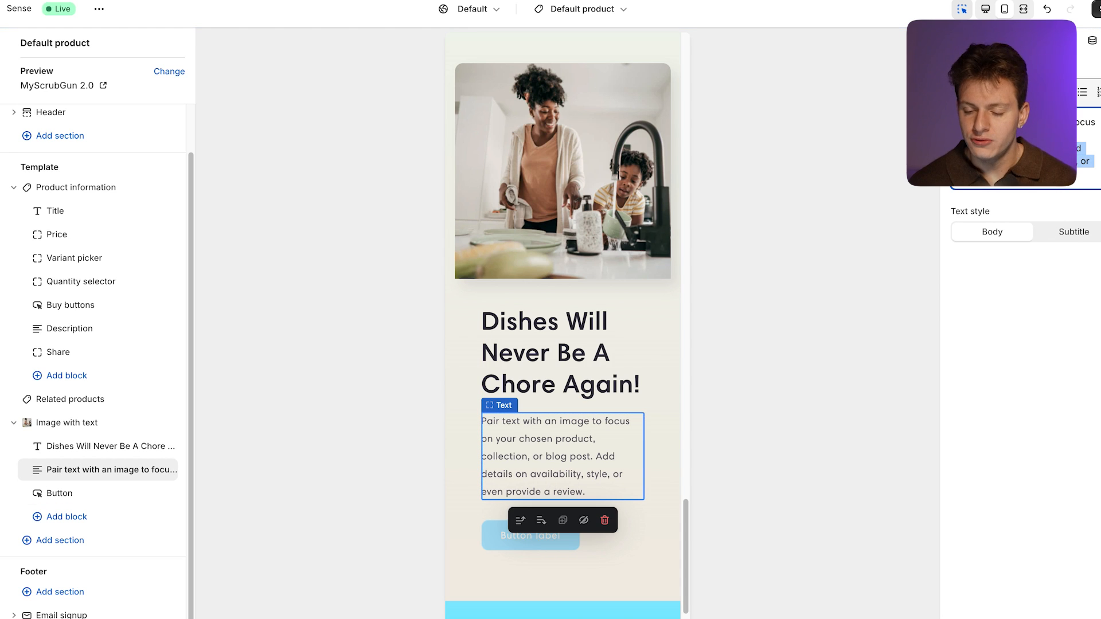
key("BackSpace")
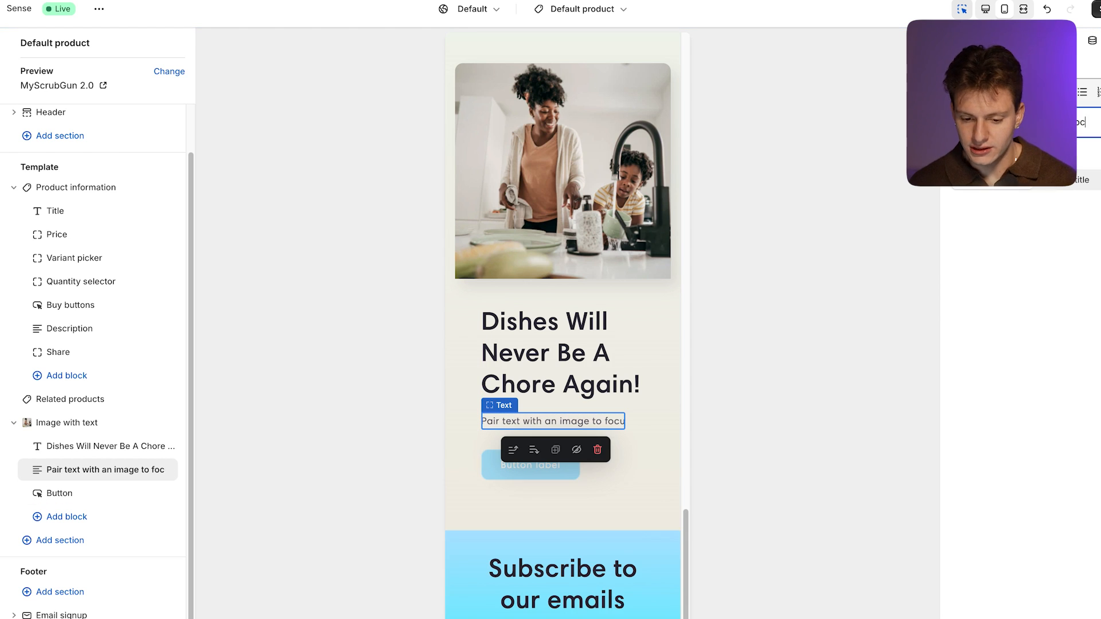
key("BackSpace")
key("BackSpace")
key("BackSpace")
key("BackSpace")
key("BackSpace")
key("BackSpace")
key("BackSpace")
key("BackSpace")
key("BackSpace")
key("BackSpace")
key("BackSpace")
key("BackSpace")
key("BackSpace")
key("BackSpace")
key("BackSpace")
key("BackSpace")
key("BackSpace")
key("BackSpace")
key("BackSpace")
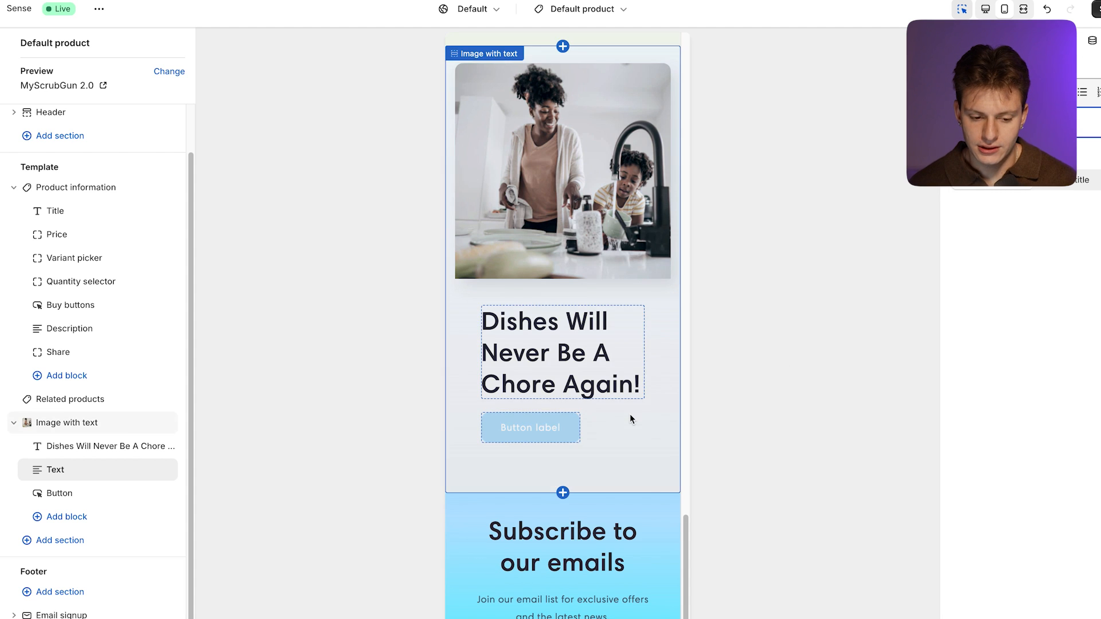
mouse_move(137, 503)
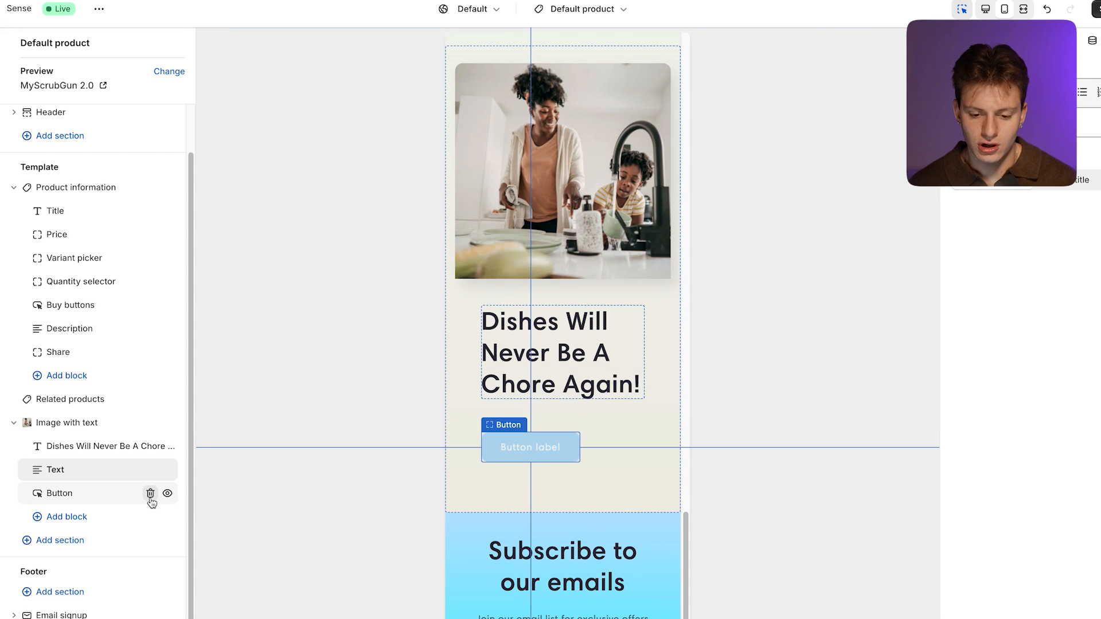
left_click(151, 495)
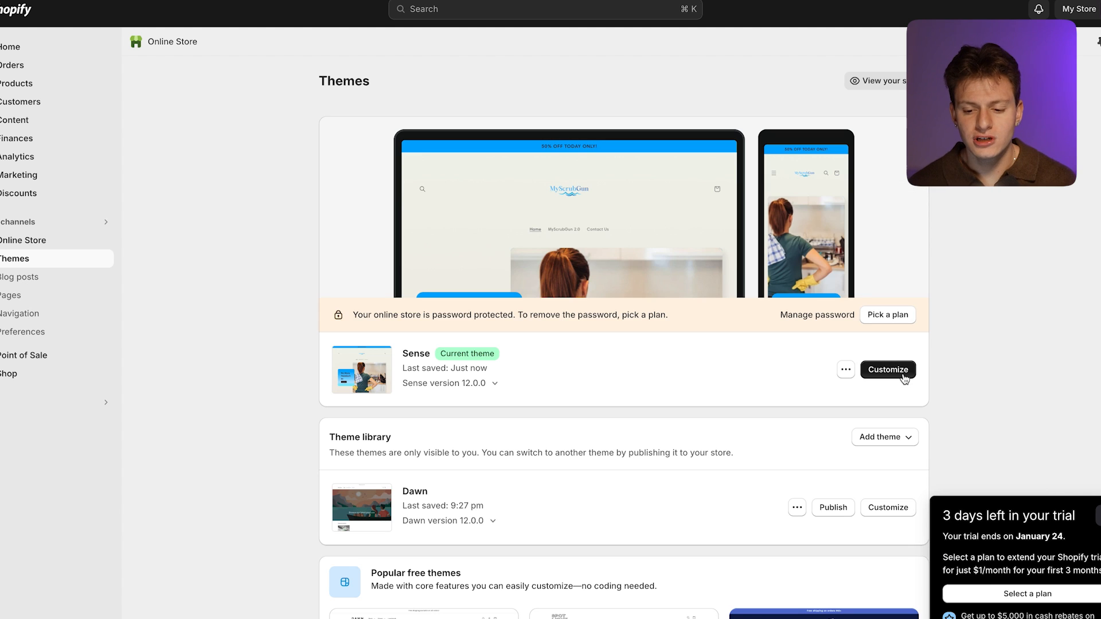
Step: Open the Sense theme for customizing and examine the copyright and Powered by Shopify line in the footer
left_click(903, 377)
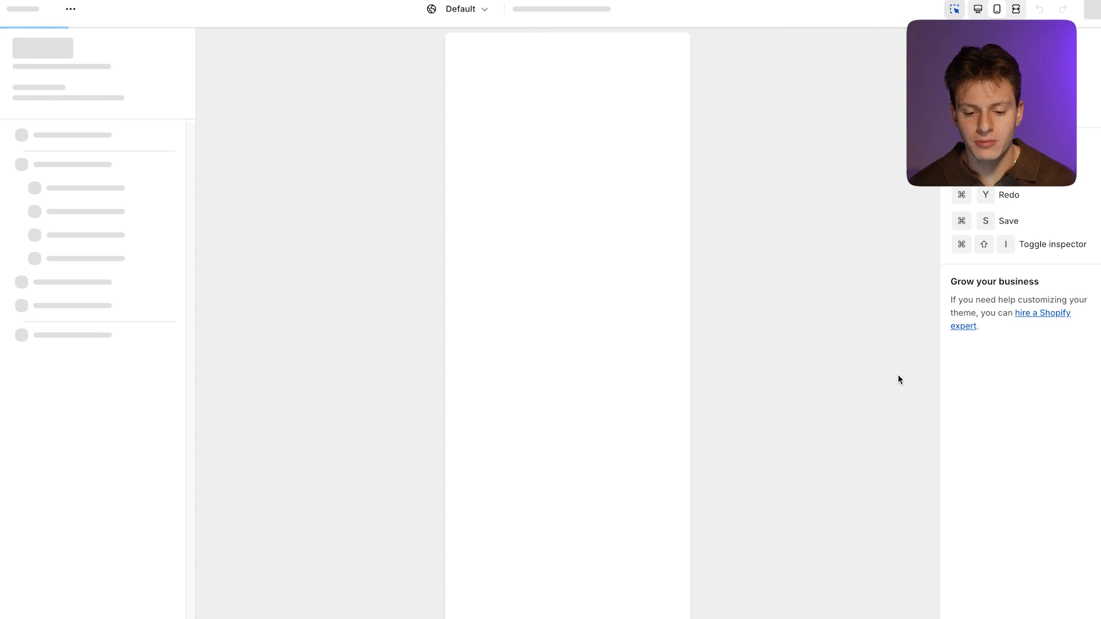
scroll(548, 497, "down", 10)
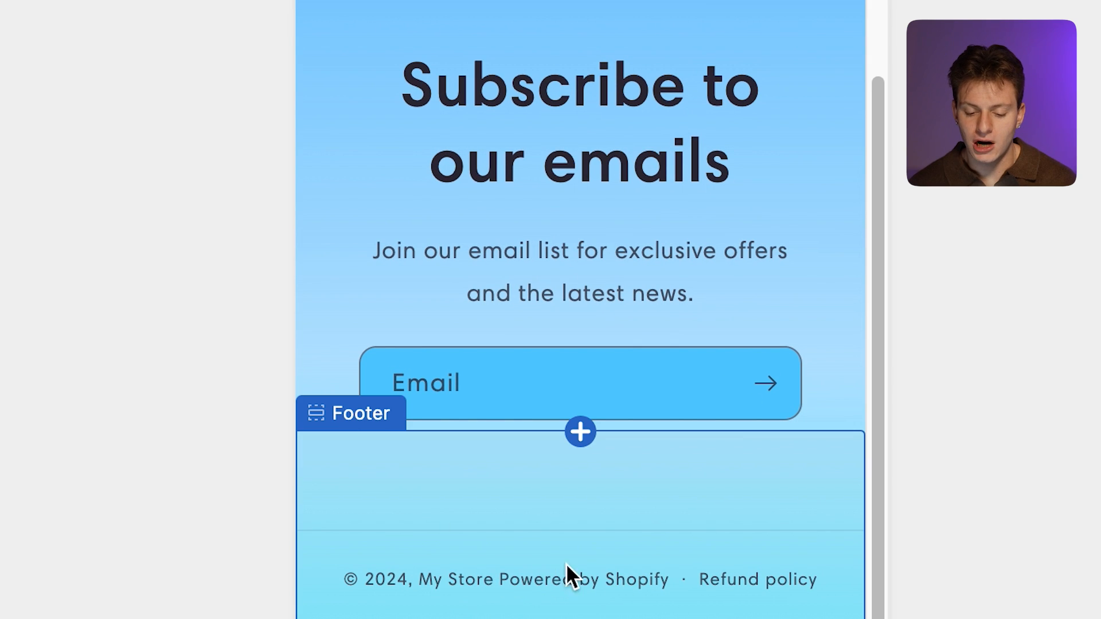
scroll(569, 574, "up", 10)
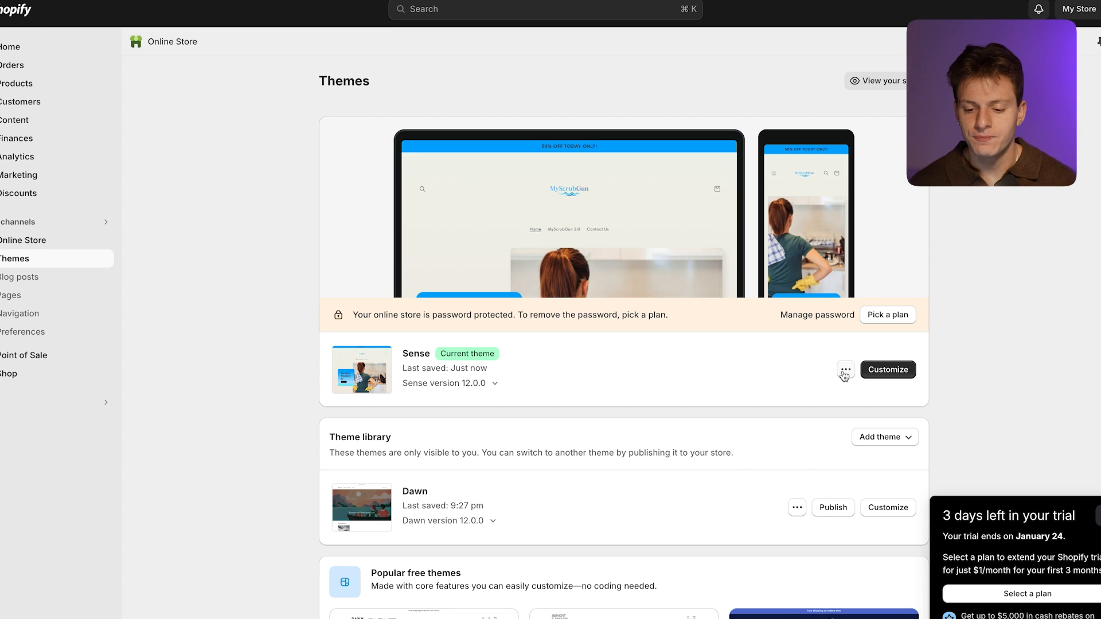
Step: In Sense's default theme content, filter for "powered by", edit the Powered by Shopify text under Links, and save
left_click(845, 371)
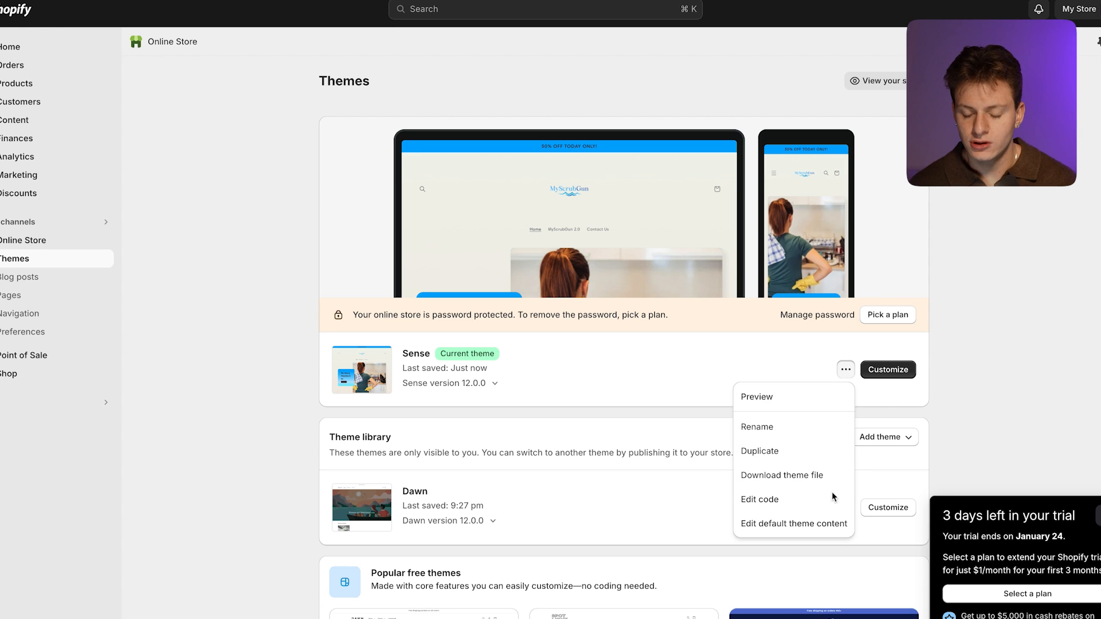
left_click(820, 523)
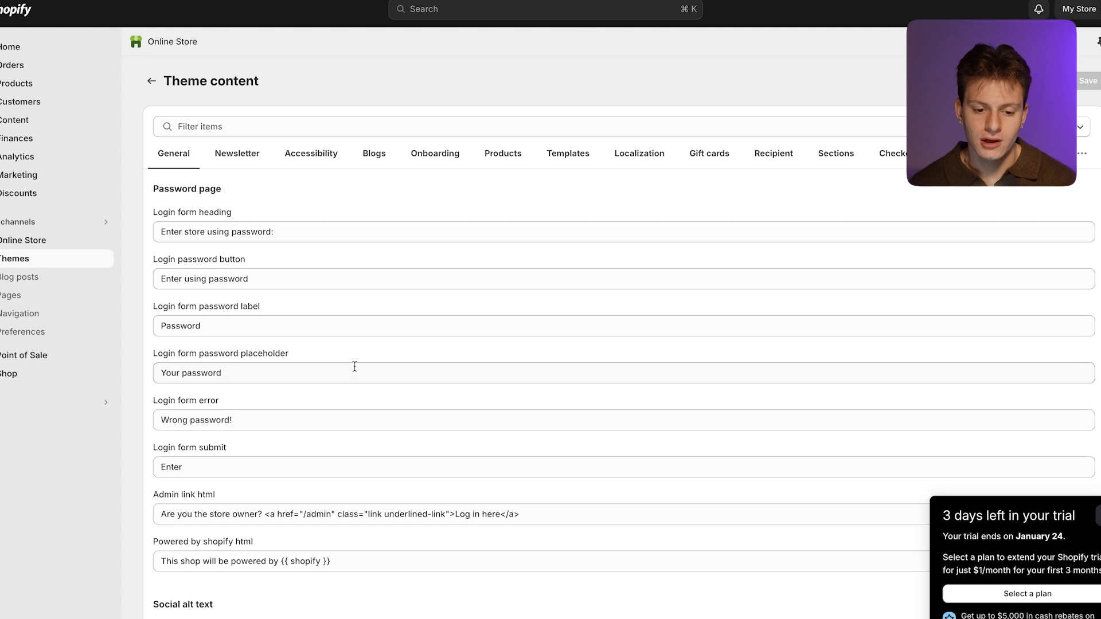
left_click(215, 125)
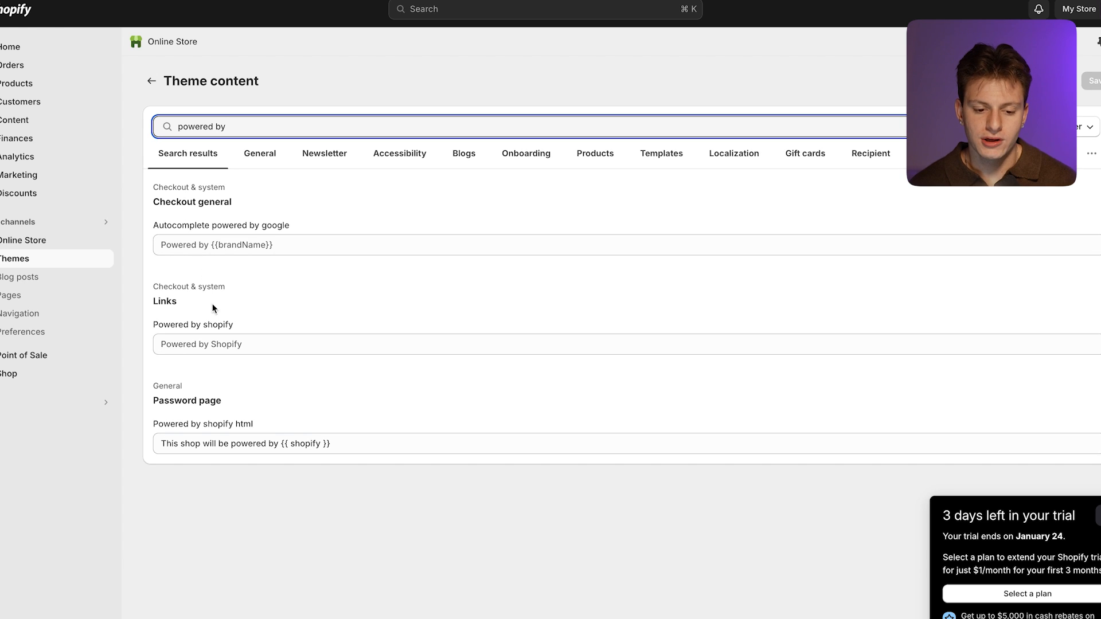
left_click(208, 344)
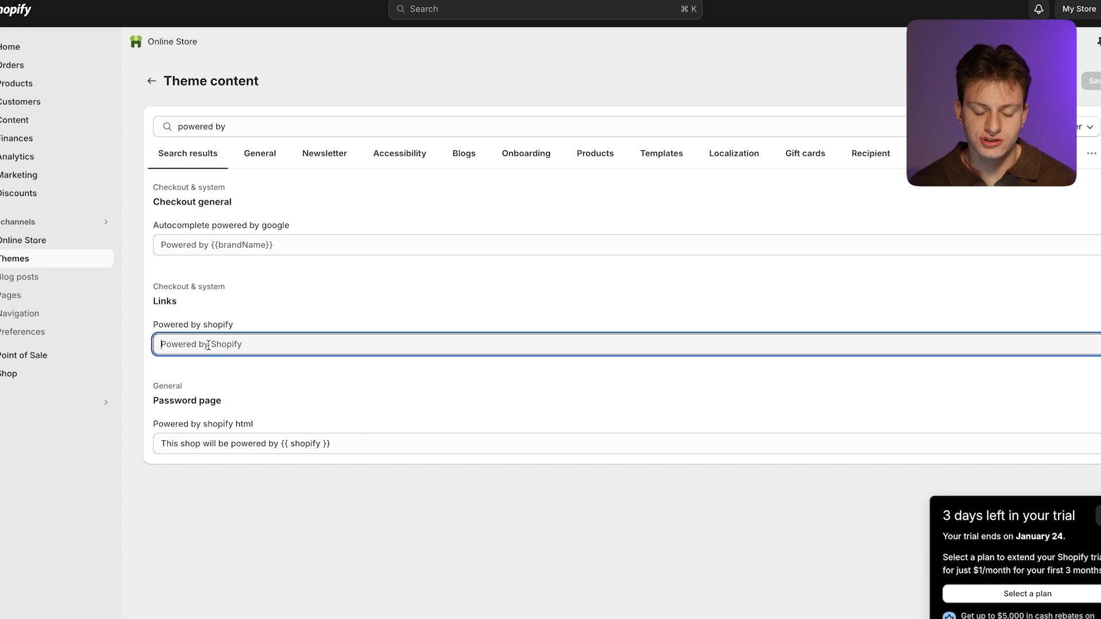
left_click(1095, 82)
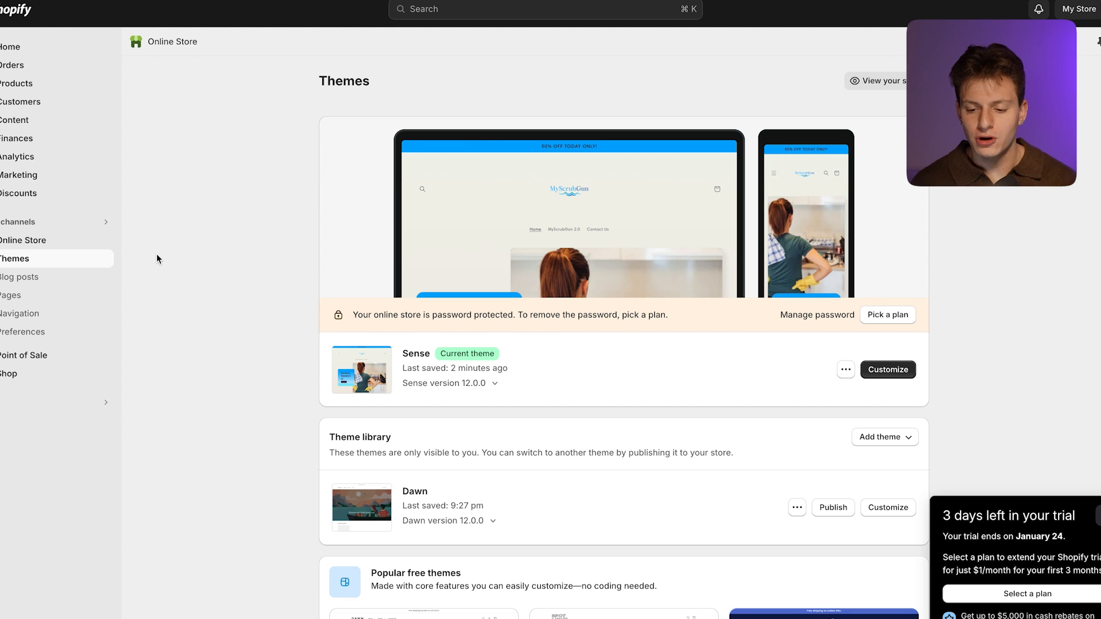
Step: Reopen the Sense theme for customizing and review the home page from the hero image down to the email signup
left_click(893, 369)
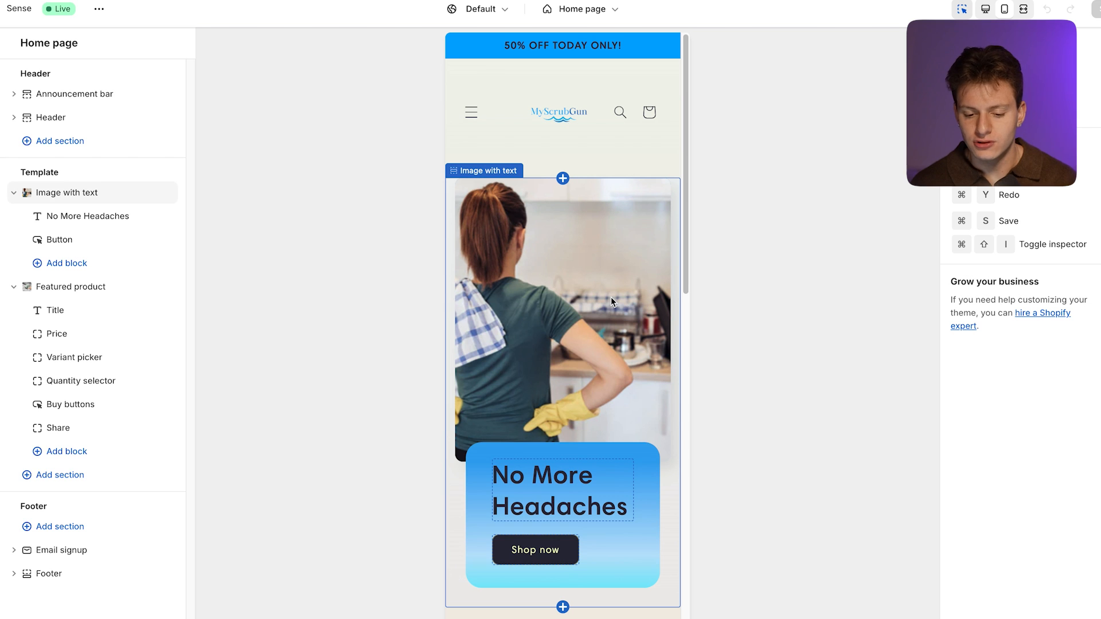
scroll(611, 298, "down", 1)
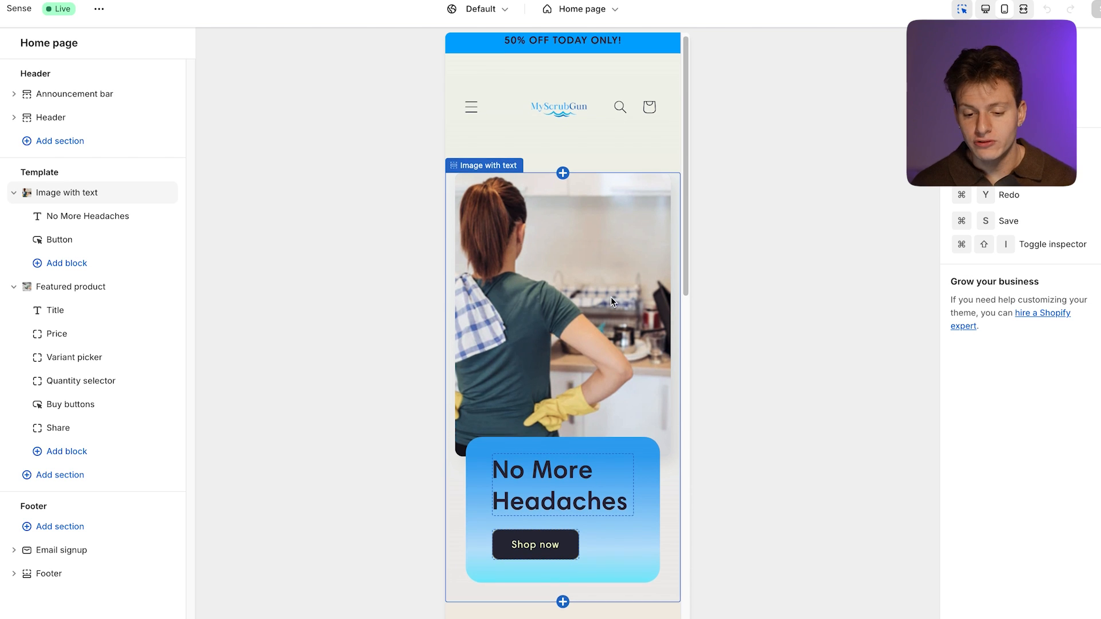
scroll(611, 297, "down", 10)
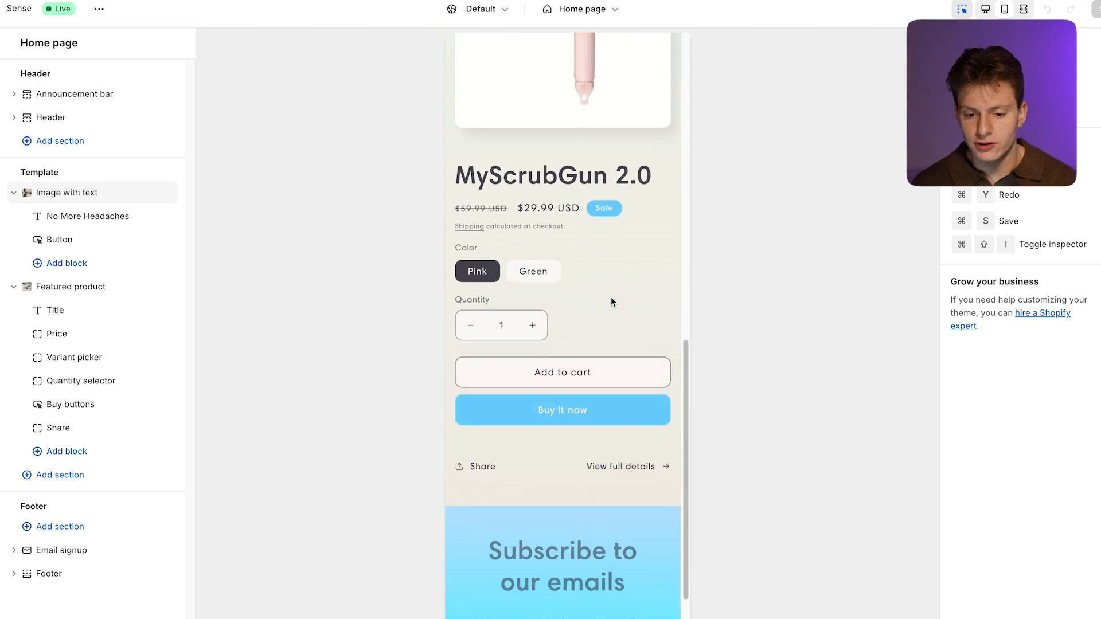
scroll(602, 238, "up", 1)
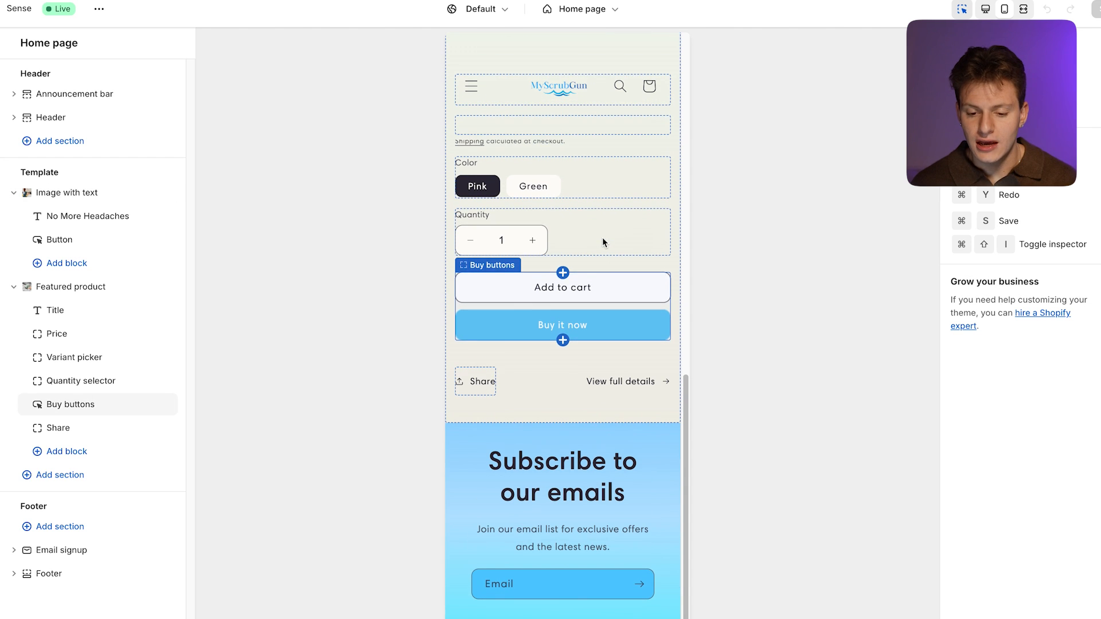
left_click(639, 384)
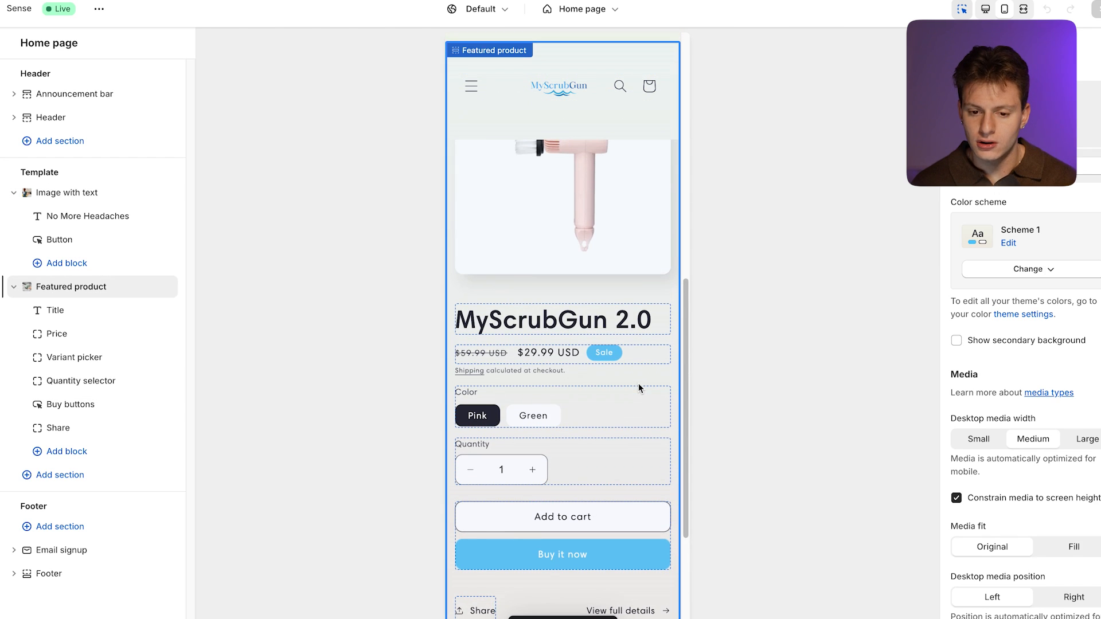
Step: Switch to the Default product template and advance the product gallery to its second image
left_click(566, 8)
left_click(559, 103)
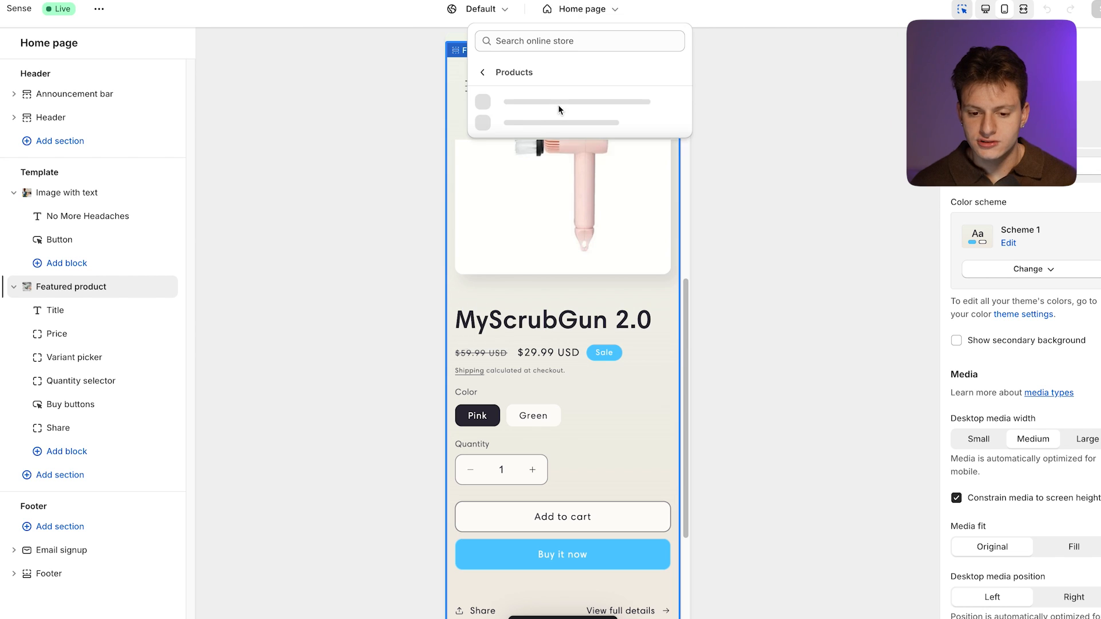
left_click(564, 120)
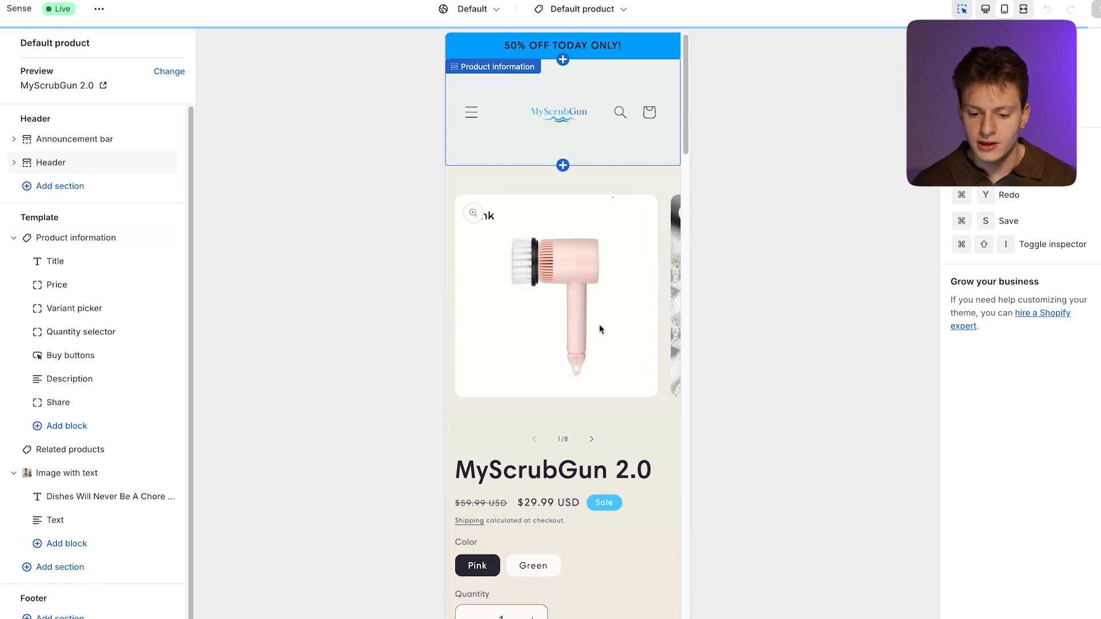
left_click(591, 439)
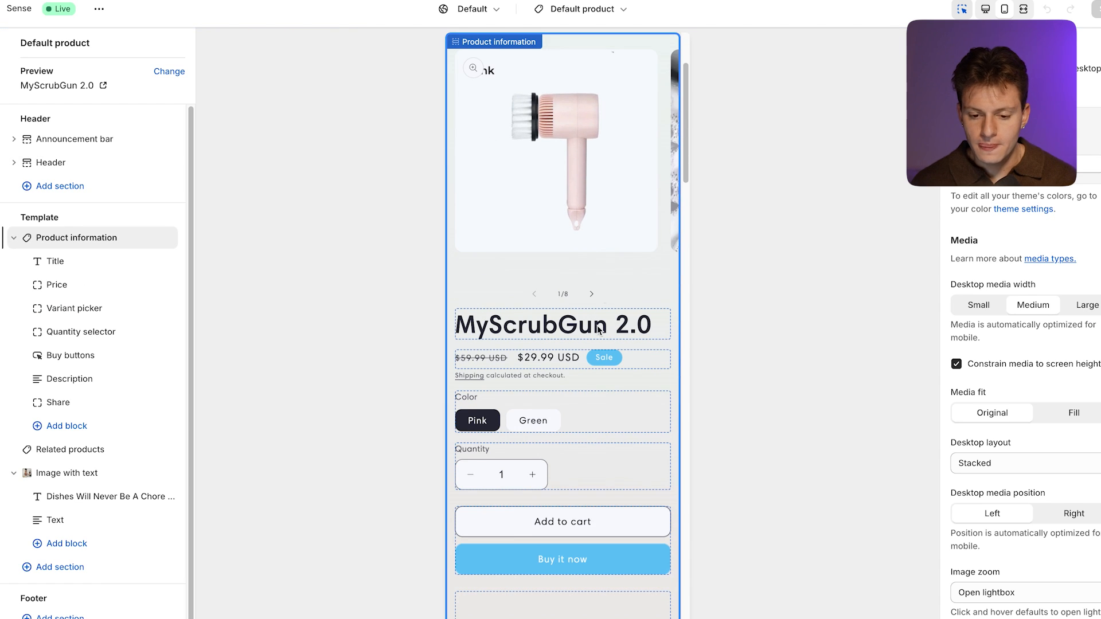
left_click(594, 294)
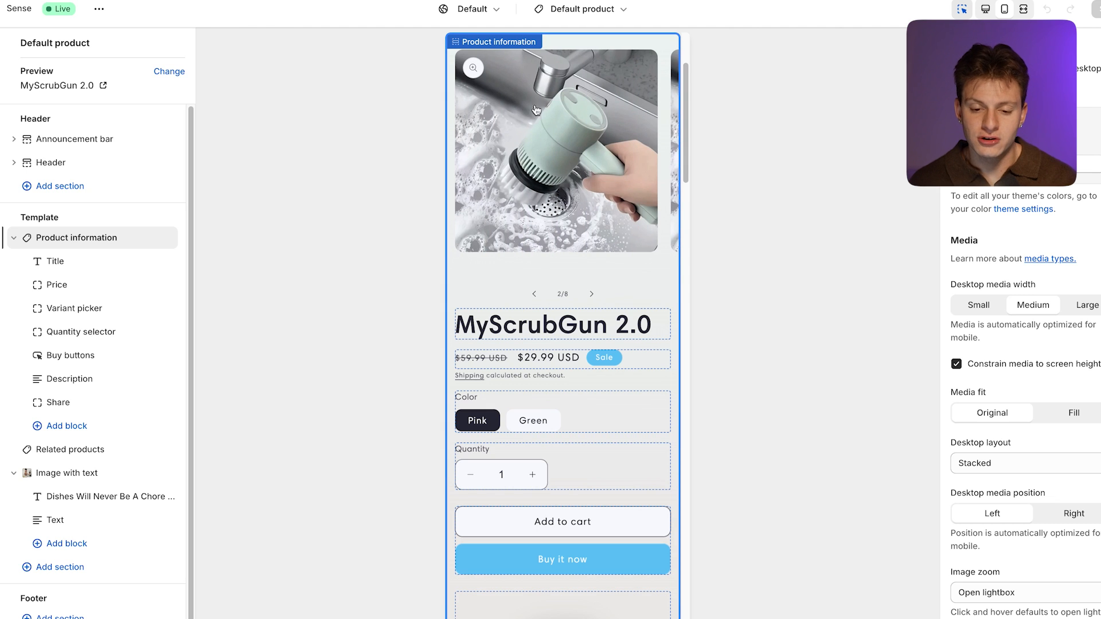
Step: Review the product page from the header through the buy buttons and description to the Image with text section and email signup
scroll(563, 154, "up", 3)
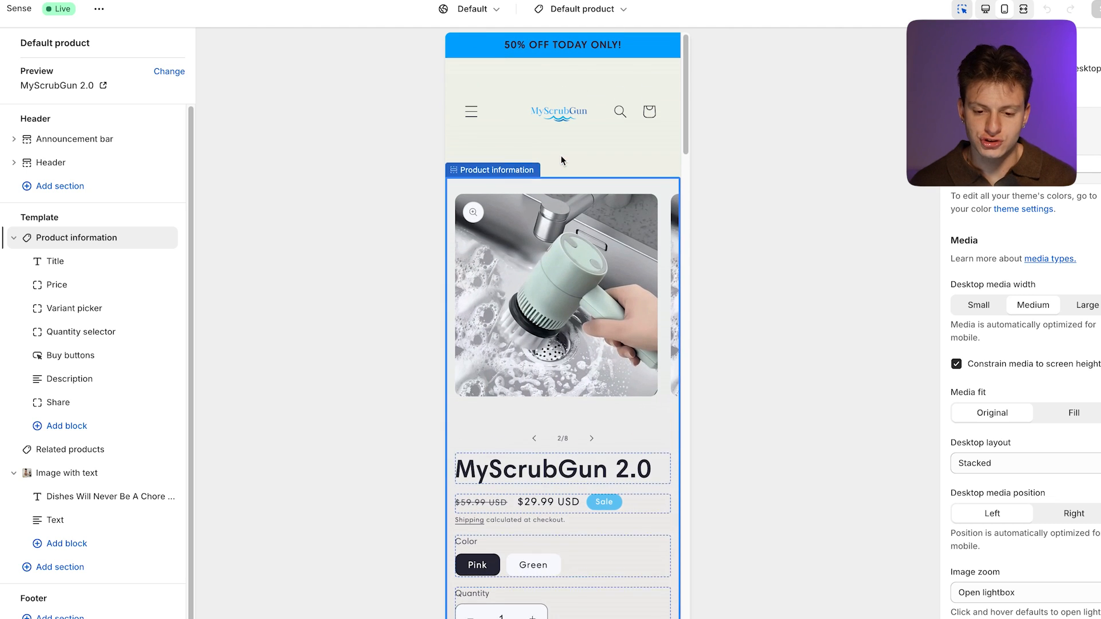
scroll(555, 319, "down", 7)
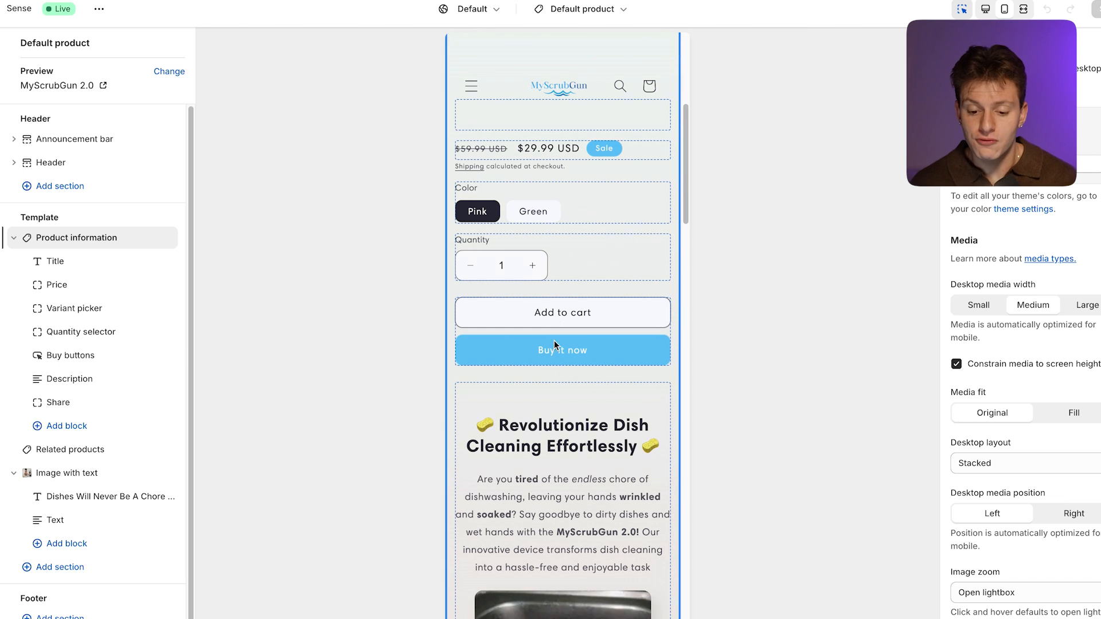
scroll(553, 319, "down", 2)
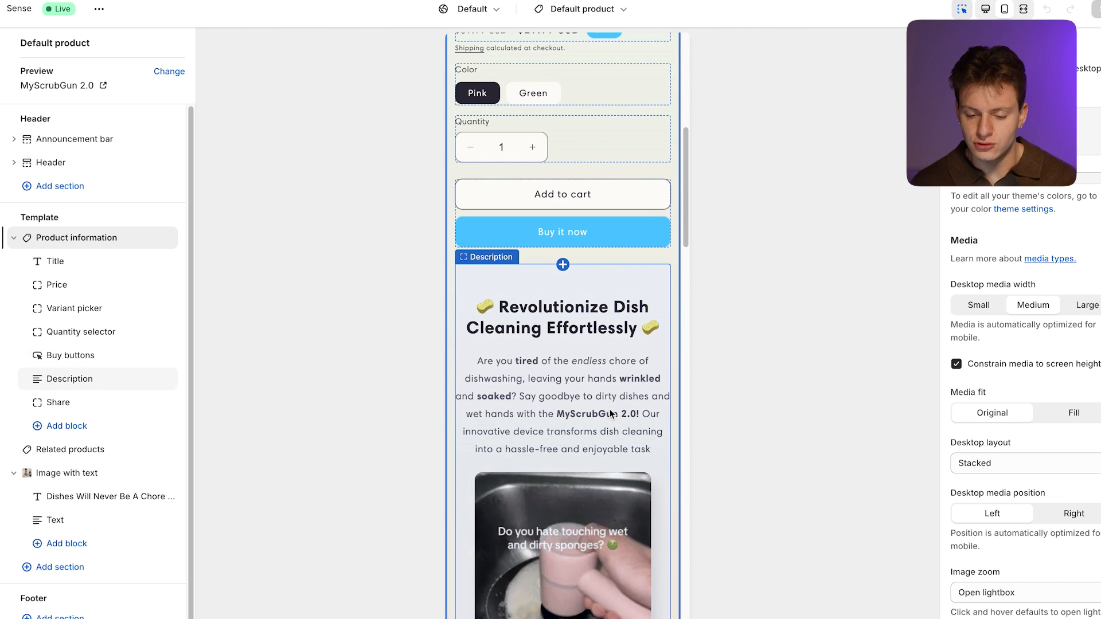
scroll(610, 409, "down", 5)
scroll(610, 408, "up", 5)
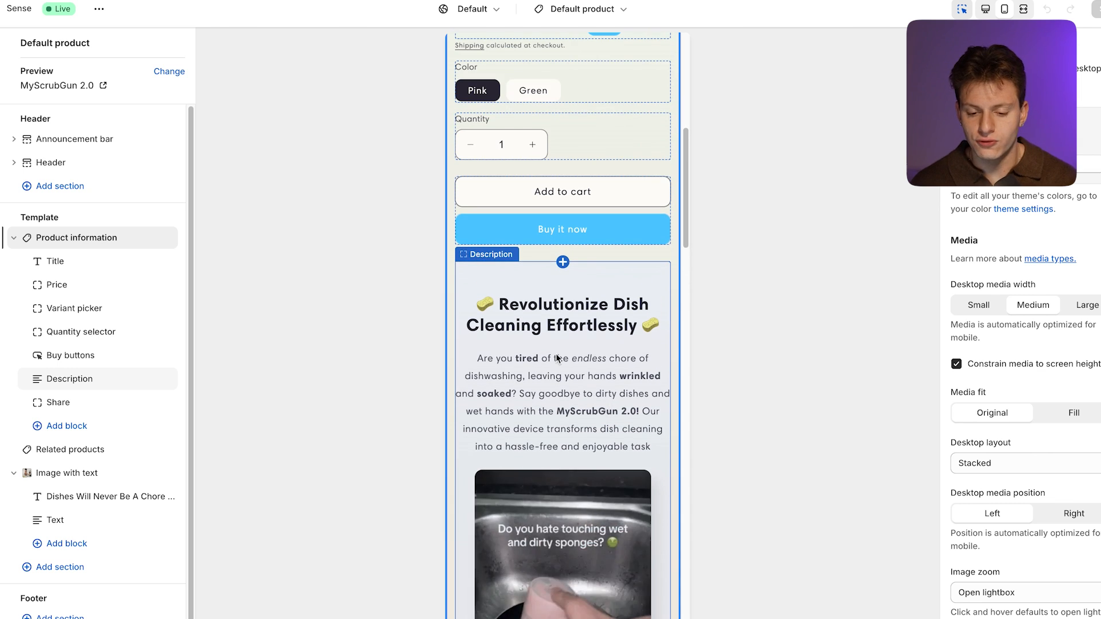
scroll(556, 357, "down", 8)
scroll(556, 353, "down", 2)
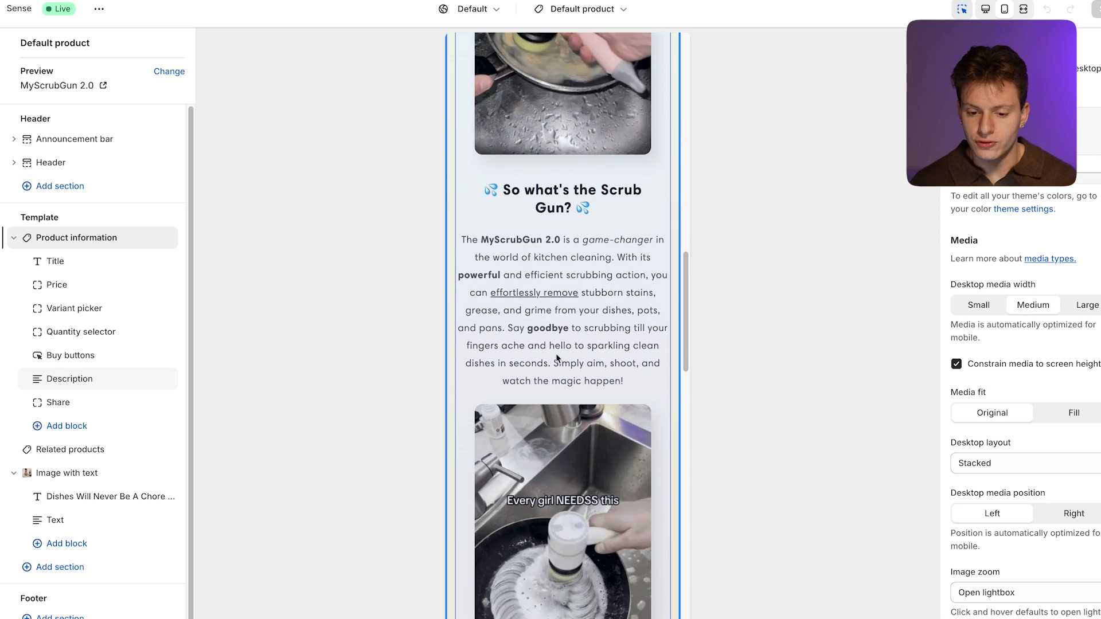
scroll(546, 336, "up", 1)
scroll(568, 341, "down", 4)
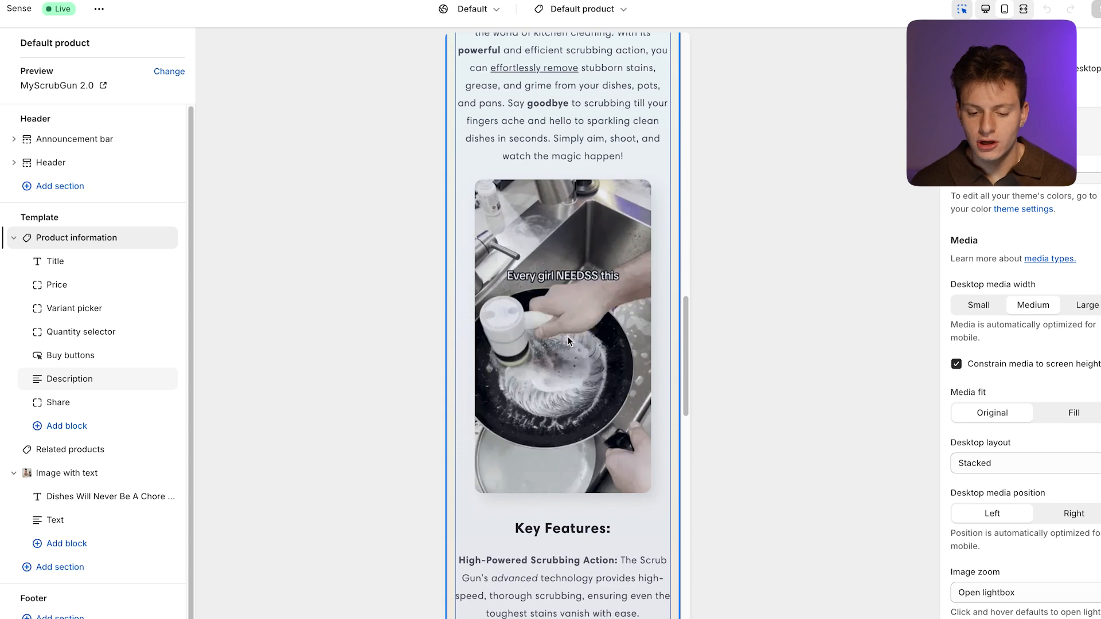
scroll(562, 393, "down", 4)
scroll(561, 390, "down", 8)
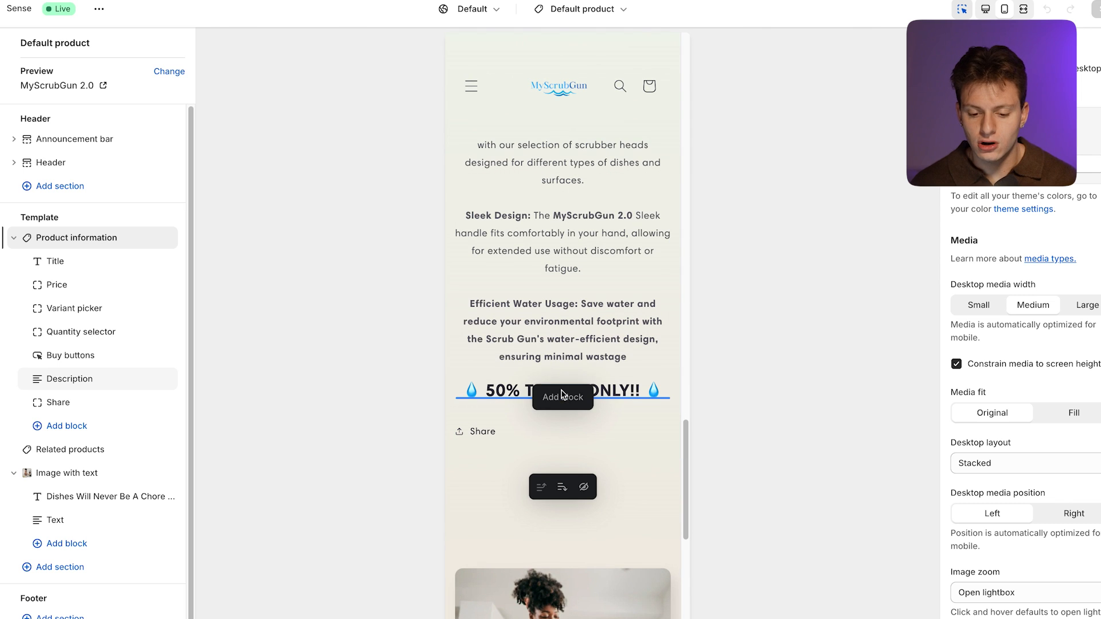
left_click_drag(682, 494, 682, 586)
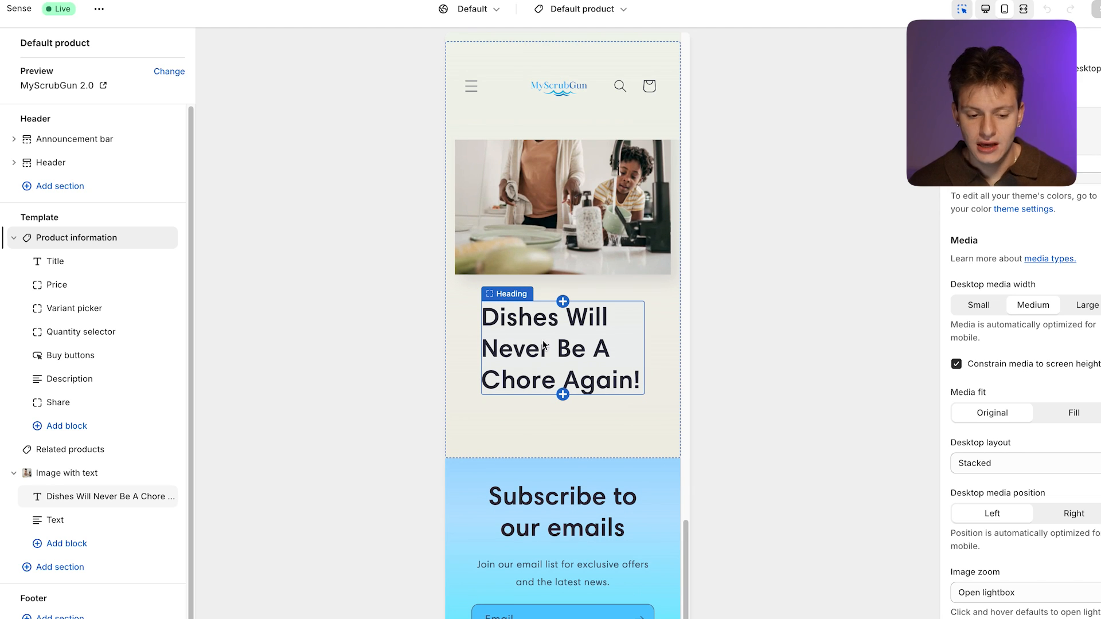
Step: Add a button block to the Image with text section and label it "Buy Now!"
left_click(74, 548)
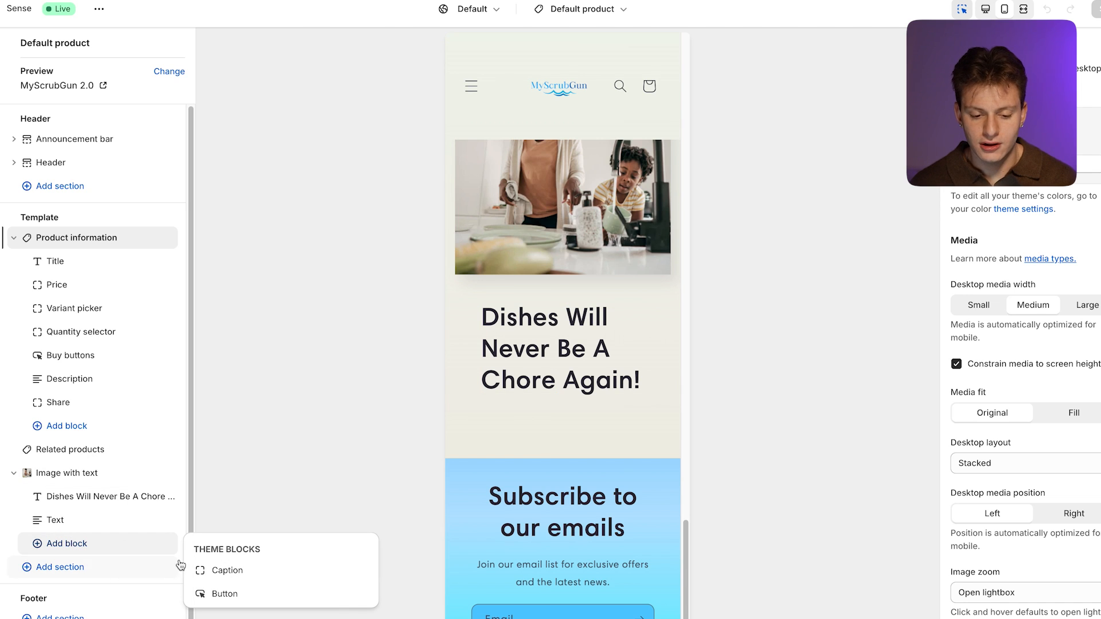
left_click(213, 594)
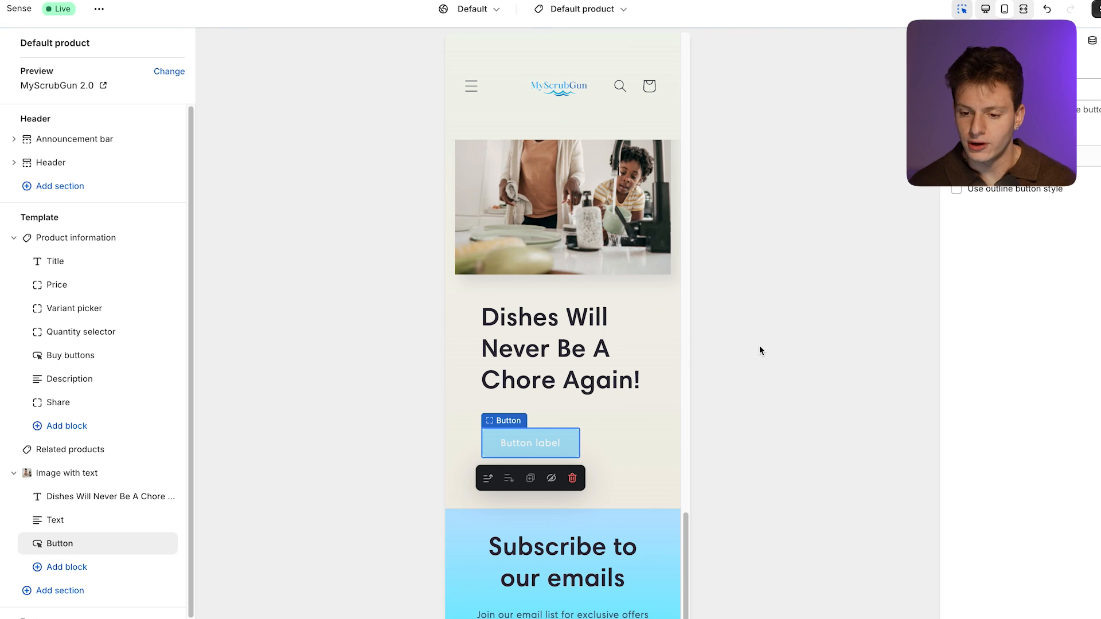
type("Buy Now!")
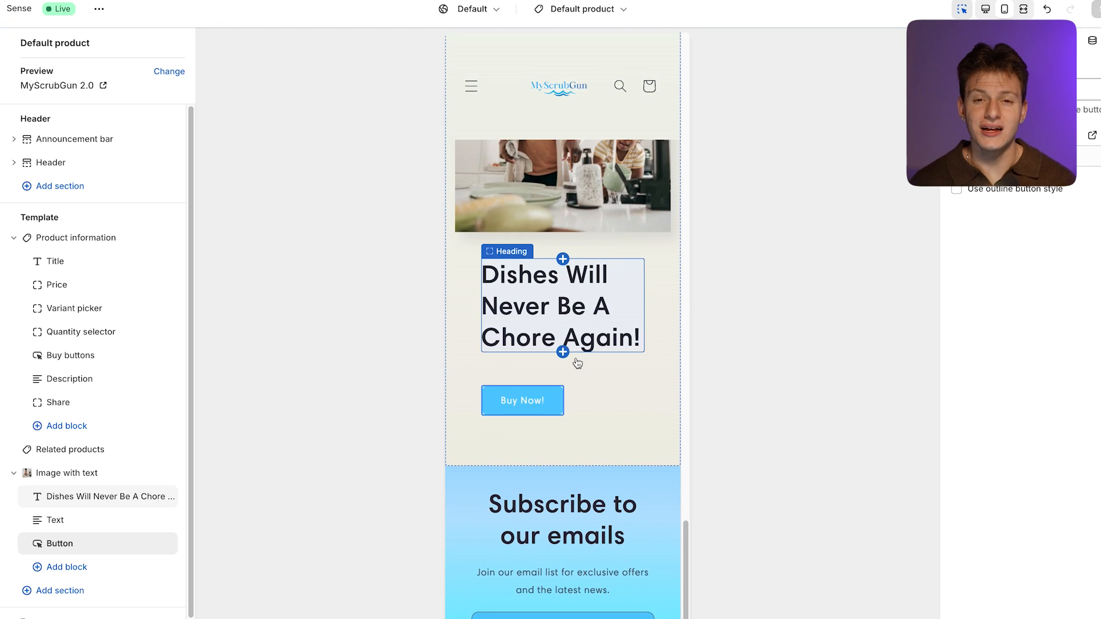
Step: Review the product page's mobile preview from the Image with text section up through the description's feature list, images and opening heading
scroll(576, 367, "up", 5)
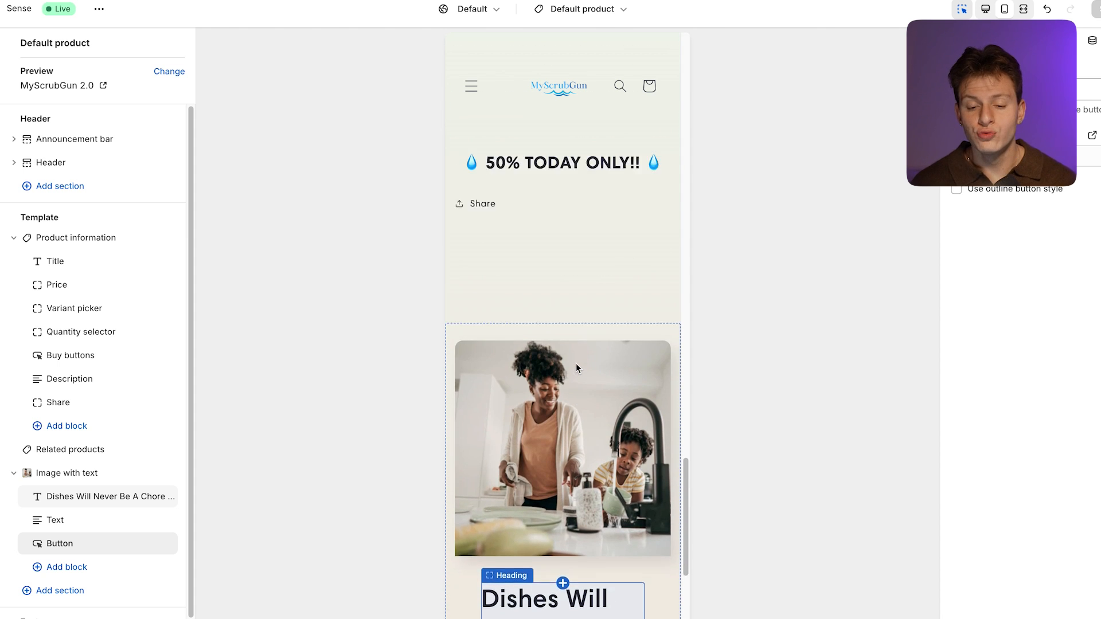
scroll(576, 367, "up", 7)
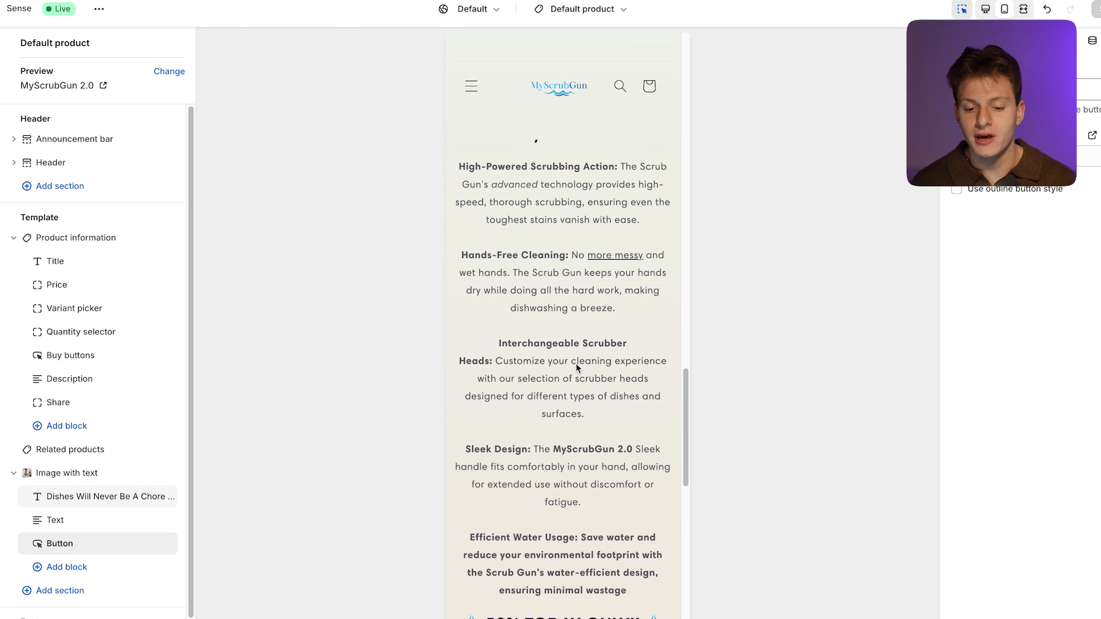
scroll(576, 367, "up", 10)
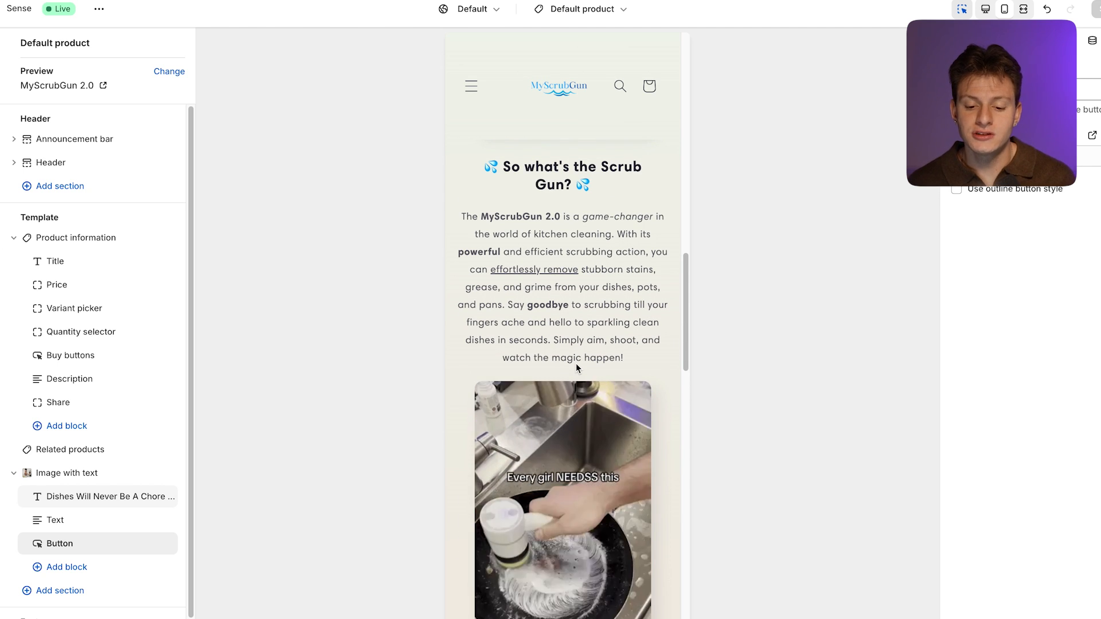
scroll(576, 367, "up", 8)
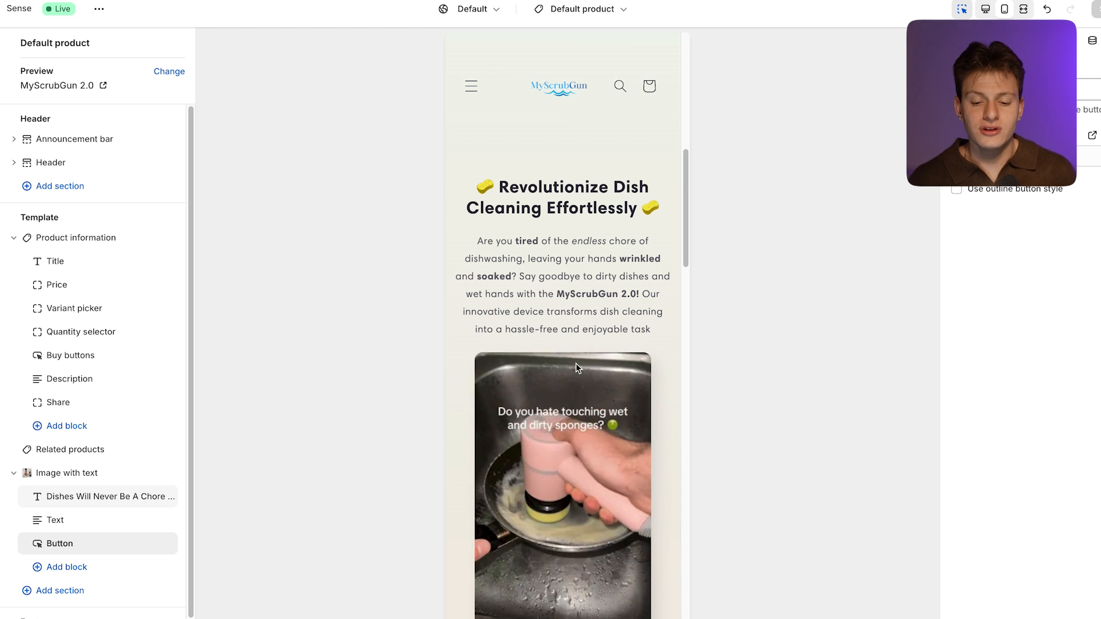
scroll(576, 364, "down", 6)
scroll(576, 363, "down", 11)
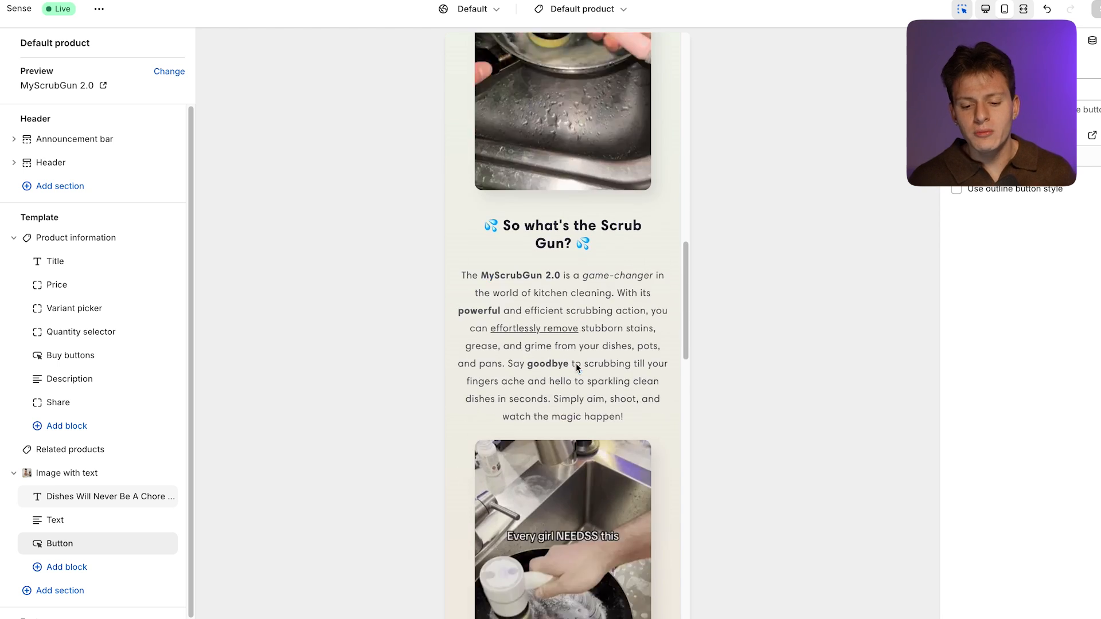